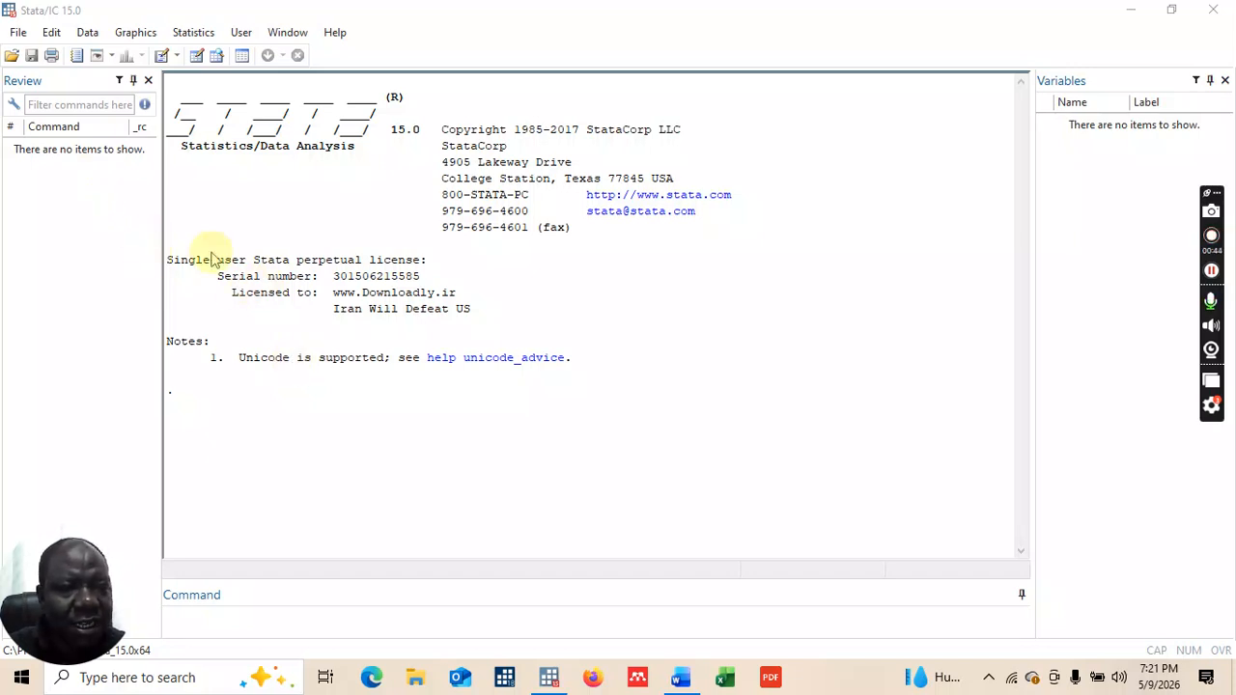
Step: Open Stata's File menu to reach the import options
{"action": "left_click", "coordinate": [18, 34]}
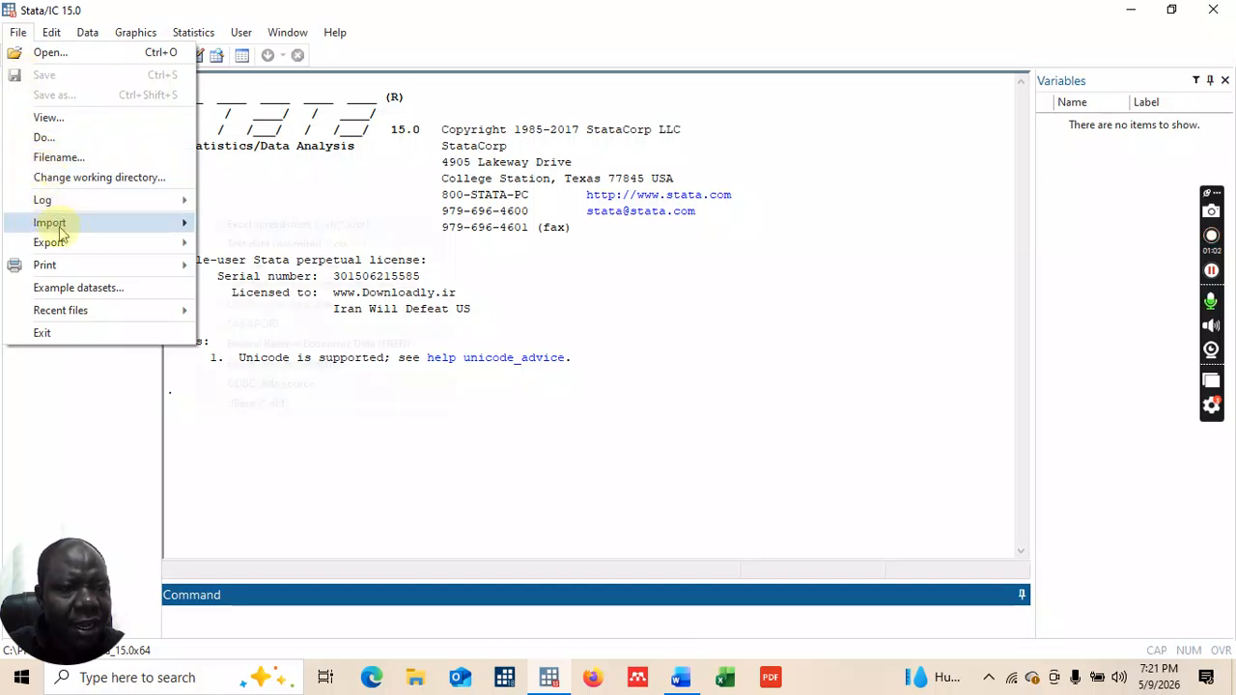
Step: Import the Demo Info2 Excel workbook, using its first row (hhid, sex, age, educ) as variable names
{"action": "mouse_move", "coordinate": [56, 223]}
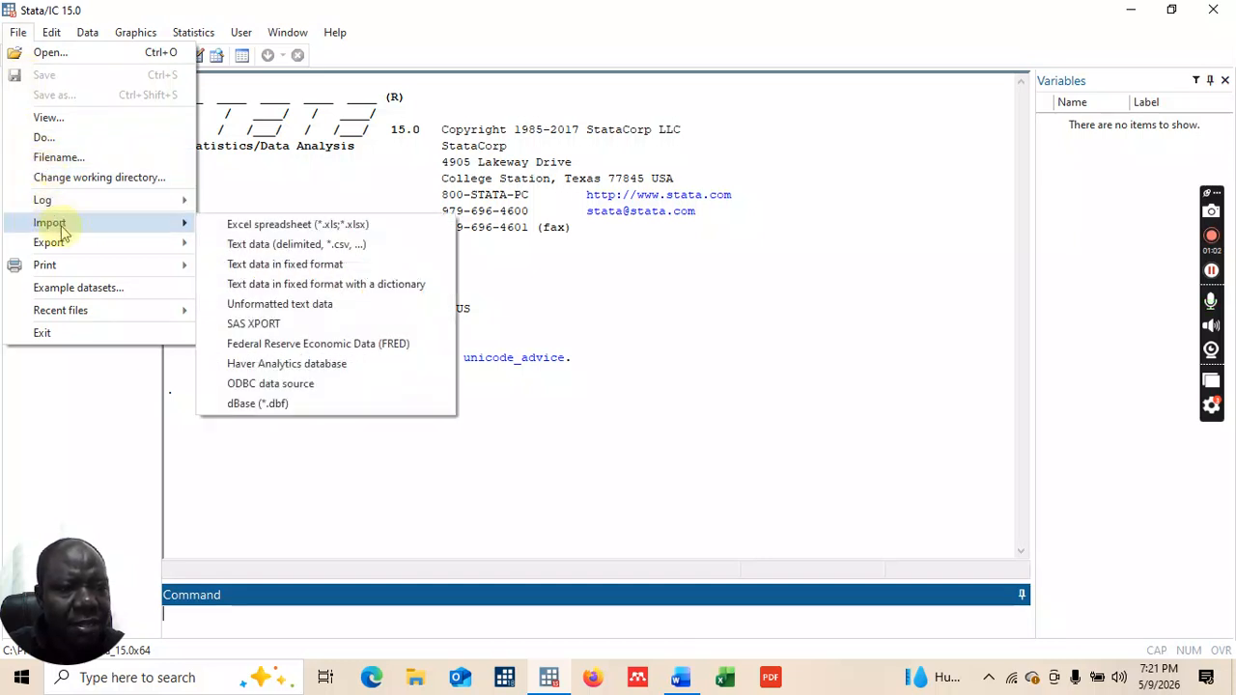
{"action": "left_click", "coordinate": [269, 228]}
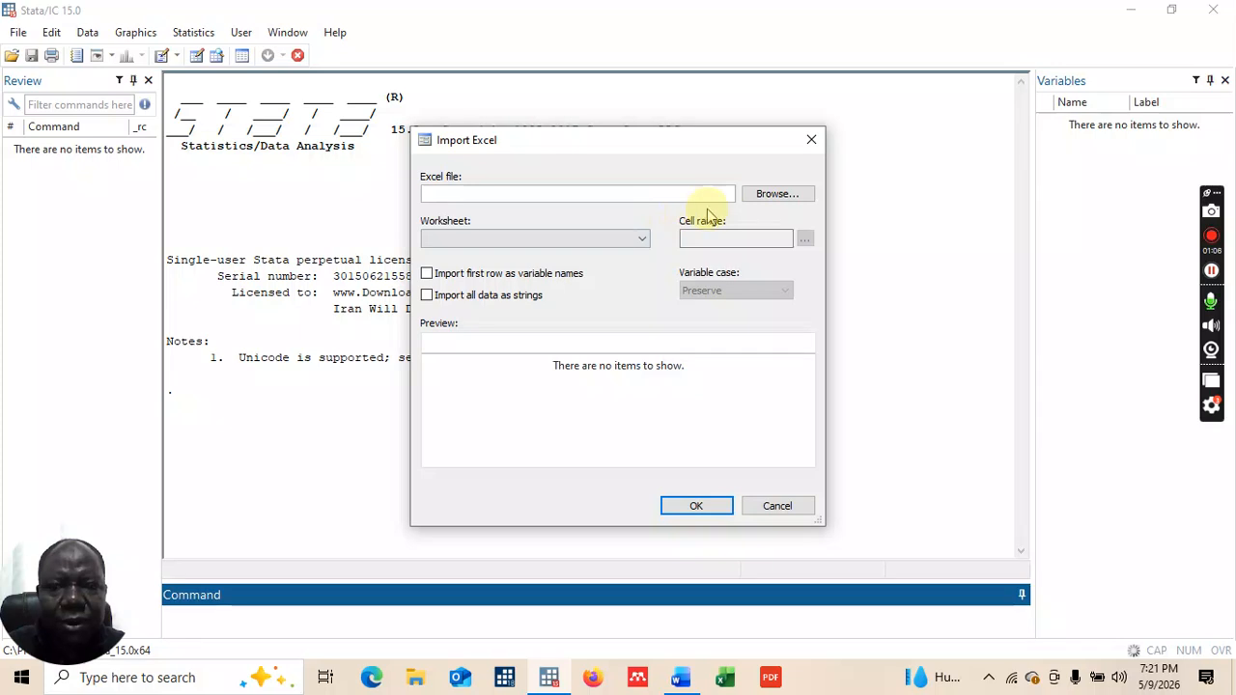
{"action": "left_click", "coordinate": [765, 201]}
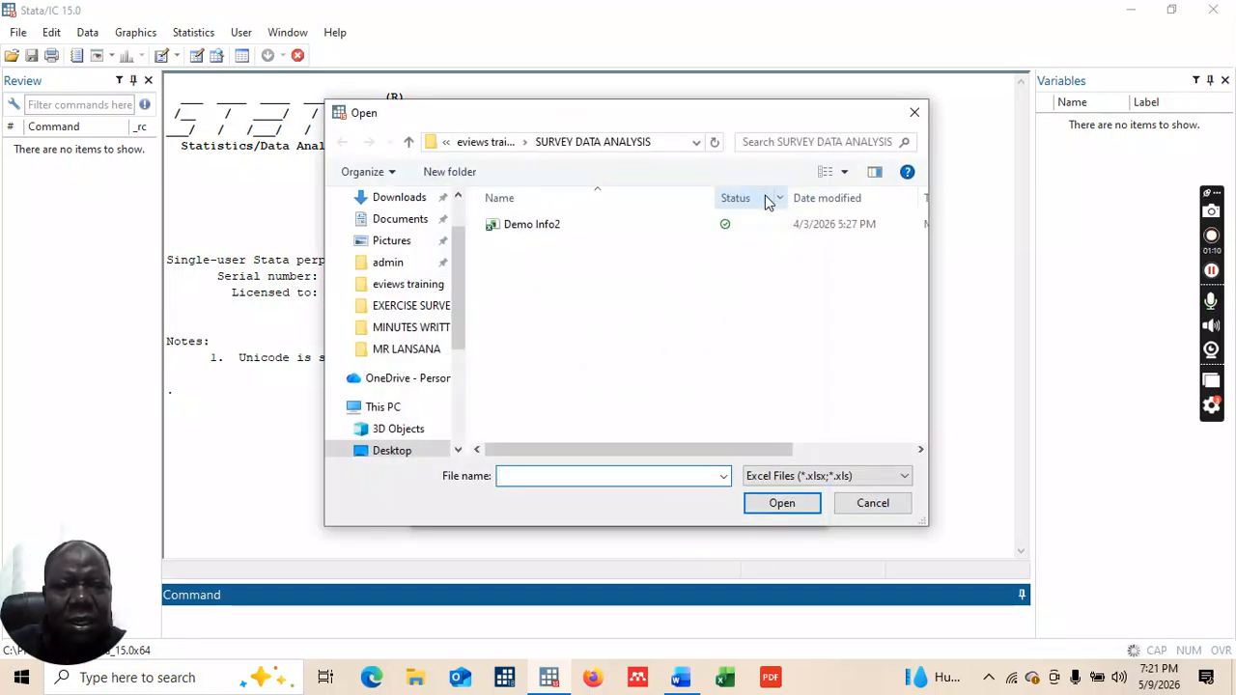
{"action": "double_click", "coordinate": [527, 225]}
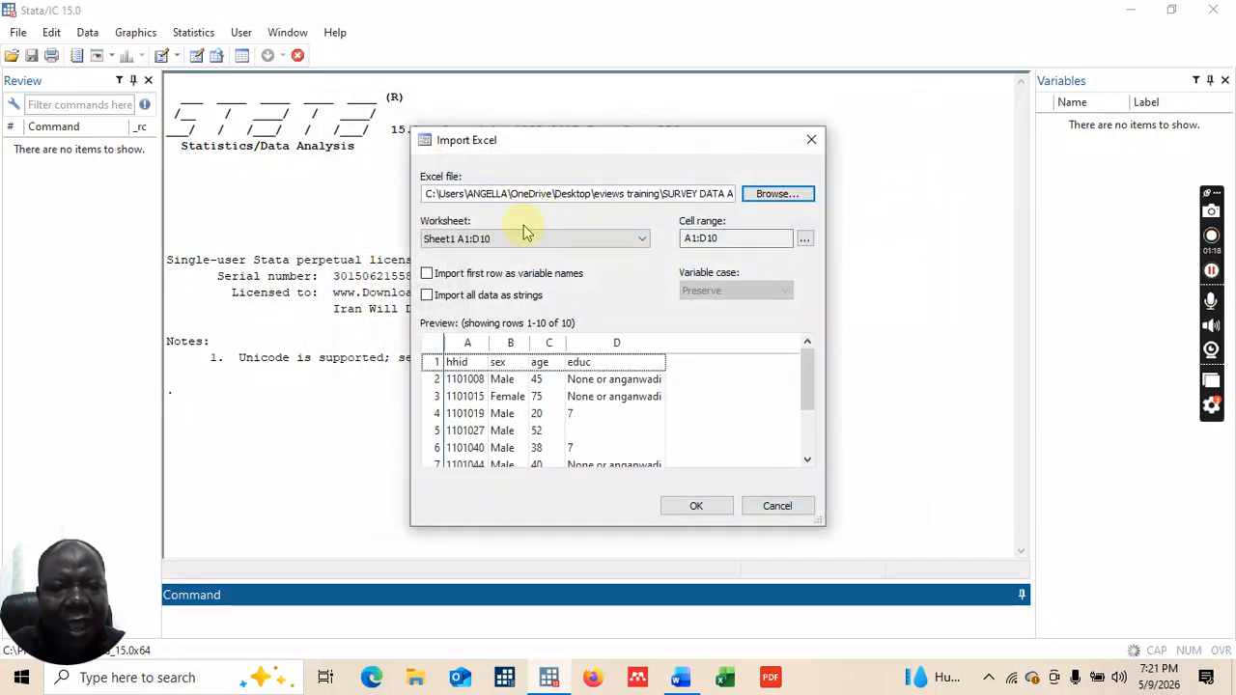
{"action": "left_click", "coordinate": [428, 276]}
{"action": "left_click", "coordinate": [699, 509]}
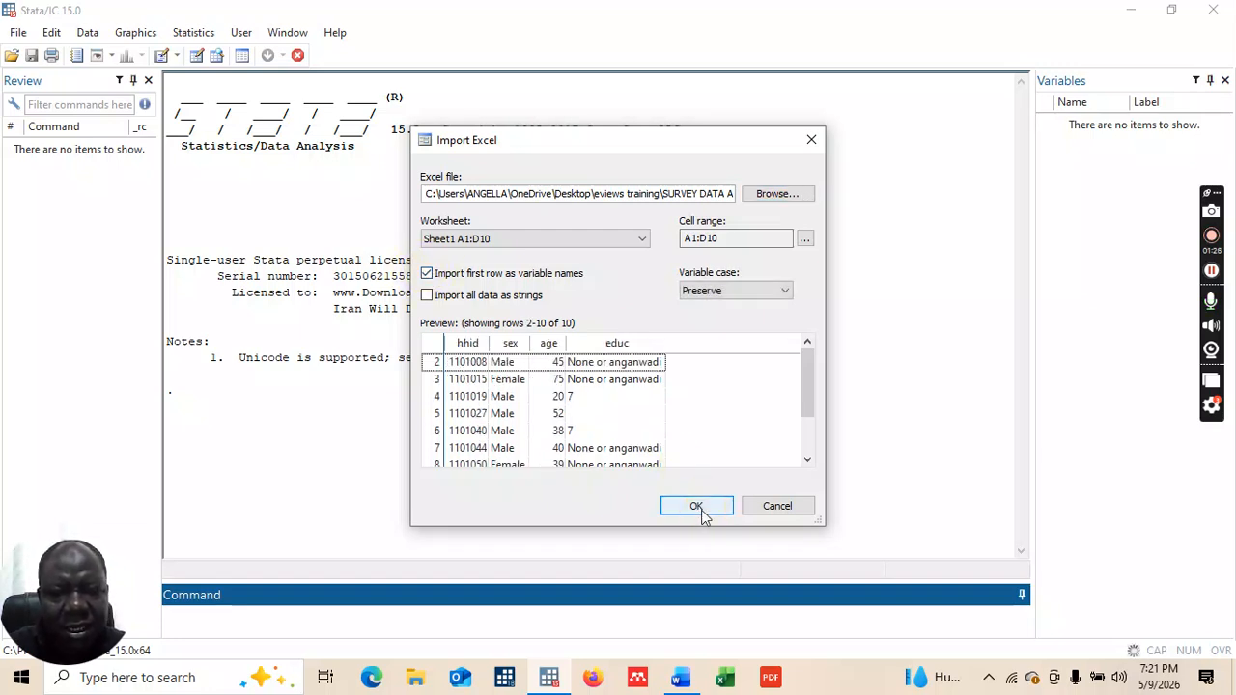
{"action": "left_click", "coordinate": [699, 509]}
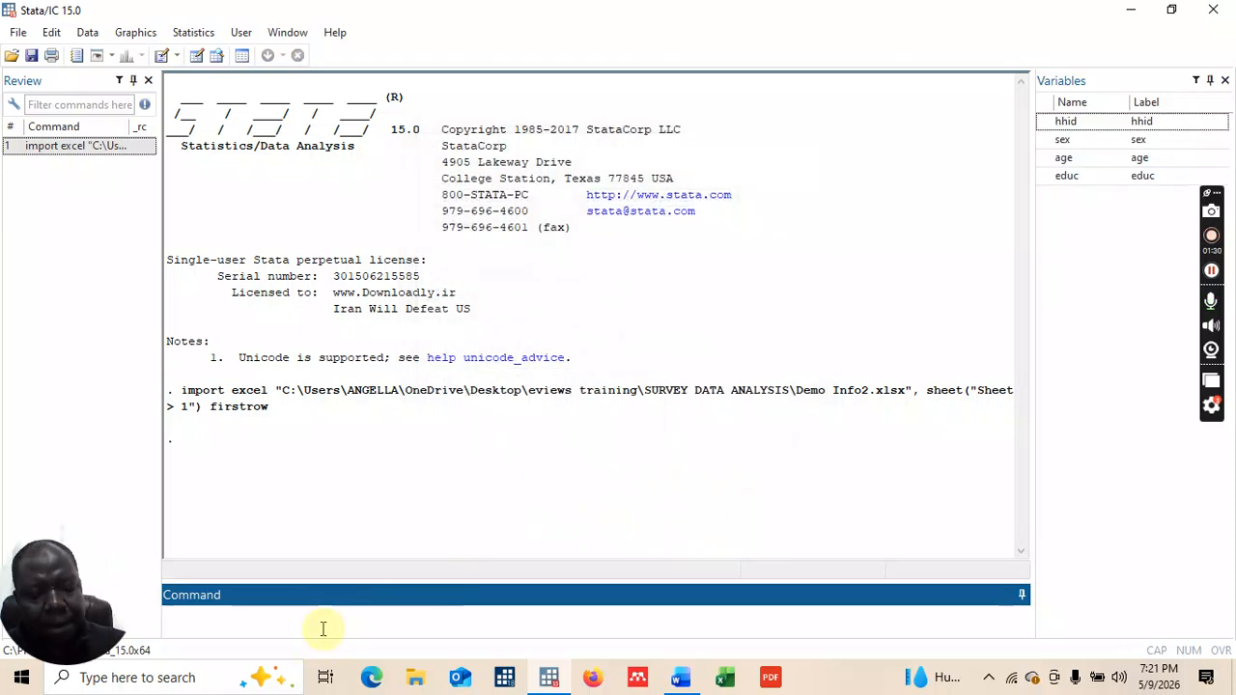
Step: Browse the nine imported observations with br, then close the Data Editor
{"action": "type", "text": "br"}
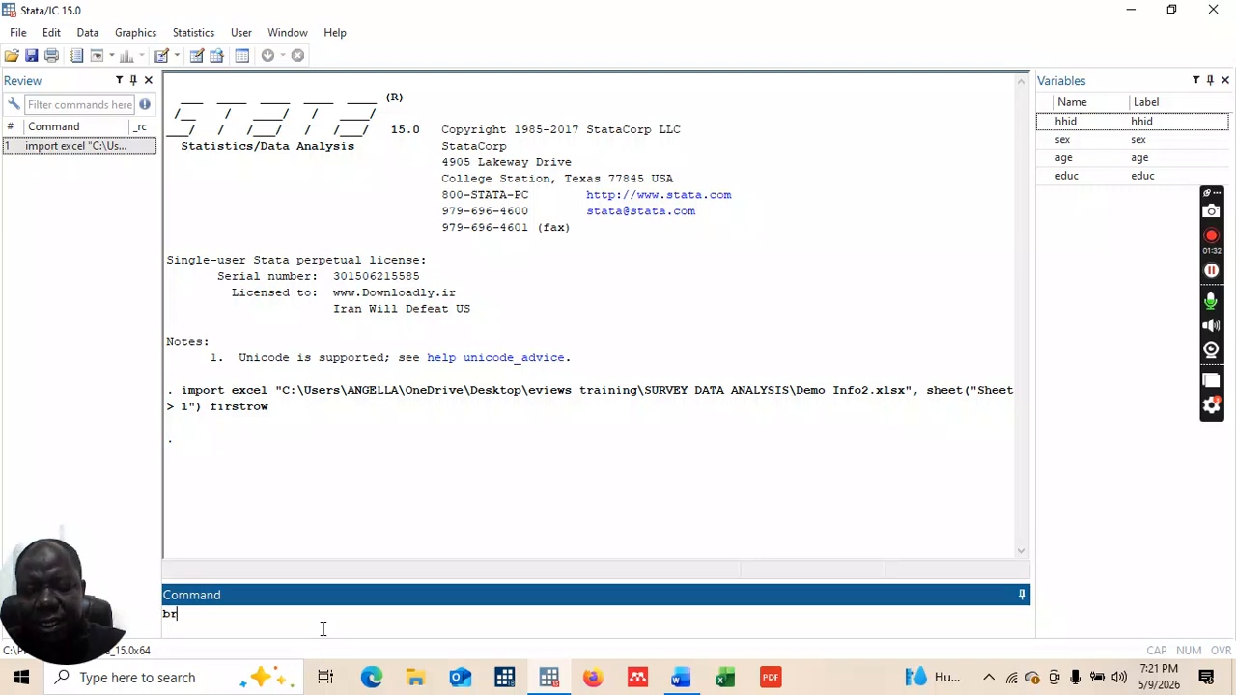
{"action": "key", "text": "Return"}
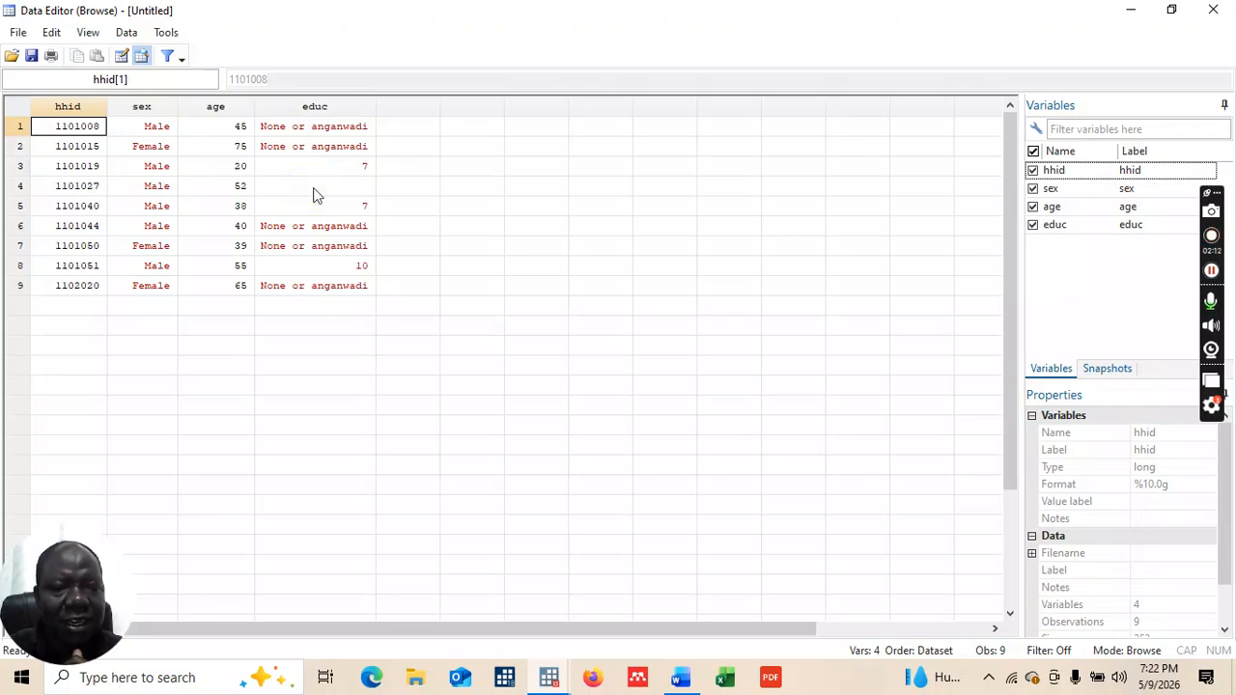
{"action": "left_click", "coordinate": [1213, 10]}
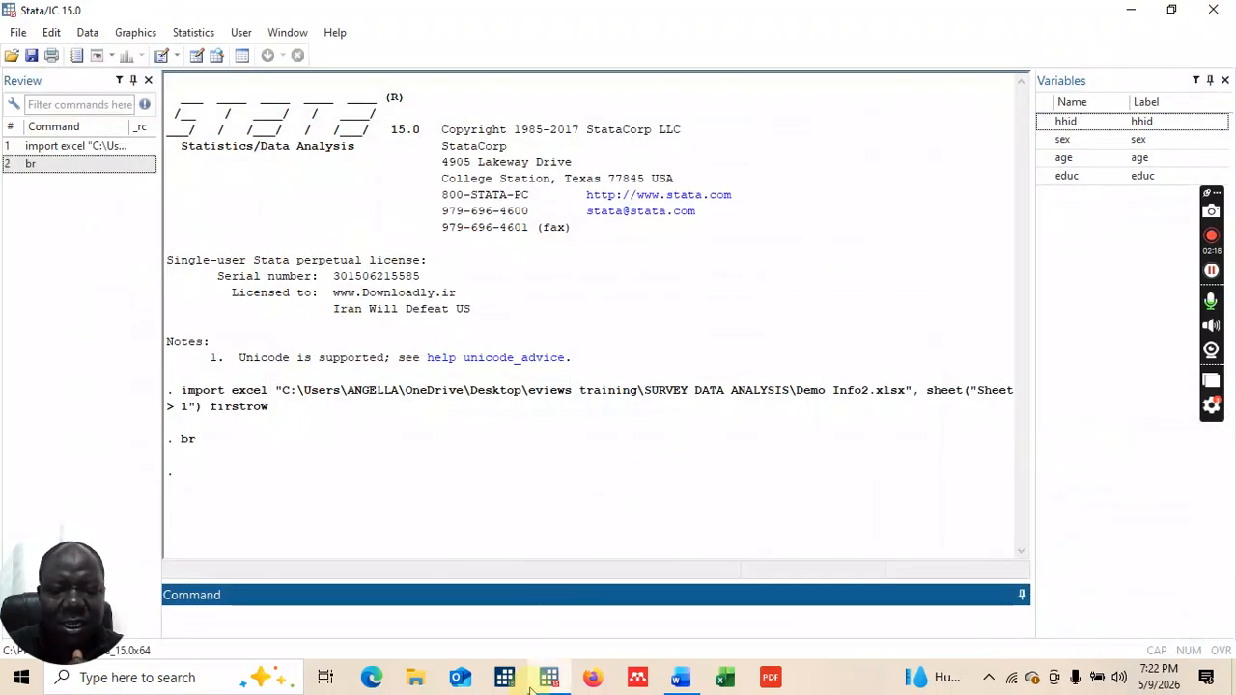
Step: In Word, accept the 'formats' spelling fix and join ': syntax' onto that line
{"action": "mouse_move", "coordinate": [679, 682]}
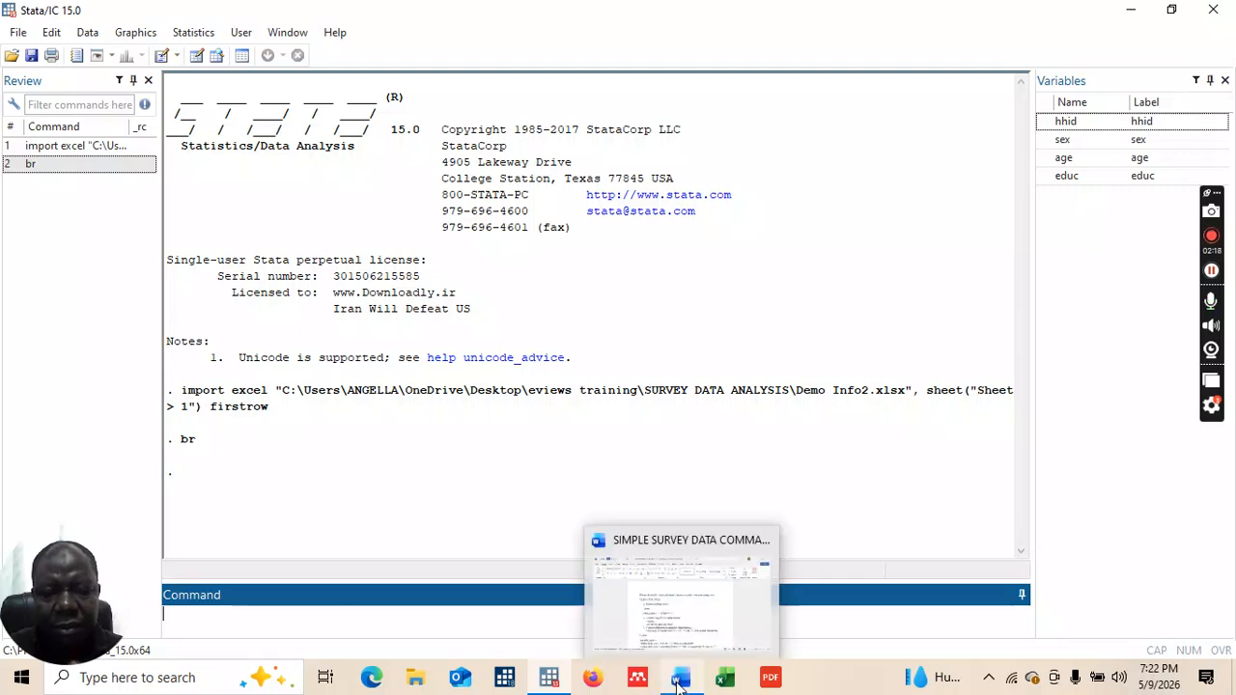
{"action": "left_click", "coordinate": [679, 623]}
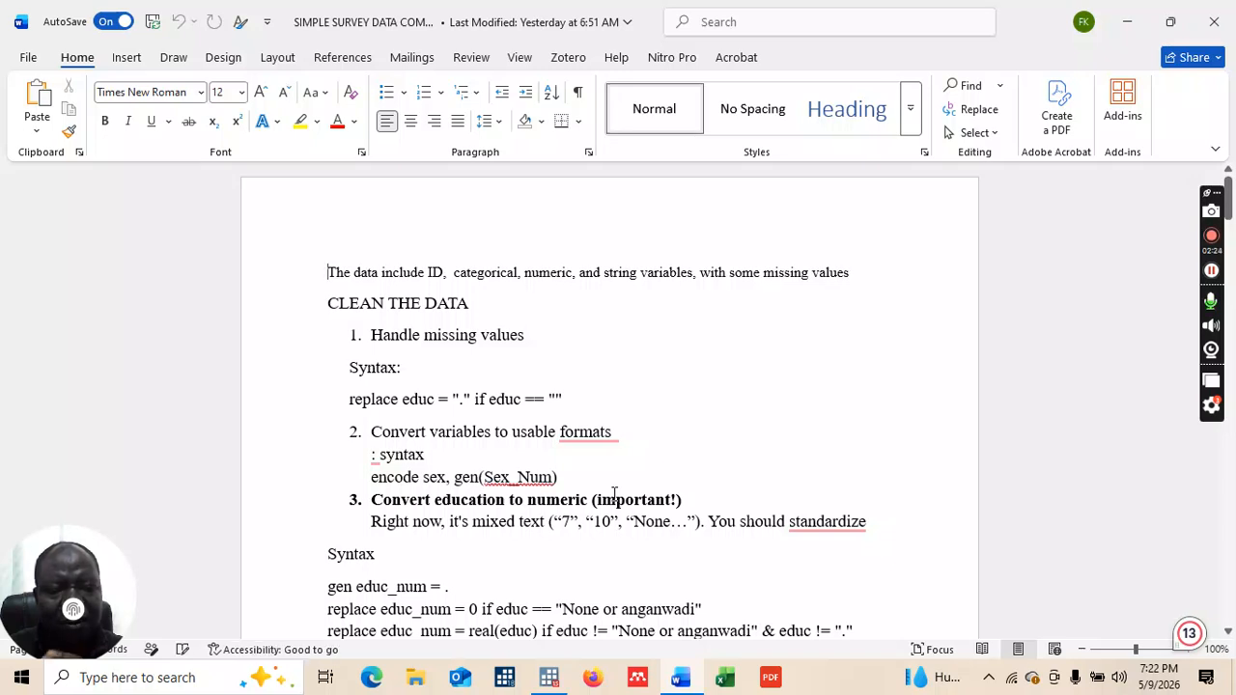
{"action": "left_click", "coordinate": [603, 442]}
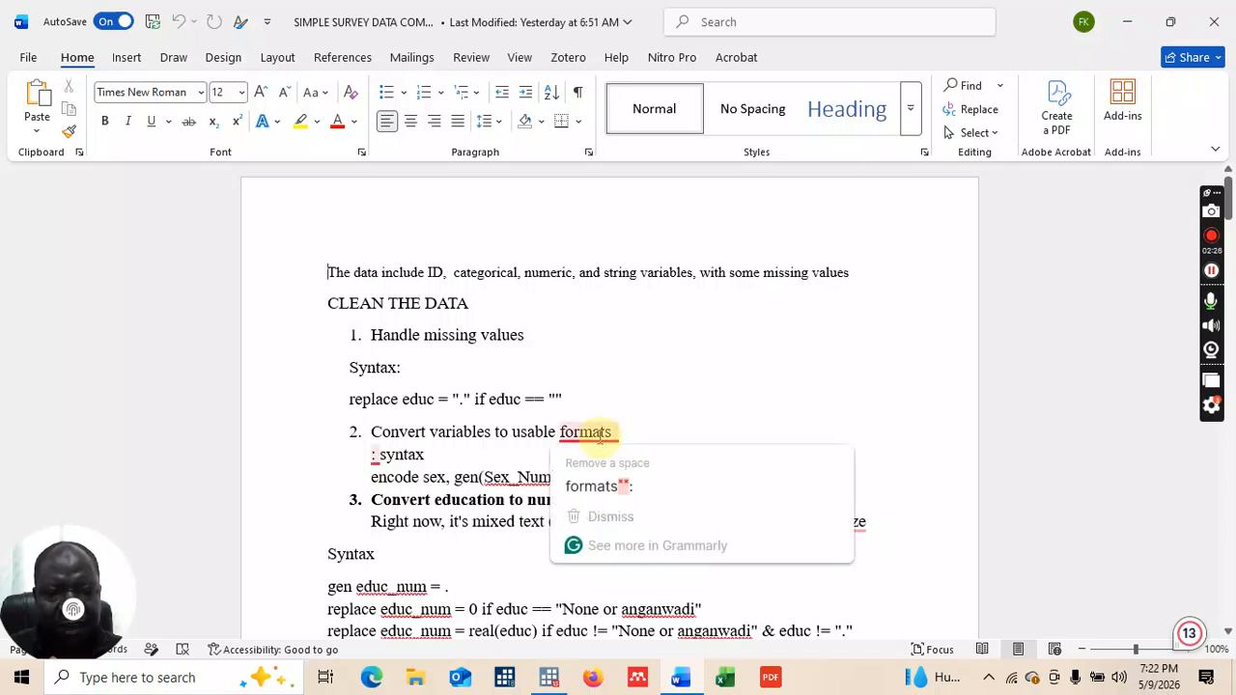
{"action": "left_click", "coordinate": [613, 488]}
{"action": "key", "text": "Delete"}
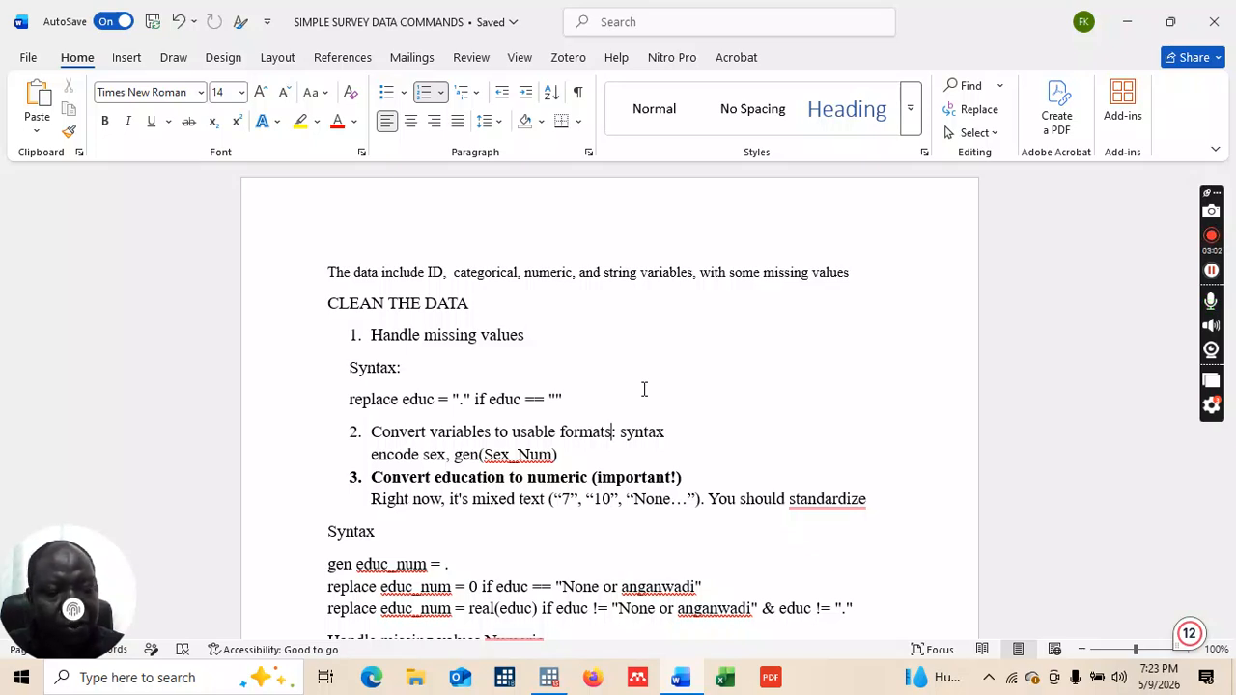
Step: Copy the entire survey commands document and return to Stata
{"action": "key", "text": "ctrl+a"}
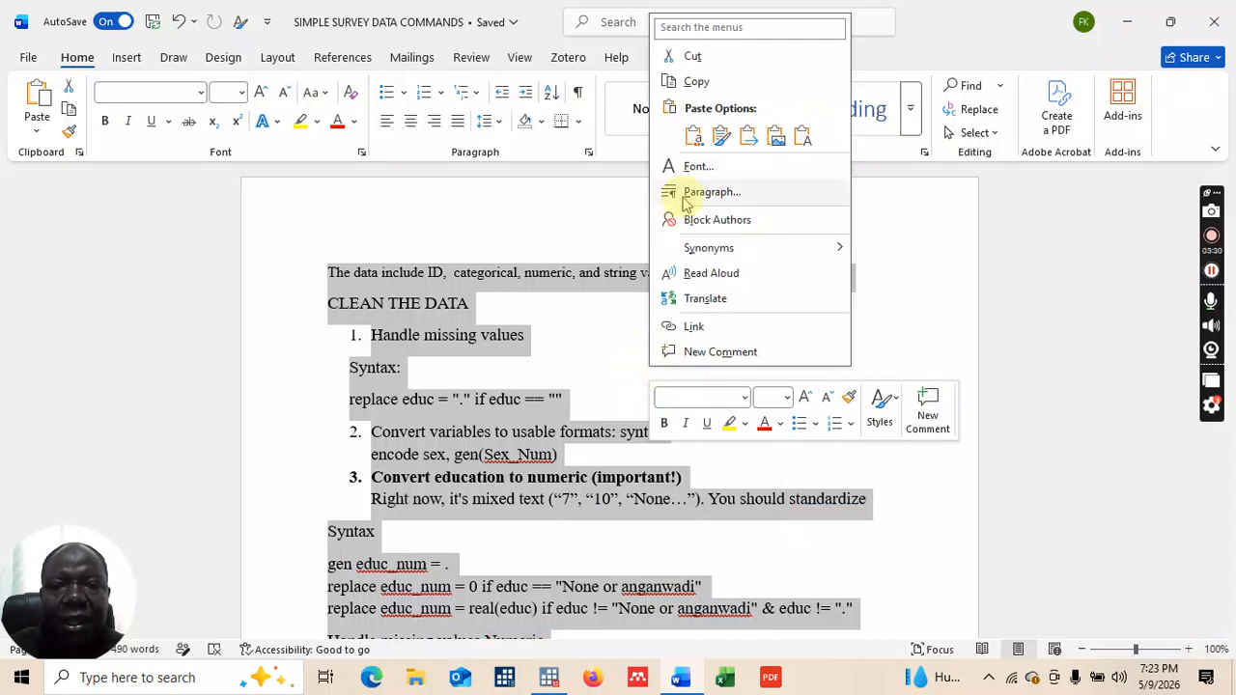
{"action": "left_click", "coordinate": [694, 81]}
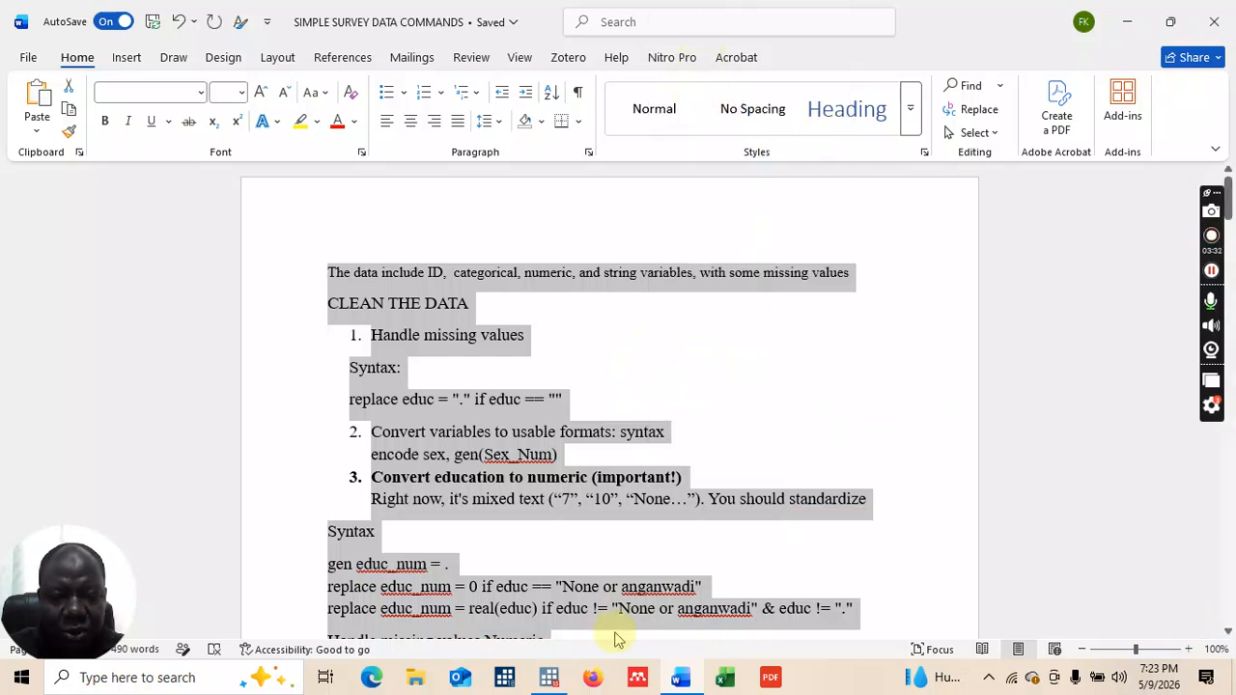
{"action": "mouse_move", "coordinate": [552, 681]}
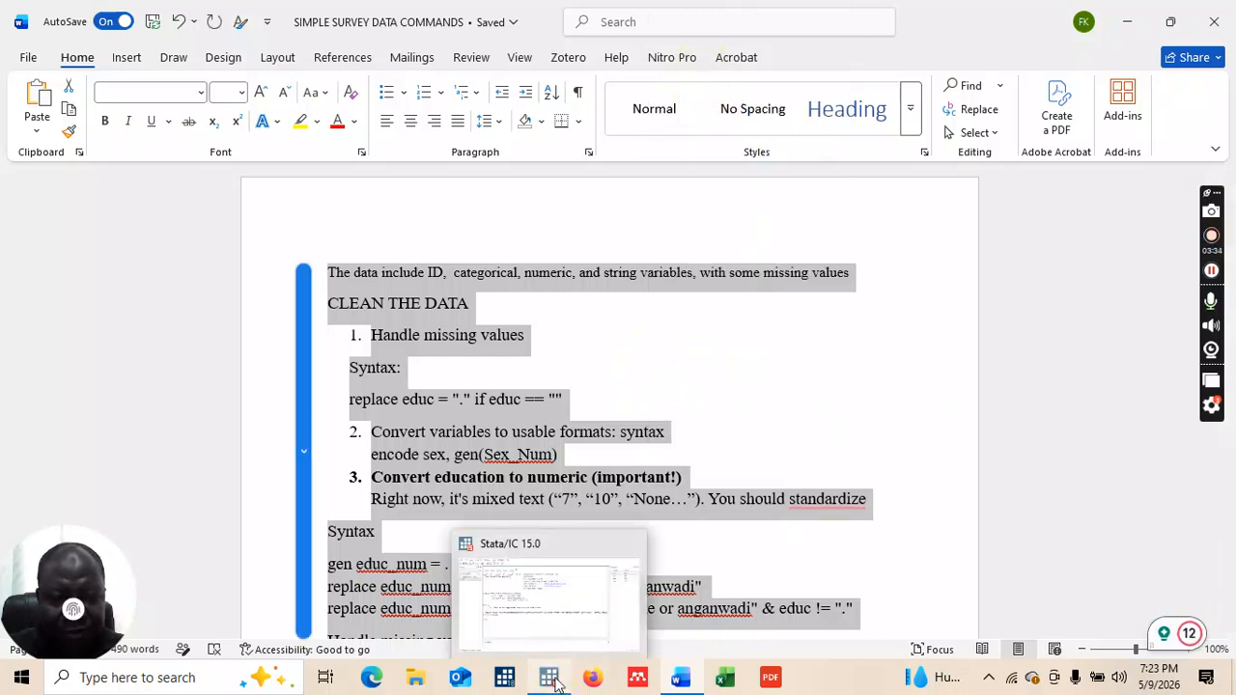
{"action": "left_click", "coordinate": [544, 610]}
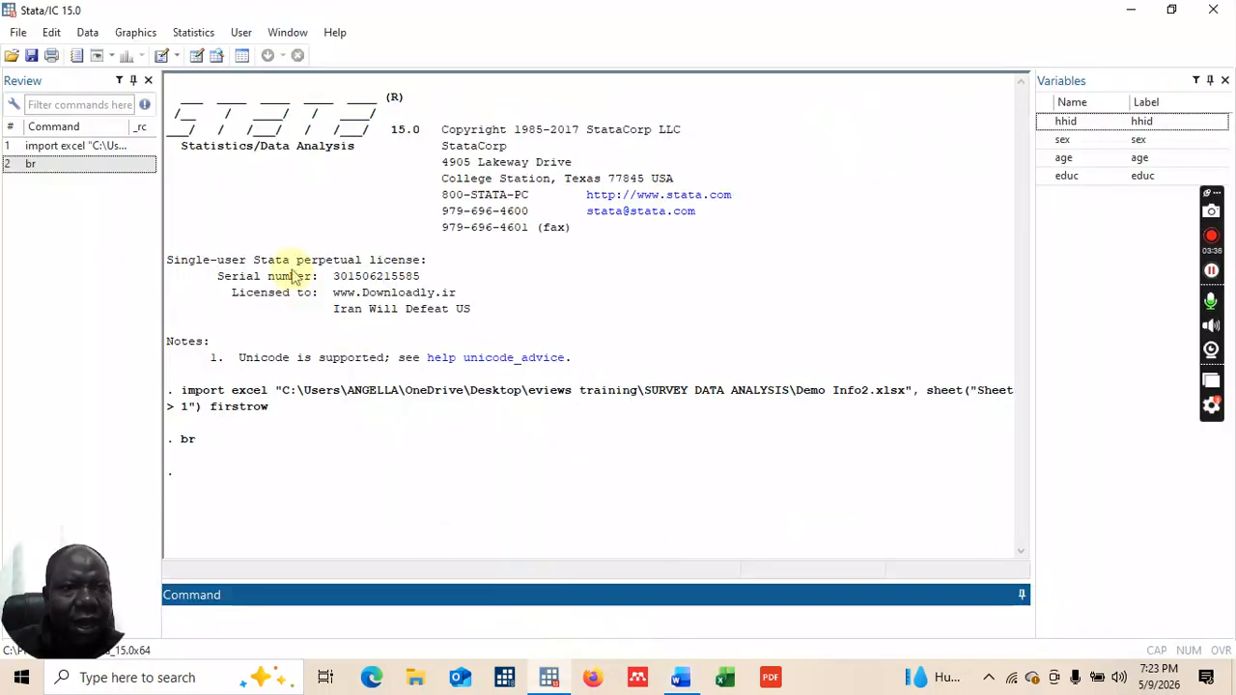
Step: Paste the copied survey notes into a new Untitled.do and insert two blank lines above them
{"action": "left_click", "coordinate": [162, 56]}
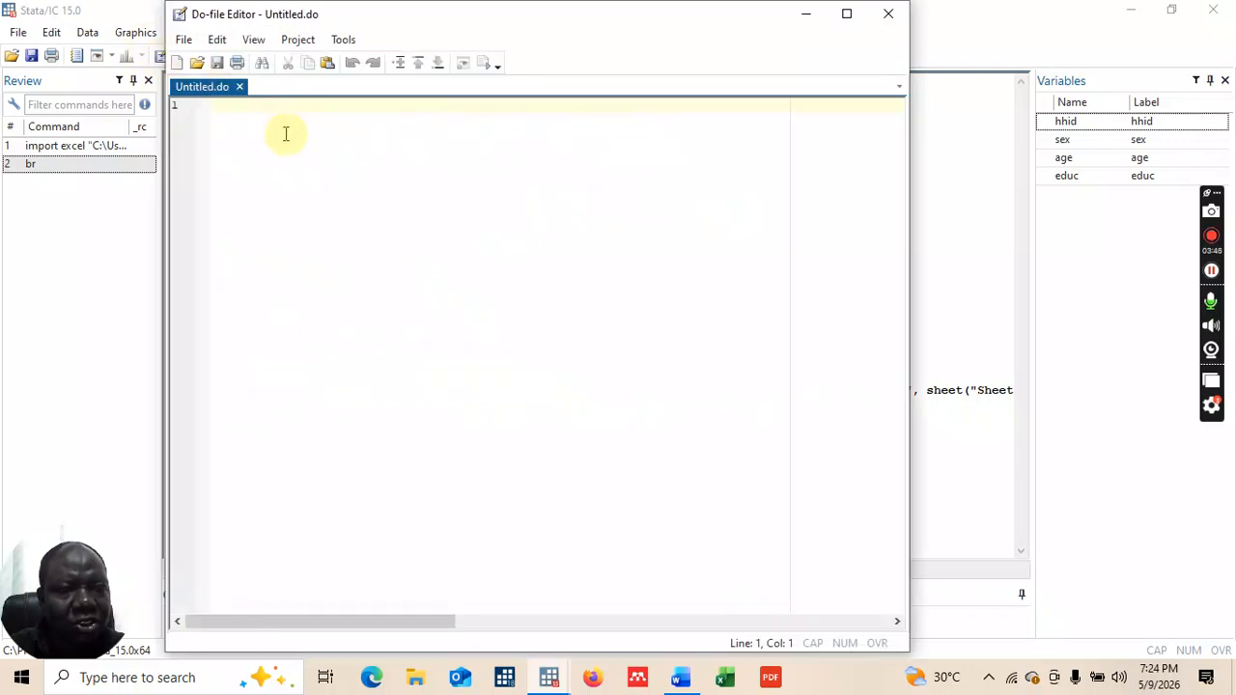
{"action": "key", "text": "ctrl+v"}
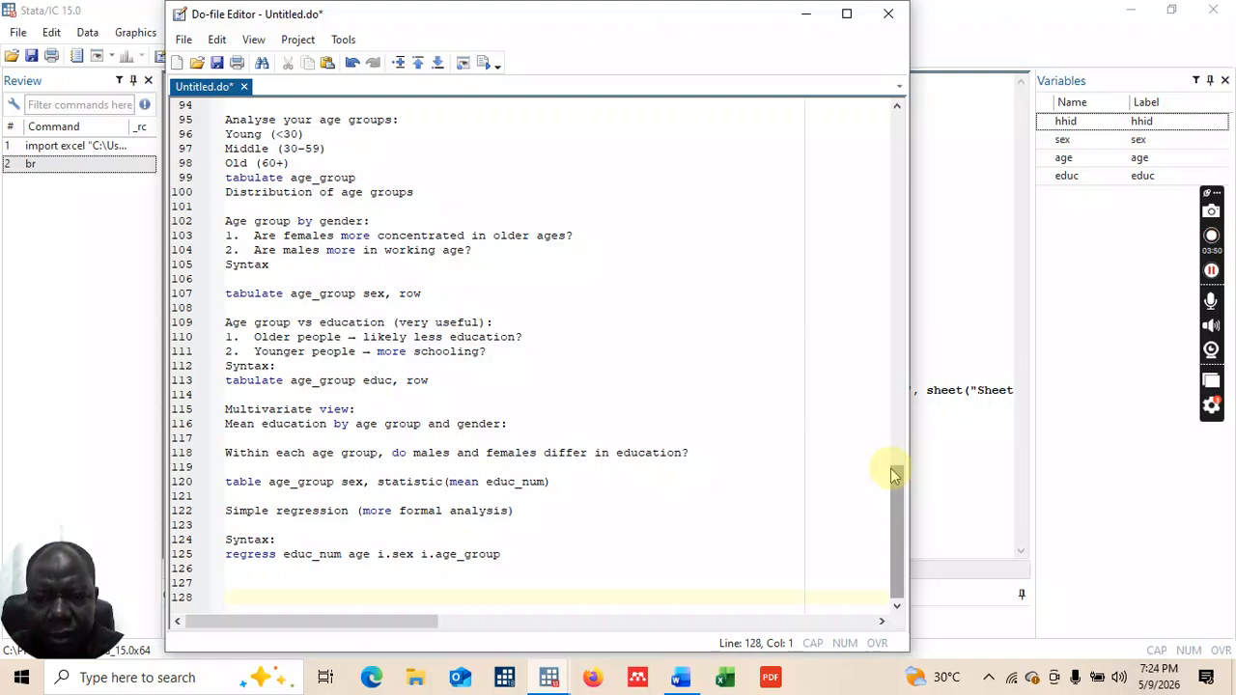
{"action": "left_click_drag", "start_coordinate": [898, 476], "coordinate": [905, 110]}
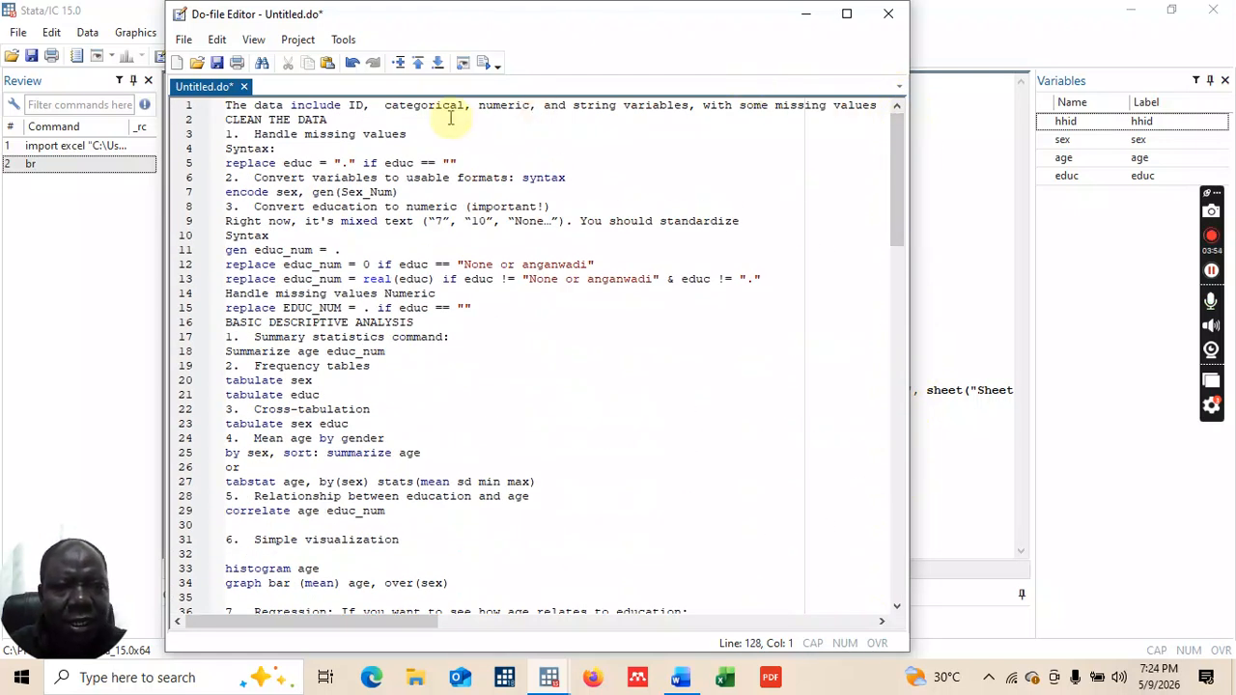
{"action": "left_click", "coordinate": [228, 106]}
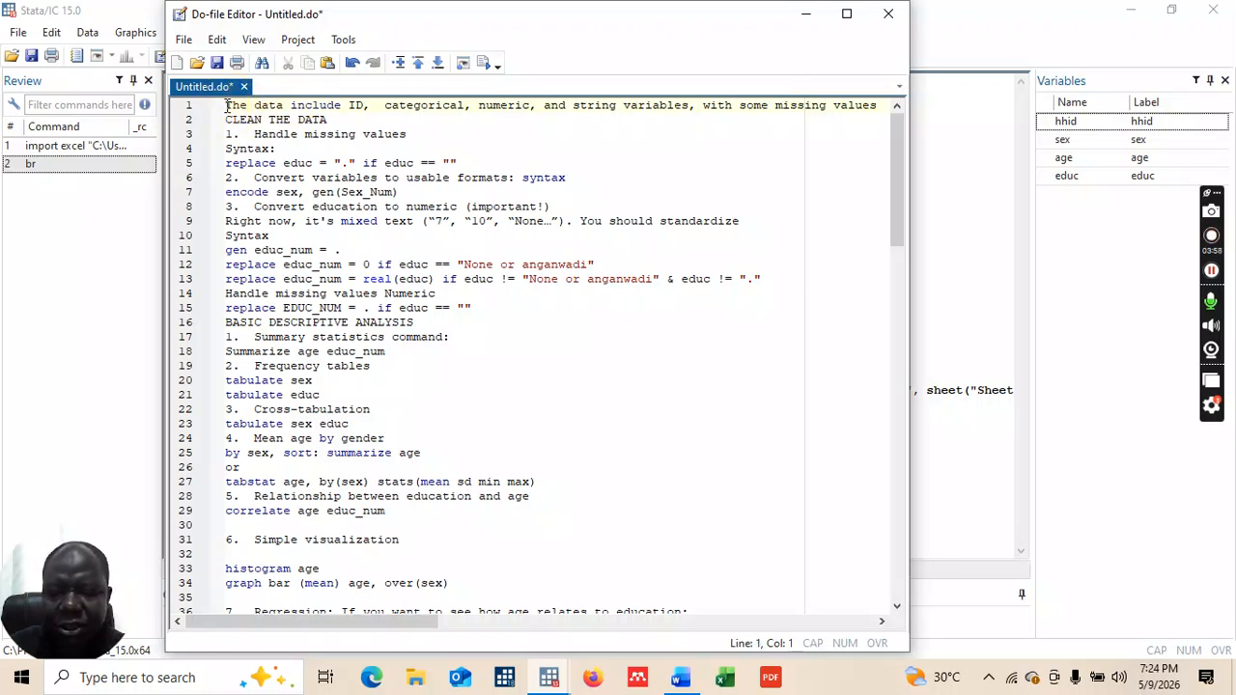
{"action": "key", "text": "Return"}
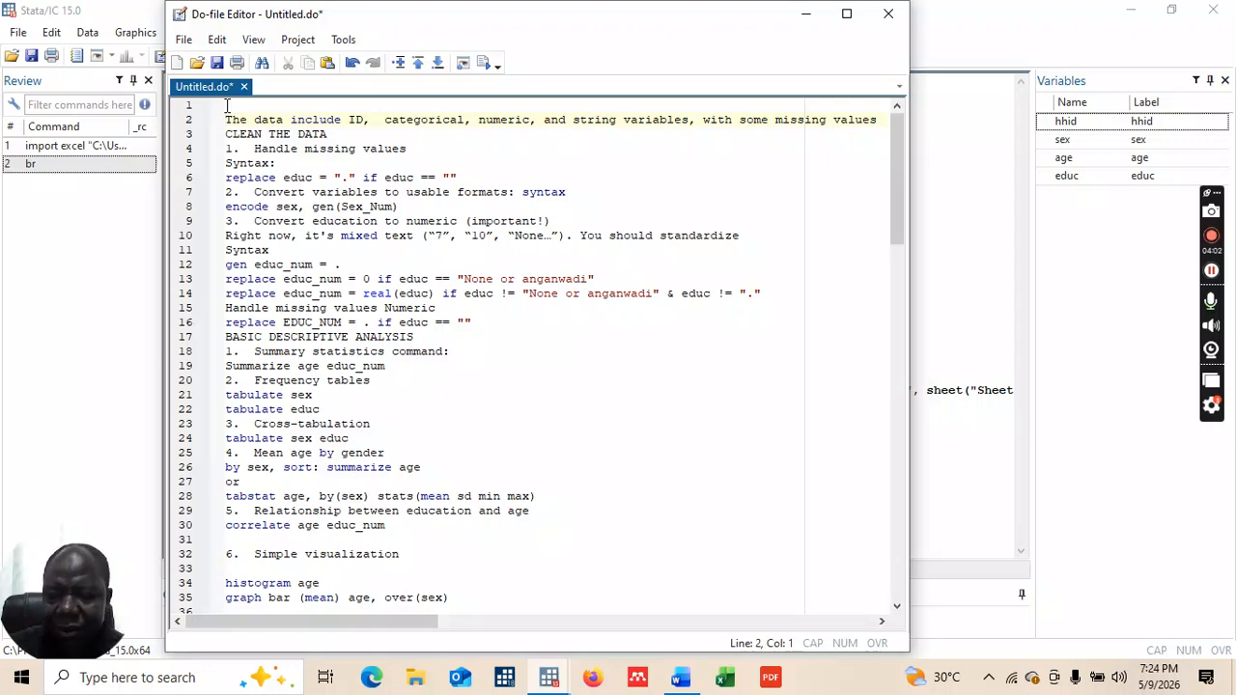
{"action": "key", "text": "Return"}
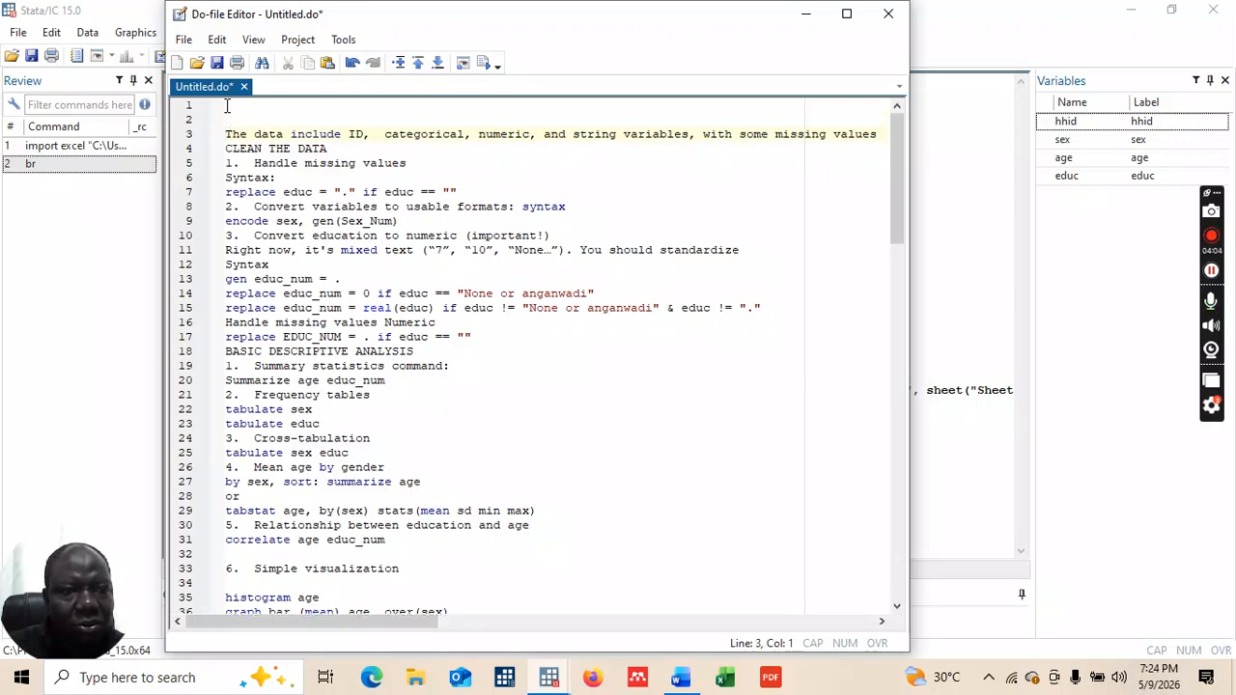
{"action": "left_click", "coordinate": [227, 107]}
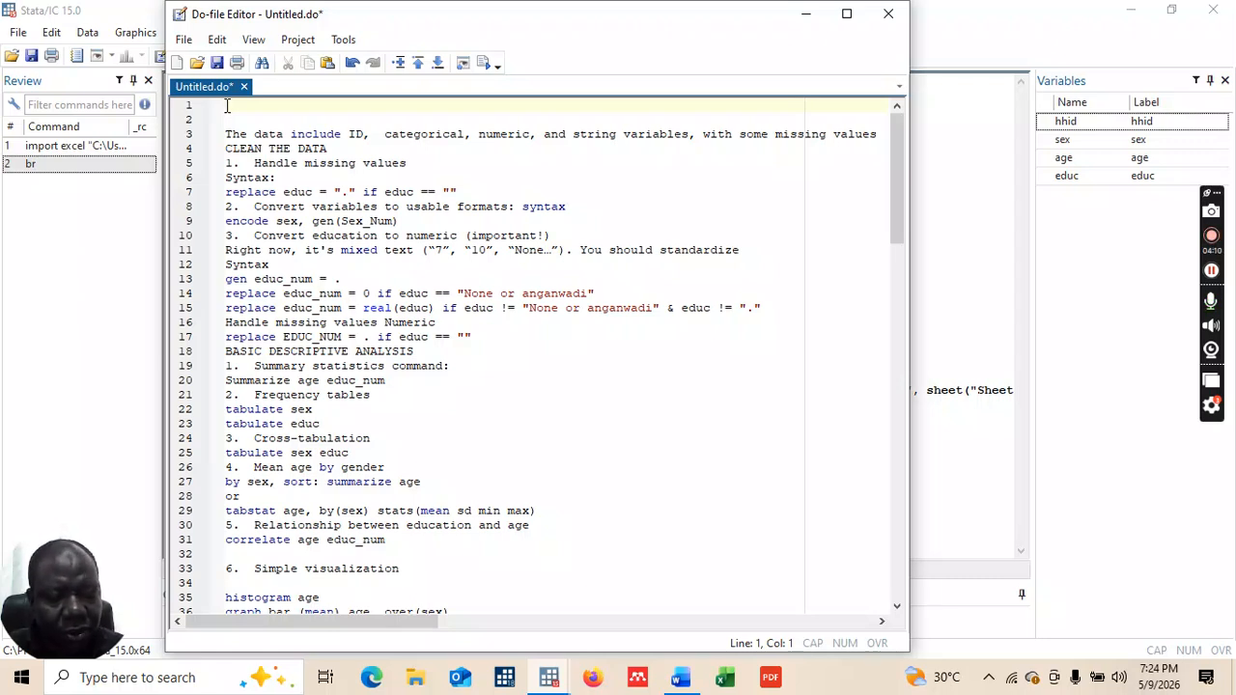
Step: Add the title //***MANAGING AND ESTIMATING SIMPLE SURVEY DATA between two full asterisk border lines
{"action": "type", "text": "*****************************************"}
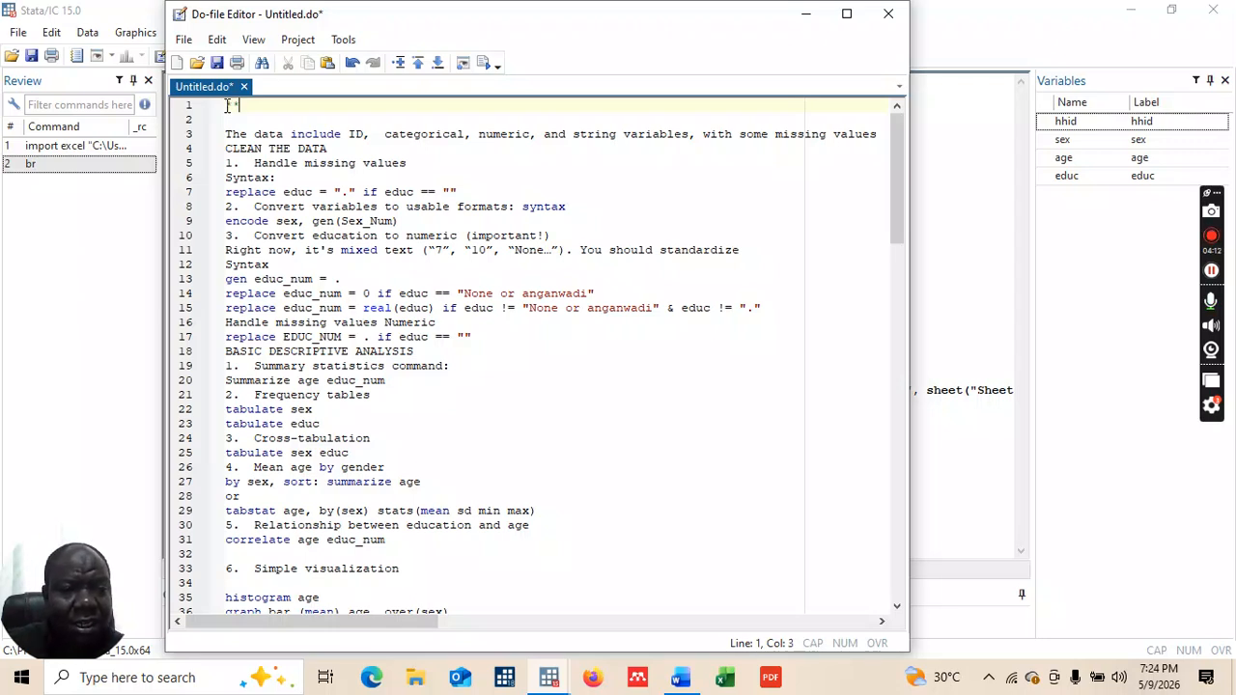
{"action": "type", "text": "**************************************"}
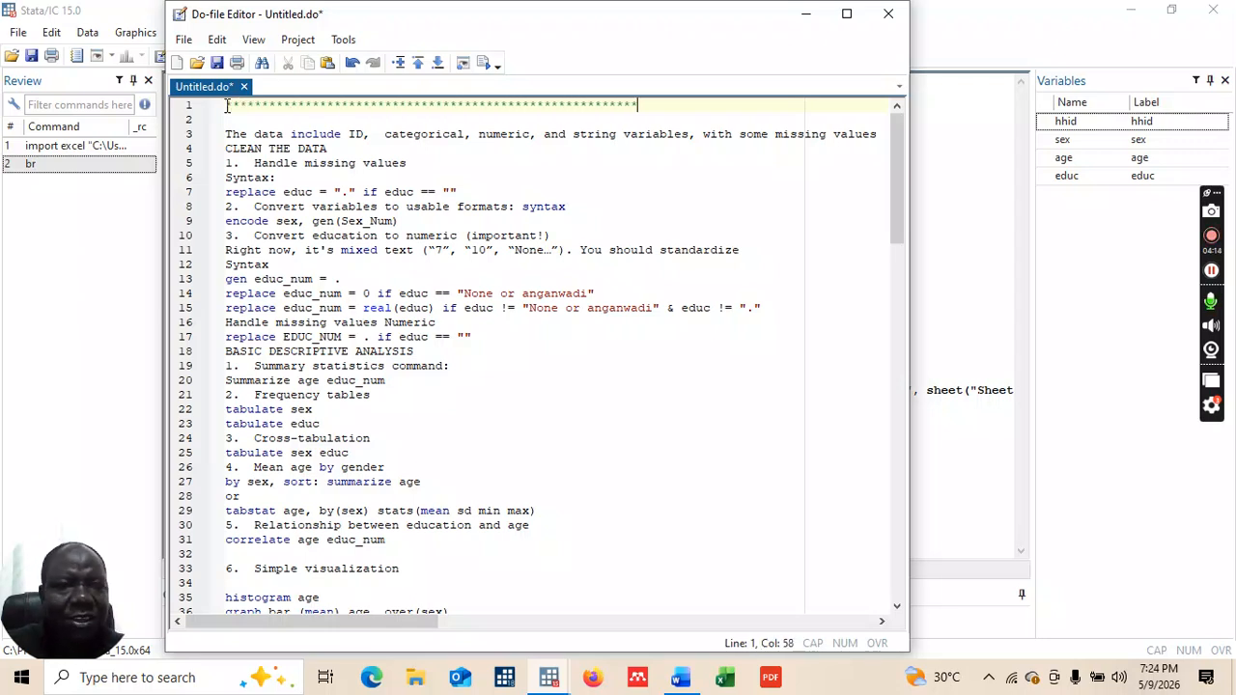
{"action": "type", "text": "********"}
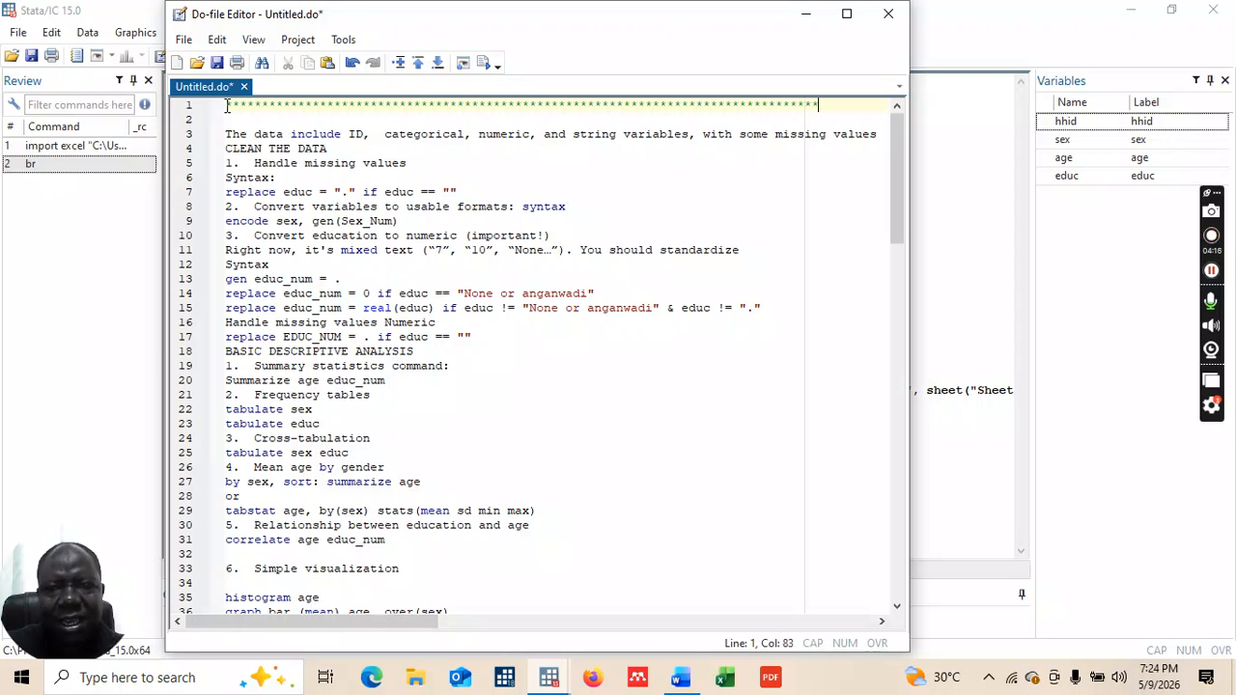
{"action": "type", "text": "*"}
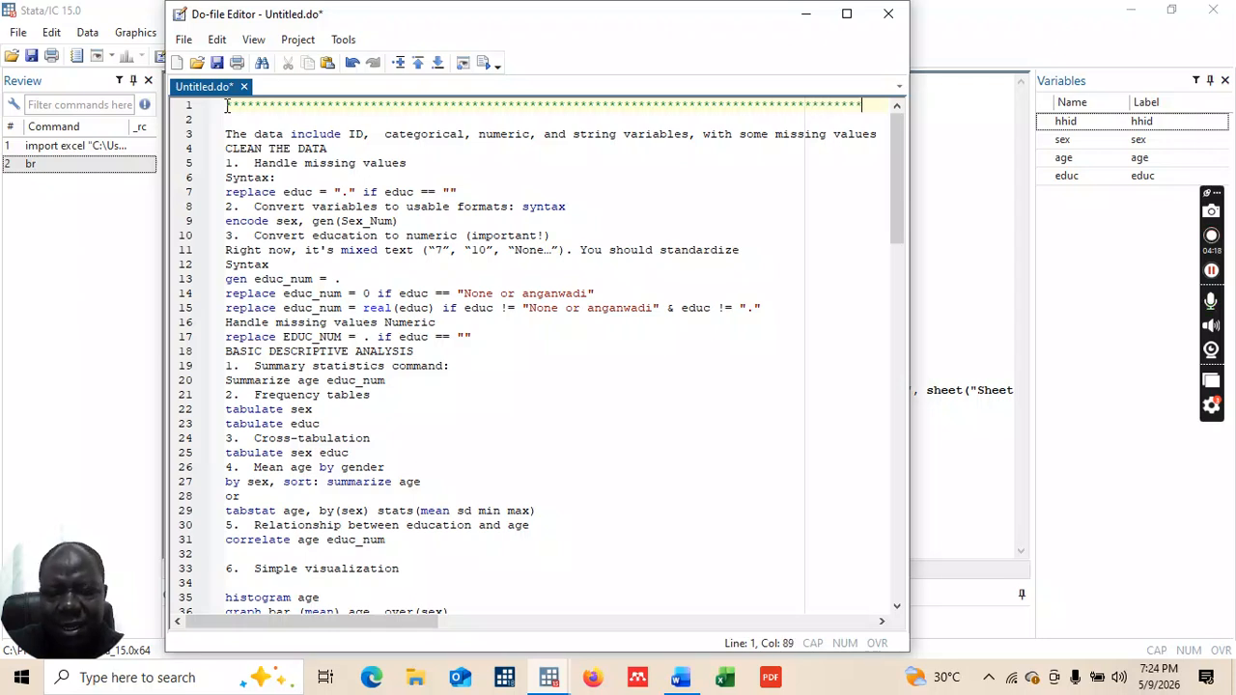
{"action": "key", "text": "Return"}
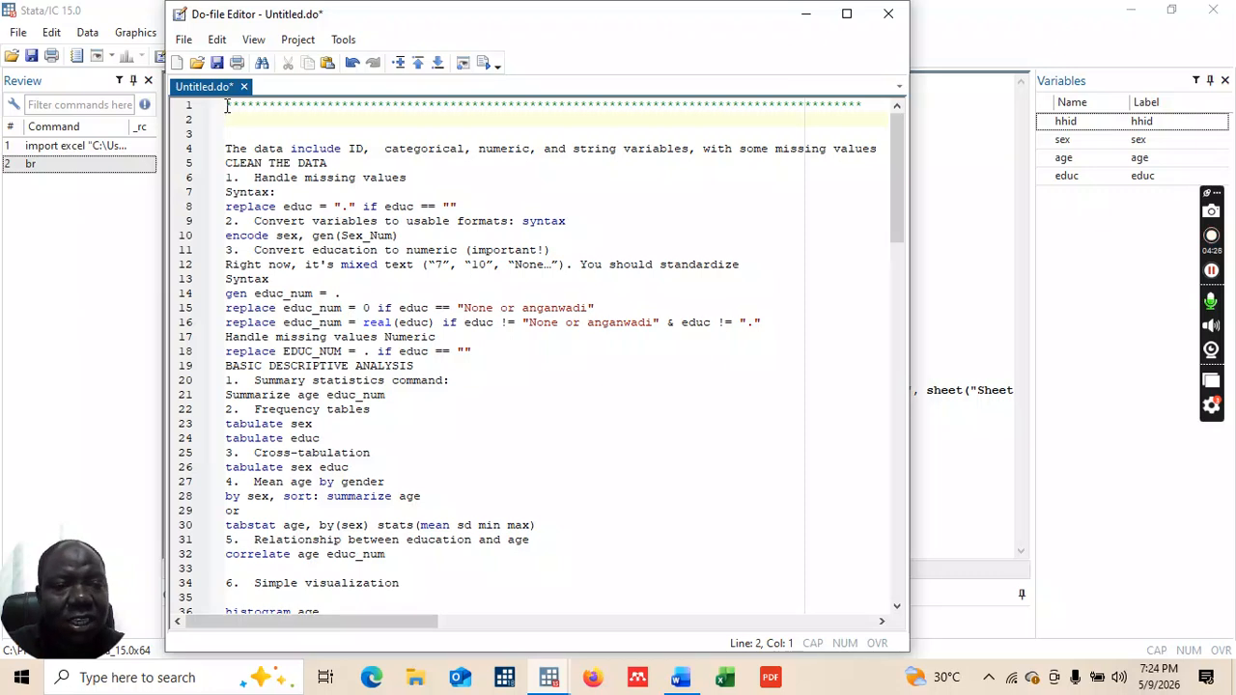
{"action": "type", "text": "/"}
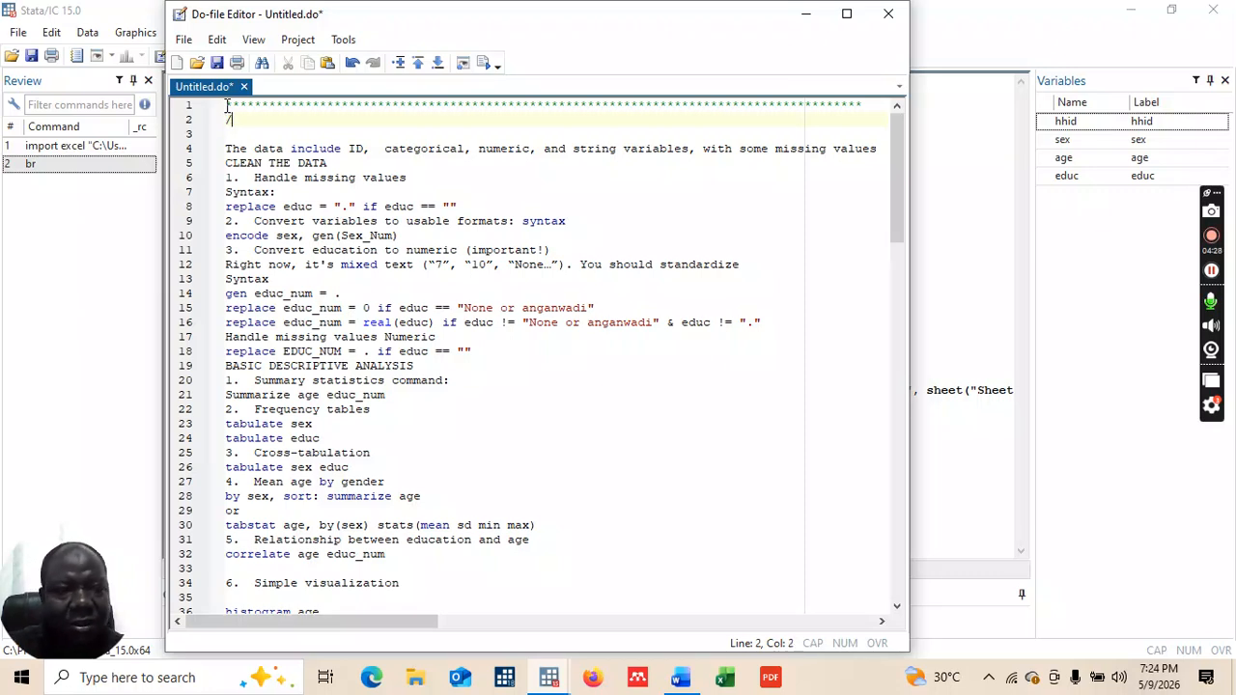
{"action": "type", "text": "/***"}
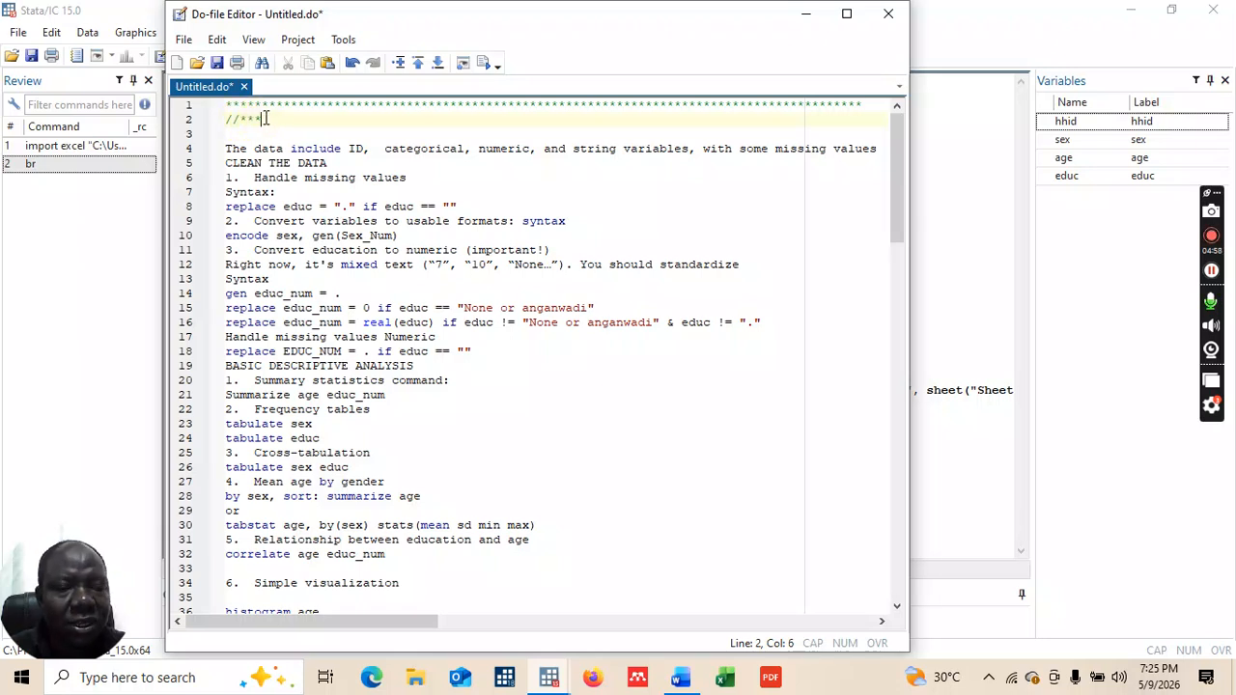
{"action": "key", "text": "Caps_Lock"}
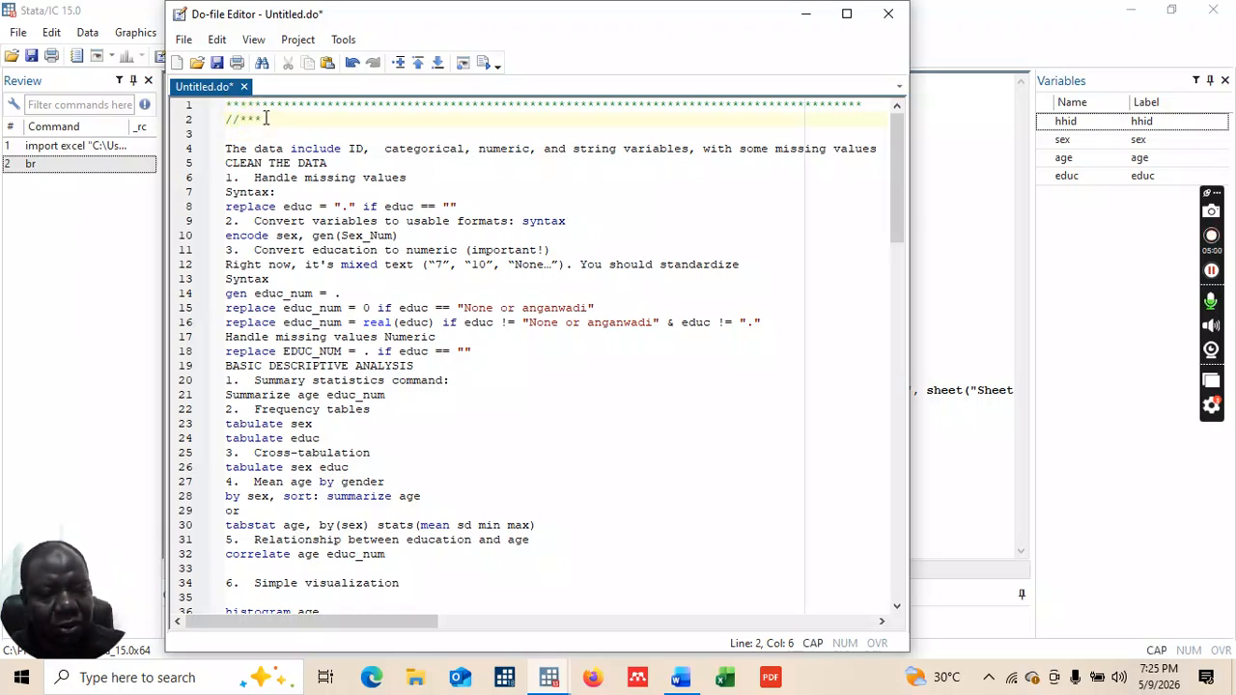
{"action": "type", "text": "ANAL"}
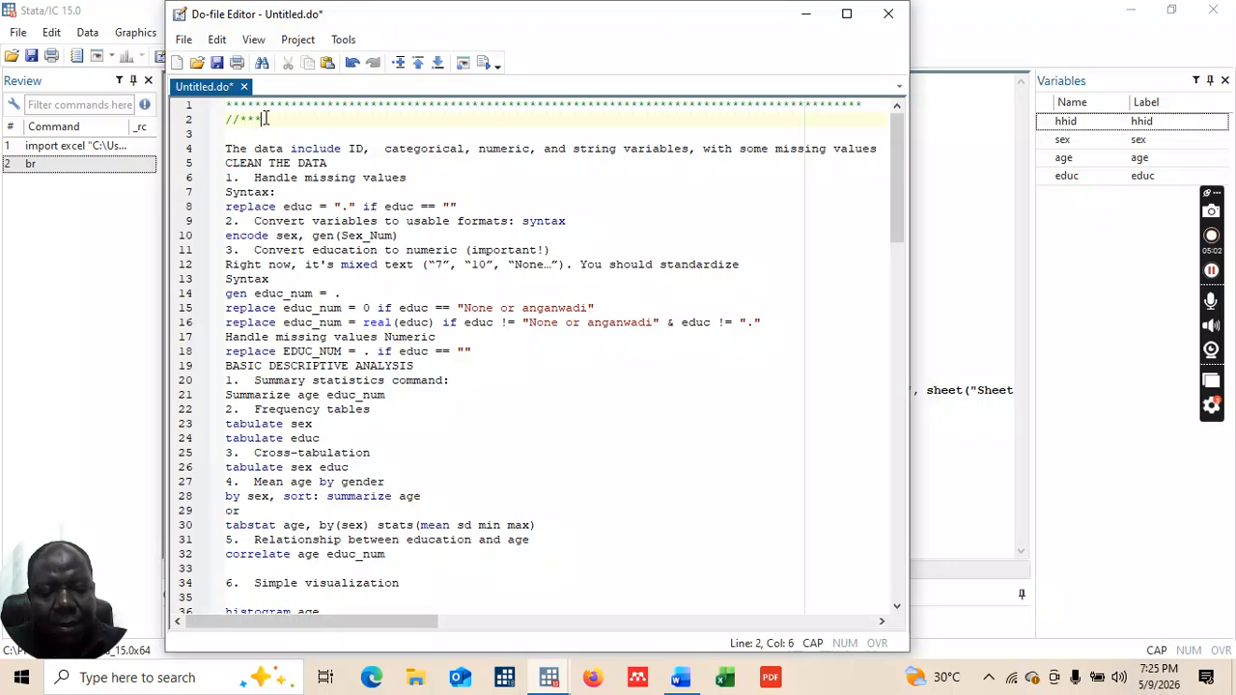
{"action": "type", "text": "GEING"}
{"action": "key", "text": "BackSpace"}
{"action": "key", "text": "BackSpace"}
{"action": "key", "text": "BackSpace"}
{"action": "key", "text": "BackSpace"}
{"action": "type", "text": "ING AND "}
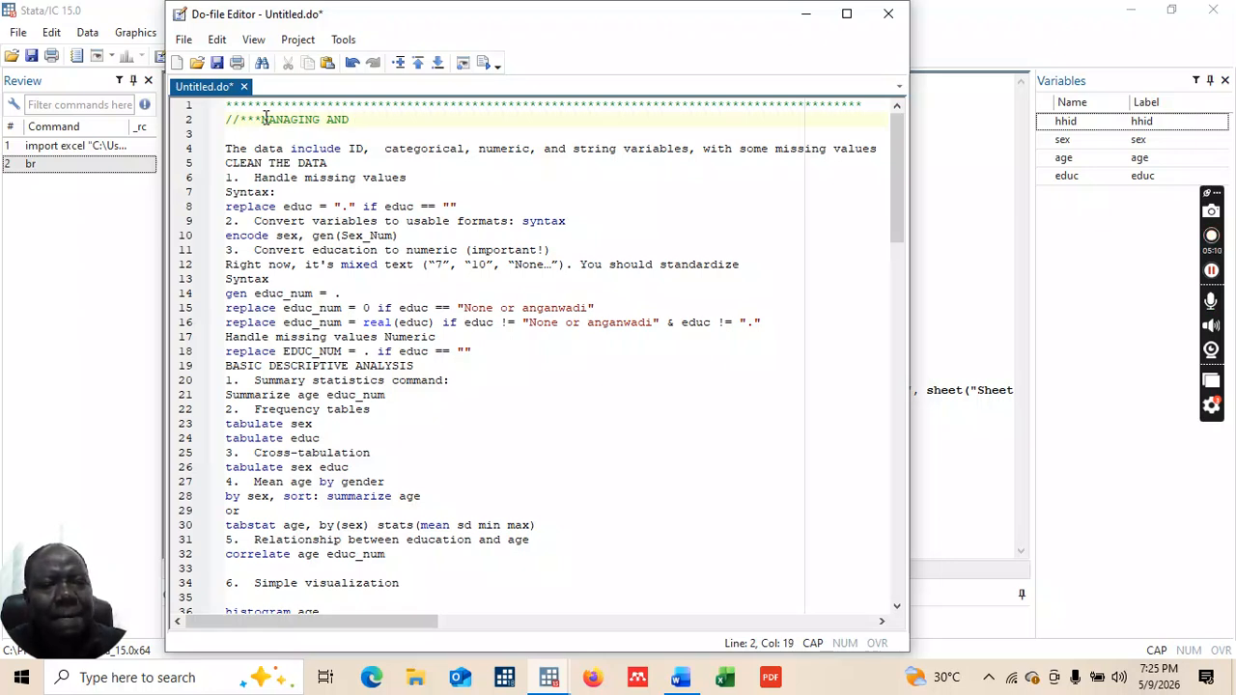
{"action": "type", "text": "ES"}
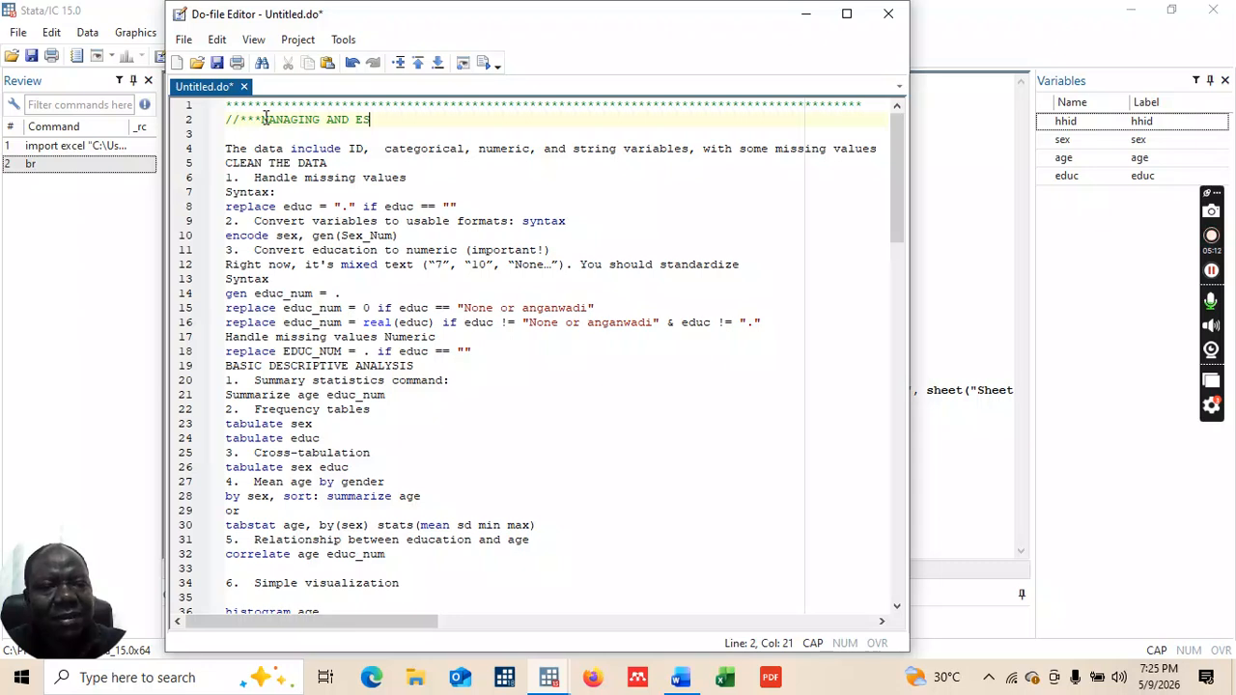
{"action": "type", "text": "TIMATING "}
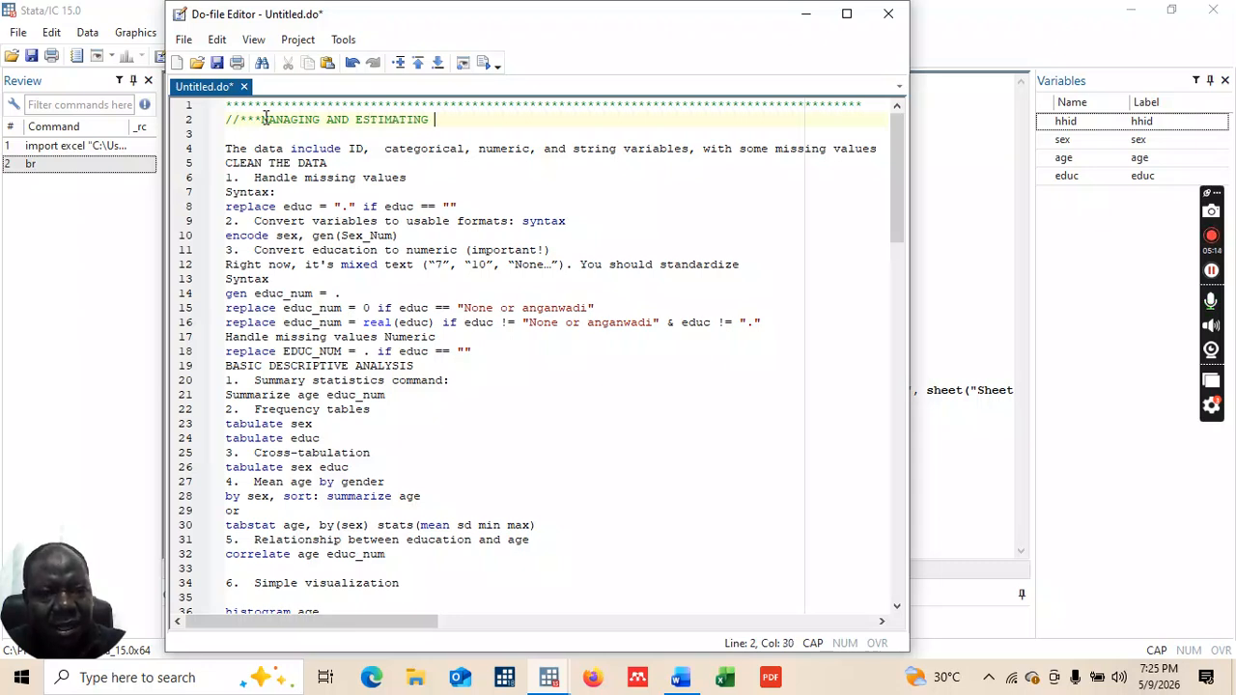
{"action": "type", "text": "SIMPLE SU"}
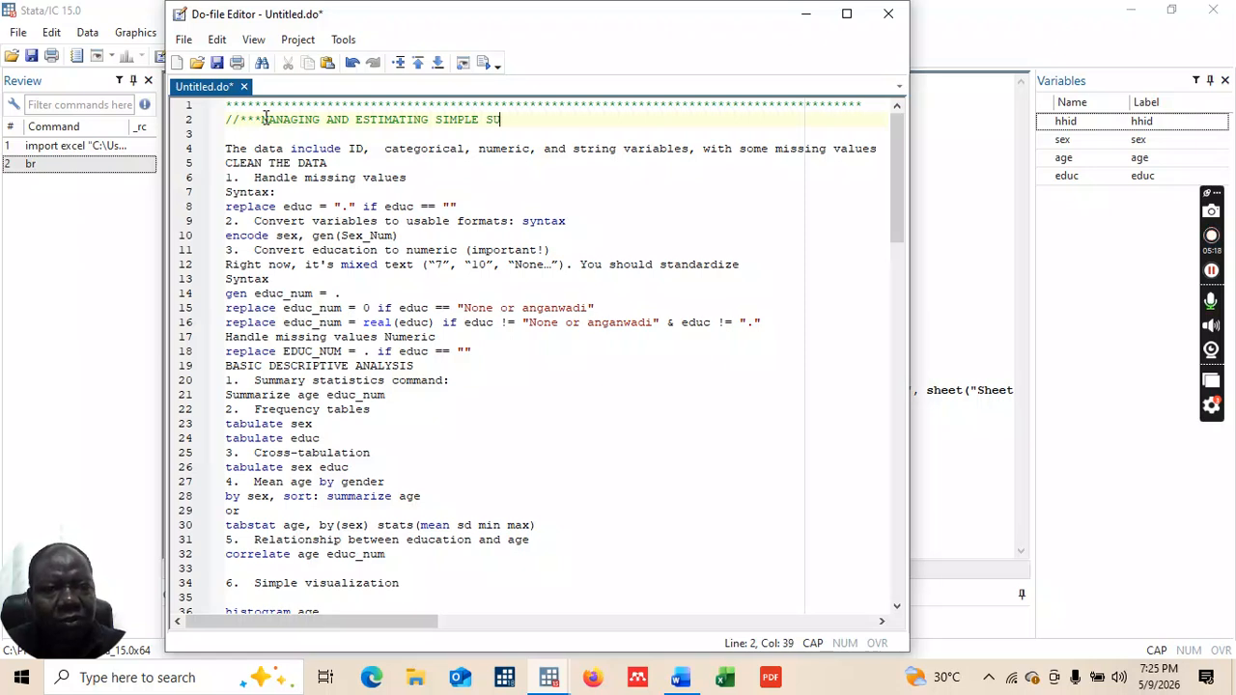
{"action": "type", "text": "RVEY DA"}
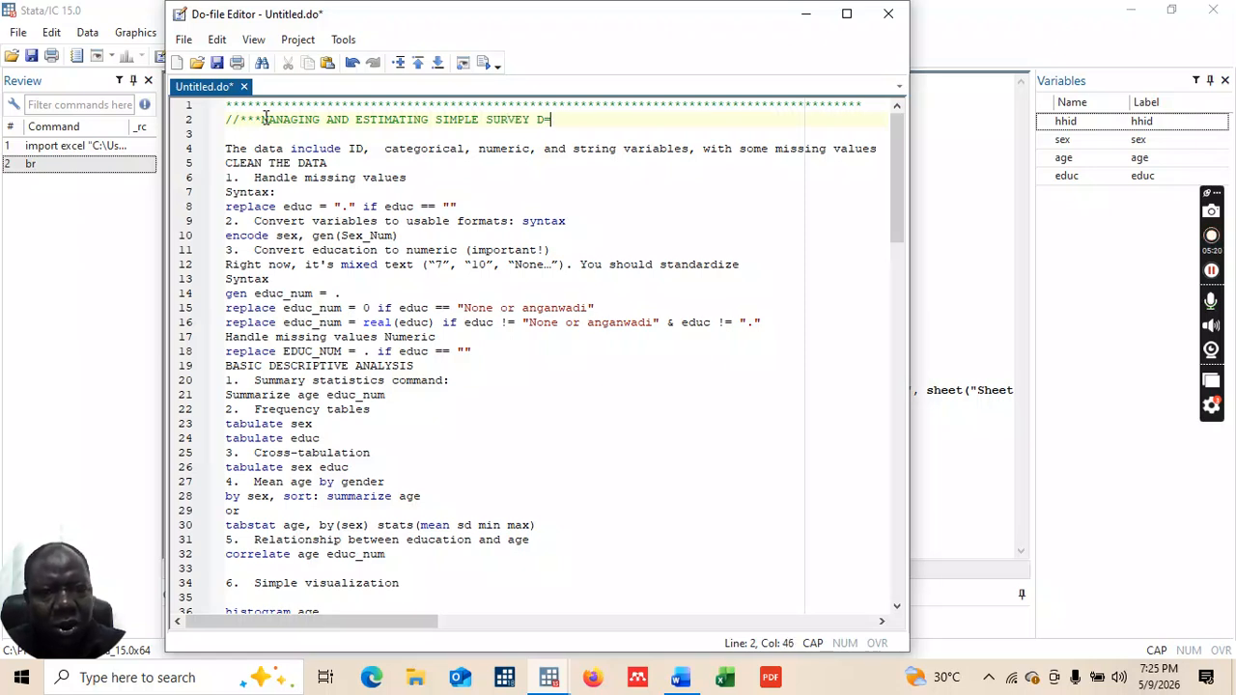
{"action": "key", "text": "BackSpace"}
{"action": "key", "text": "BackSpace"}
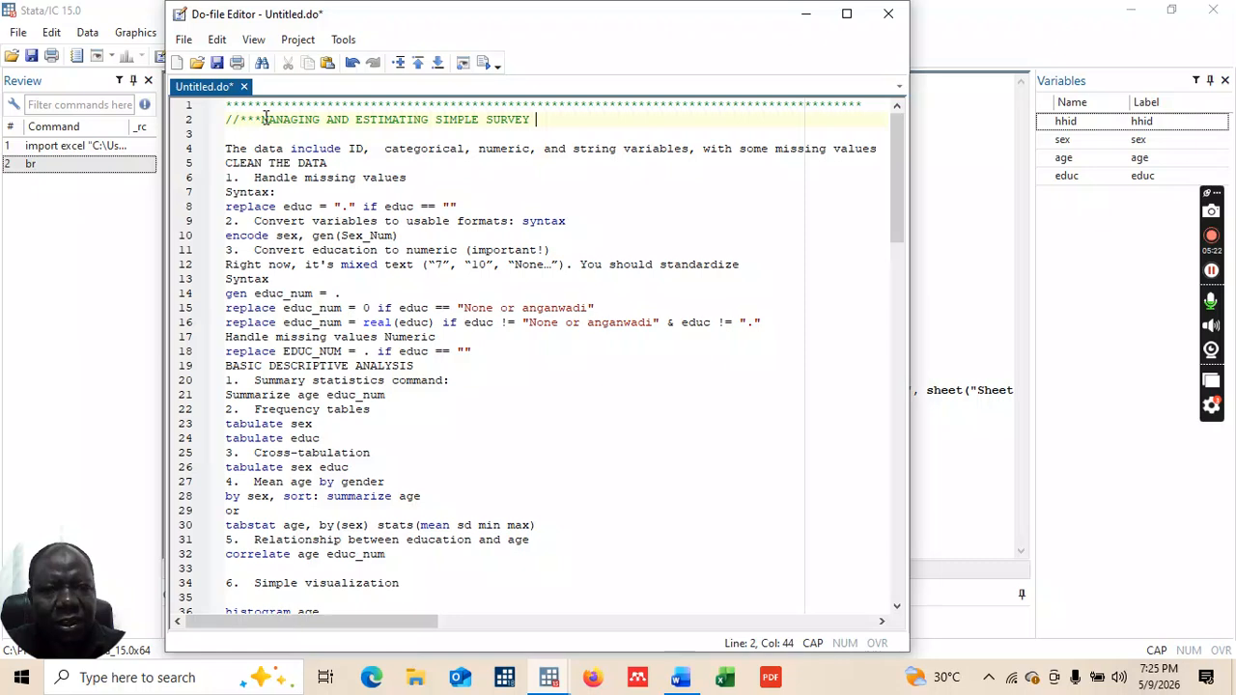
{"action": "type", "text": "DATA"}
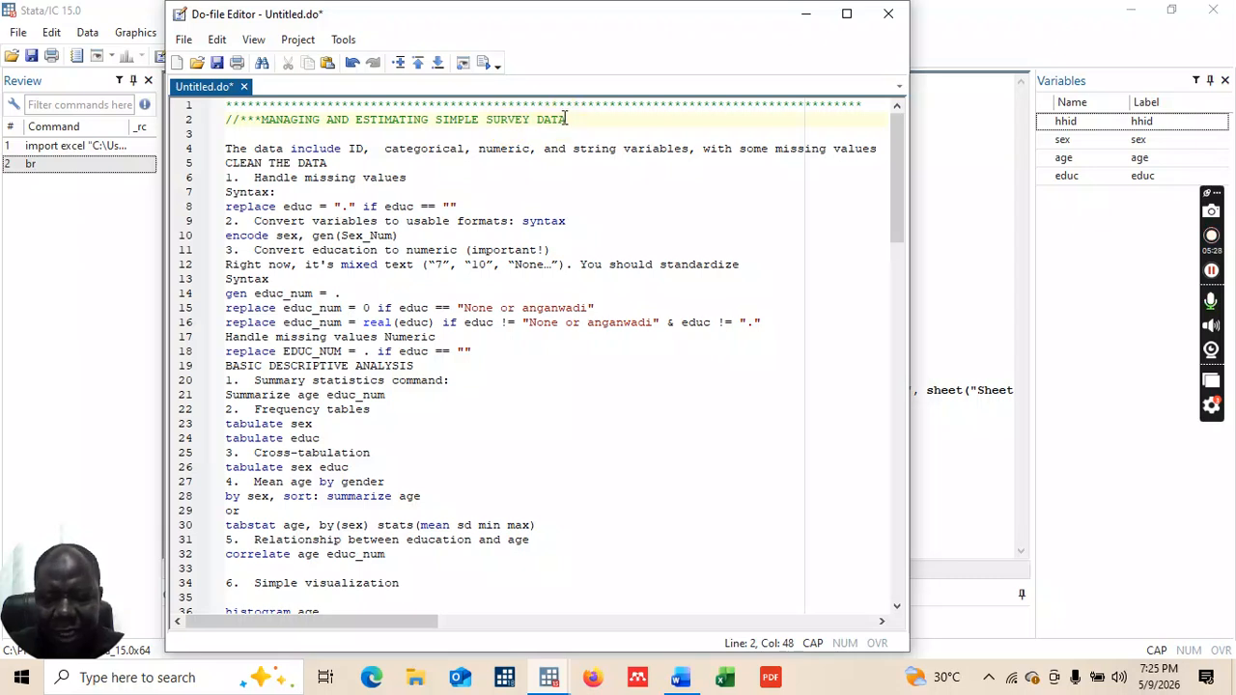
{"action": "key", "text": "Return"}
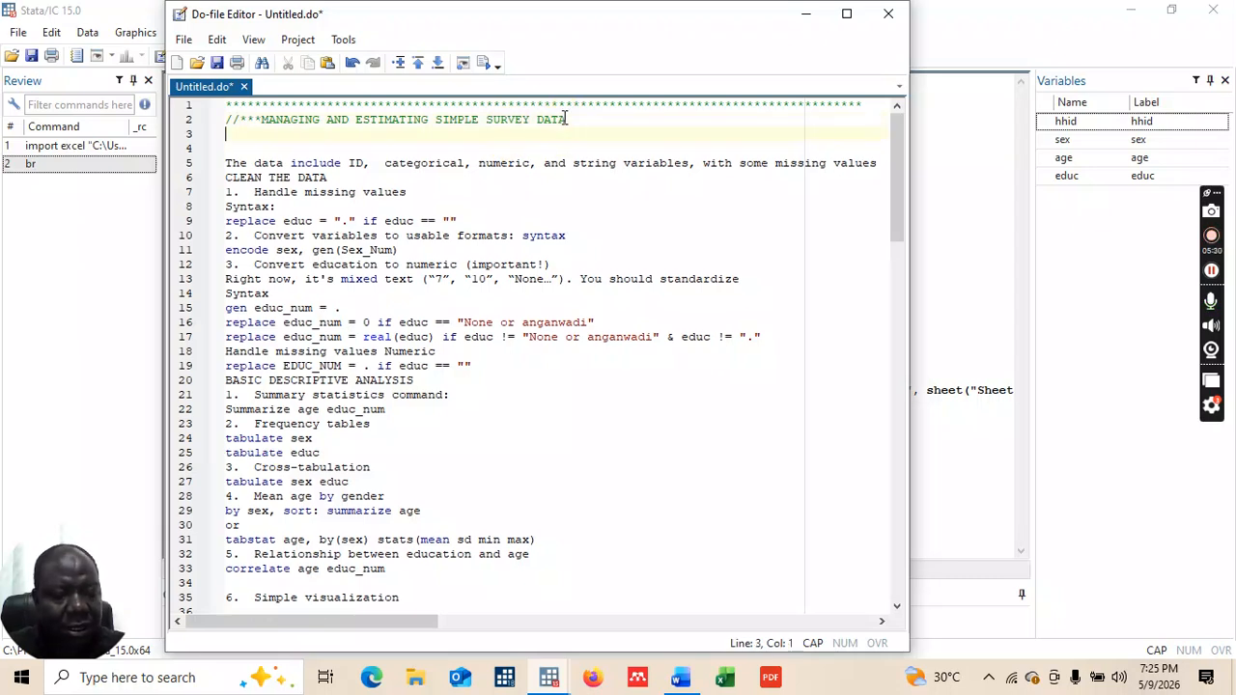
{"action": "type", "text": "***********************"}
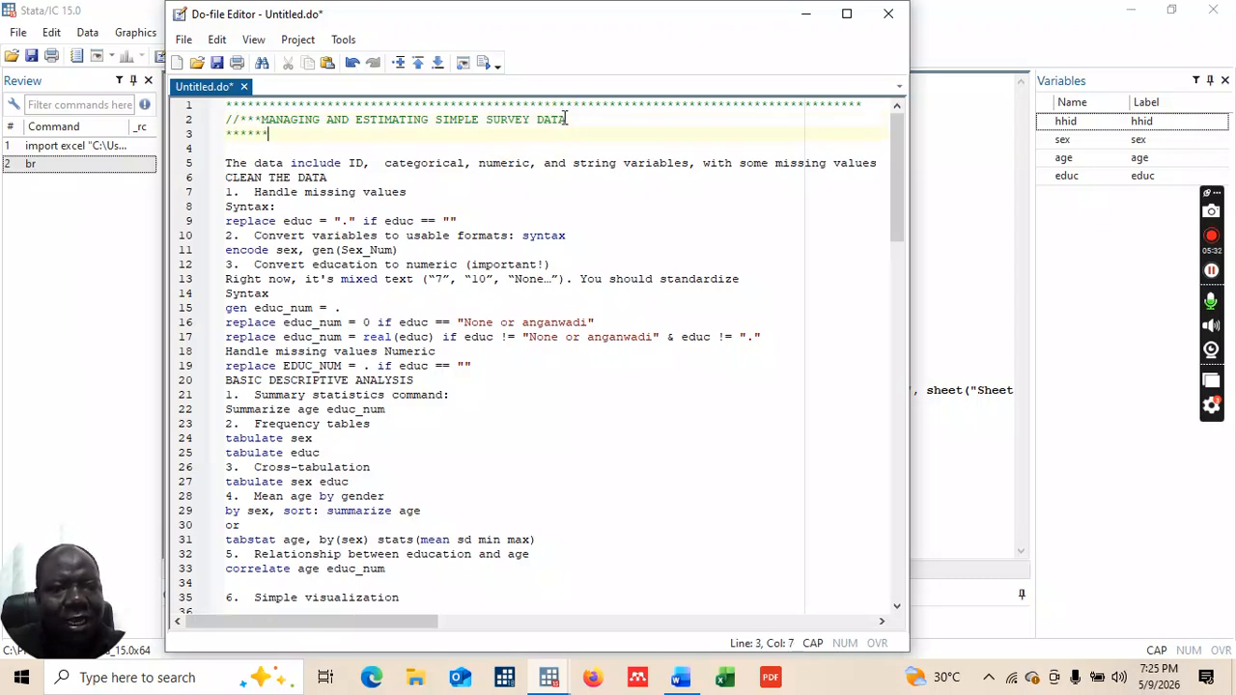
{"action": "type", "text": "*******************************************"}
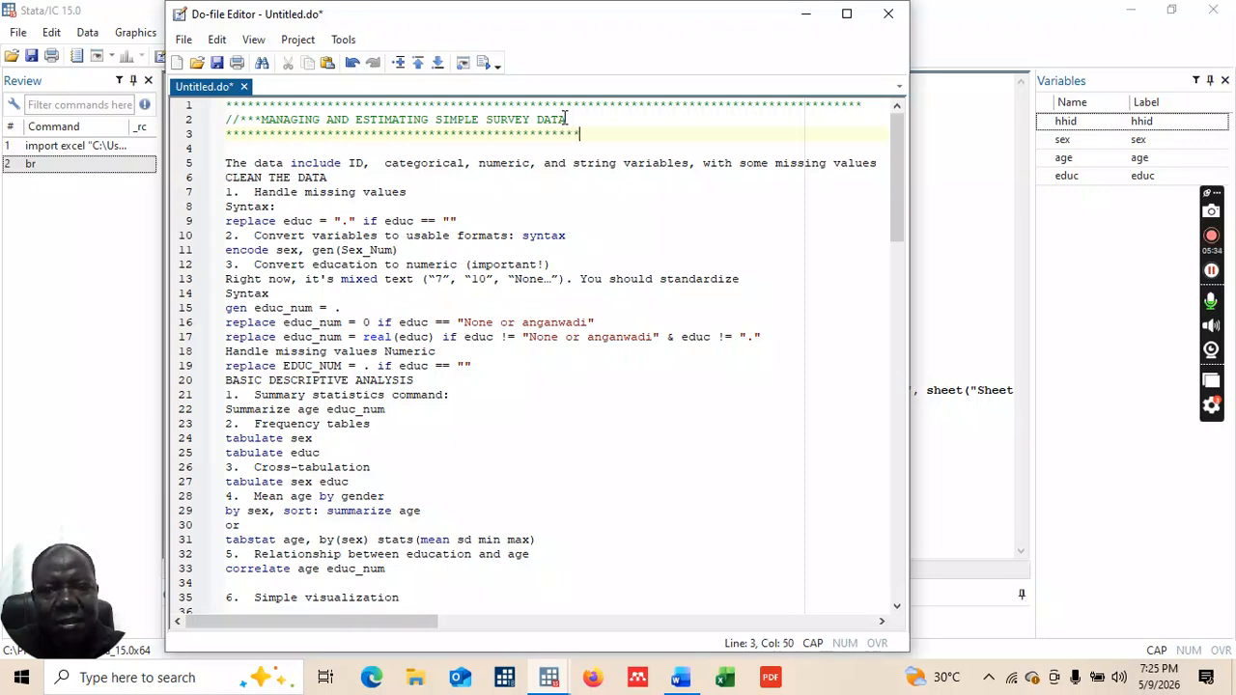
{"action": "type", "text": "********************"}
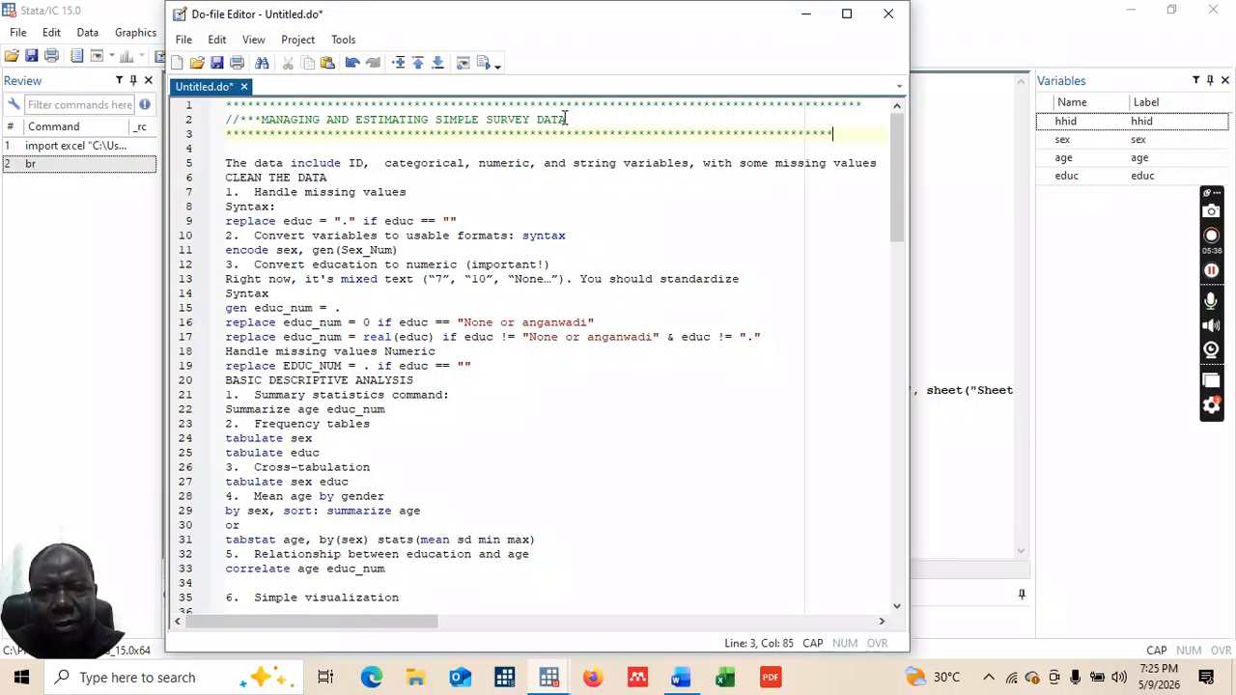
{"action": "type", "text": "*"}
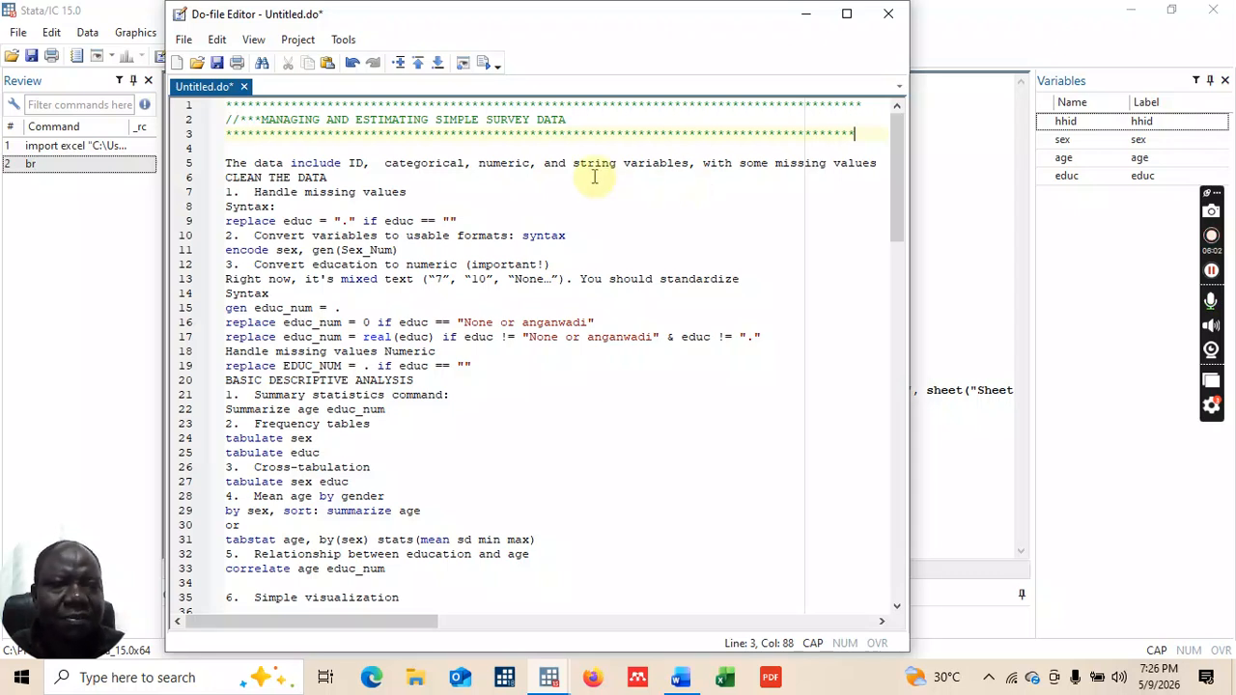
Step: Wrap the data description and CLEAN THE DATA lines in a /** … */ comment block
{"action": "left_click", "coordinate": [227, 163]}
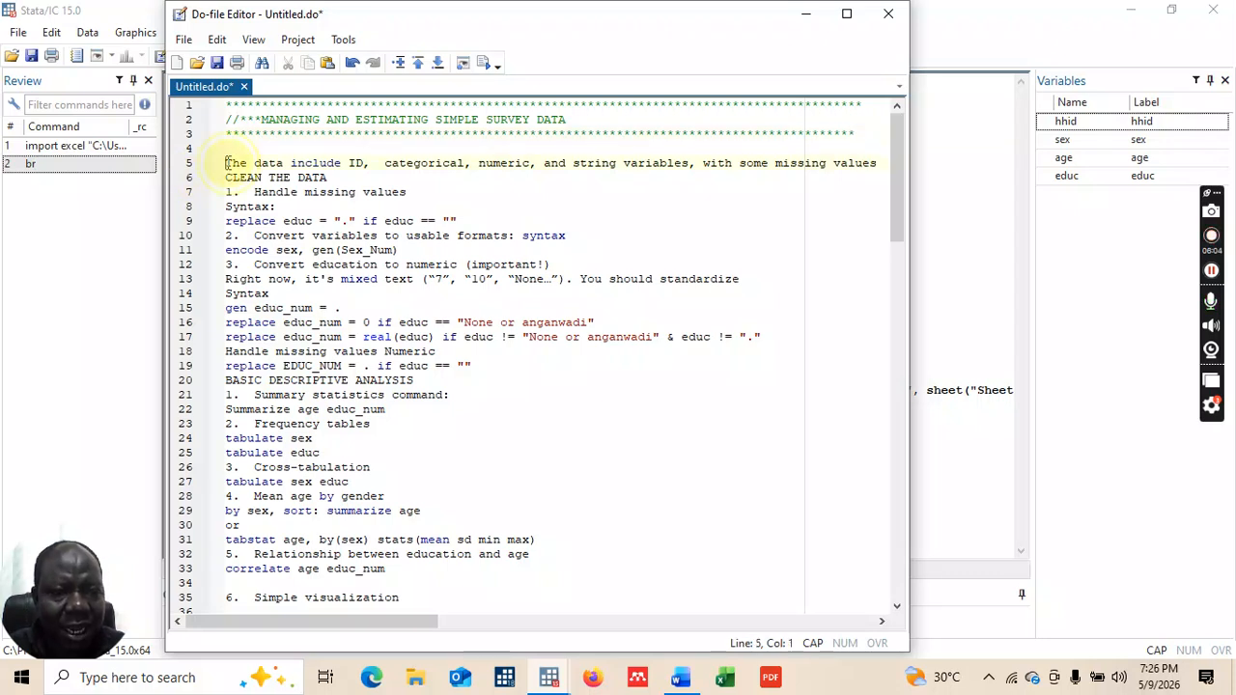
{"action": "type", "text": "**"}
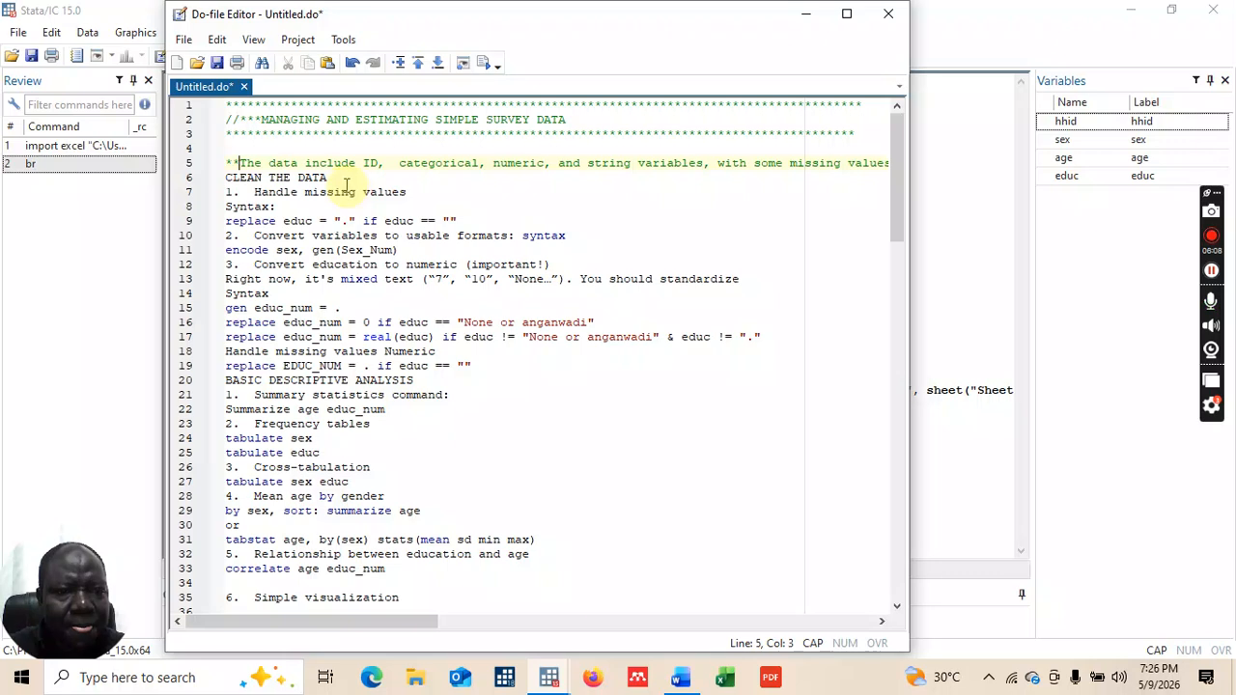
{"action": "left_click", "coordinate": [232, 162]}
{"action": "left_click", "coordinate": [226, 162]}
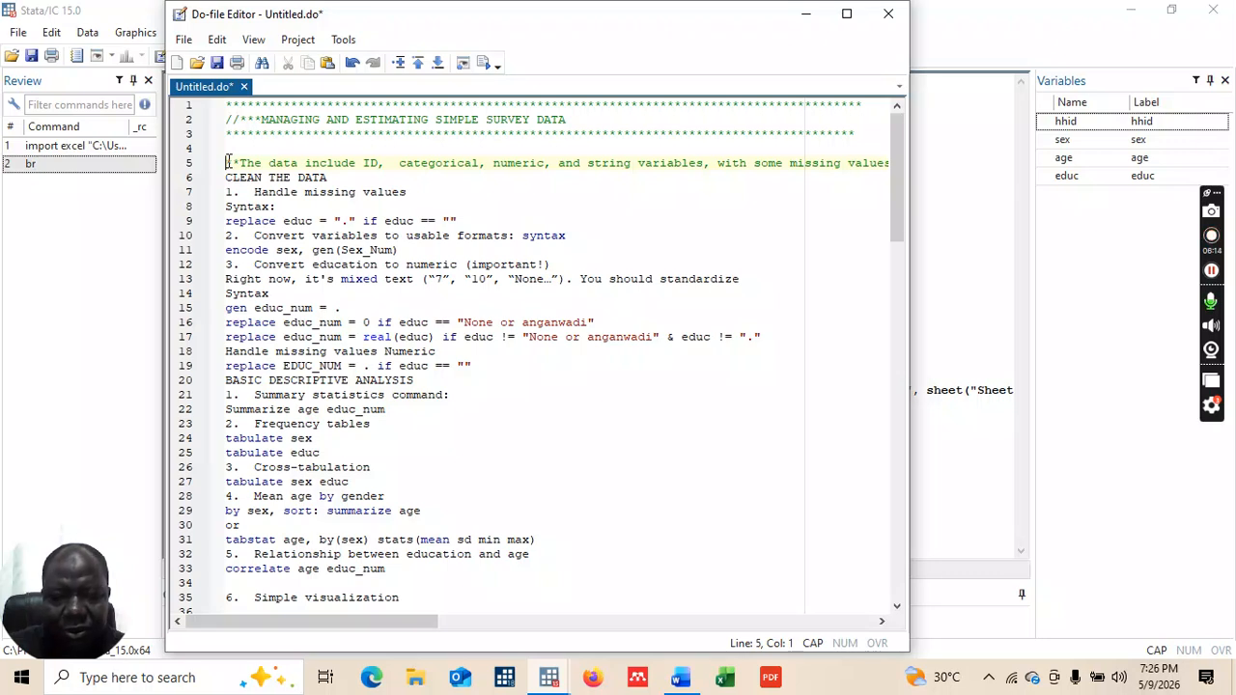
{"action": "type", "text": "/"}
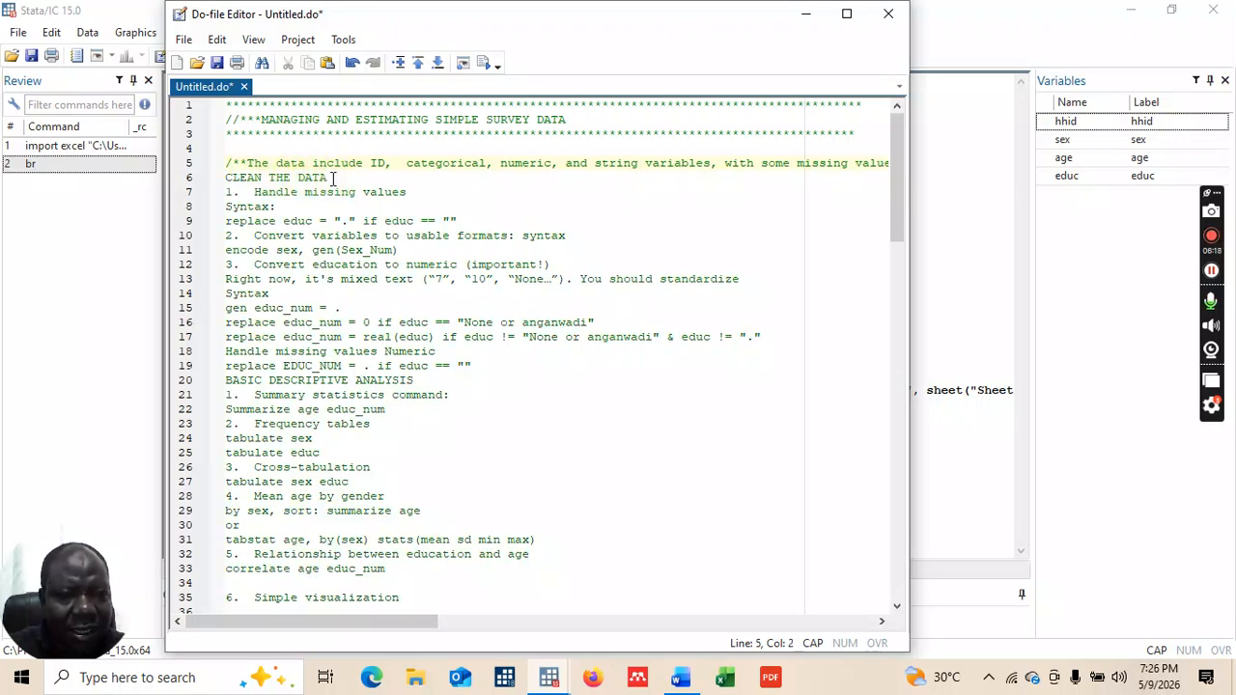
{"action": "left_click", "coordinate": [331, 177]}
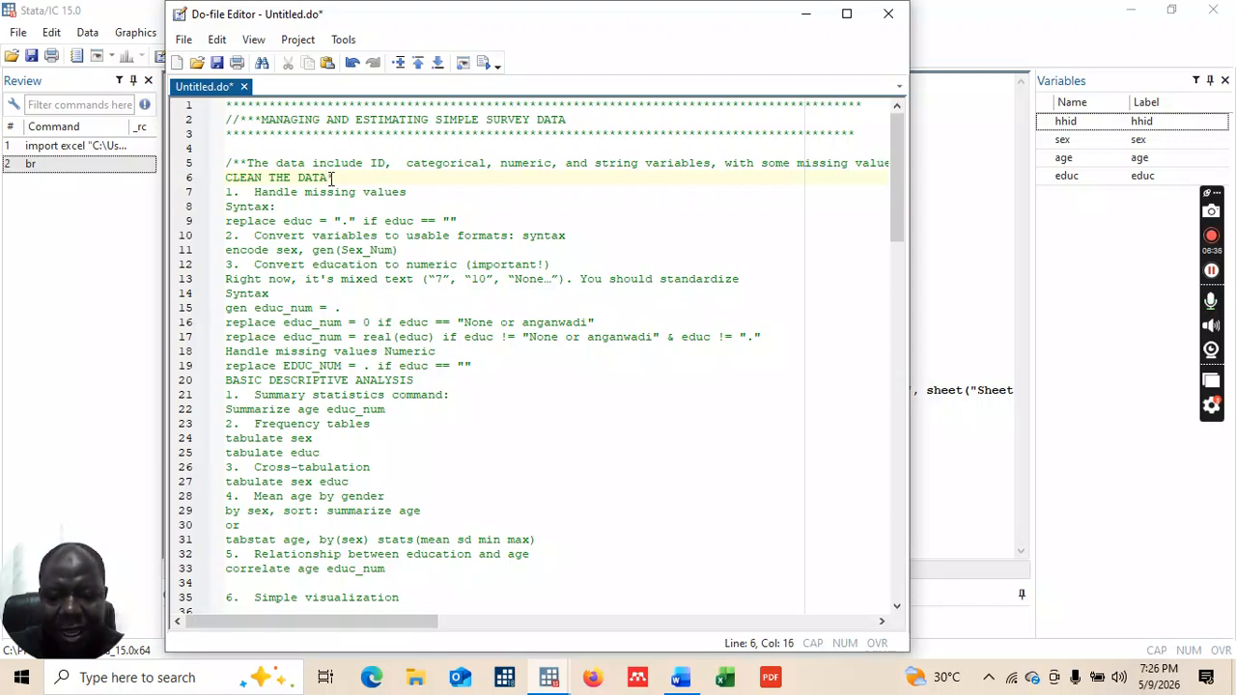
{"action": "type", "text": "/"}
{"action": "left_click", "coordinate": [333, 179]}
{"action": "type", "text": "*"}
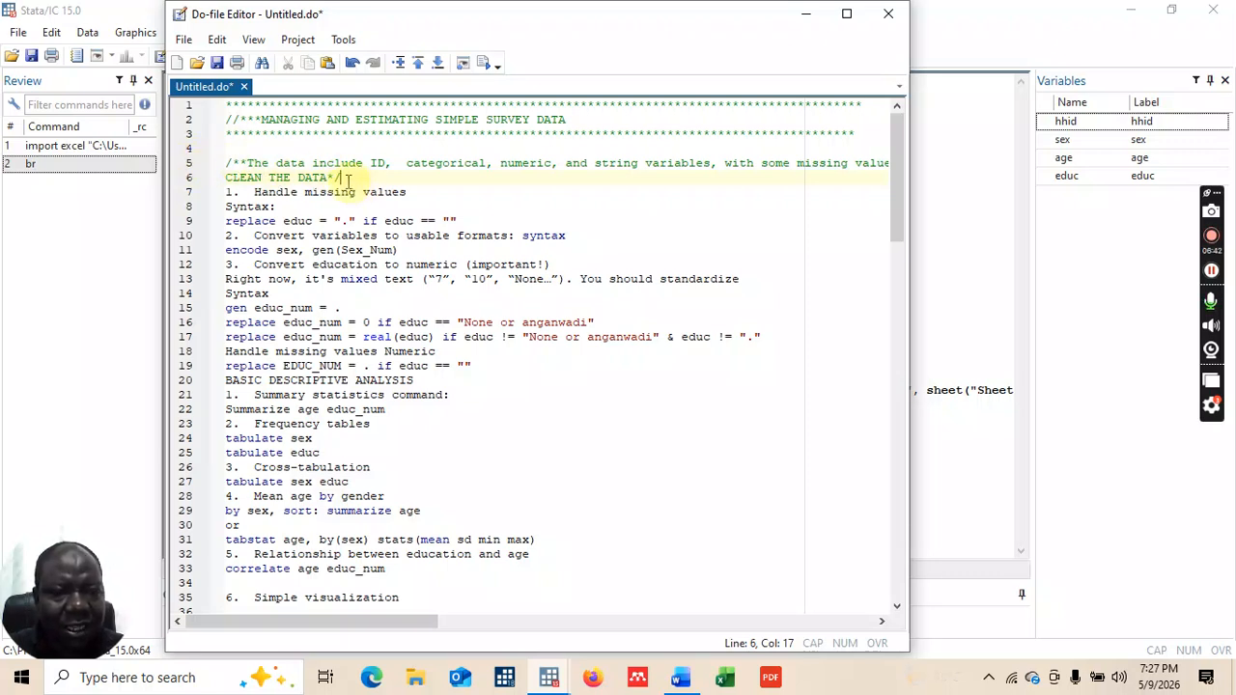
Step: Comment the '1. Handle missing values' and 'Syntax:' lines with *, adding a blank line after
{"action": "left_click", "coordinate": [227, 191]}
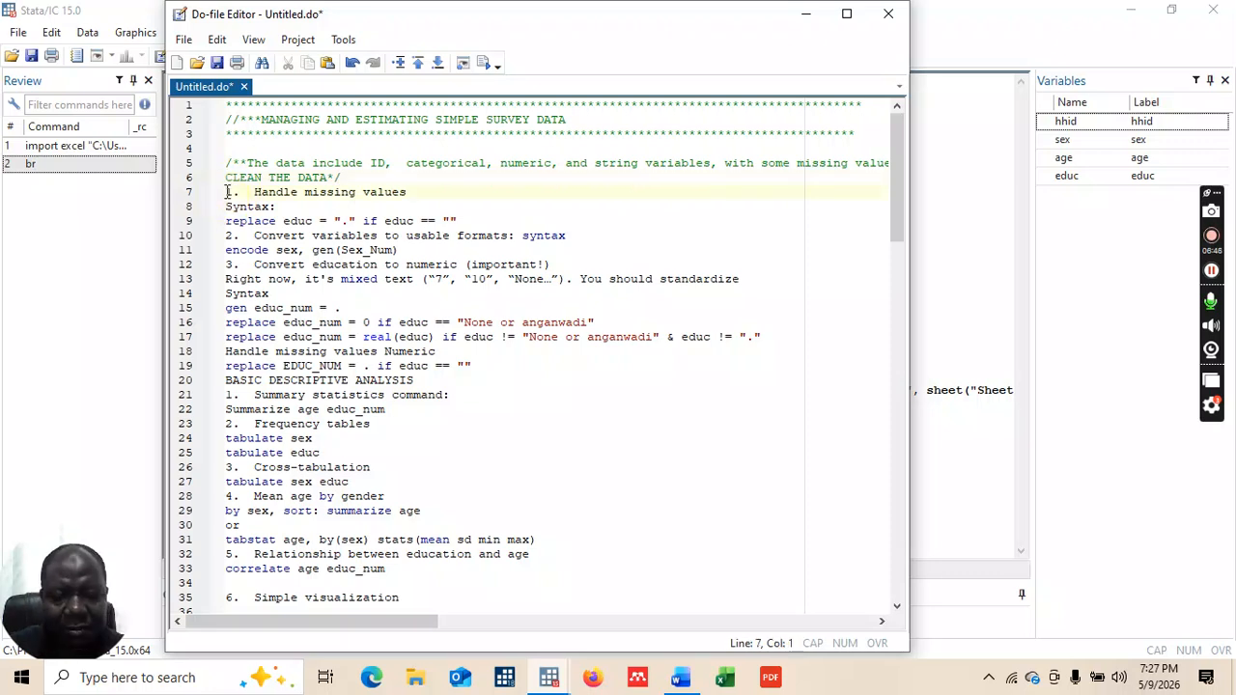
{"action": "type", "text": "*"}
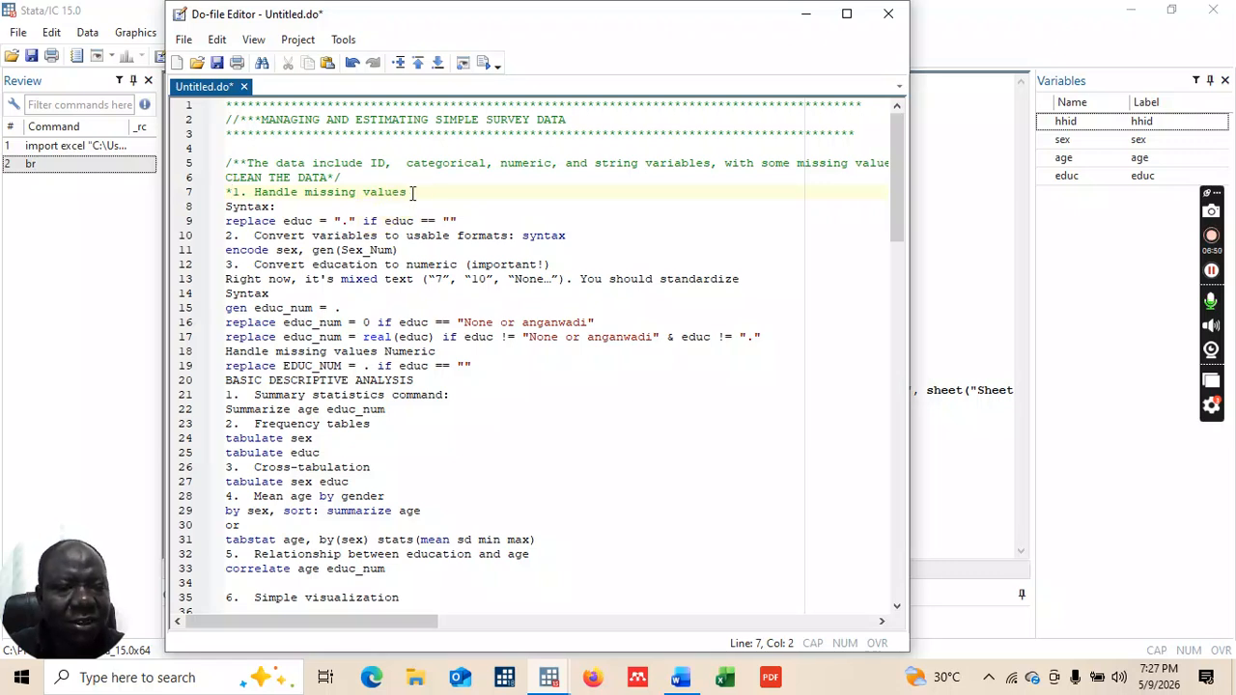
{"action": "left_click", "coordinate": [227, 205]}
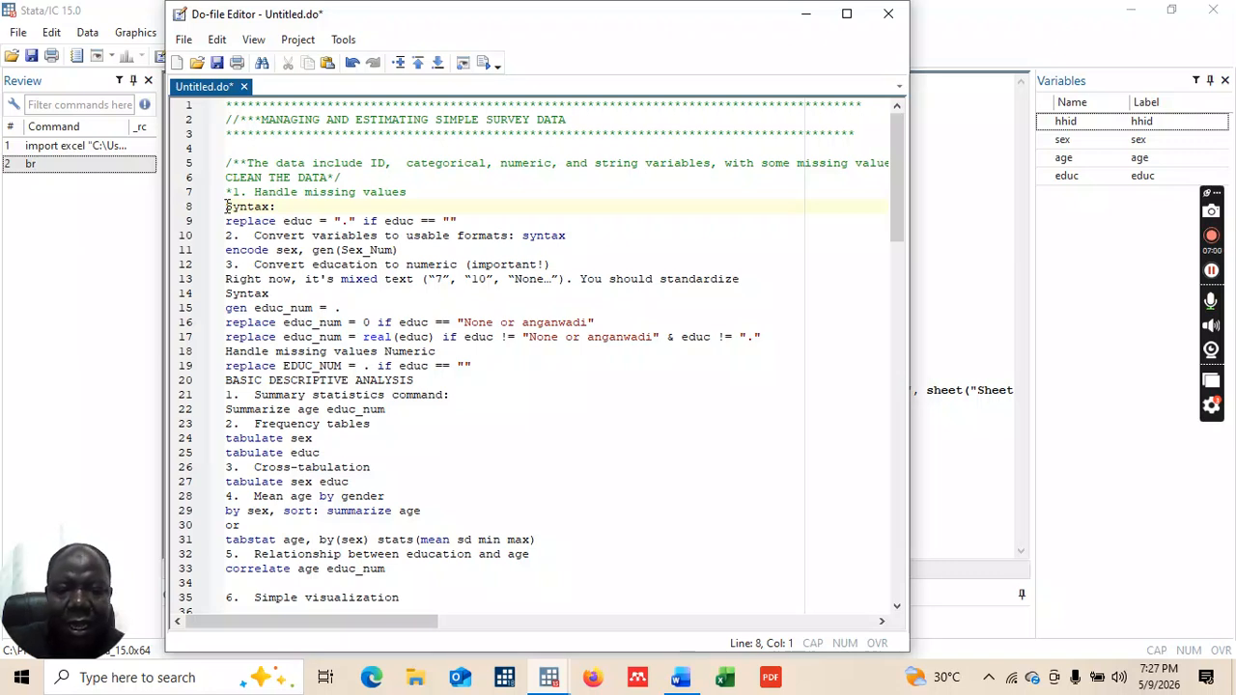
{"action": "type", "text": "*"}
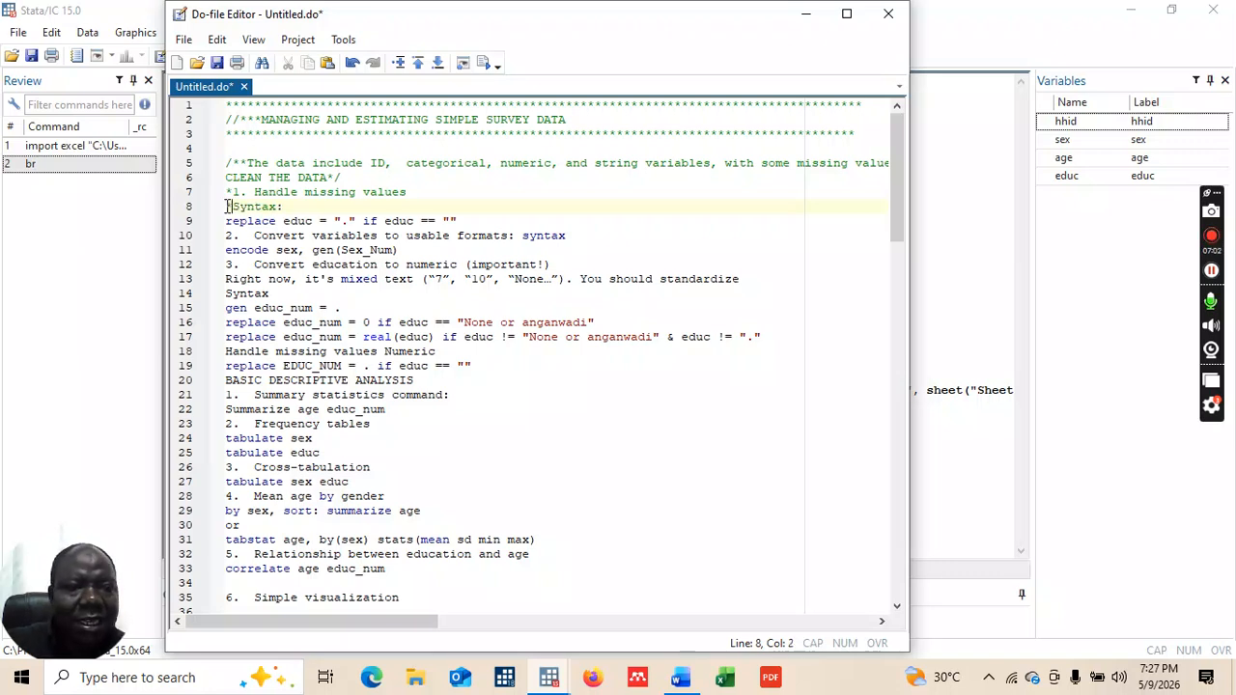
{"action": "key", "text": "Return"}
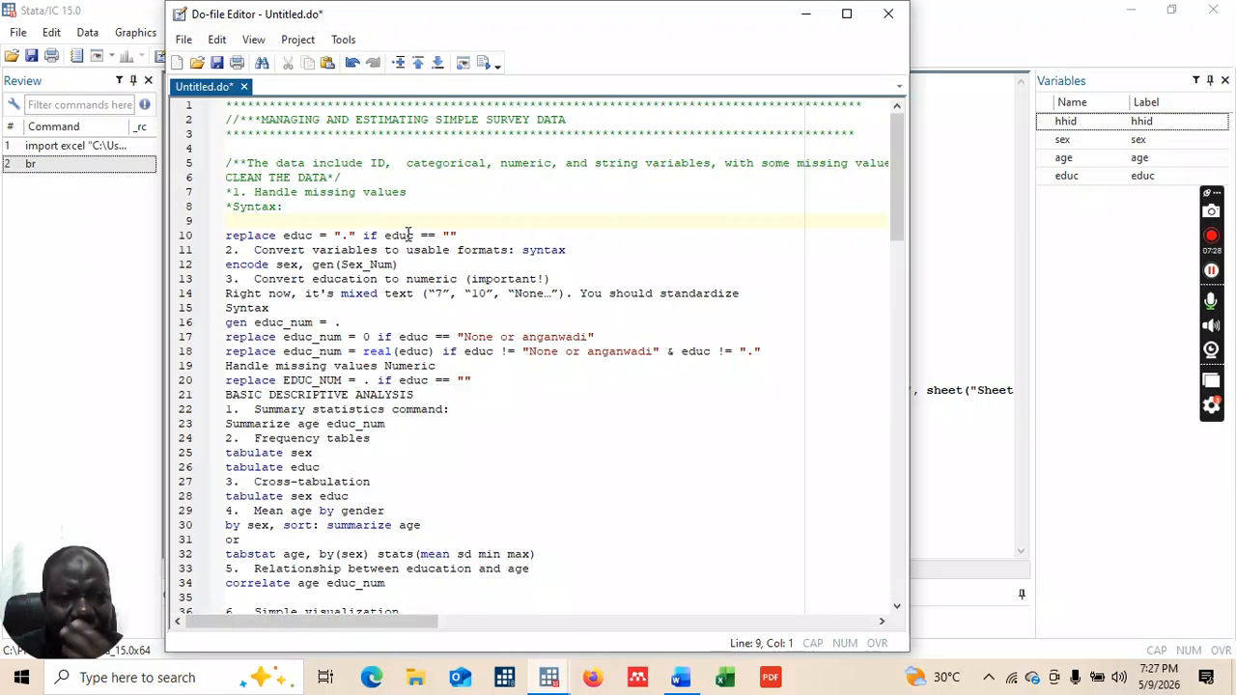
Step: Insert a blank line below the replace educ command, separating it from '2. Convert variables'
{"action": "left_click", "coordinate": [227, 236]}
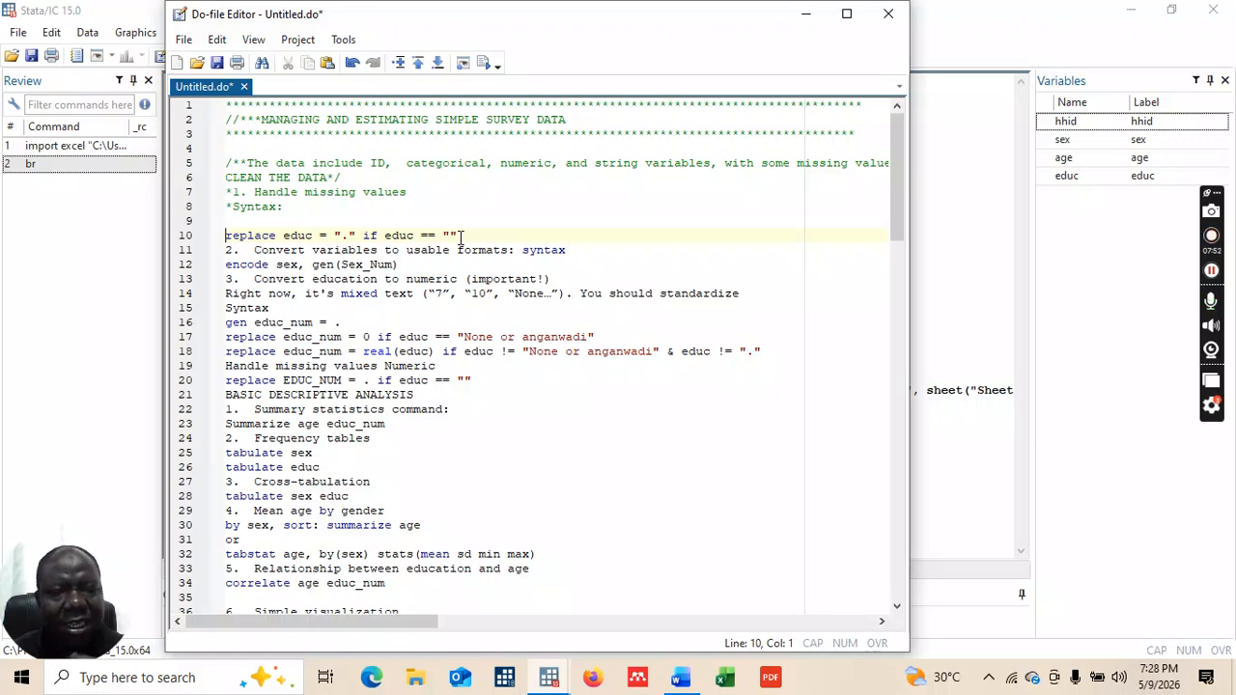
{"action": "left_click", "coordinate": [226, 250]}
{"action": "key", "text": "Return"}
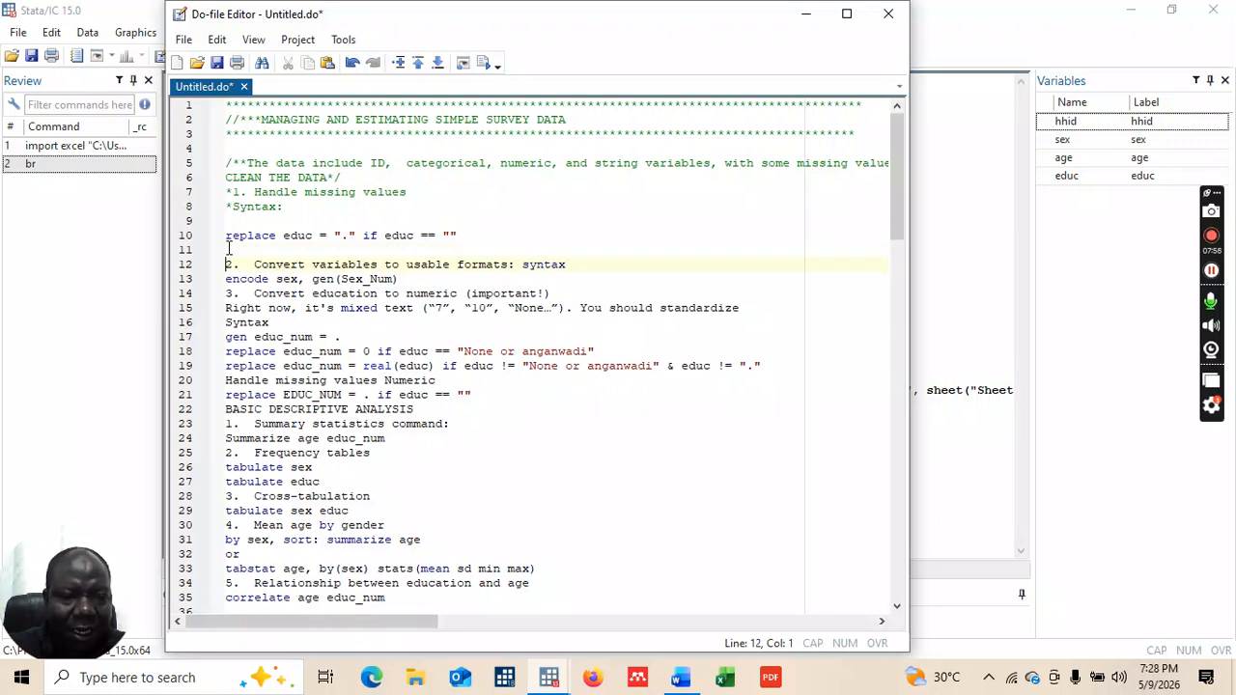
Step: Execute just the replace educ line (1 real change made) and minimize the Do-file Editor
{"action": "left_click_drag", "start_coordinate": [226, 236], "coordinate": [467, 234]}
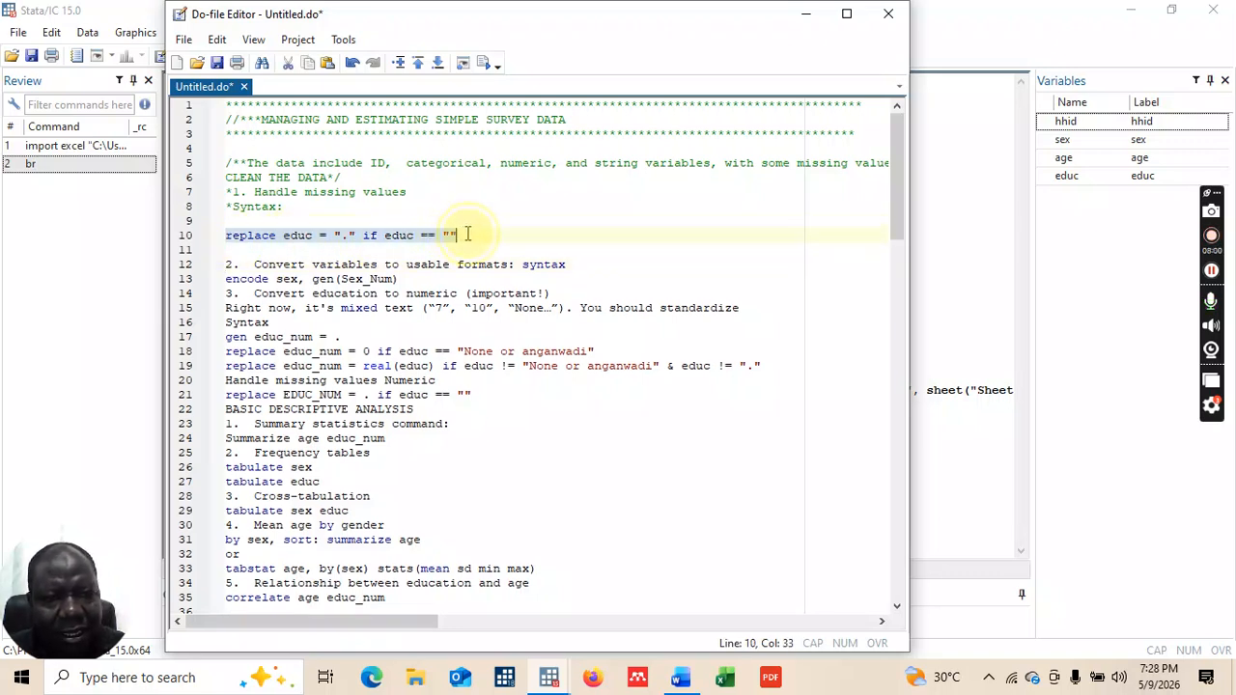
{"action": "left_click", "coordinate": [486, 64]}
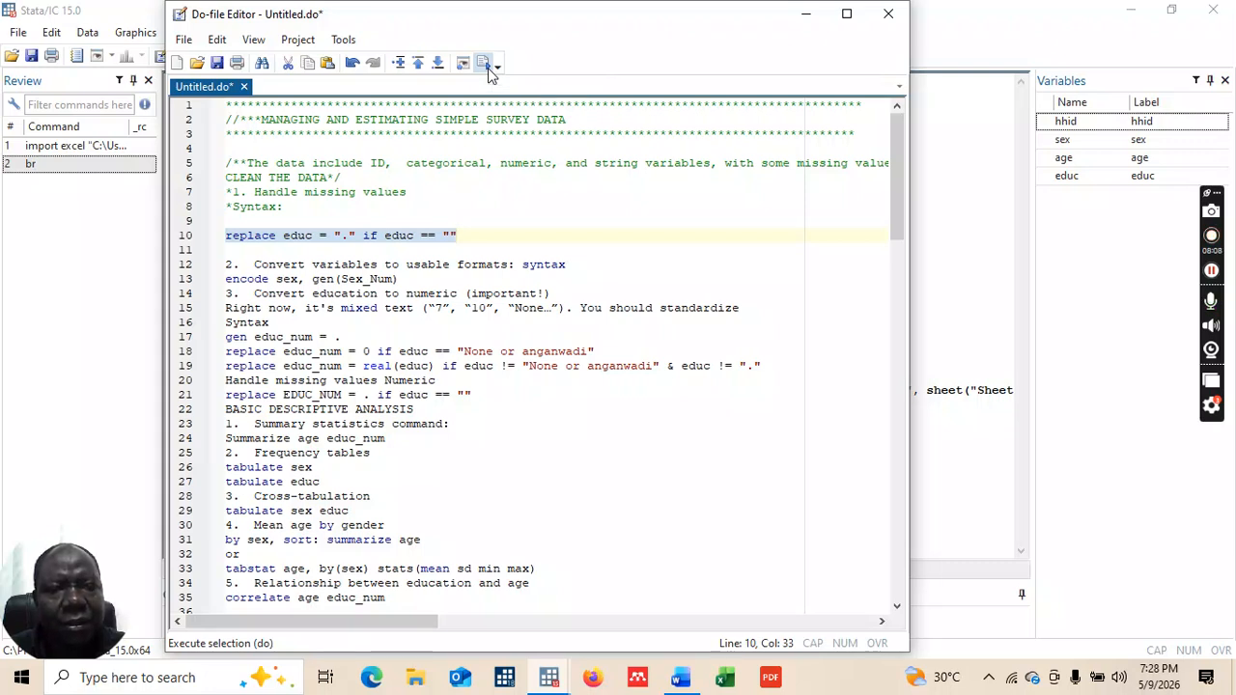
{"action": "left_click", "coordinate": [487, 66]}
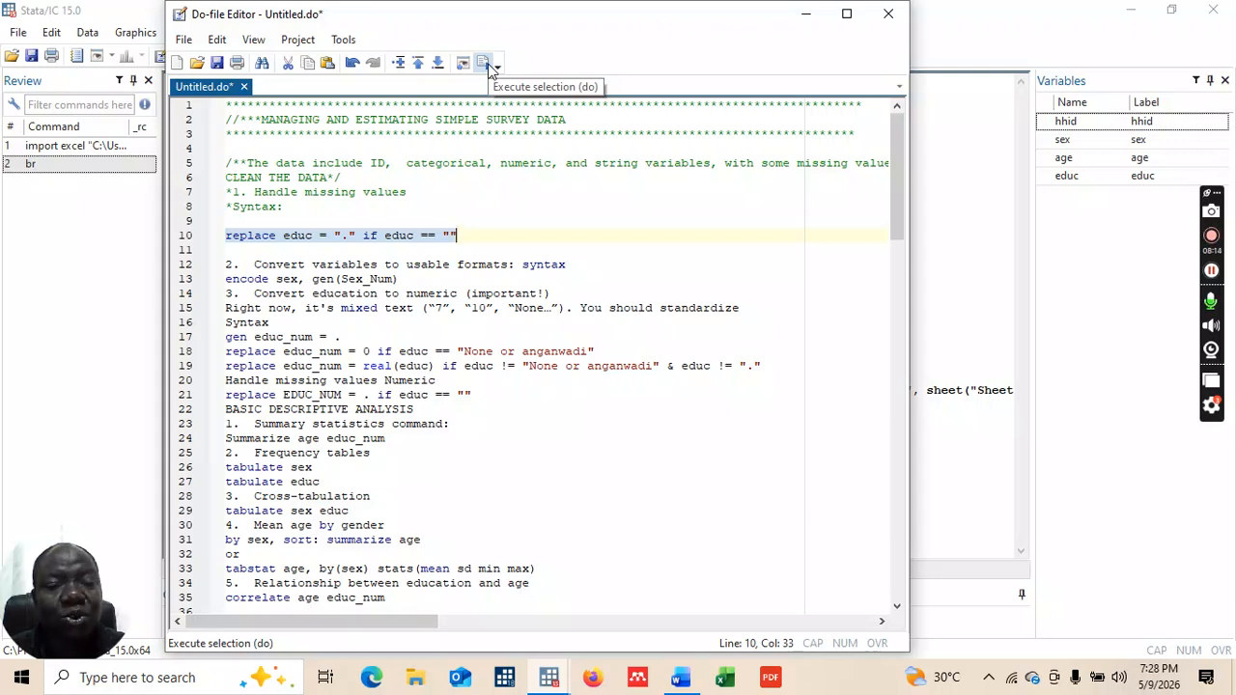
{"action": "left_click", "coordinate": [487, 65]}
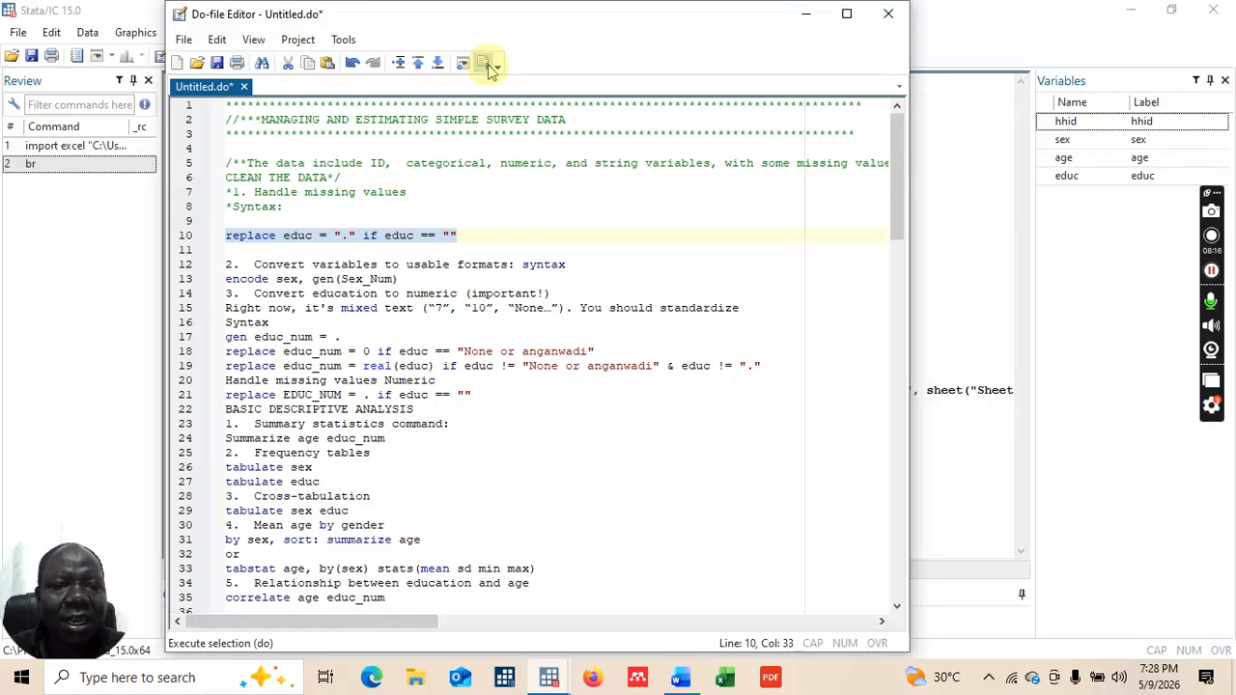
{"action": "left_click", "coordinate": [807, 15]}
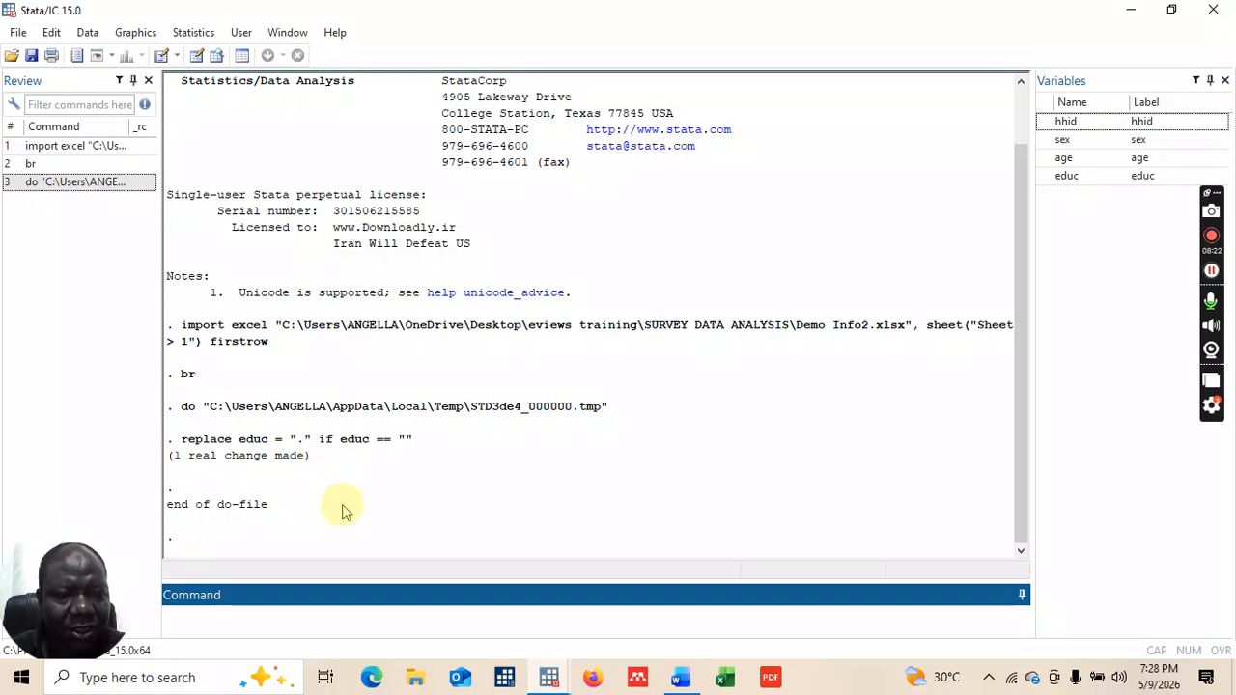
{"action": "left_click", "coordinate": [275, 625]}
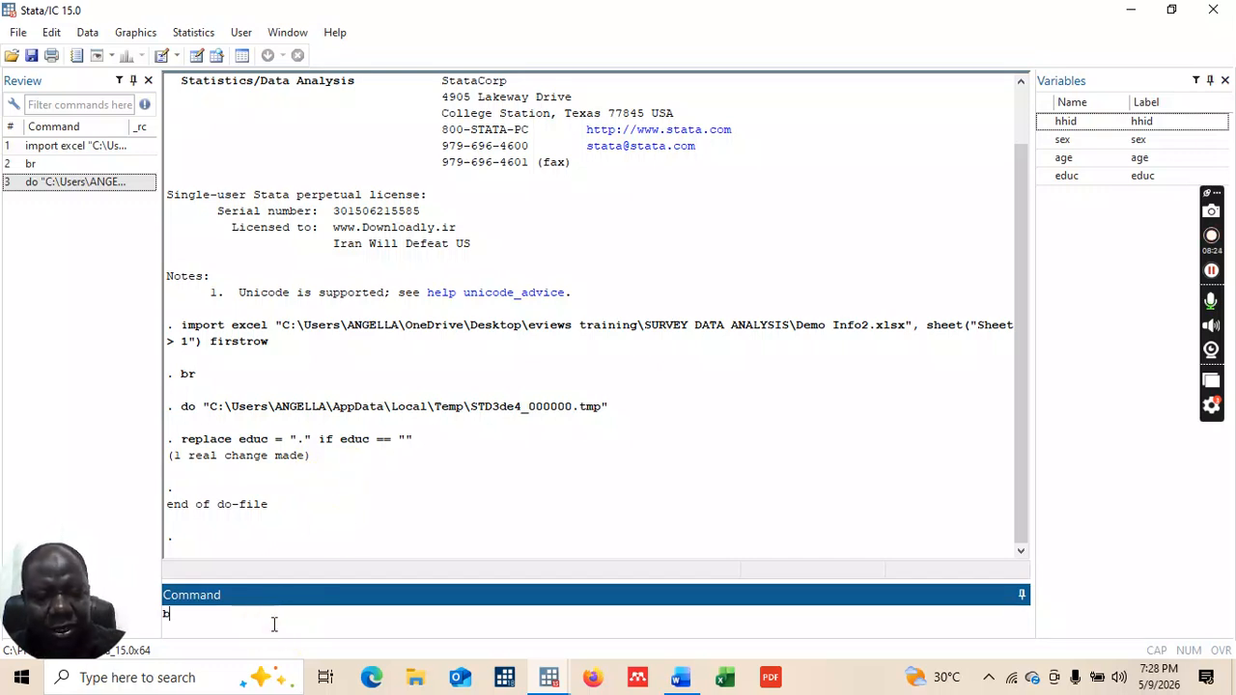
{"action": "type", "text": "br"}
{"action": "key", "text": "Return"}
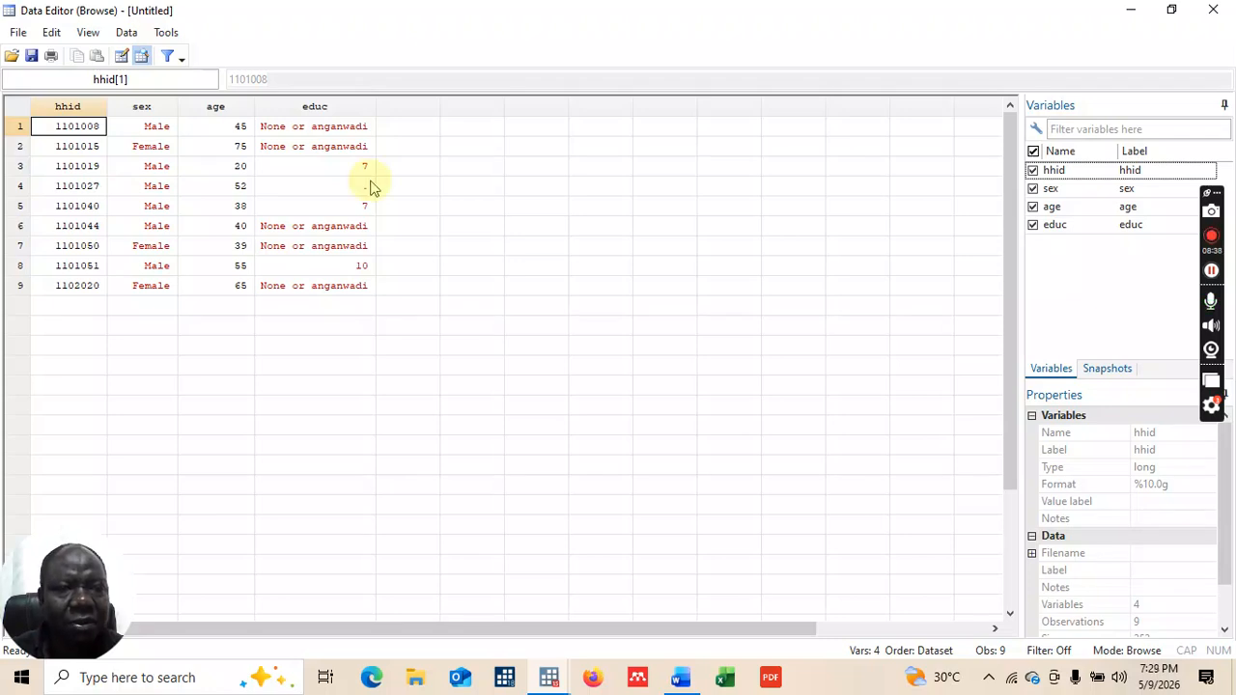
{"action": "left_click", "coordinate": [1214, 10]}
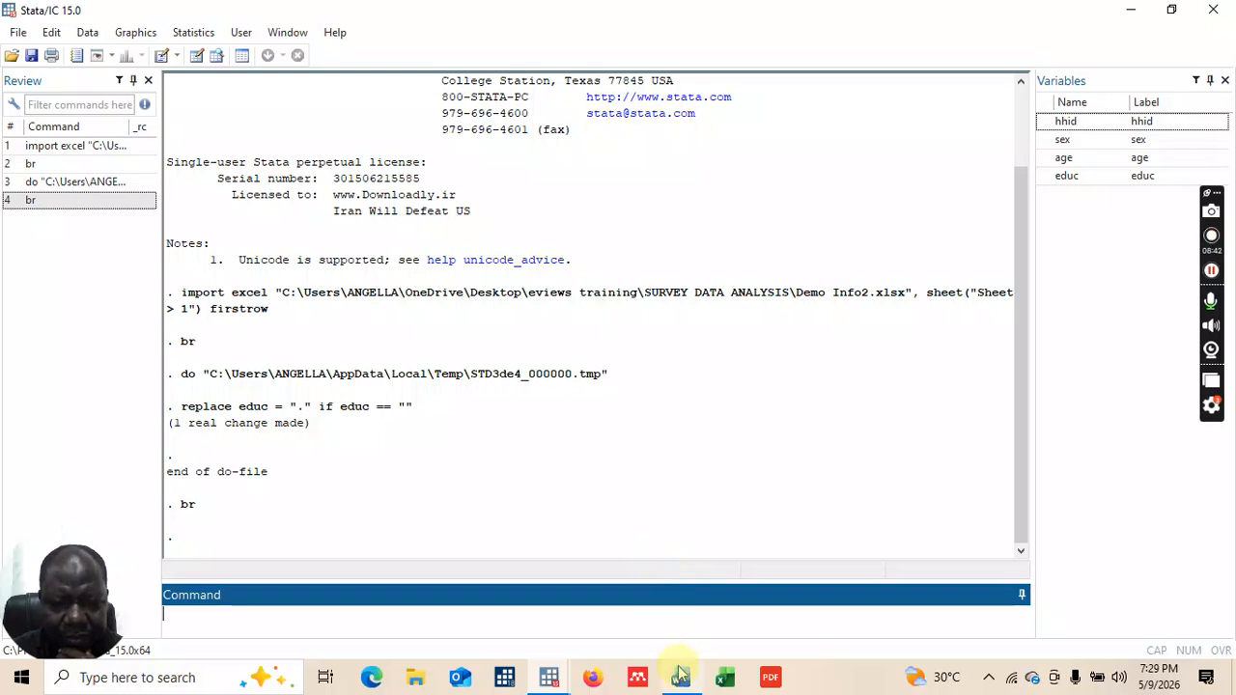
{"action": "mouse_move", "coordinate": [549, 679]}
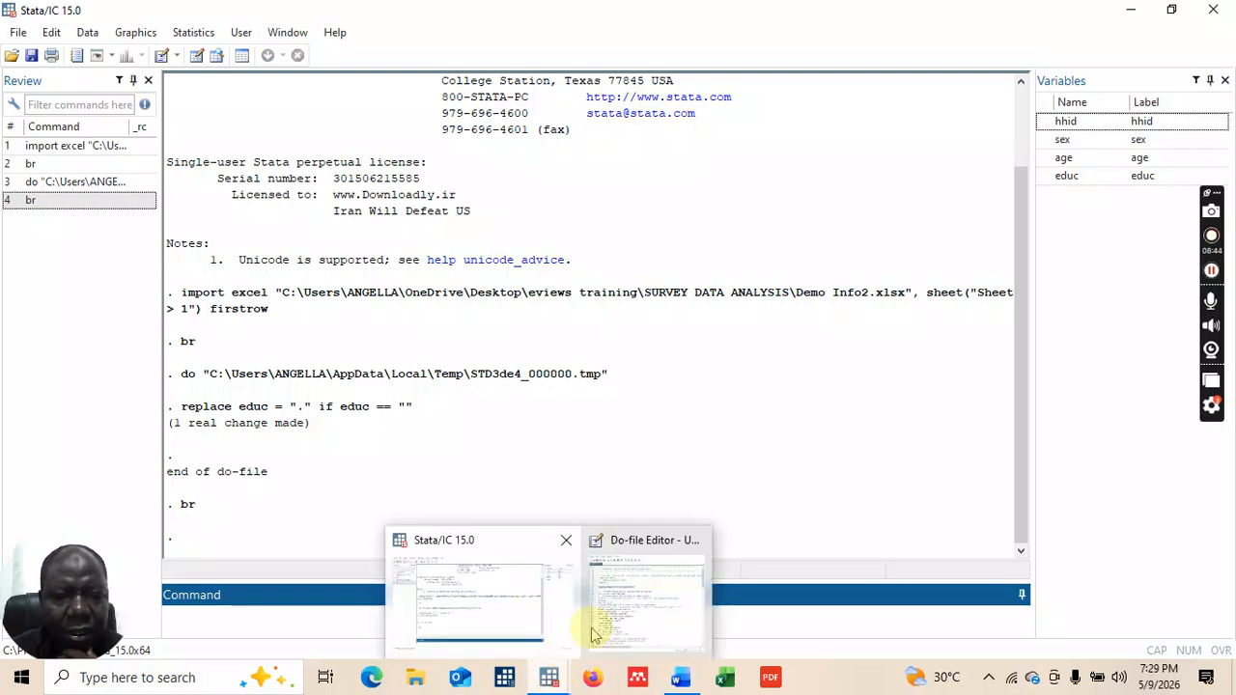
{"action": "left_click", "coordinate": [643, 584]}
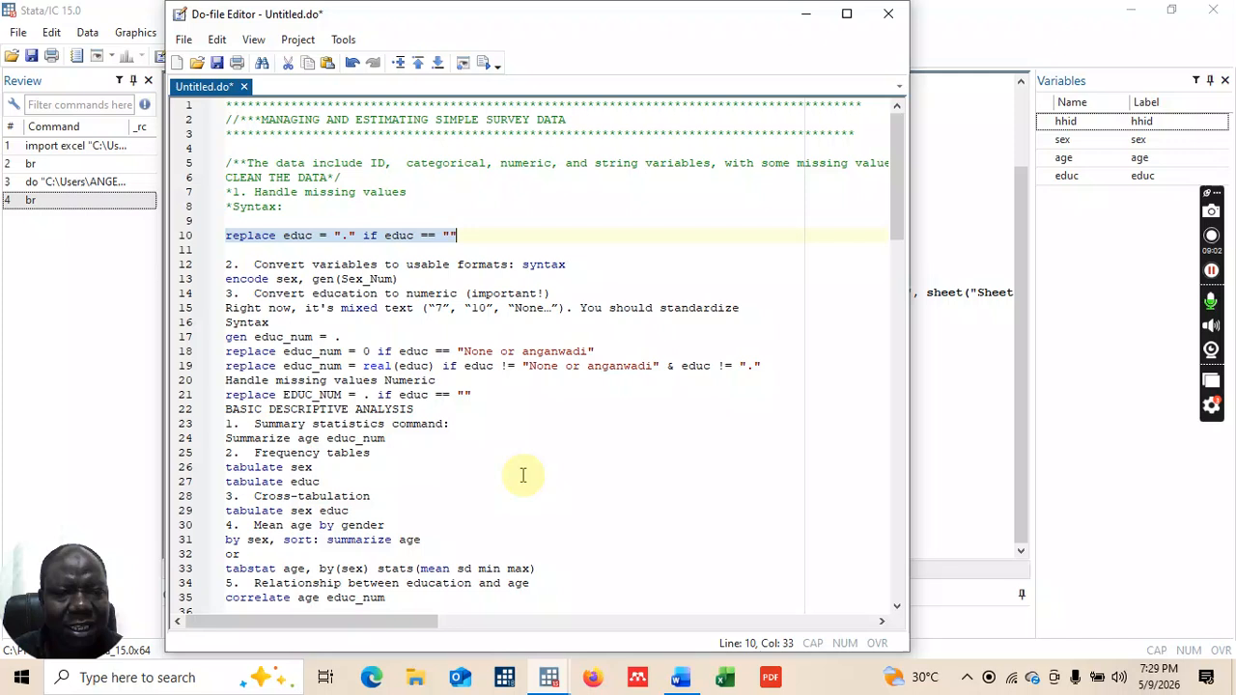
{"action": "mouse_move", "coordinate": [549, 681]}
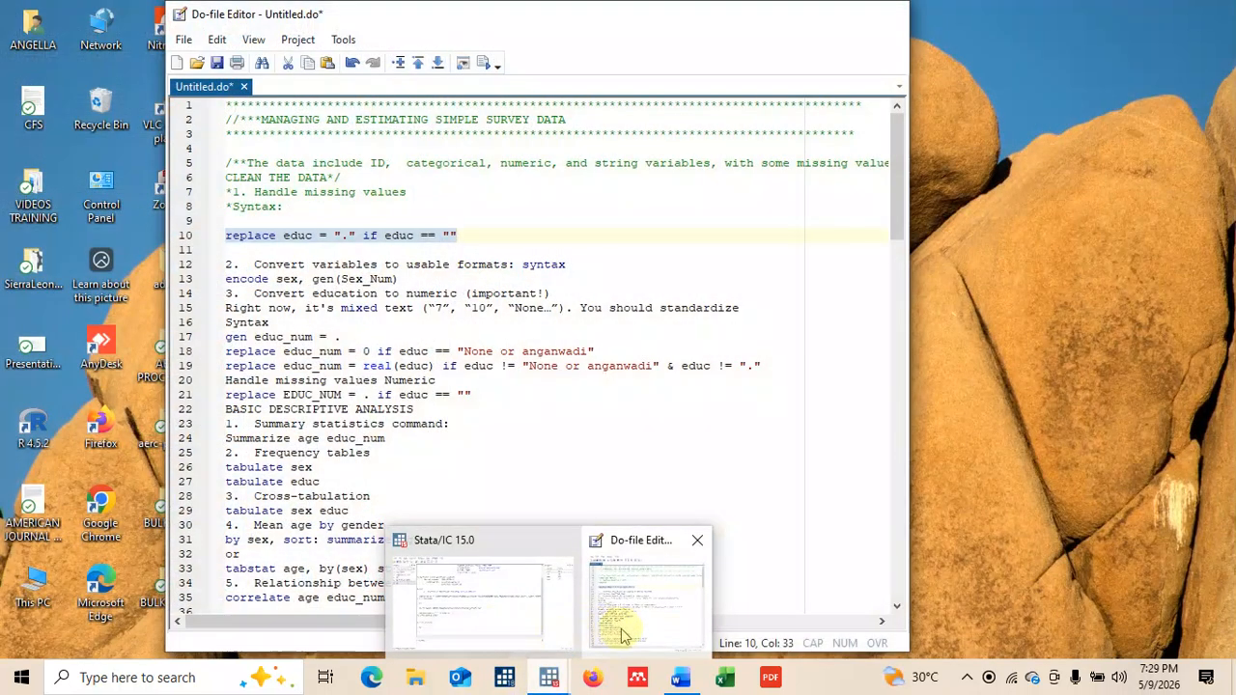
{"action": "mouse_move", "coordinate": [623, 632]}
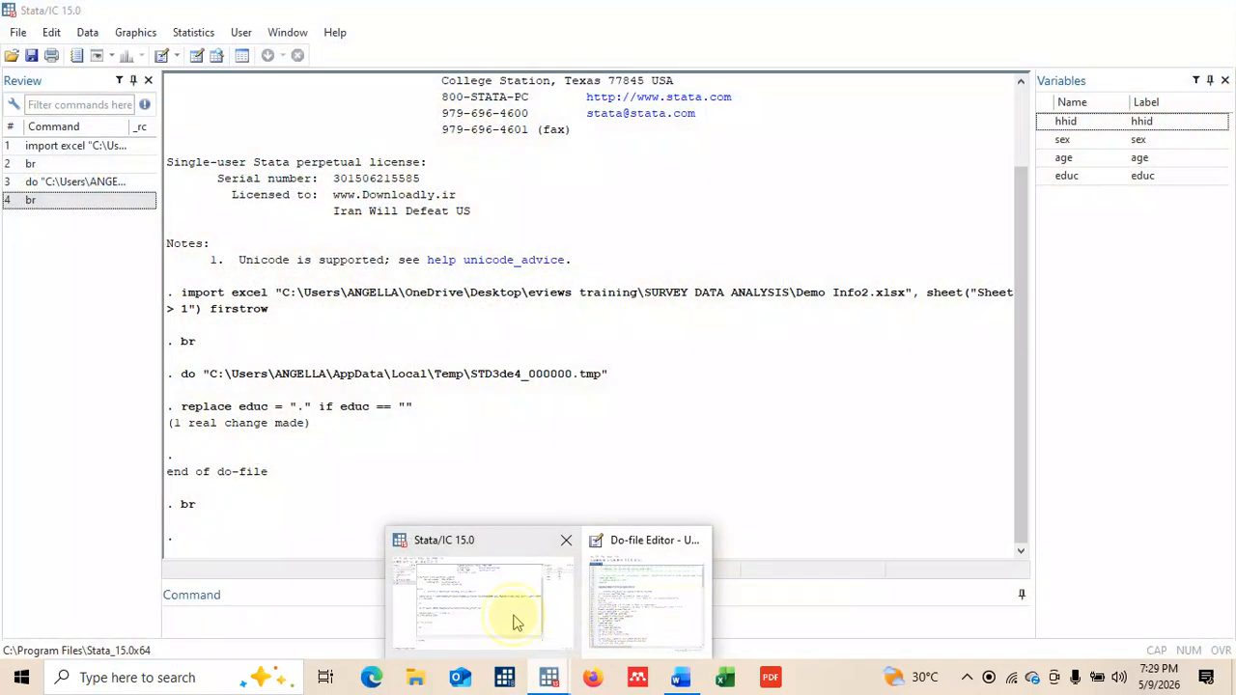
{"action": "left_click", "coordinate": [507, 618]}
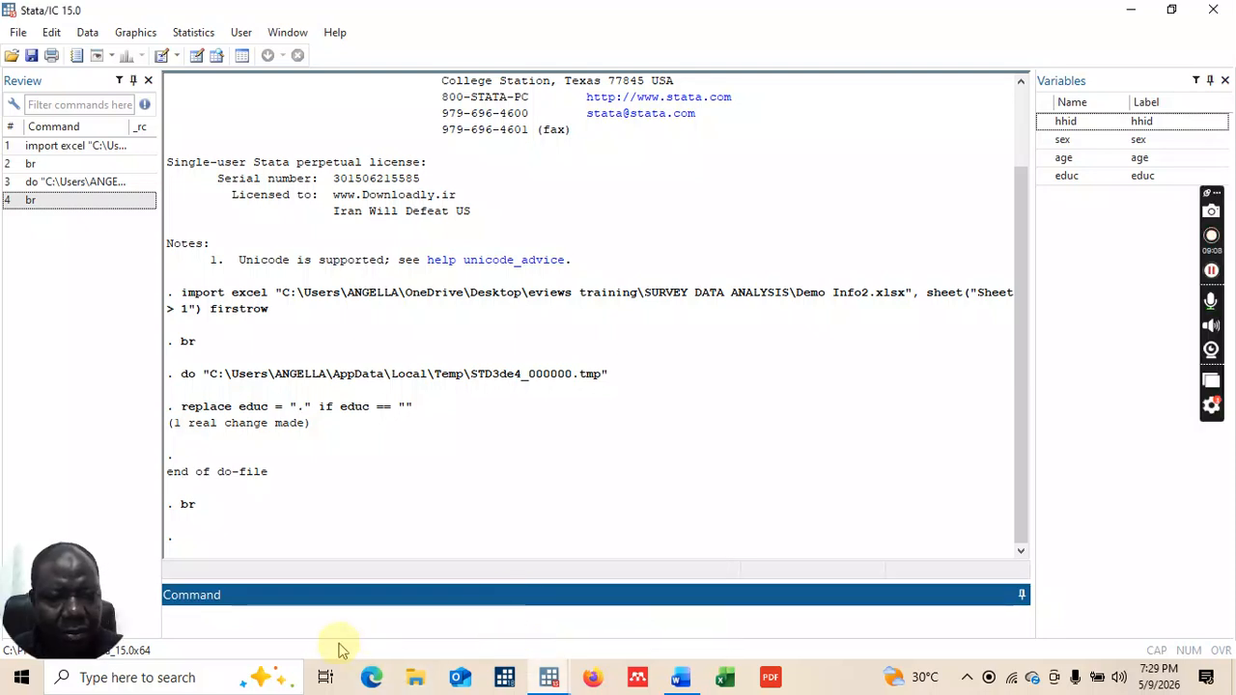
{"action": "type", "text": "br"}
{"action": "key", "text": "Return"}
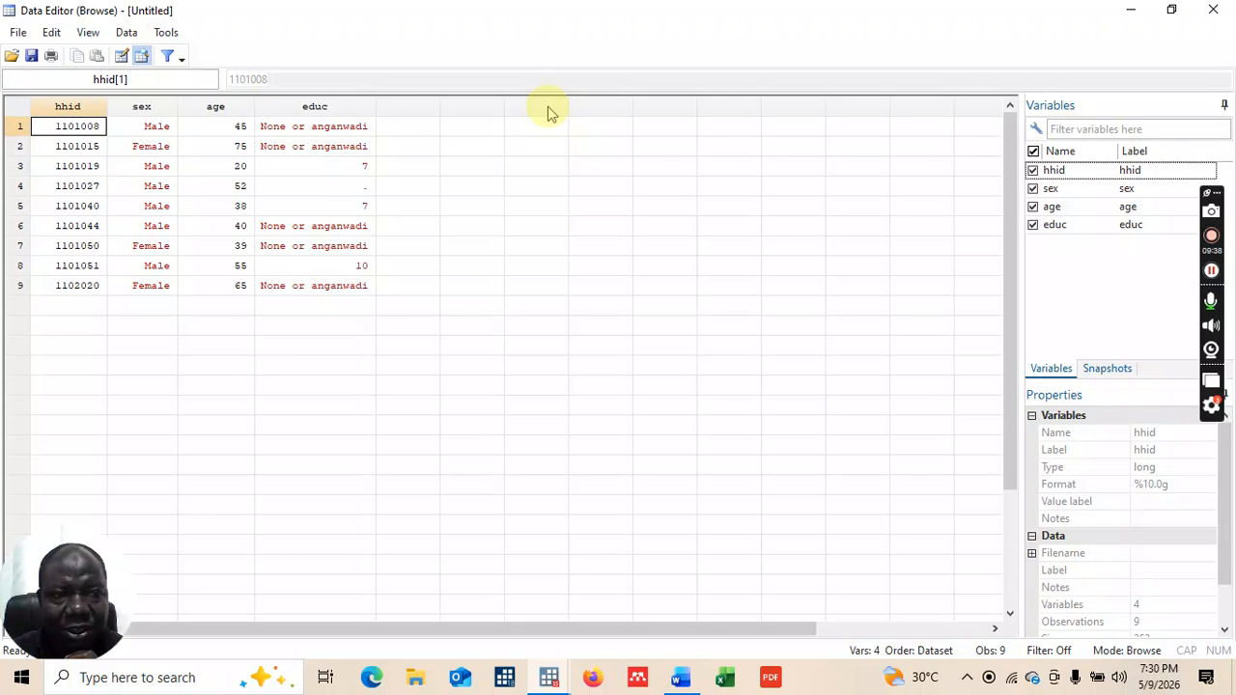
{"action": "left_click", "coordinate": [1213, 12]}
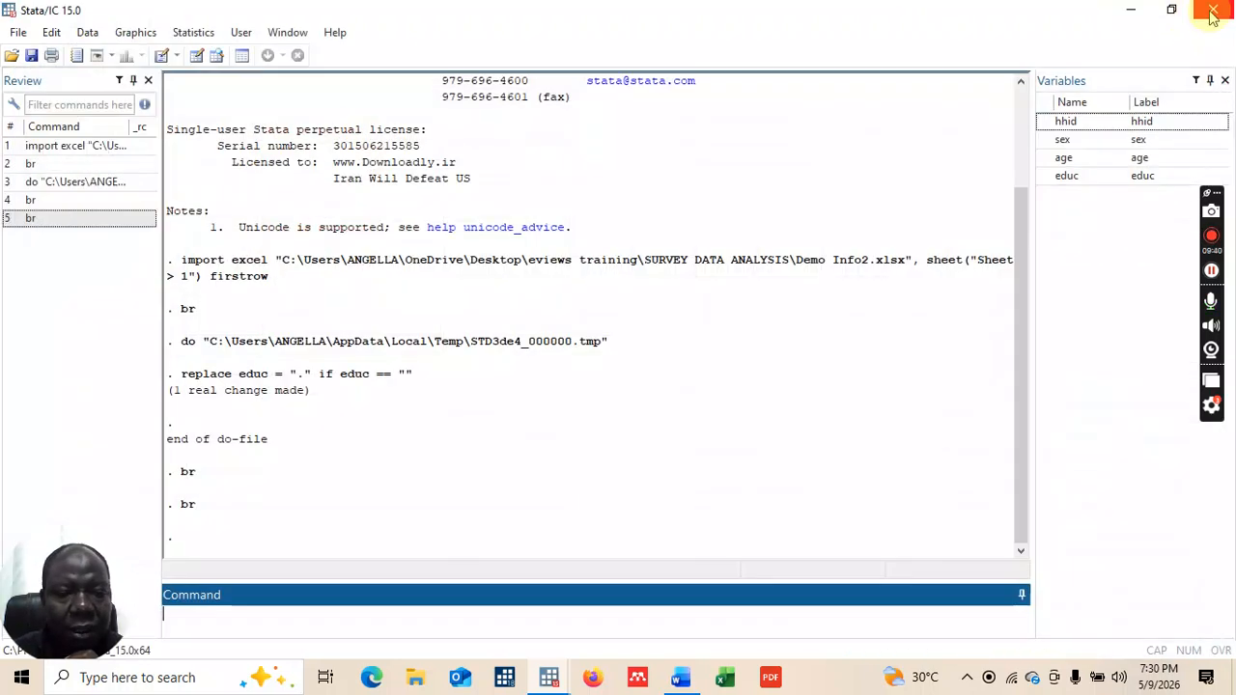
{"action": "mouse_move", "coordinate": [558, 681]}
{"action": "left_click", "coordinate": [634, 621]}
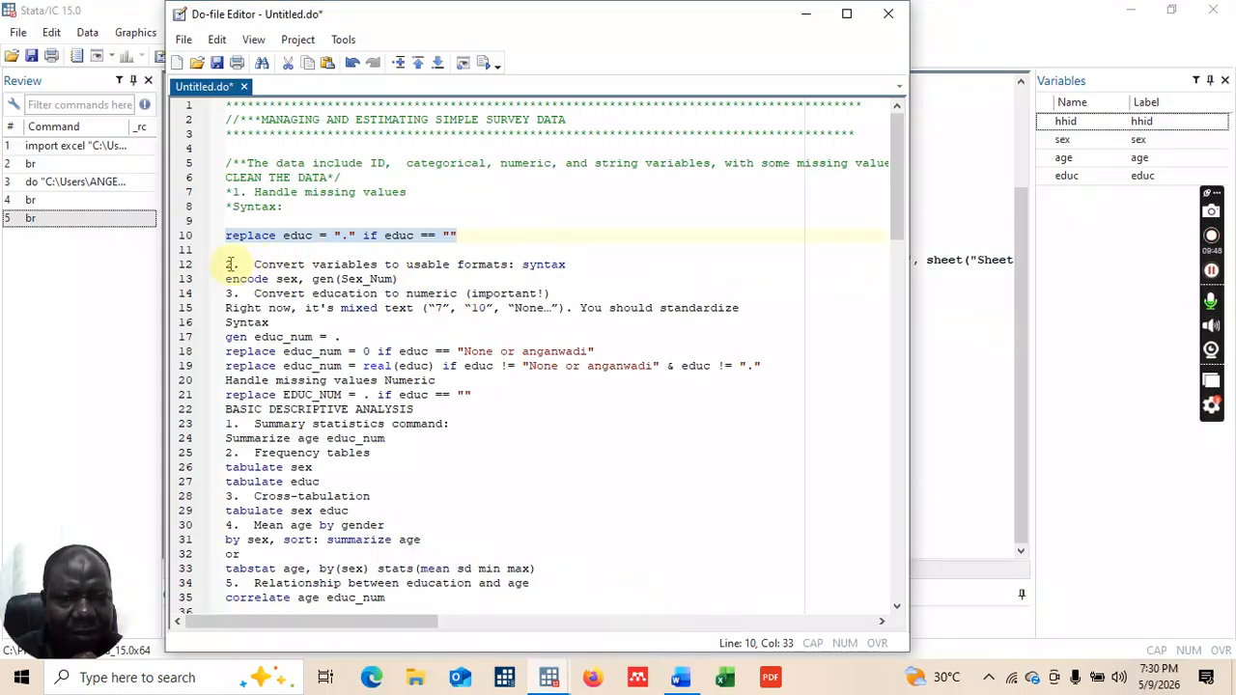
Step: Put 'syntax:' on its own line and comment it and the convert-variables heading with *
{"action": "left_click", "coordinate": [521, 264]}
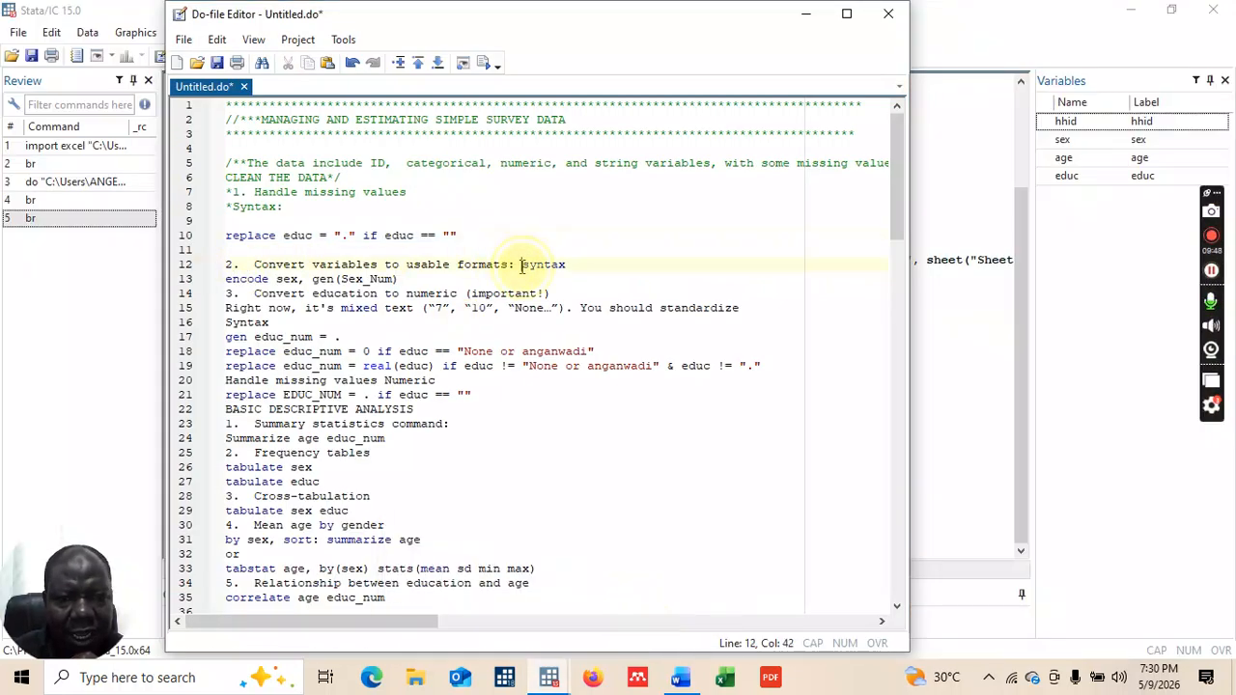
{"action": "key", "text": "Return"}
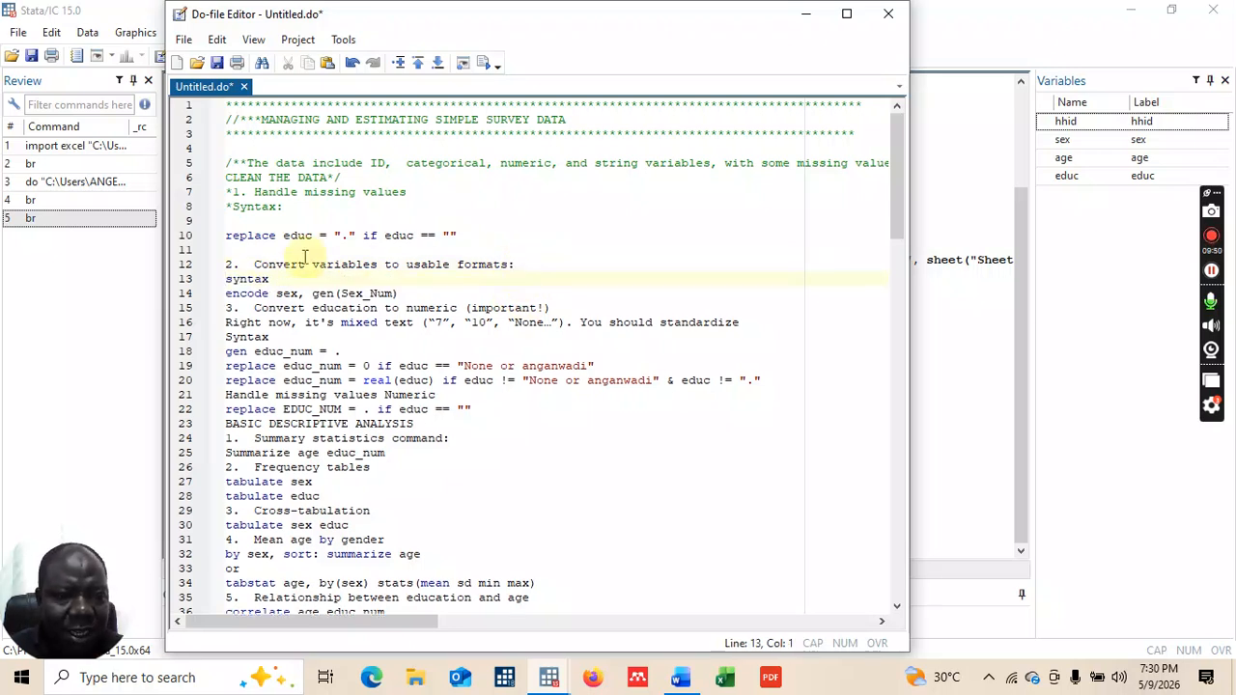
{"action": "left_click", "coordinate": [220, 266]}
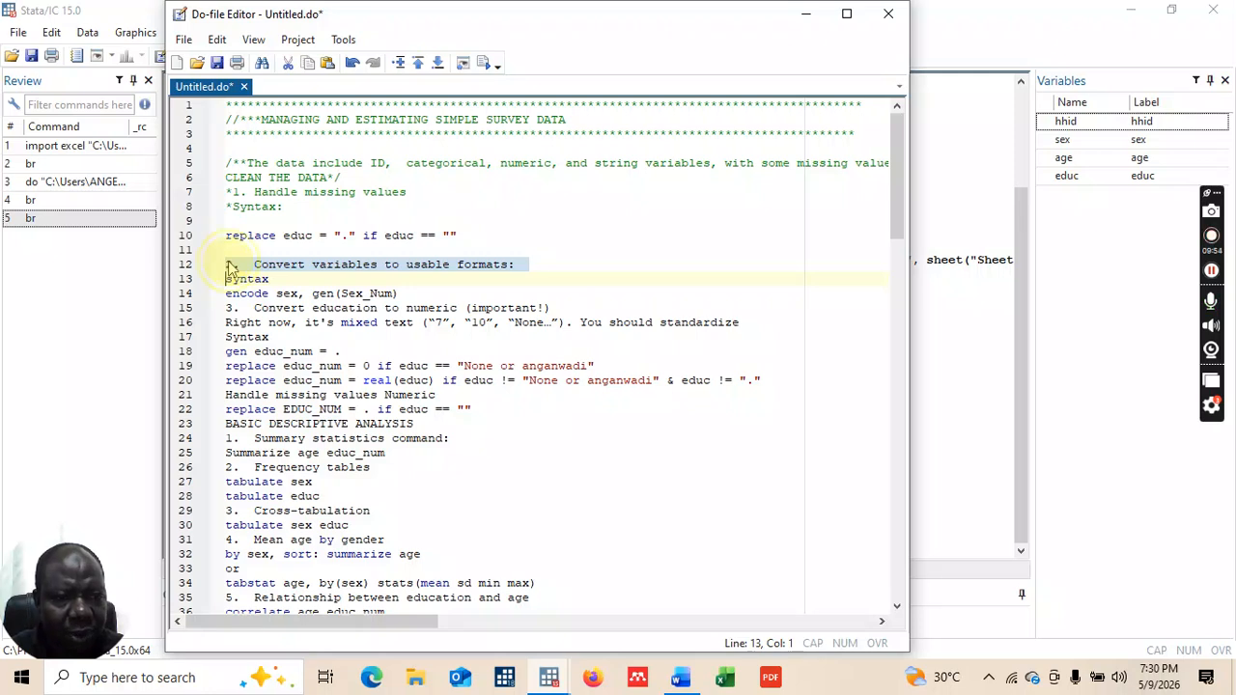
{"action": "left_click", "coordinate": [228, 262]}
{"action": "type", "text": "*"}
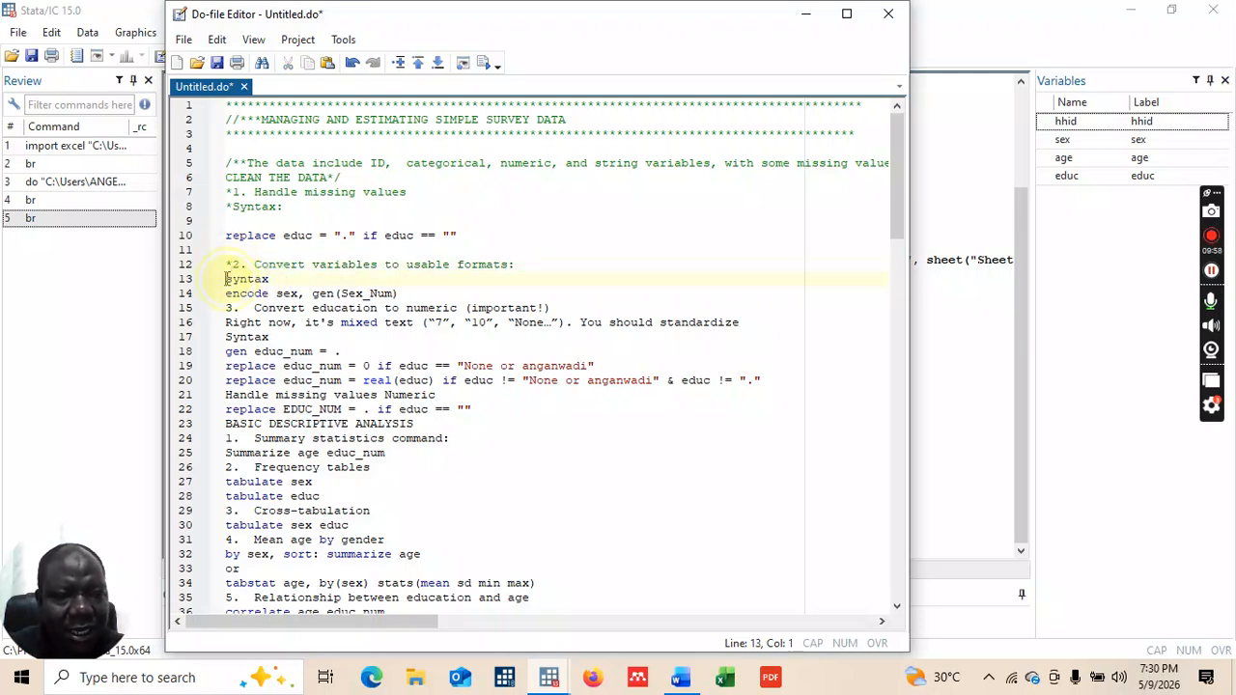
{"action": "type", "text": "*"}
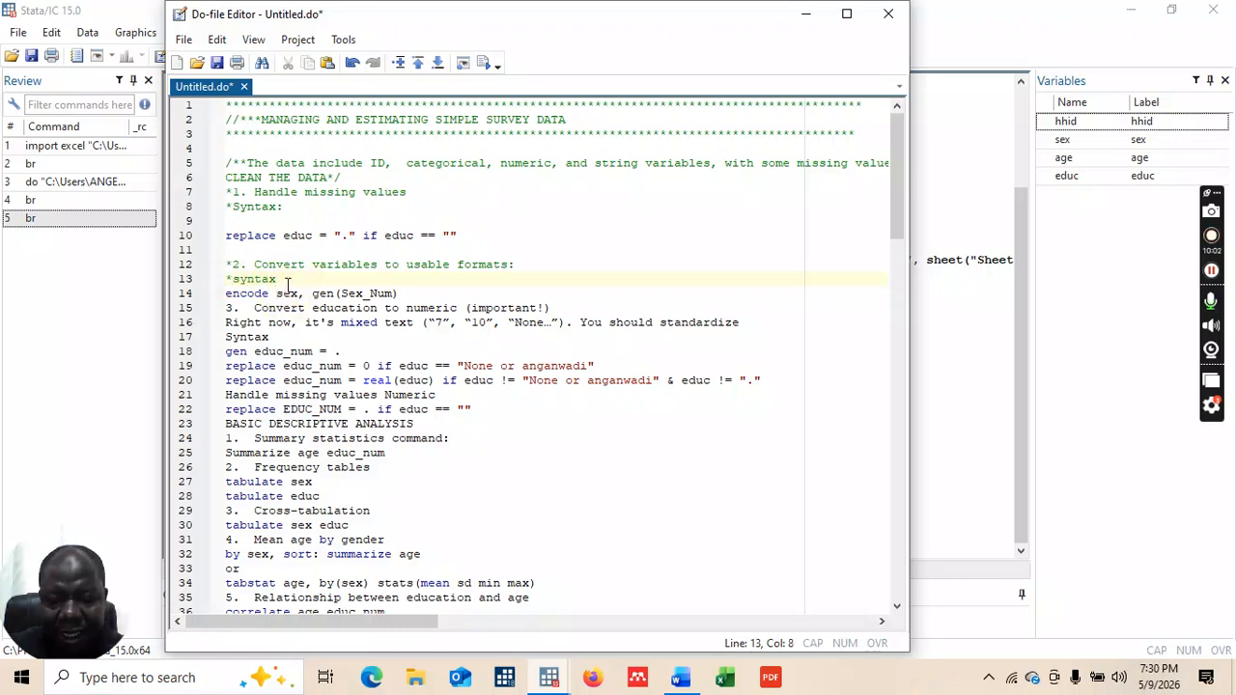
{"action": "key", "text": "Return"}
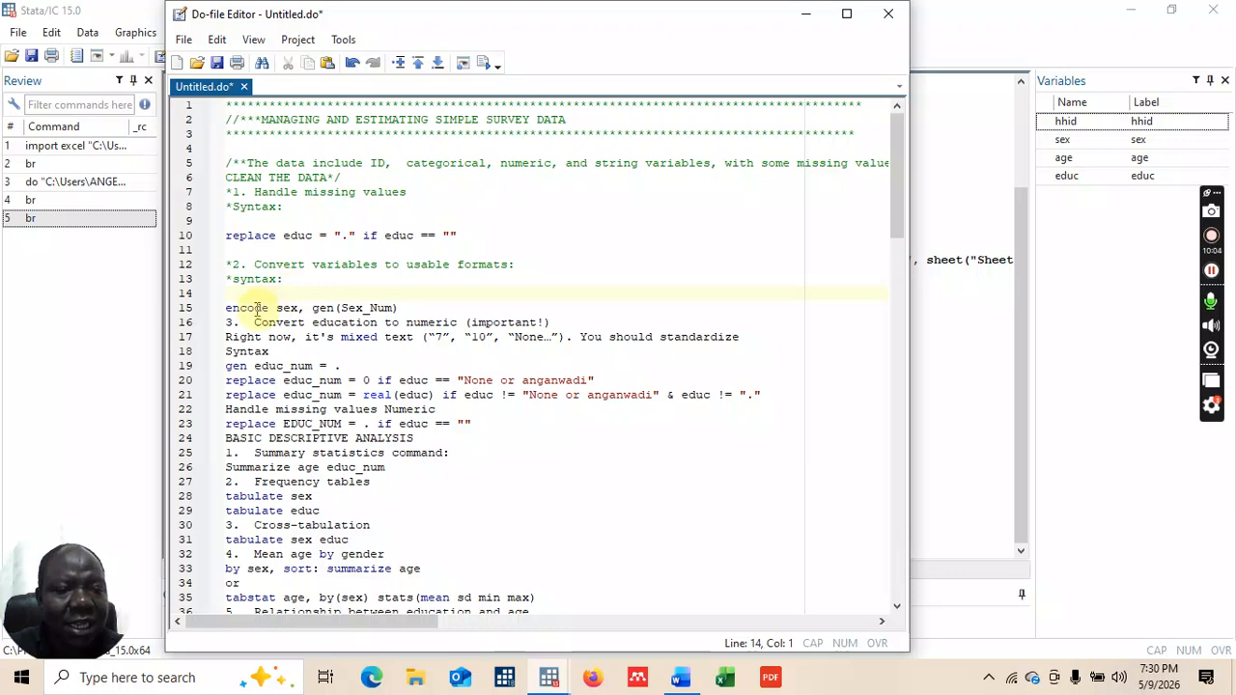
Step: Set the encode sex, gen(Sex_Num) line apart with a blank line below it
{"action": "left_click", "coordinate": [402, 307]}
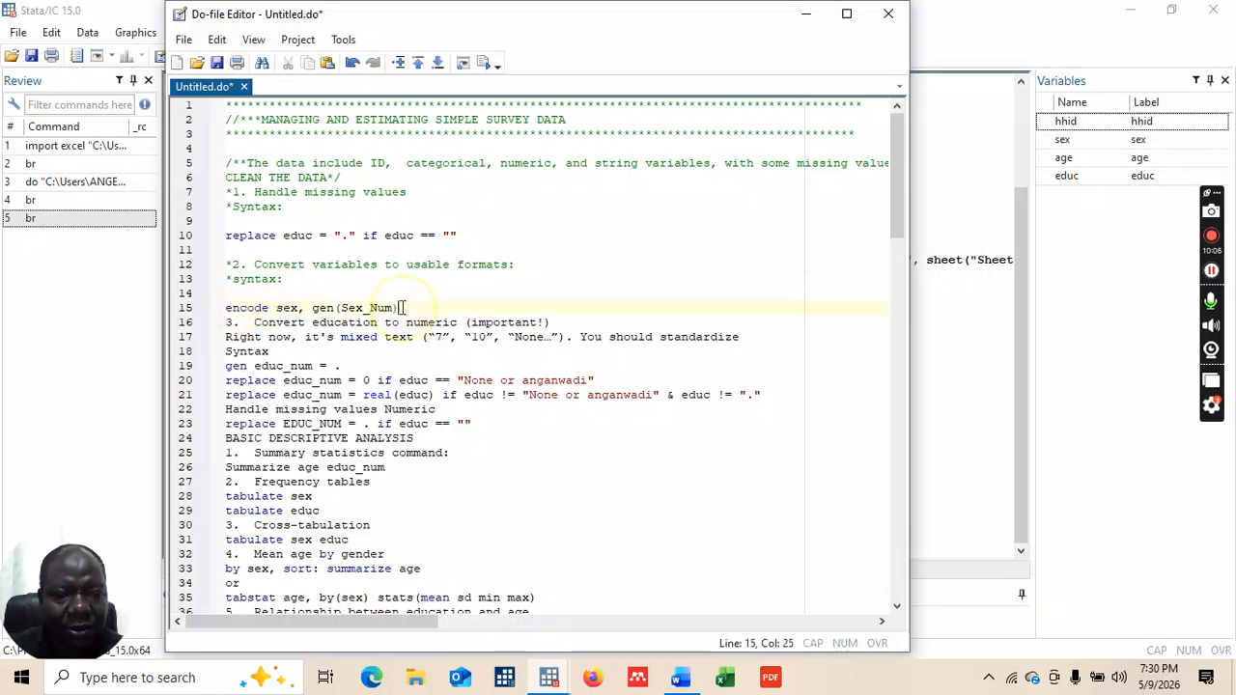
{"action": "key", "text": "Return"}
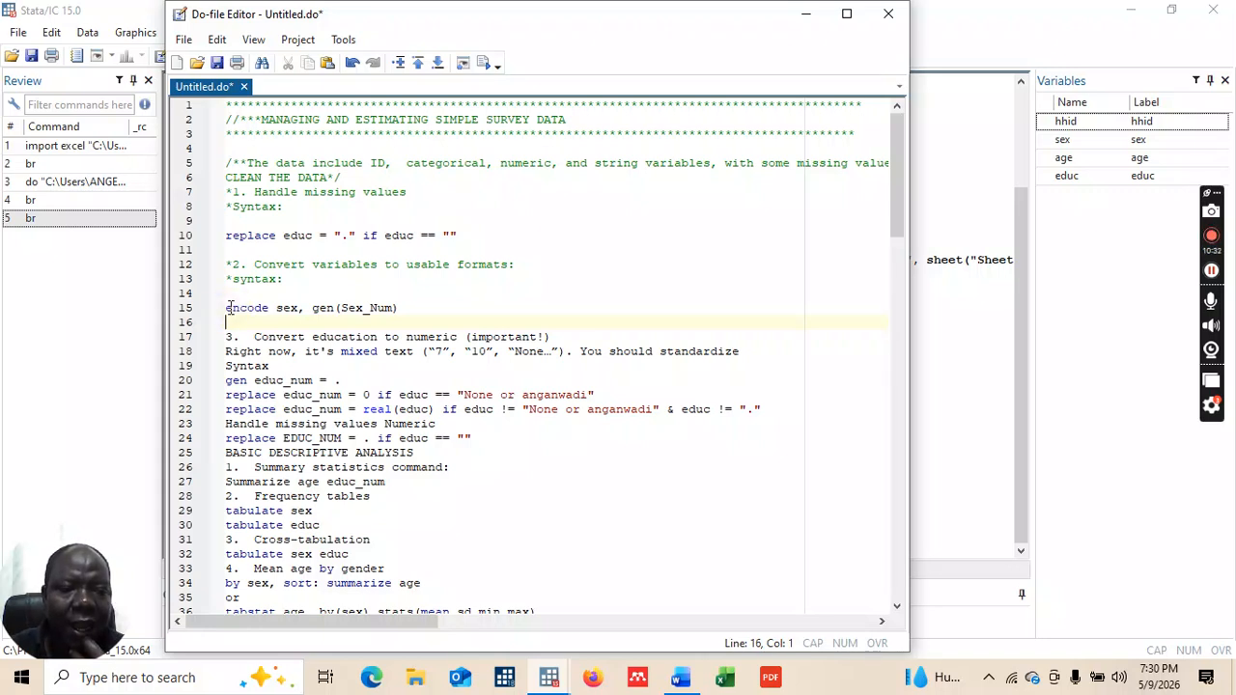
{"action": "left_click", "coordinate": [227, 308]}
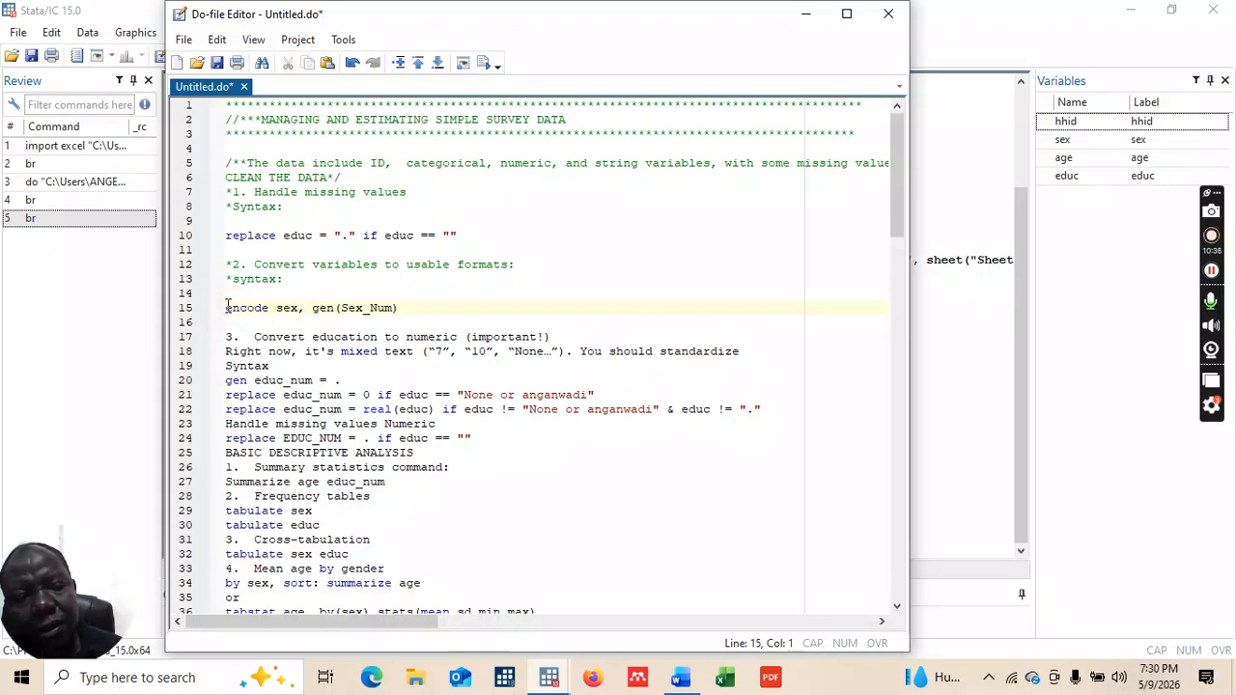
Step: Run encode sex, gen(Sex_Num) and browse the data to check its Male/Female values
{"action": "left_click_drag", "start_coordinate": [227, 307], "coordinate": [407, 307]}
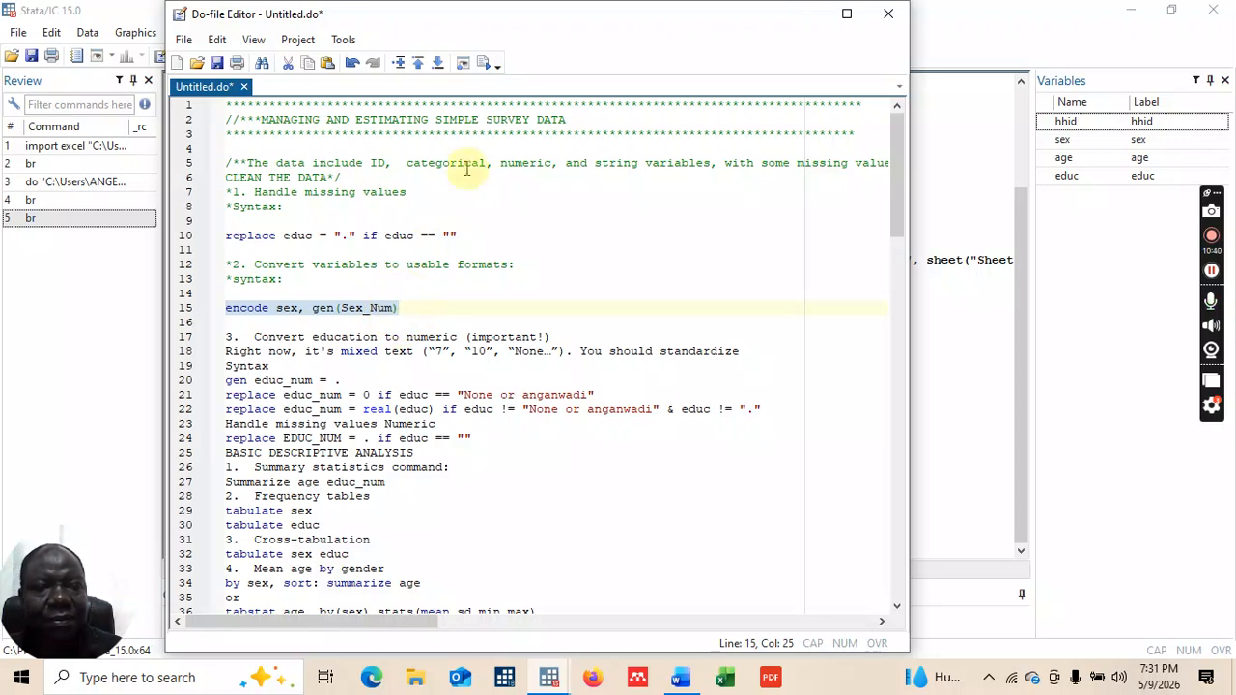
{"action": "left_click", "coordinate": [484, 62]}
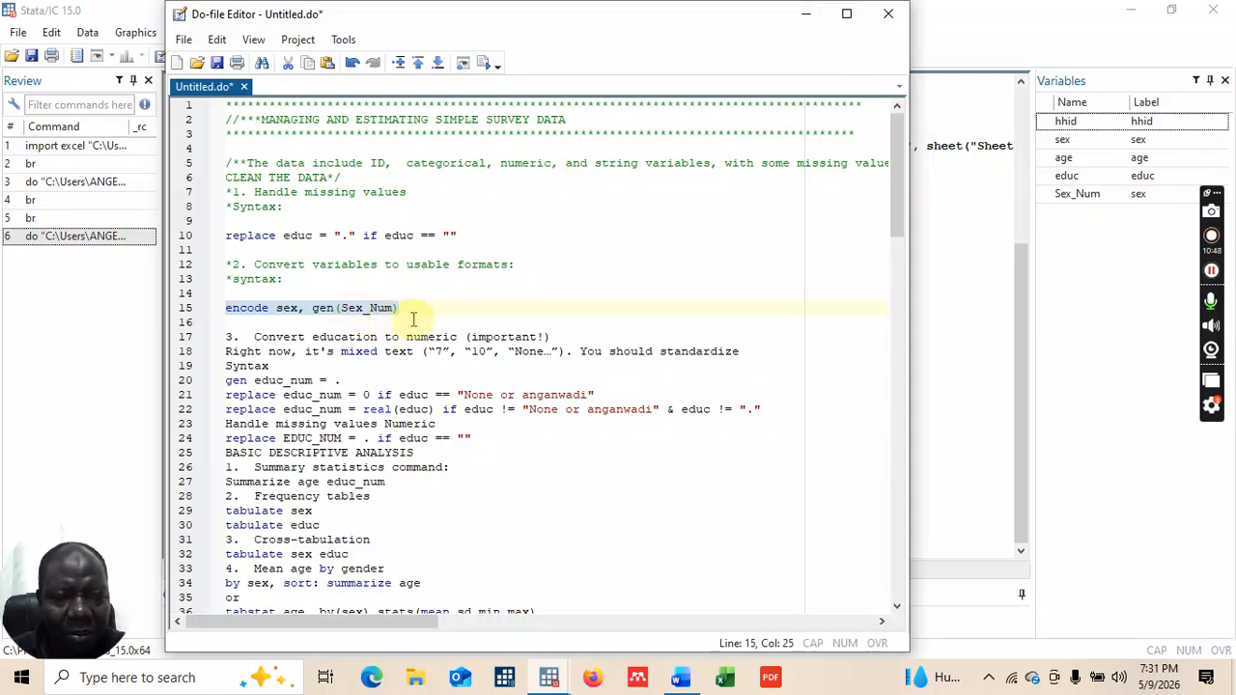
{"action": "left_click", "coordinate": [807, 15]}
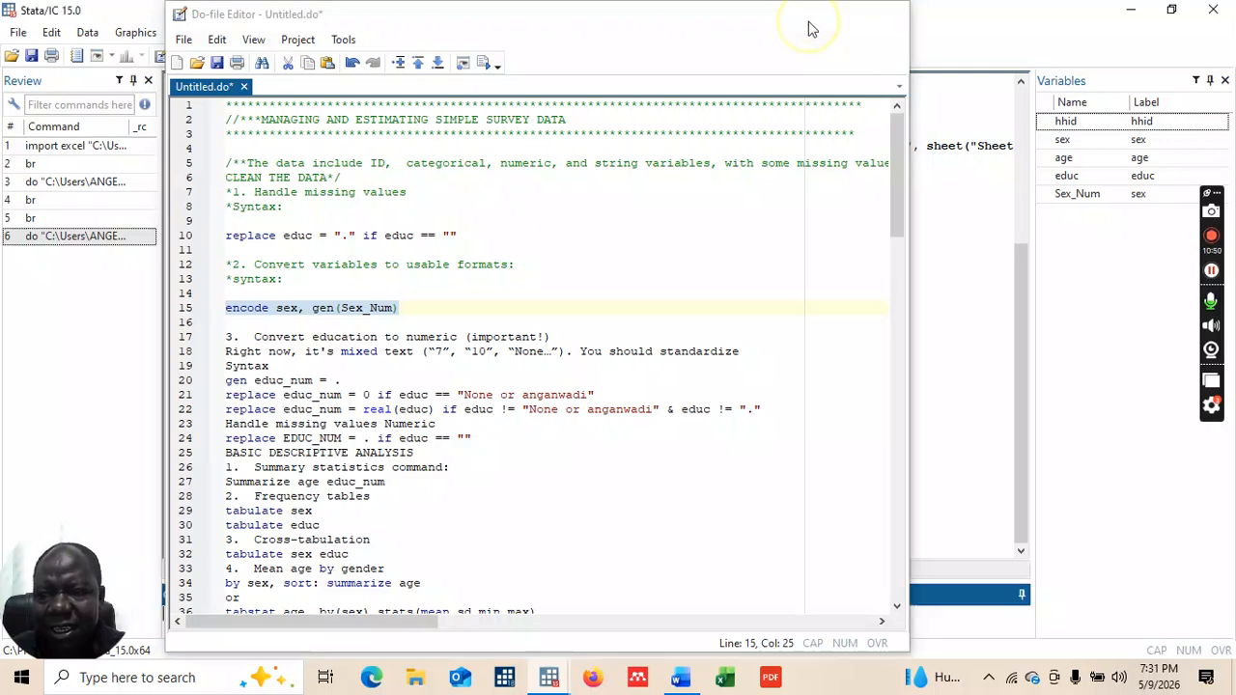
{"action": "left_click", "coordinate": [207, 627]}
{"action": "type", "text": "br"}
{"action": "key", "text": "Return"}
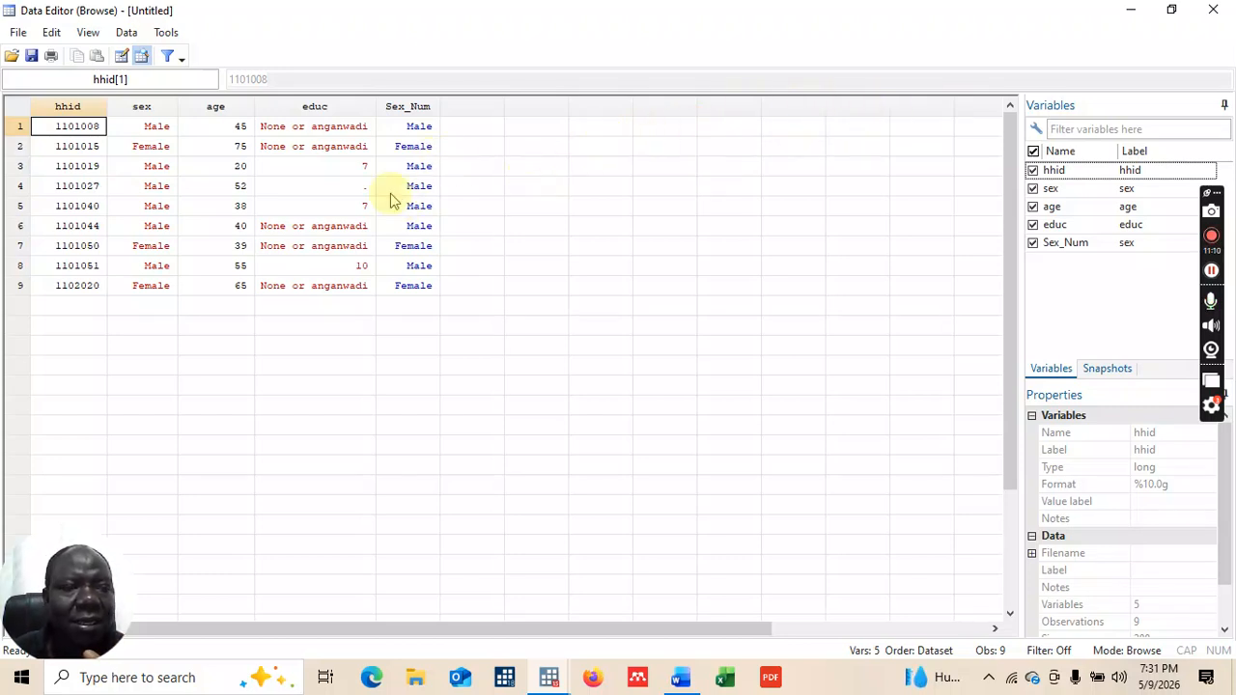
{"action": "left_click", "coordinate": [1225, 11]}
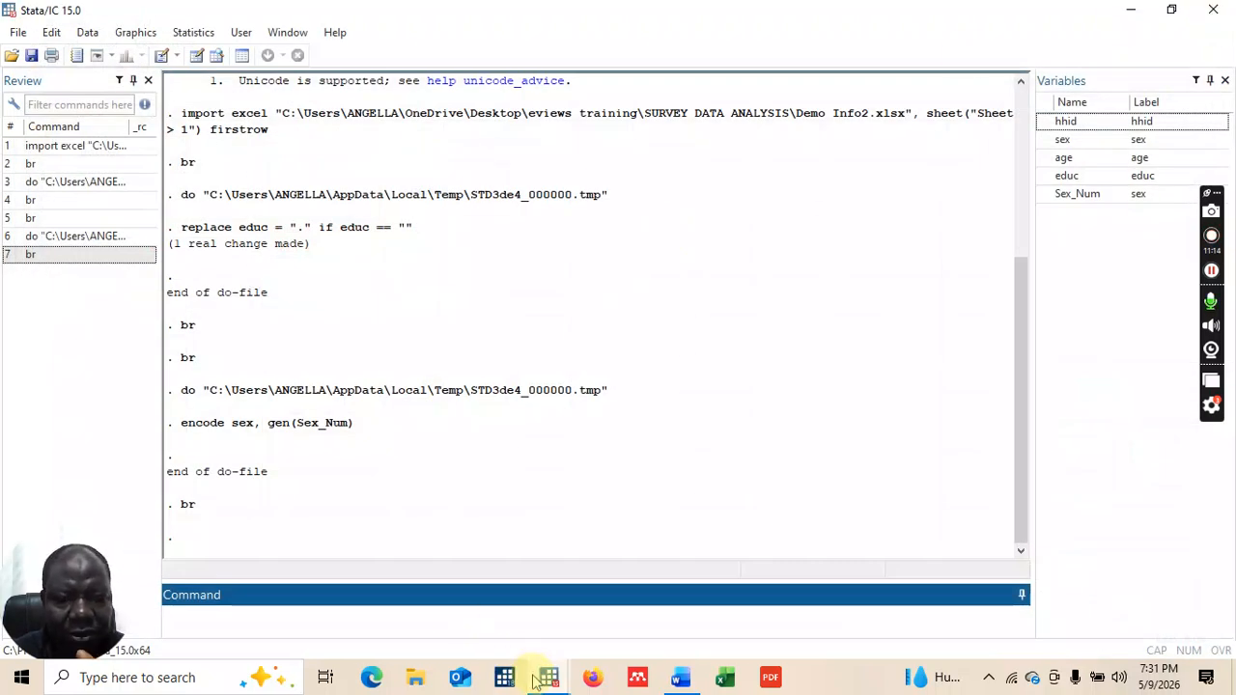
Step: Wrap the section 3 notes on lines 17–19 in /* */ comment markers and add a blank line after line 22
{"action": "mouse_move", "coordinate": [569, 666]}
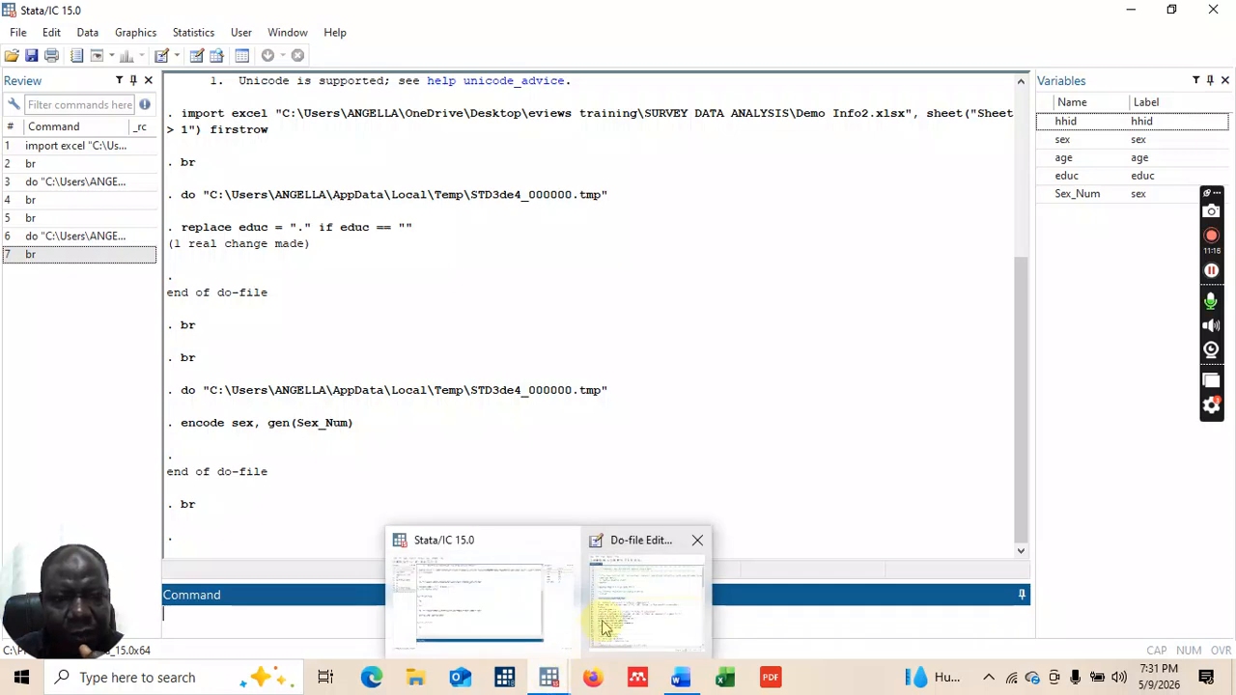
{"action": "left_click", "coordinate": [602, 622]}
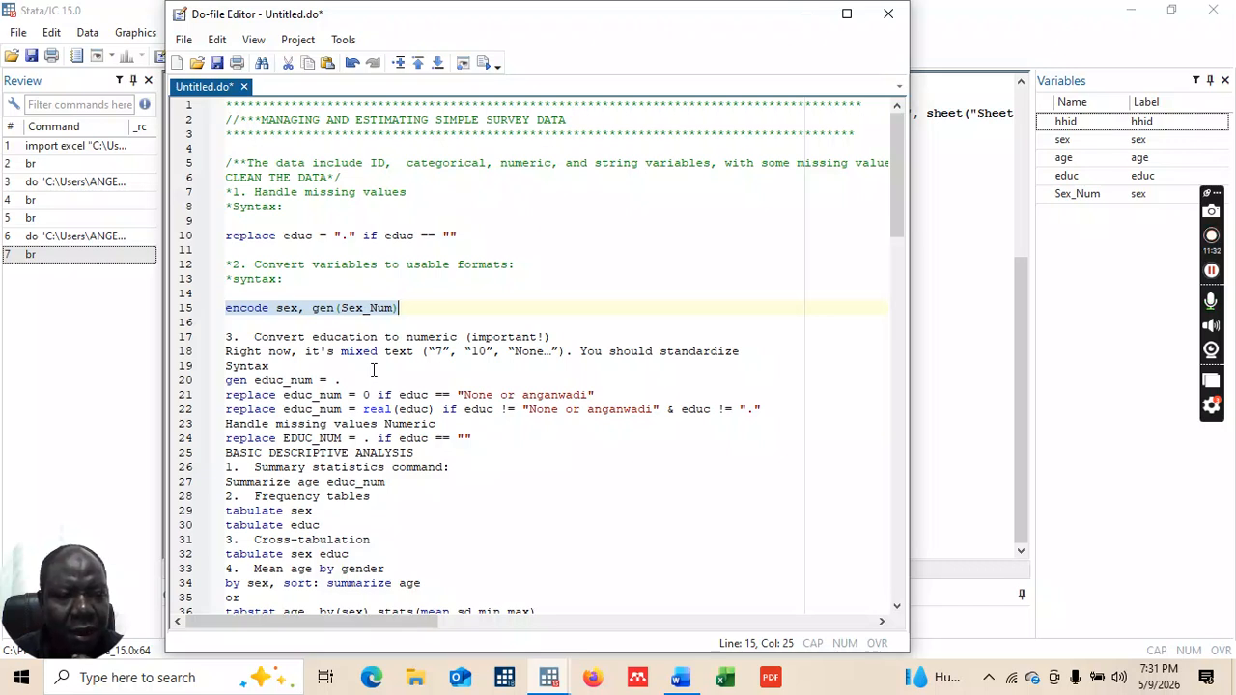
{"action": "left_click", "coordinate": [228, 340]}
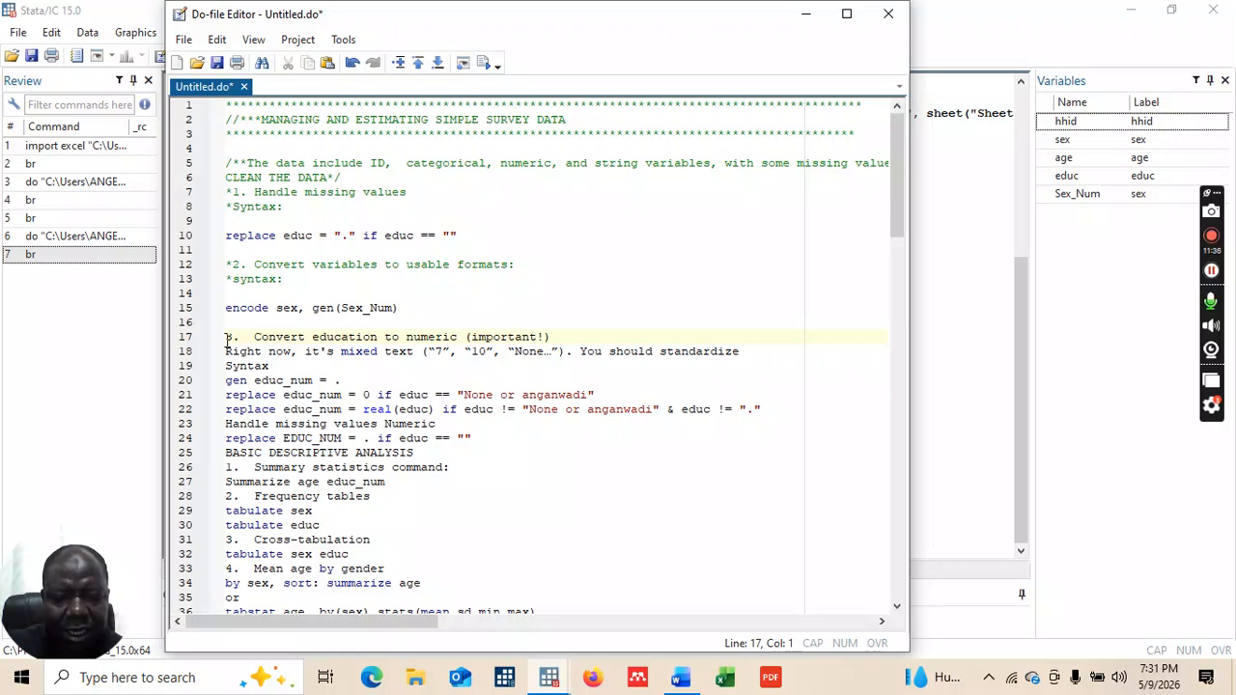
{"action": "type", "text": "*"}
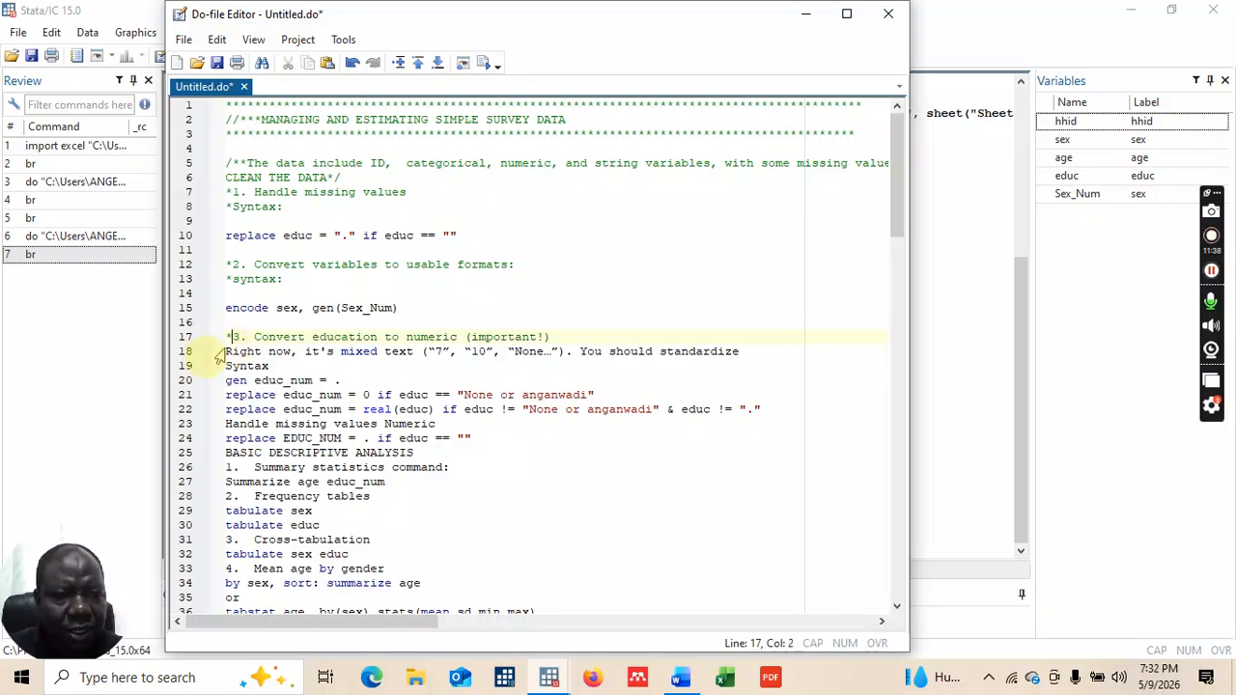
{"action": "left_click", "coordinate": [226, 350]}
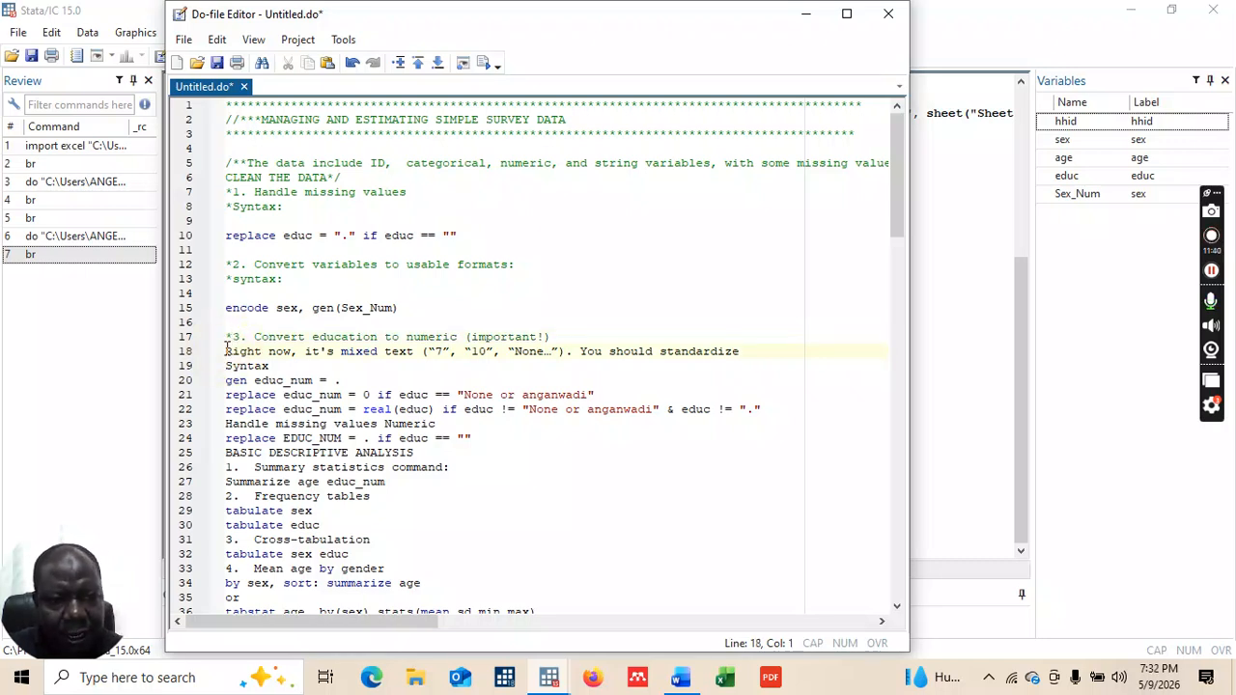
{"action": "left_click", "coordinate": [228, 345]}
{"action": "left_click", "coordinate": [227, 337]}
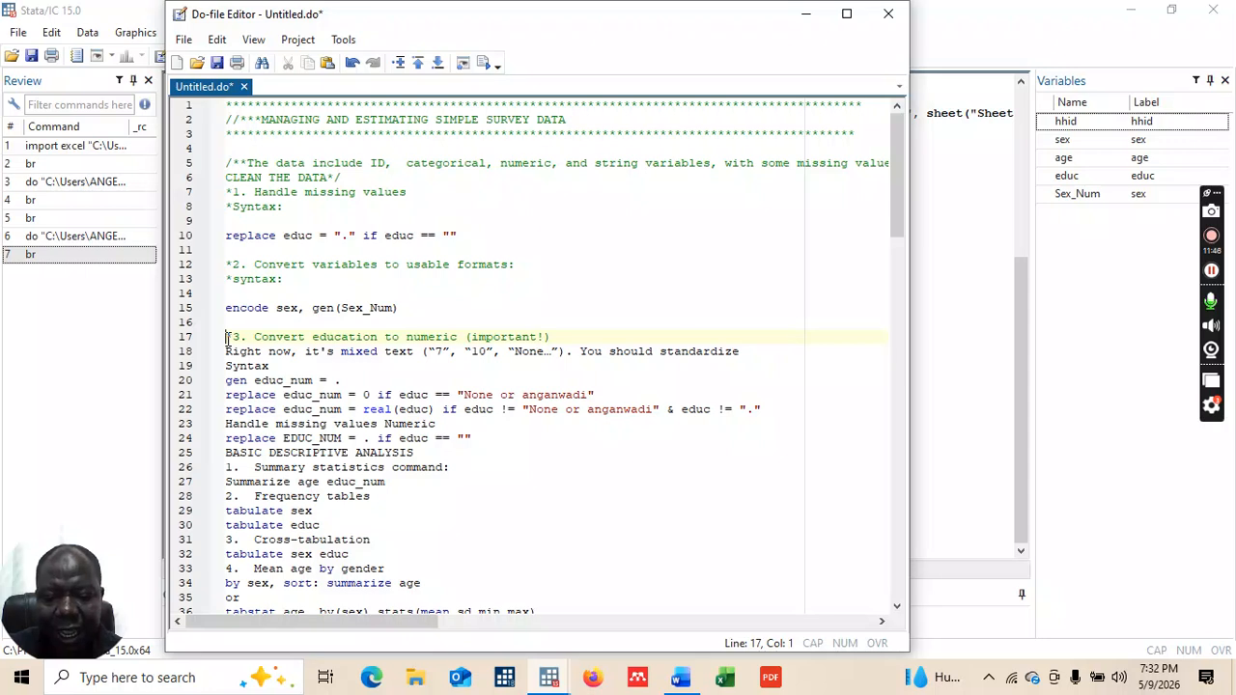
{"action": "type", "text": "/"}
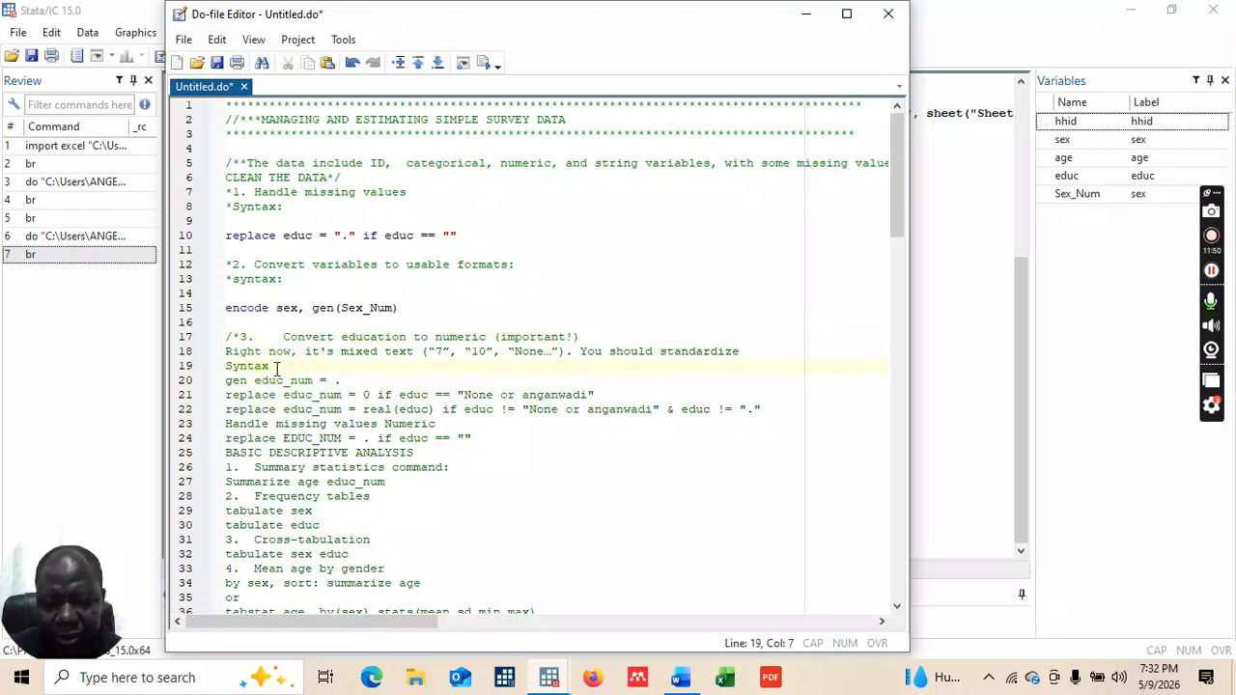
{"action": "type", "text": "*/"}
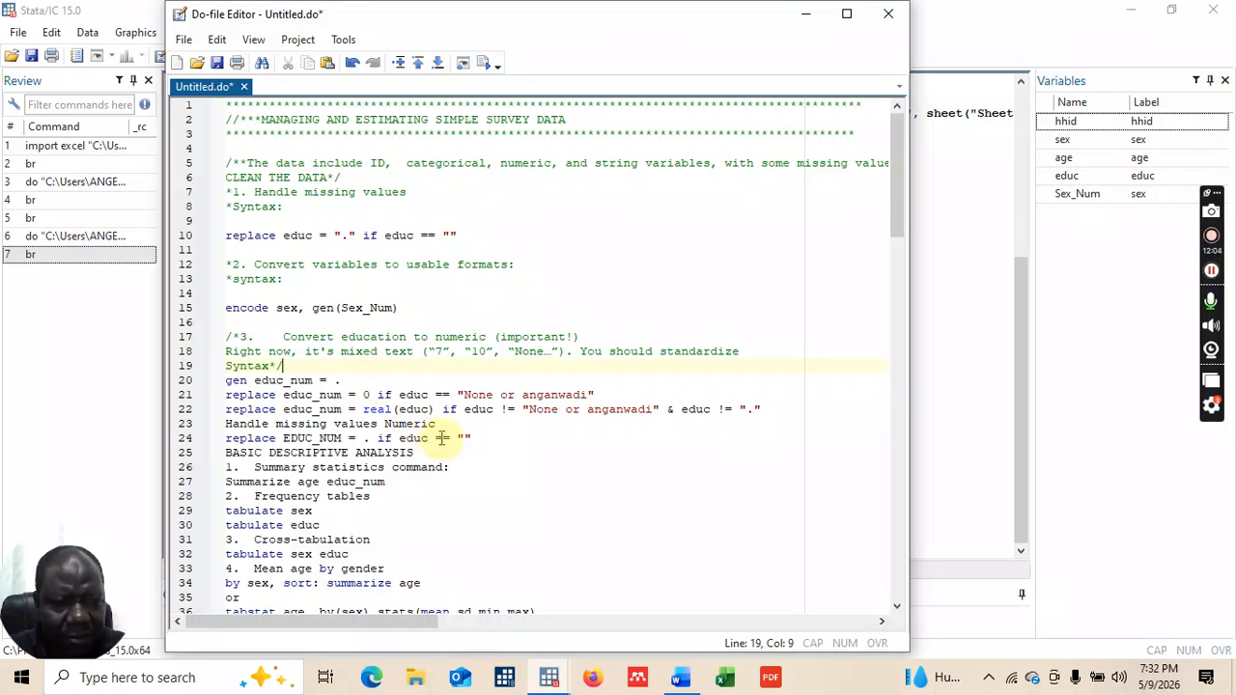
{"action": "left_click", "coordinate": [771, 409]}
{"action": "key", "text": "Return"}
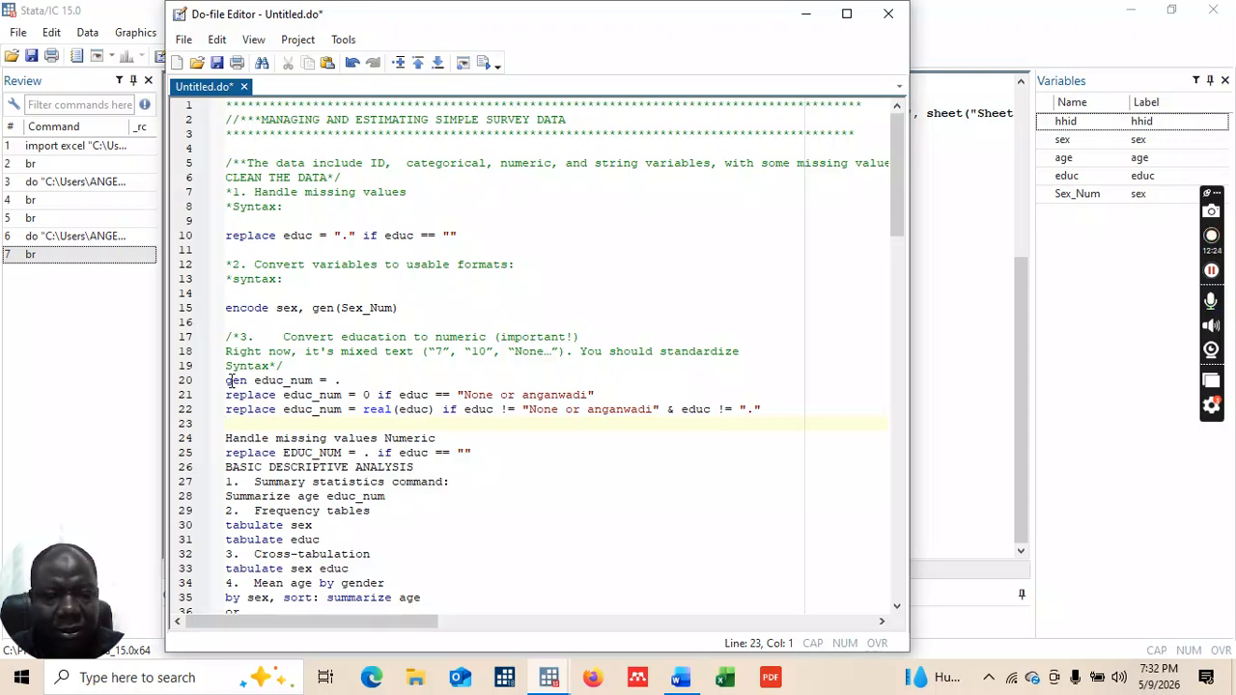
Step: Run gen educ_num = . from line 20 and browse the data to confirm the empty educ_num variable
{"action": "left_click_drag", "start_coordinate": [227, 381], "coordinate": [350, 384]}
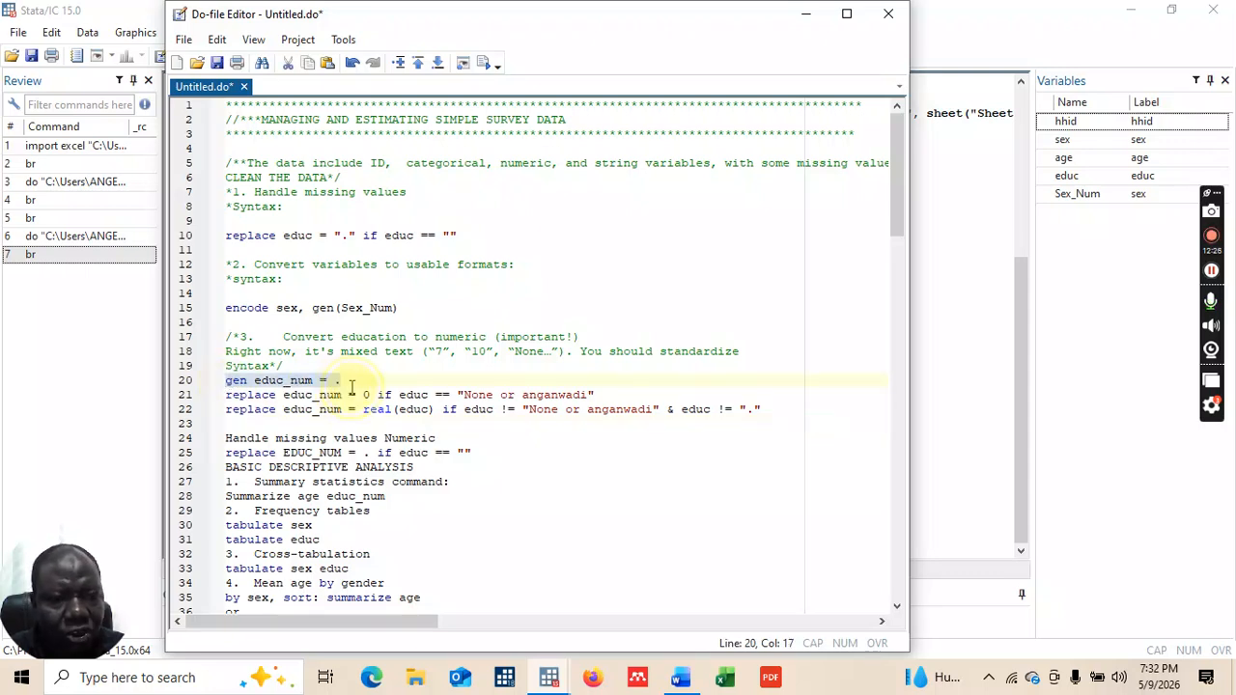
{"action": "left_click", "coordinate": [485, 63]}
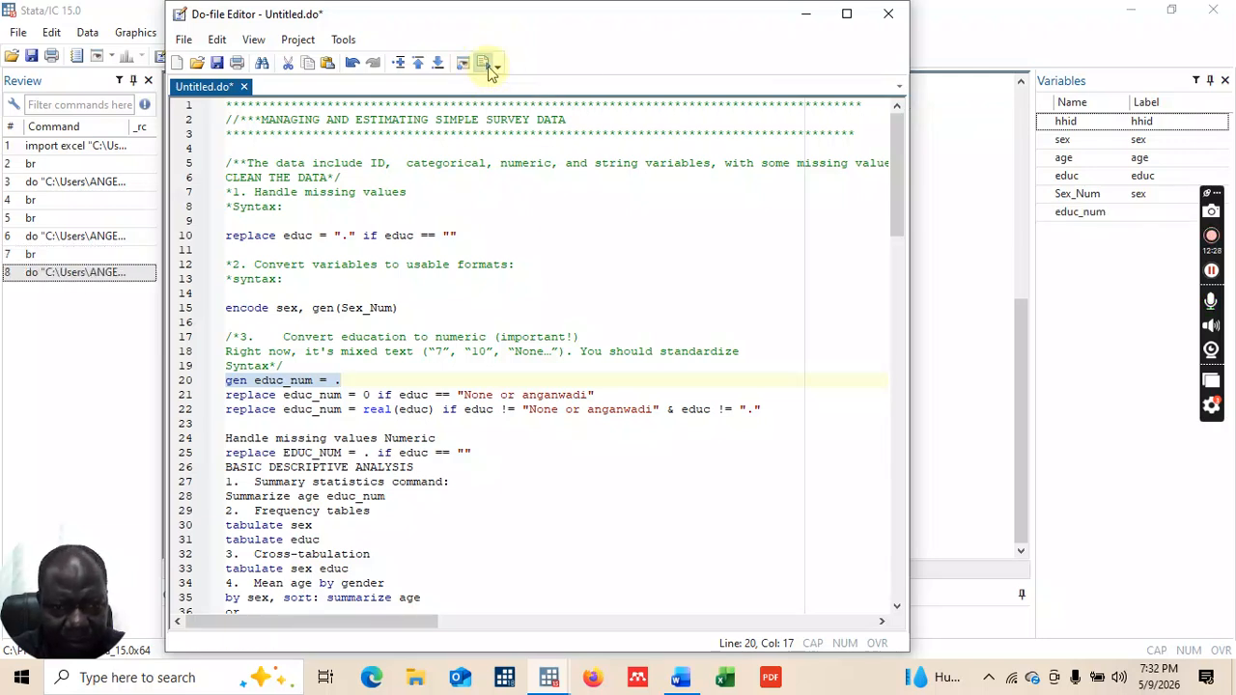
{"action": "left_click", "coordinate": [808, 14]}
{"action": "left_click", "coordinate": [364, 609]}
{"action": "type", "text": "br"}
{"action": "key", "text": "Return"}
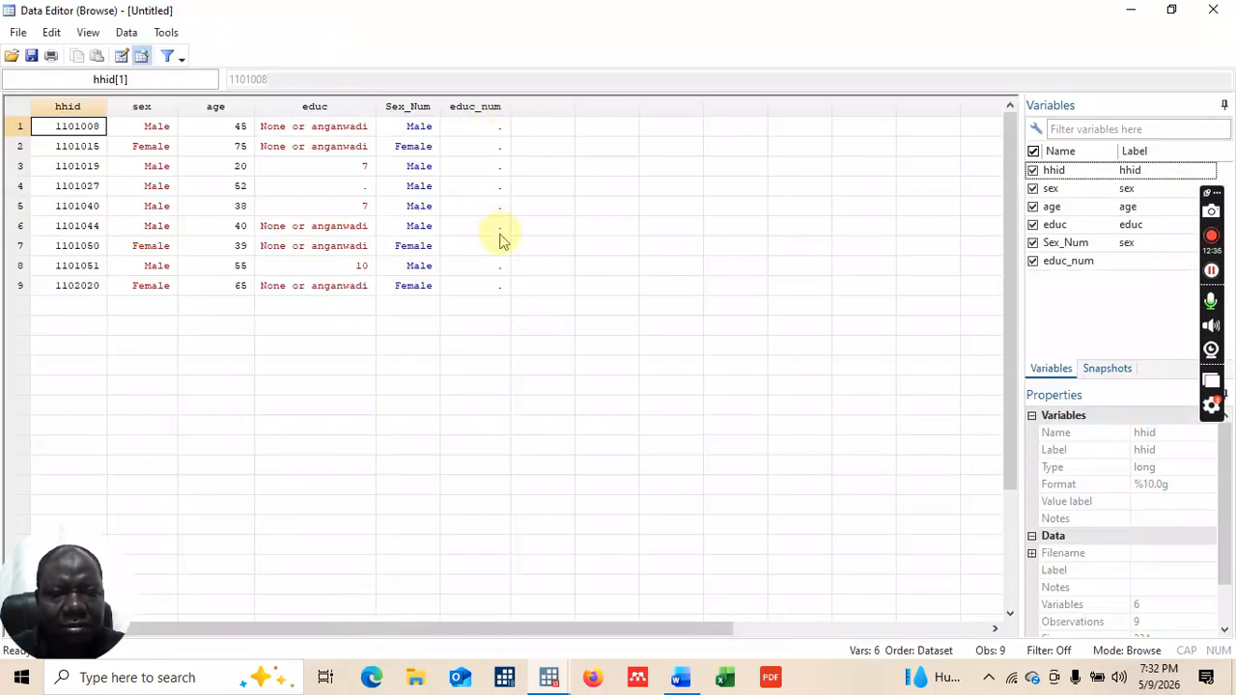
{"action": "left_click", "coordinate": [1214, 10]}
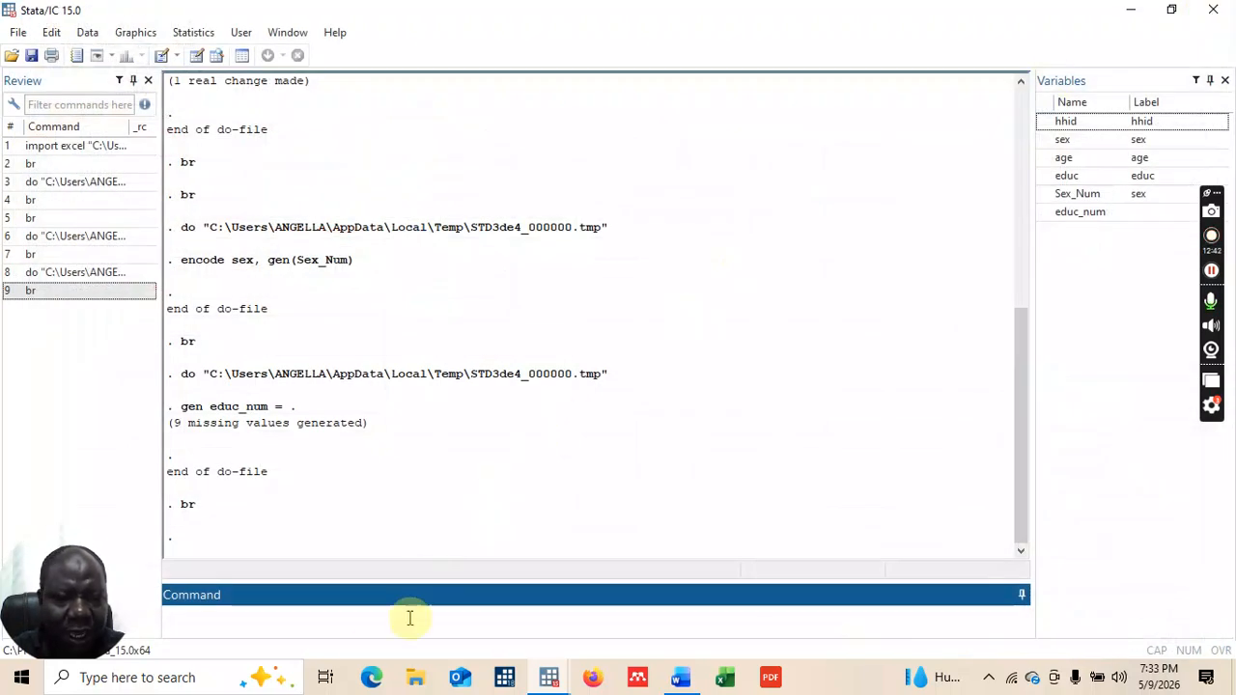
{"action": "mouse_move", "coordinate": [549, 676]}
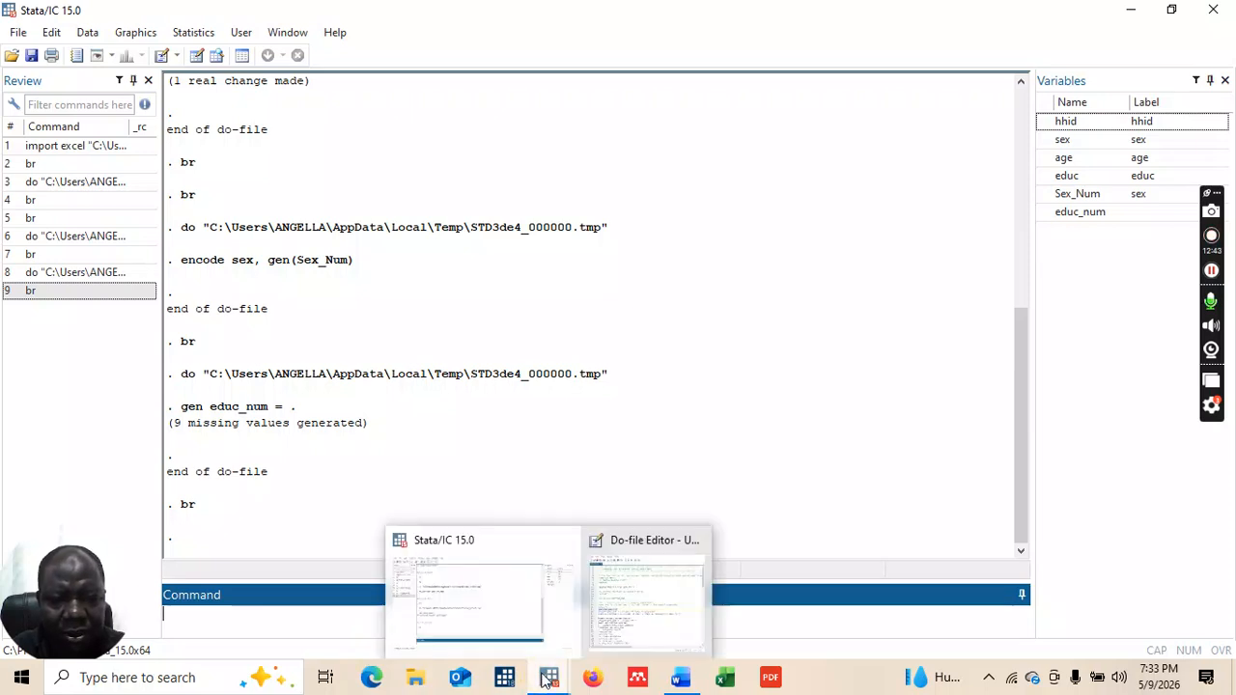
{"action": "left_click", "coordinate": [627, 603]}
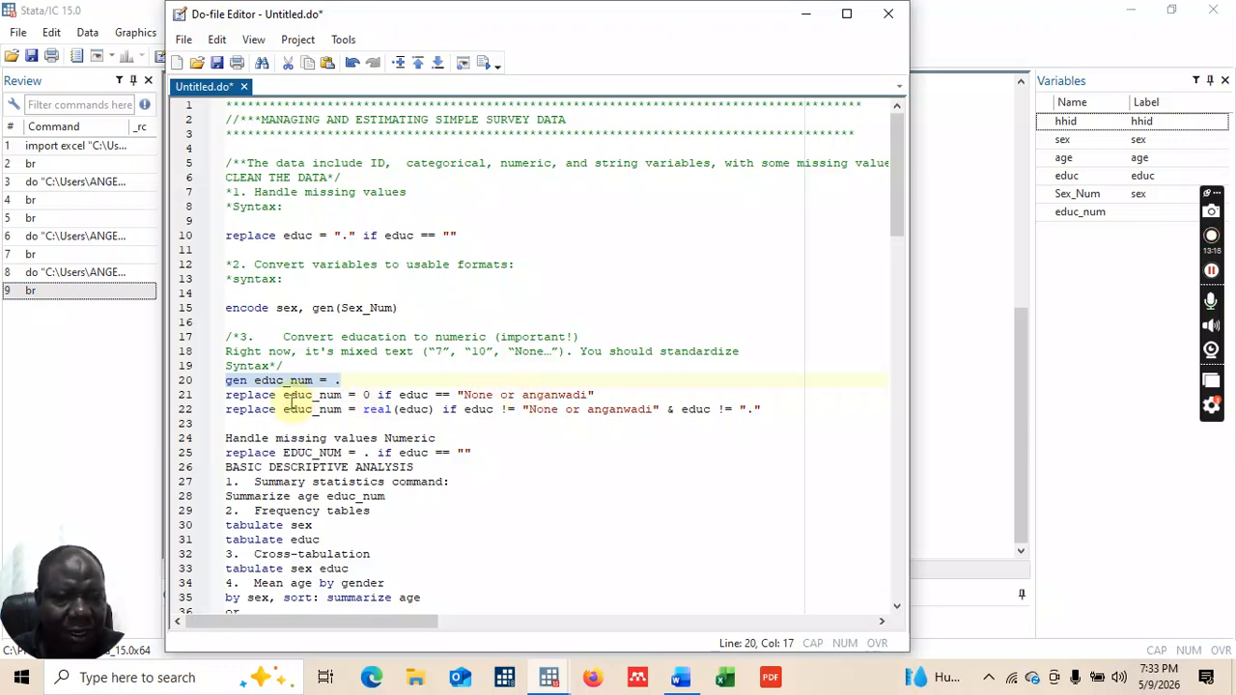
{"action": "left_click", "coordinate": [227, 395]}
Step: Run line 21's replace coding "None or anganwadi" as 0 in educ_num and check it in the browser
{"action": "left_click_drag", "start_coordinate": [227, 396], "coordinate": [599, 395]}
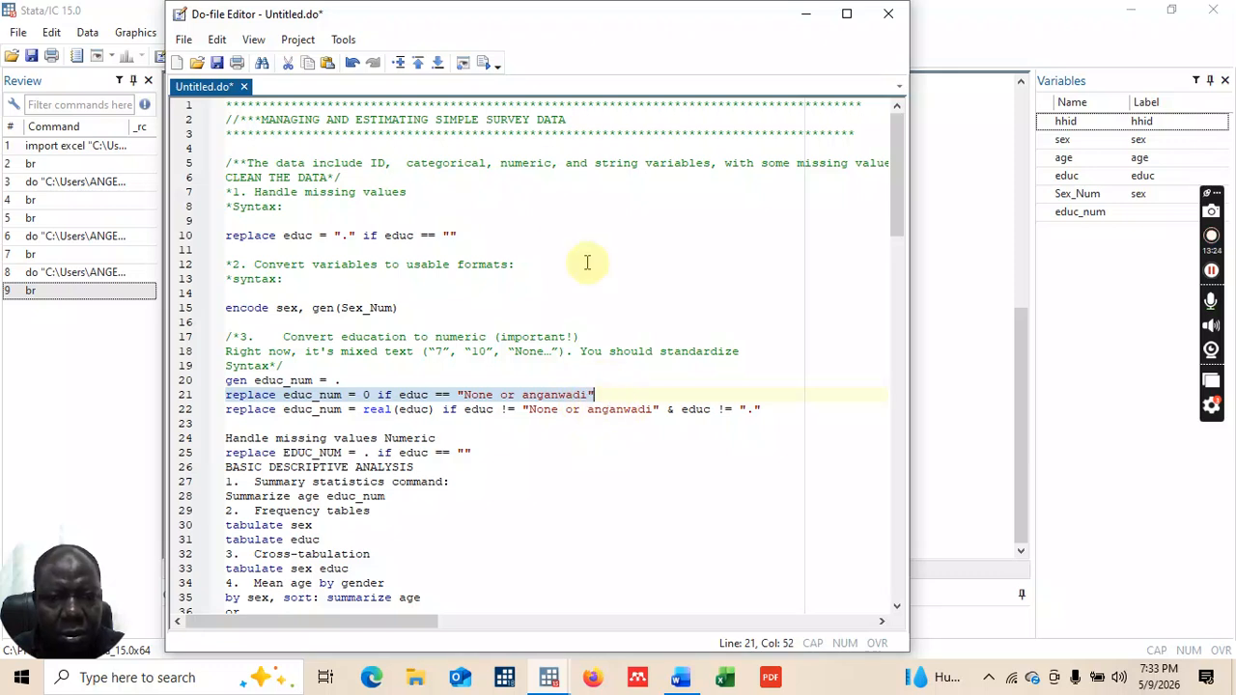
{"action": "left_click", "coordinate": [486, 63]}
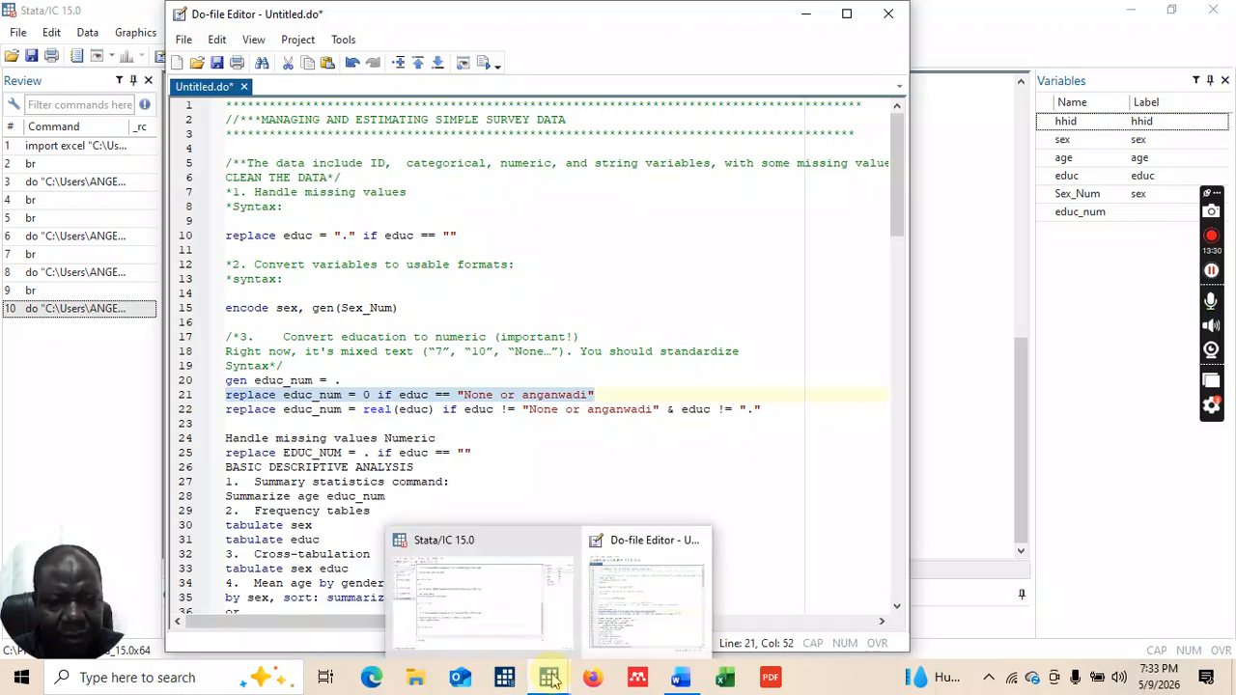
{"action": "left_click", "coordinate": [513, 624]}
{"action": "type", "text": "br"}
{"action": "key", "text": "Return"}
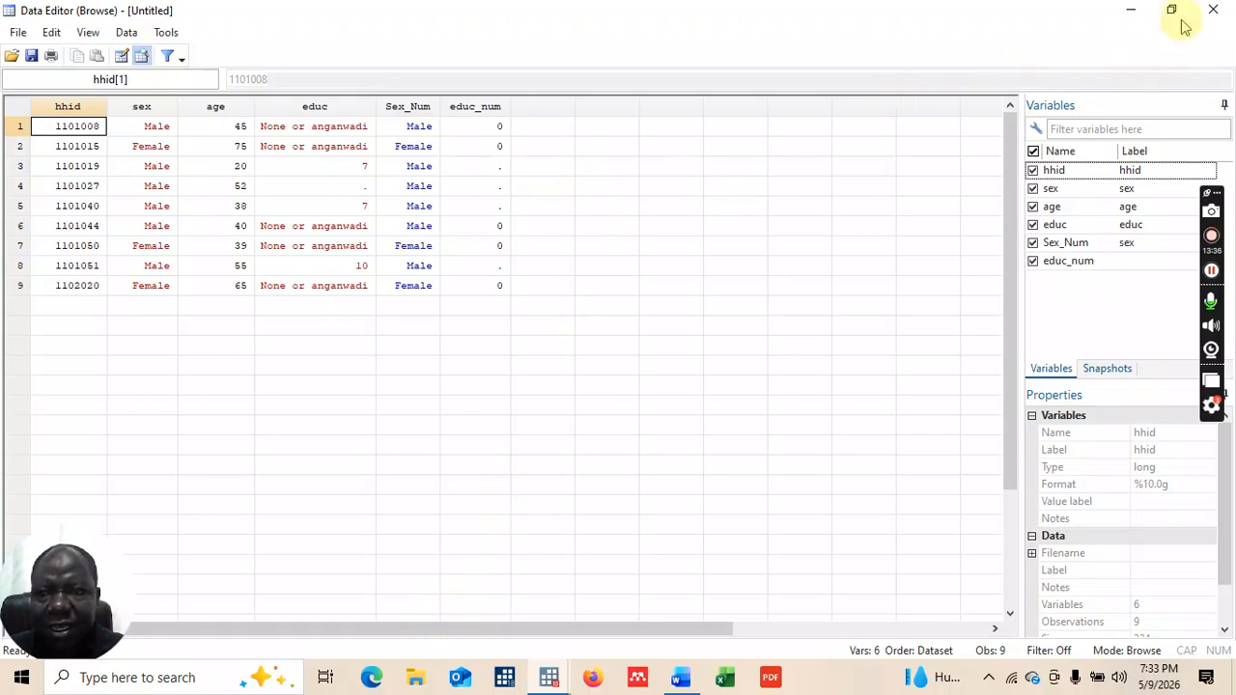
{"action": "left_click", "coordinate": [1213, 12]}
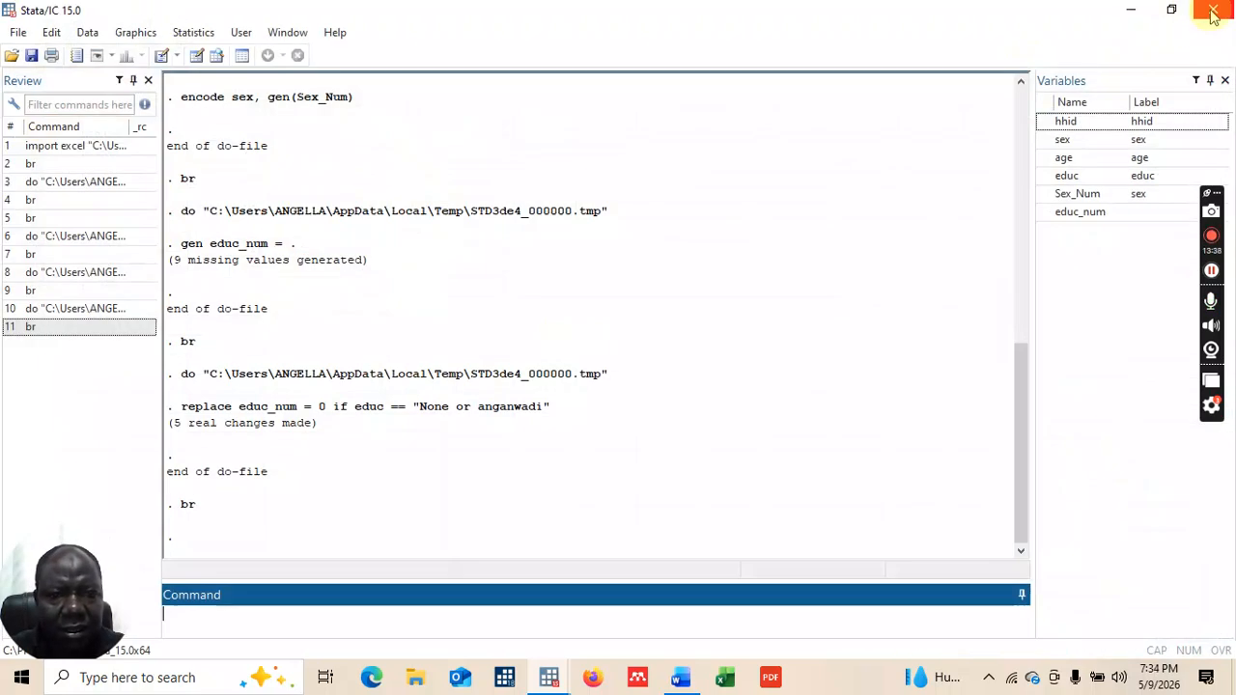
{"action": "mouse_move", "coordinate": [570, 666]}
{"action": "left_click", "coordinate": [645, 594]}
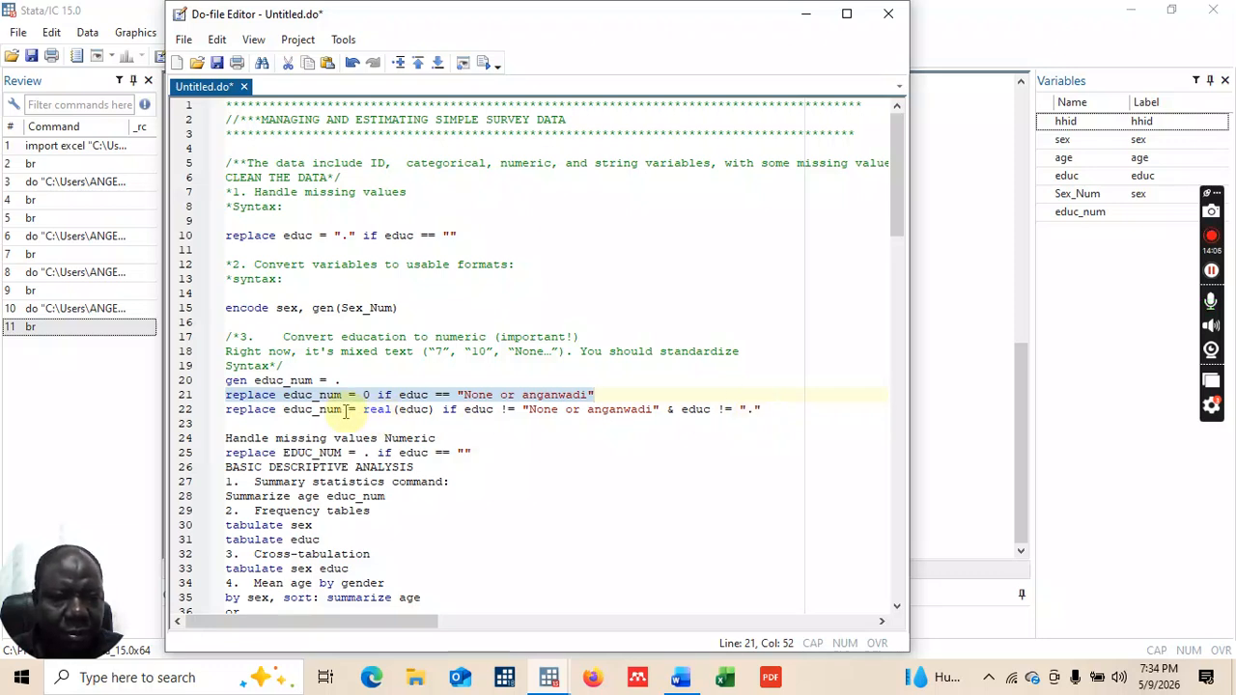
{"action": "left_click", "coordinate": [219, 416]}
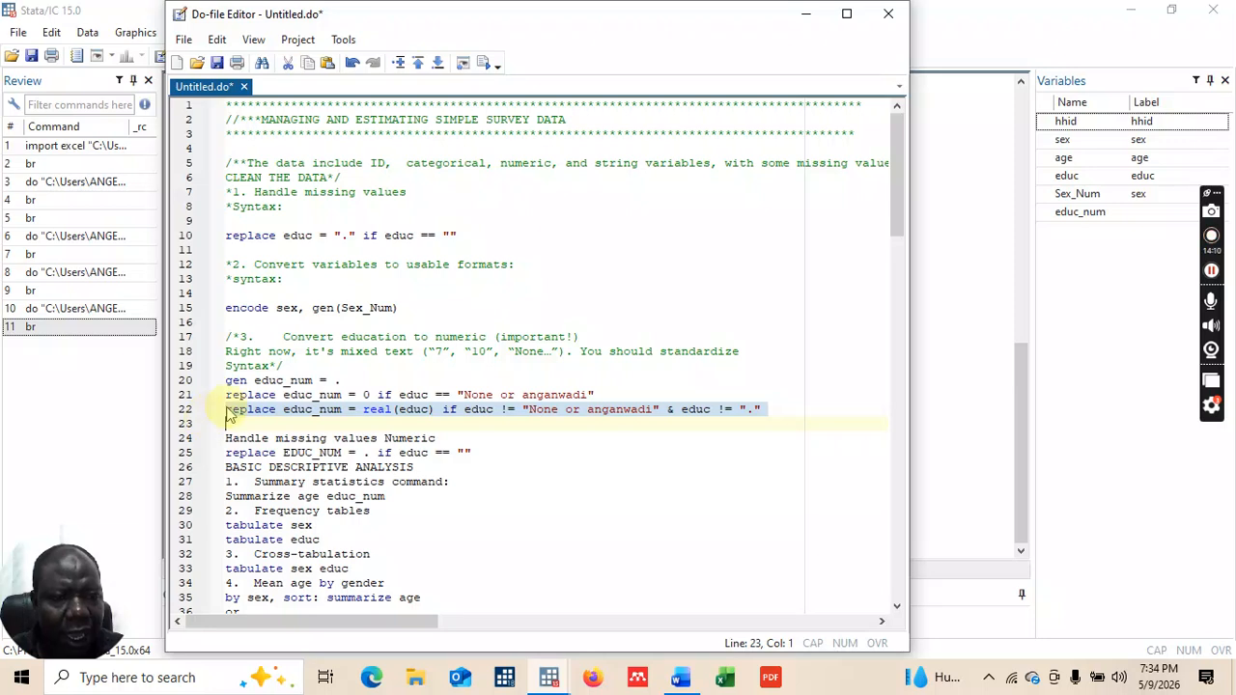
Step: Run the real(educ) replace on line 22 and verify educ_num now holds 0, 7 or 10
{"action": "left_click", "coordinate": [488, 66]}
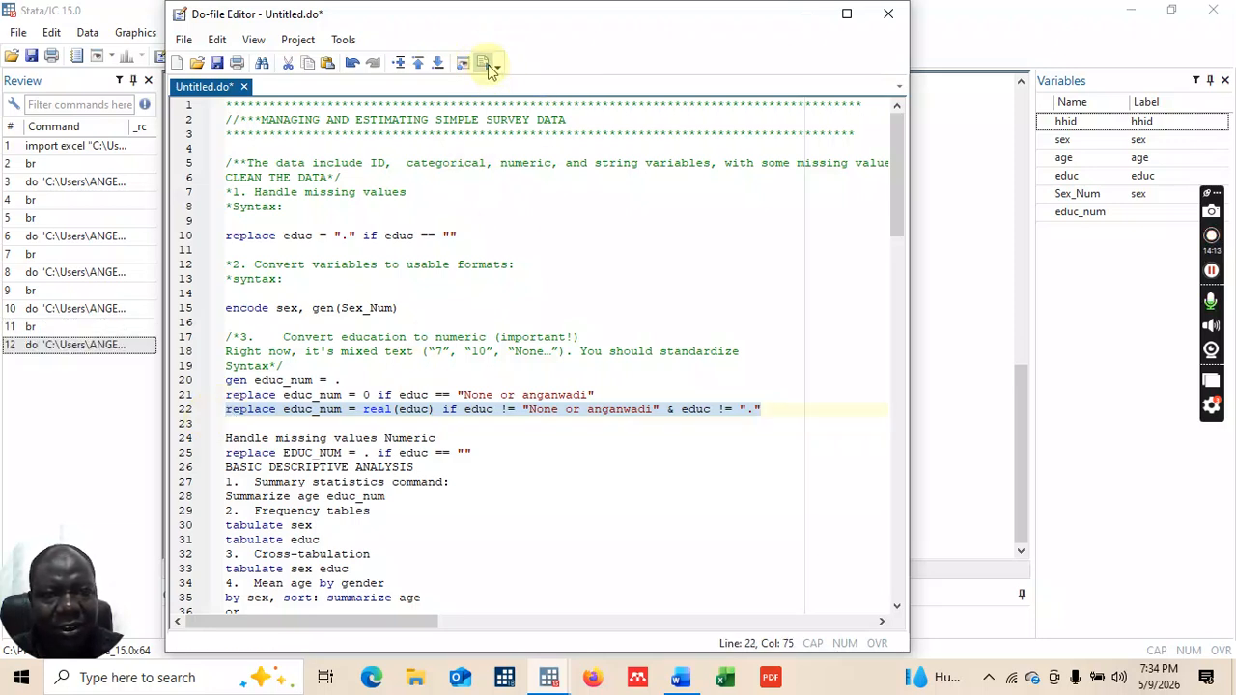
{"action": "left_click", "coordinate": [809, 14]}
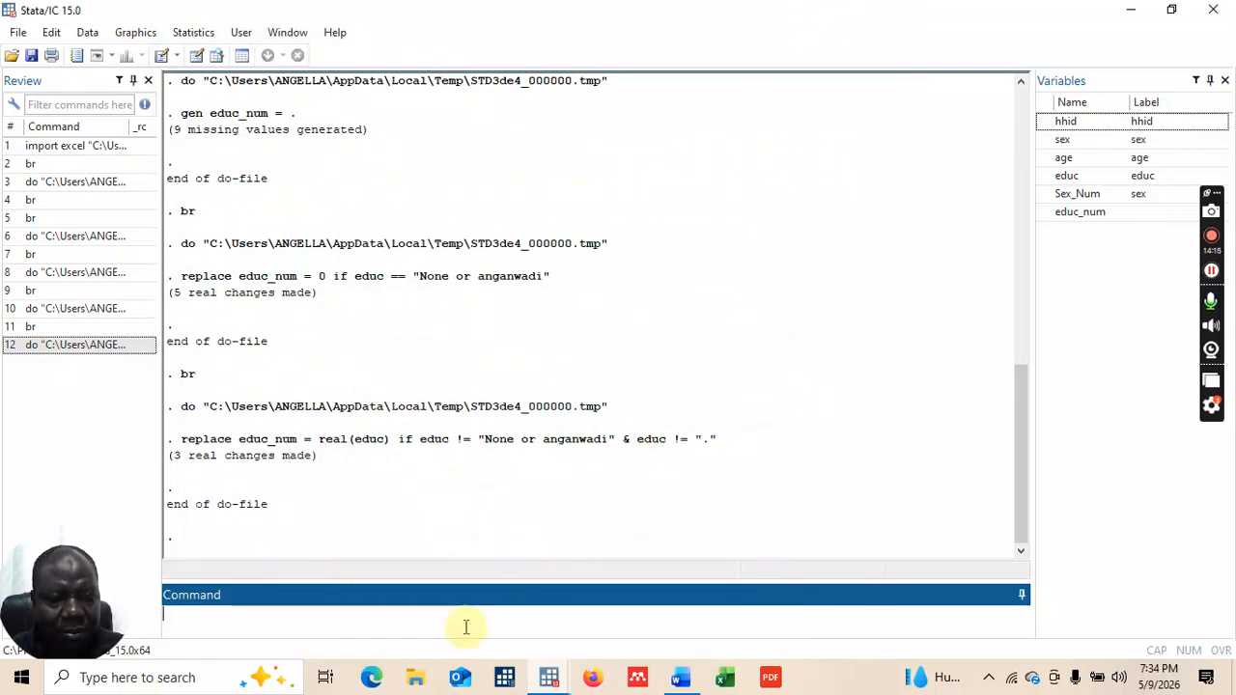
{"action": "type", "text": "br"}
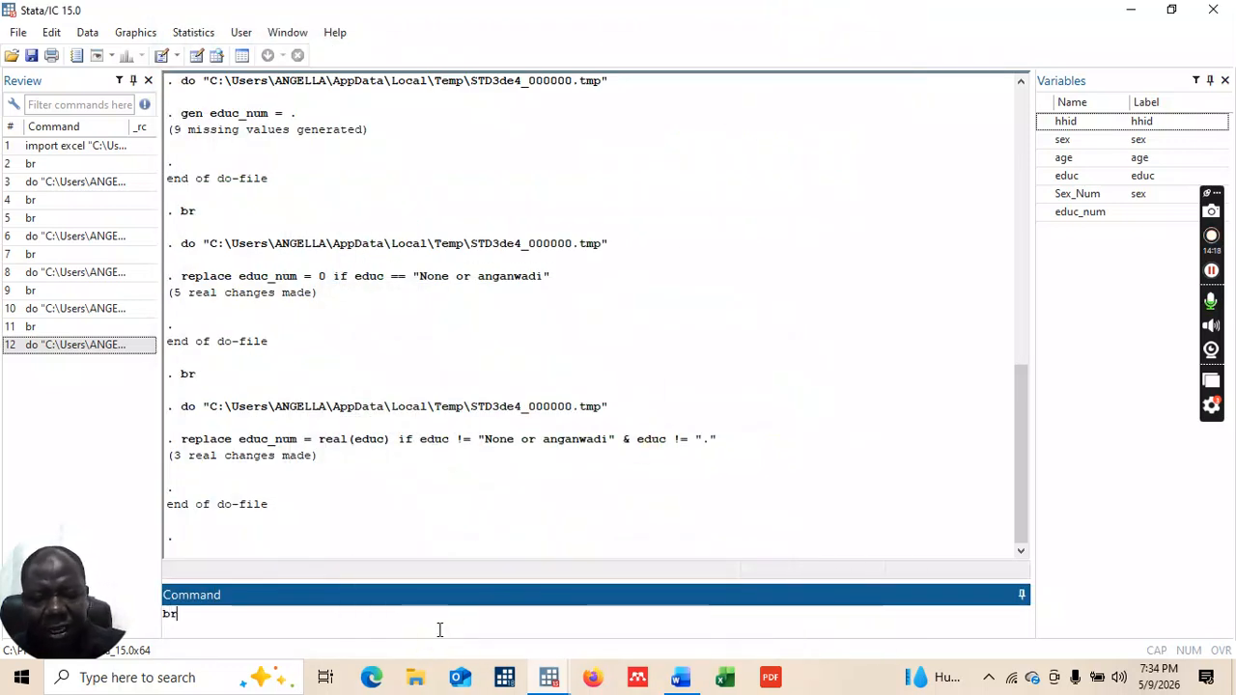
{"action": "key", "text": "Return"}
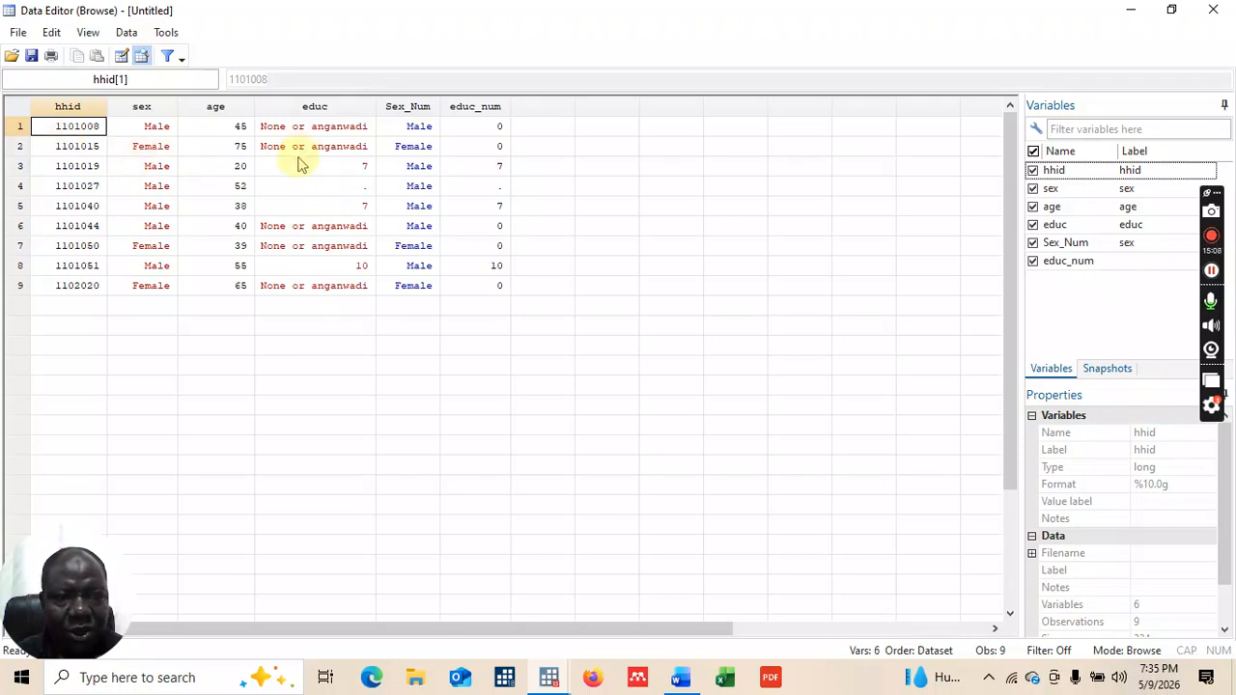
{"action": "left_click", "coordinate": [1213, 13]}
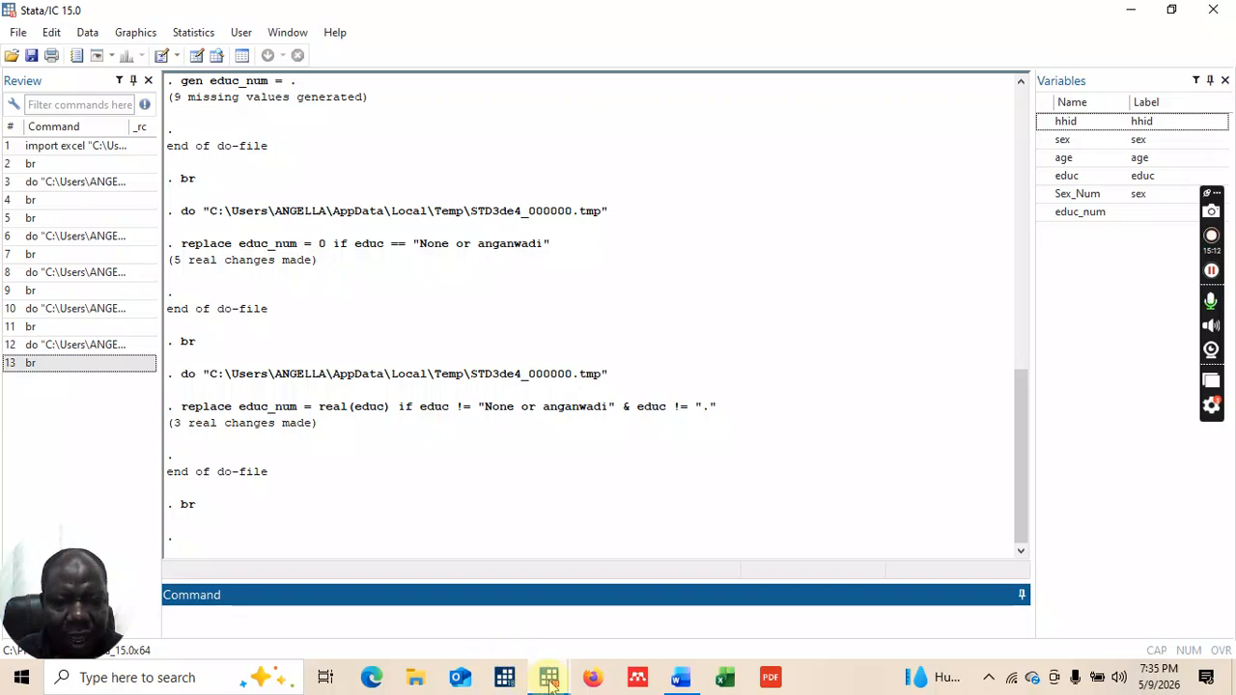
{"action": "mouse_move", "coordinate": [549, 679]}
{"action": "left_click", "coordinate": [623, 623]}
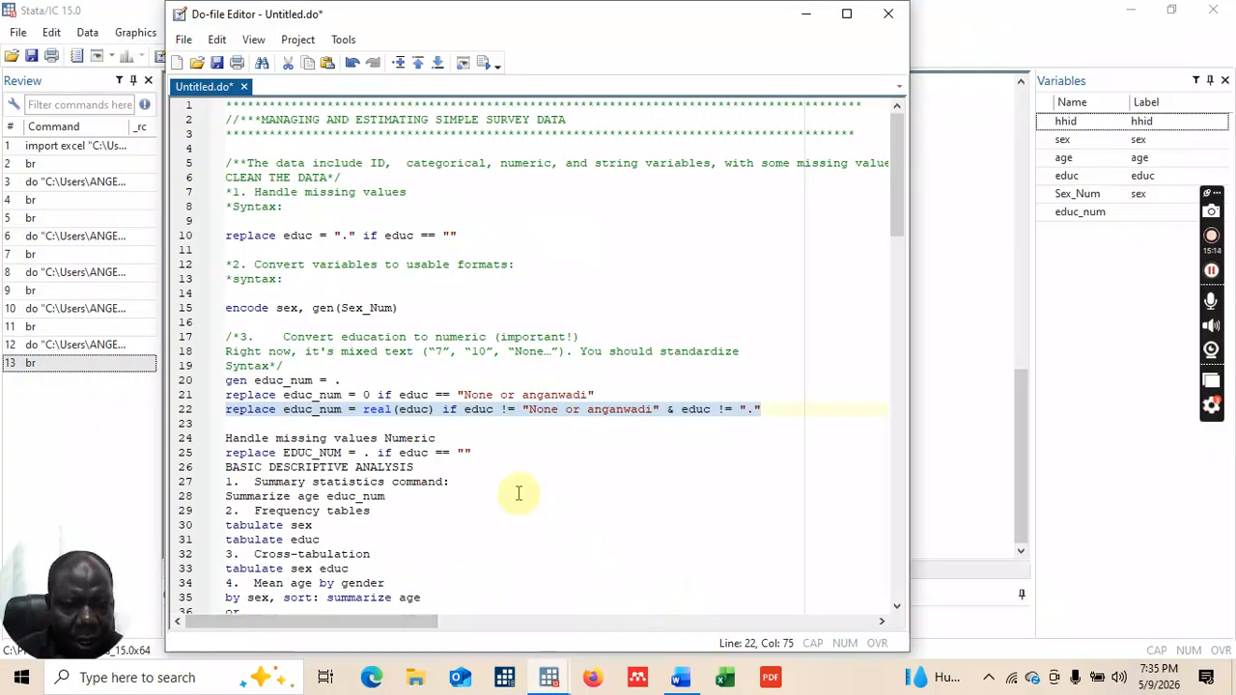
Step: Add a DROP UNWANTED VARIABLES: comment heading below line 22 and begin a drop line
{"action": "left_click", "coordinate": [776, 406]}
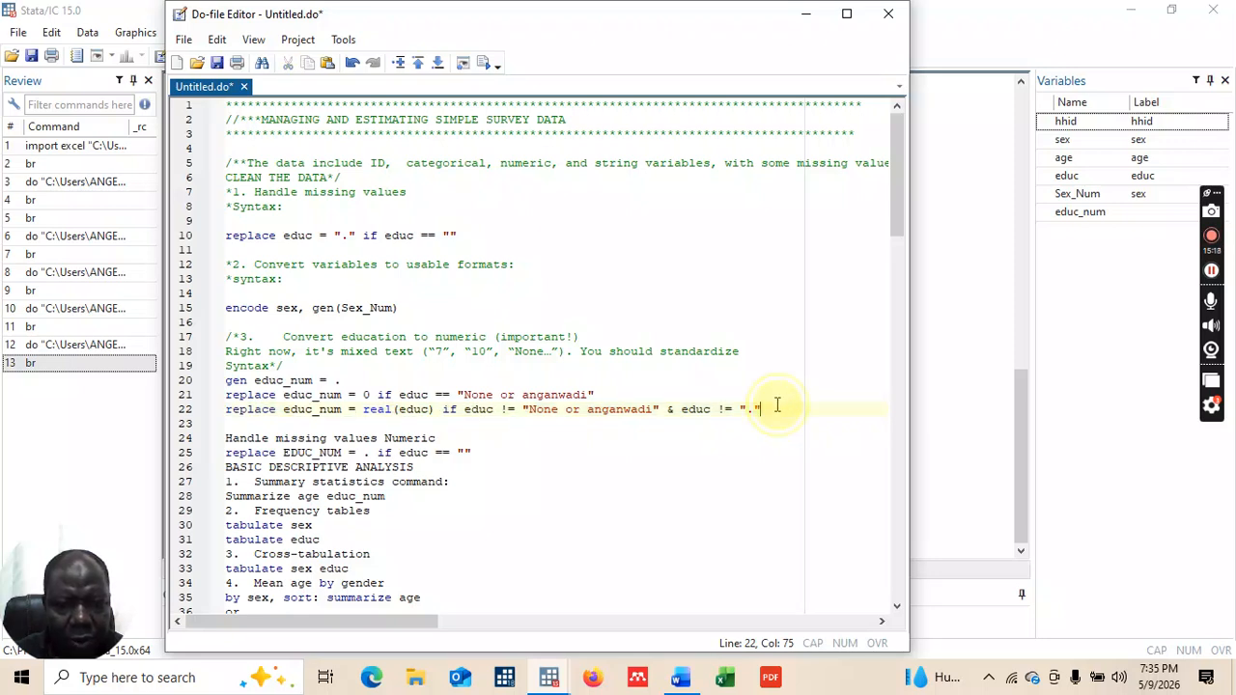
{"action": "key", "text": "Return"}
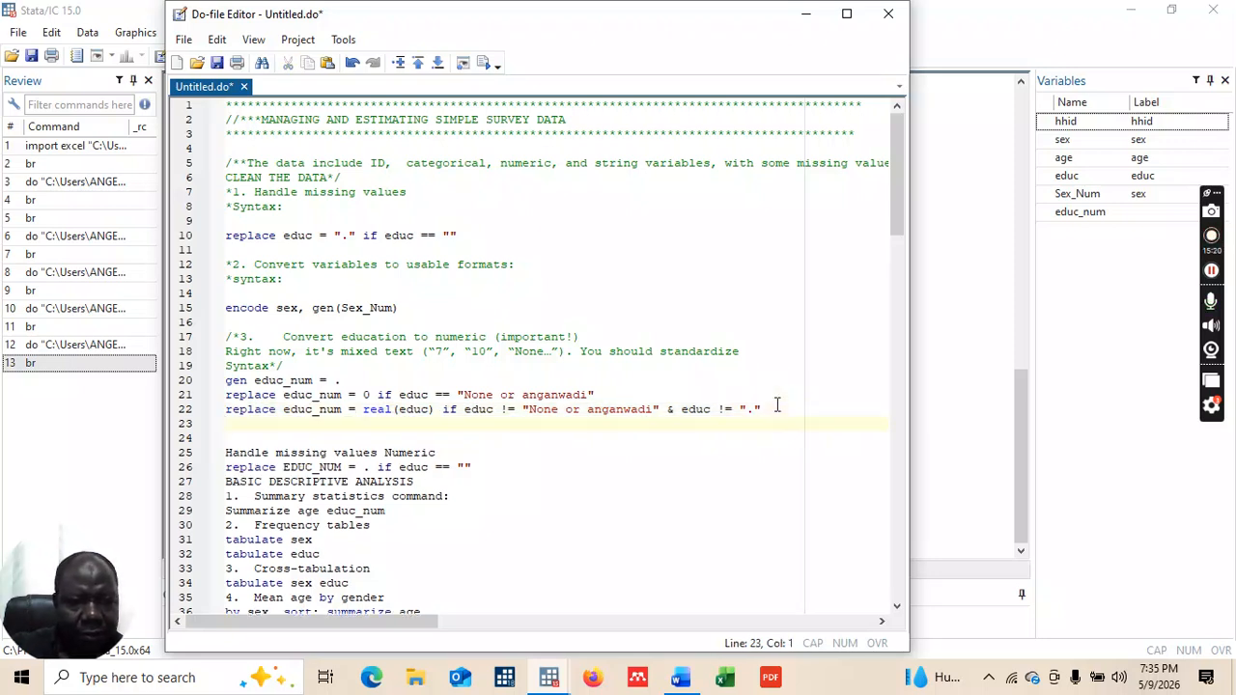
{"action": "key", "text": "Return"}
{"action": "type", "text": "*8"}
{"action": "type", "text": "*"}
{"action": "key", "text": "Caps_Lock"}
{"action": "type", "text": "DROP "}
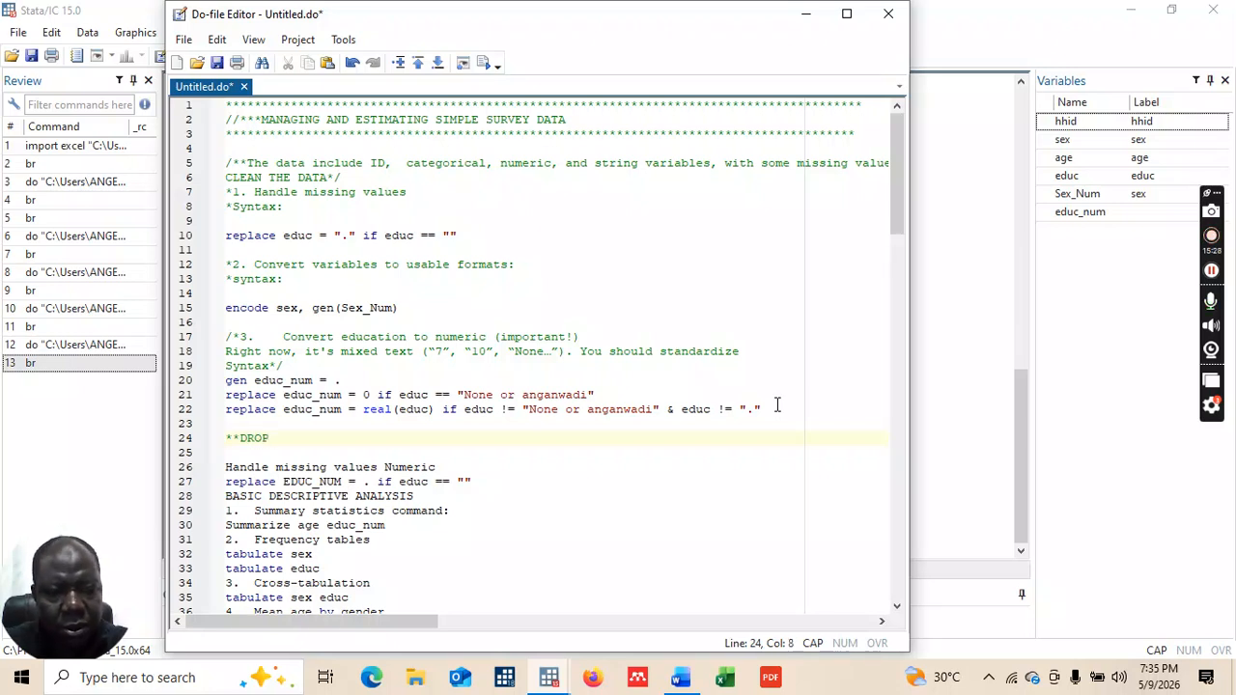
{"action": "type", "text": "UNWA"}
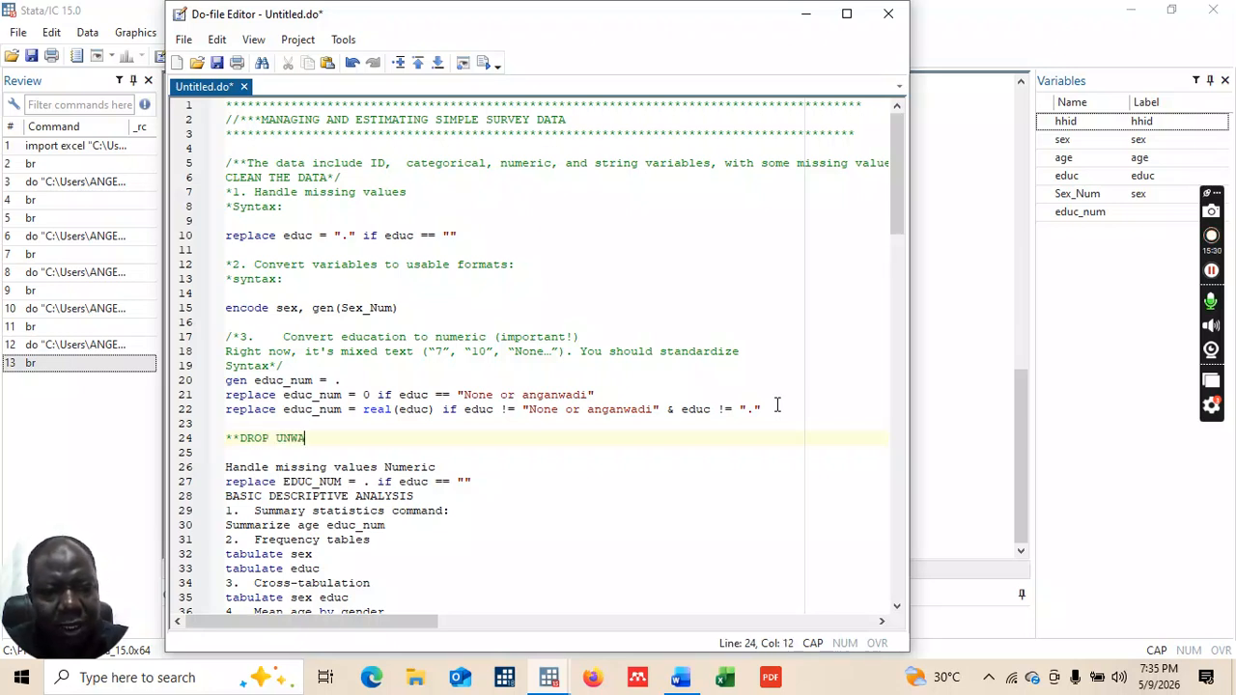
{"action": "type", "text": "NTED VARIABLES"}
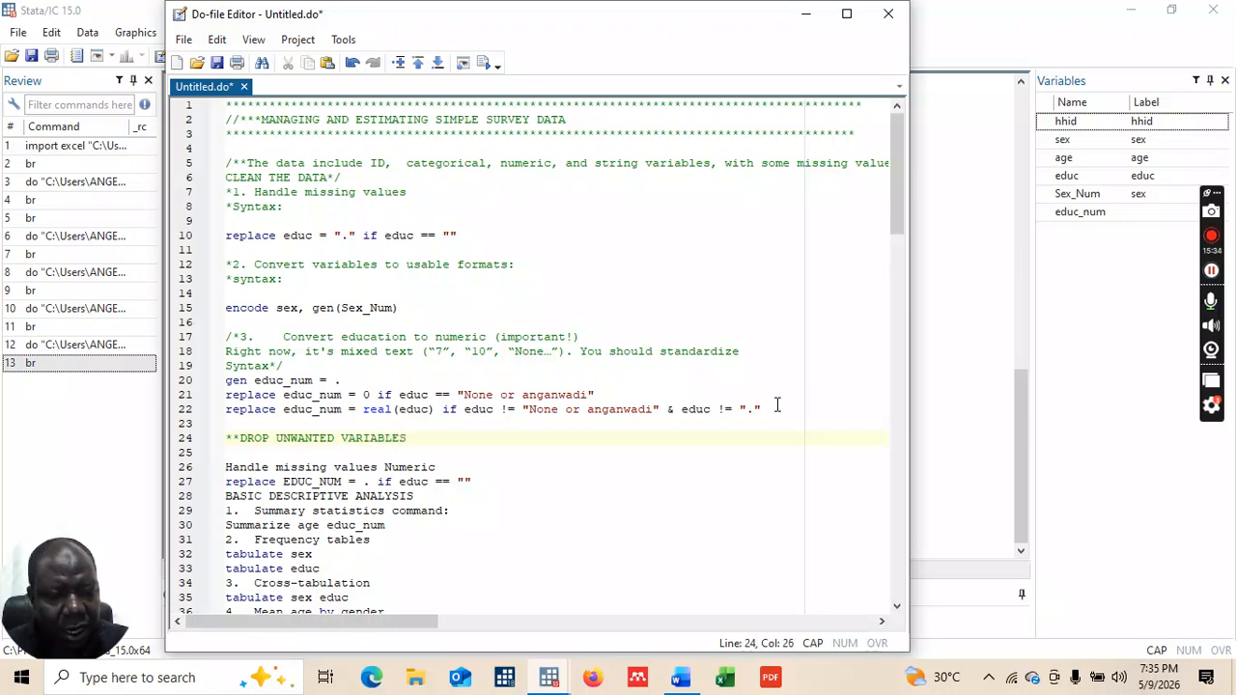
{"action": "type", "text": ":"}
{"action": "key", "text": "Return"}
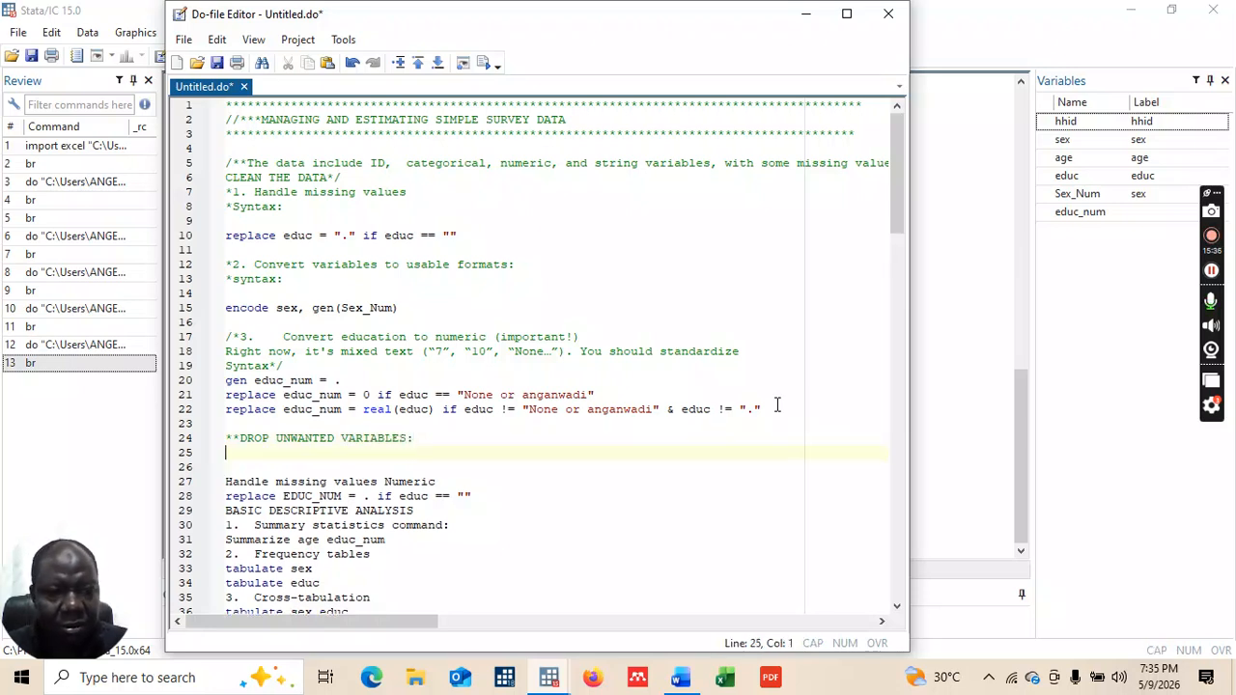
{"action": "type", "text": "dro"}
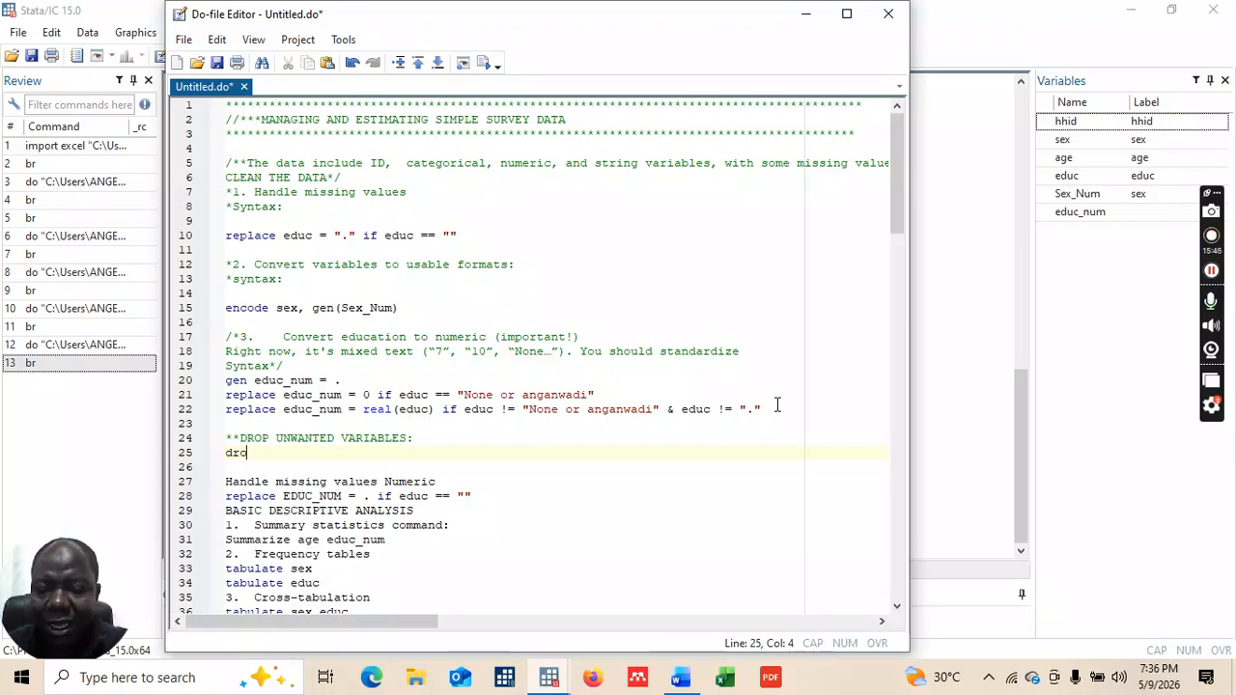
{"action": "type", "text": "p"}
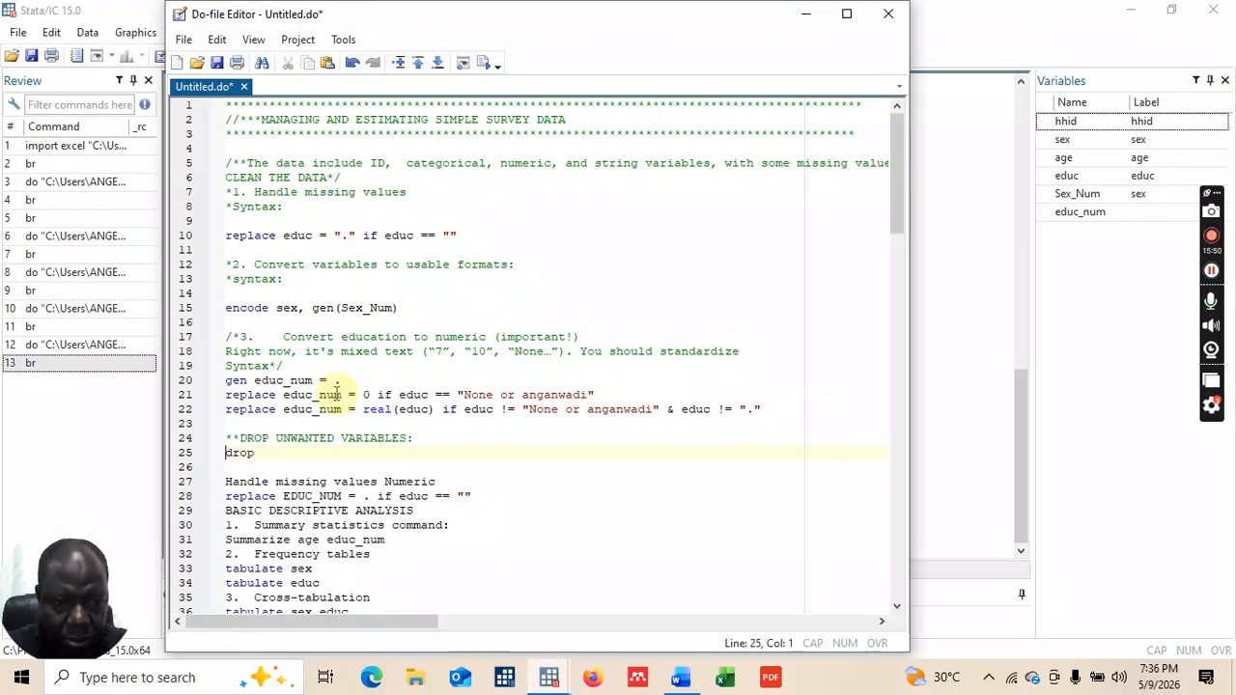
Step: Append 'either drop of keep' to the heading and start a drop command with sex
{"action": "left_click", "coordinate": [271, 453]}
{"action": "key", "text": "BackSpace"}
{"action": "key", "text": "BackSpace"}
{"action": "key", "text": "BackSpace"}
{"action": "key", "text": "BackSpace"}
{"action": "key", "text": "BackSpace"}
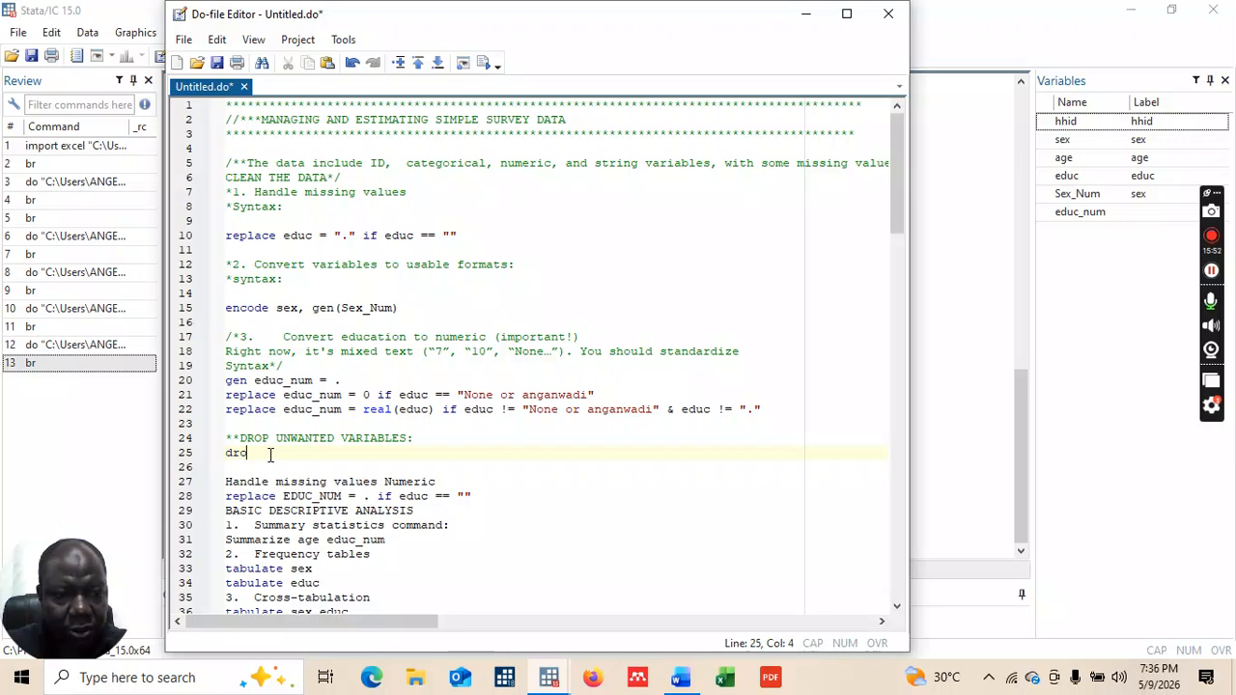
{"action": "left_click", "coordinate": [413, 437]}
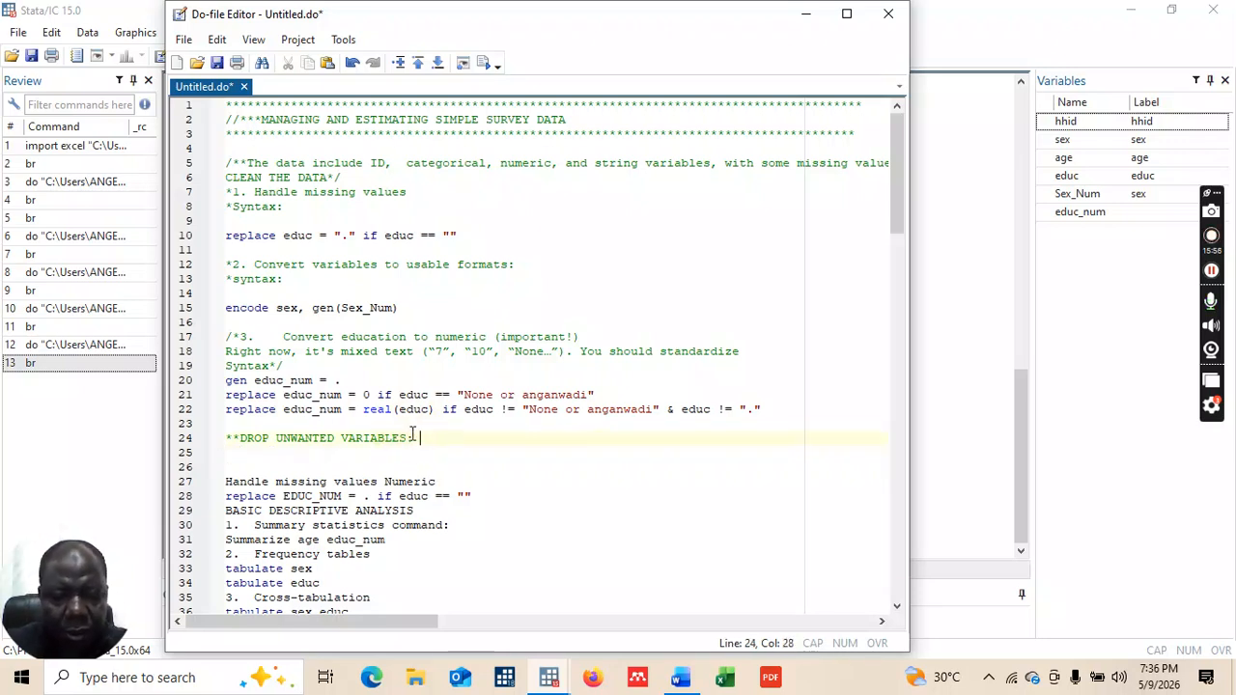
{"action": "type", "text": "either "}
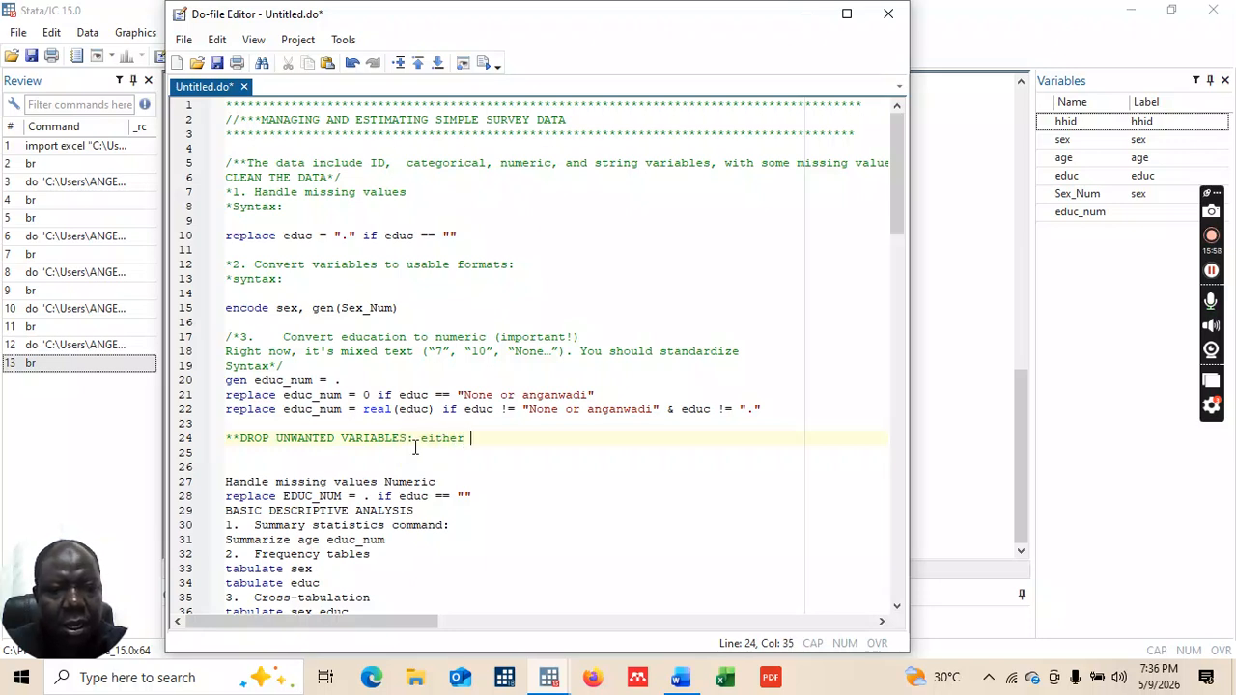
{"action": "type", "text": "drop o "}
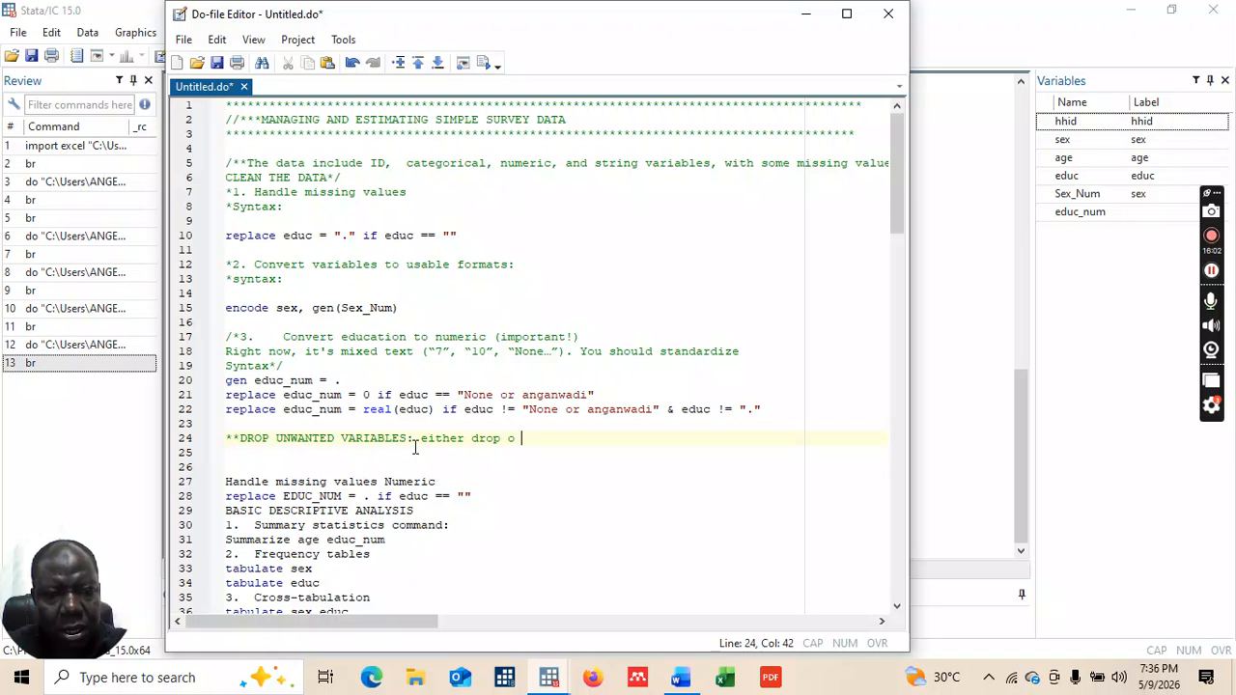
{"action": "type", "text": " keep"}
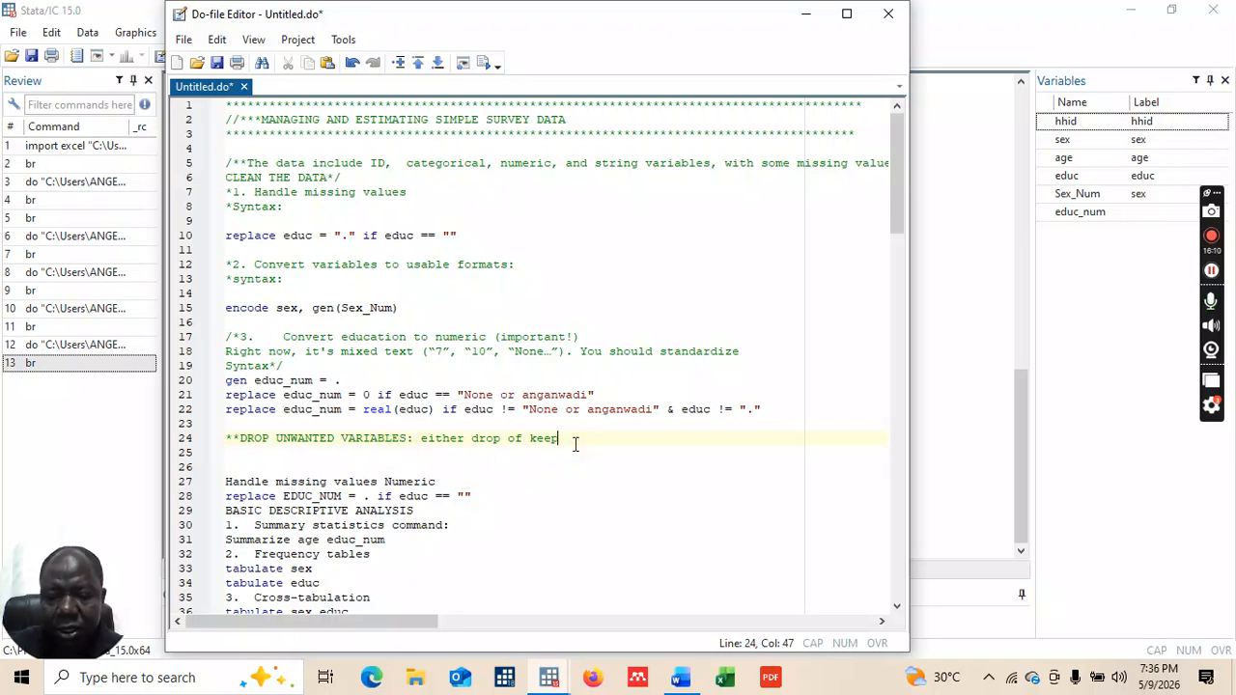
{"action": "key", "text": "Return"}
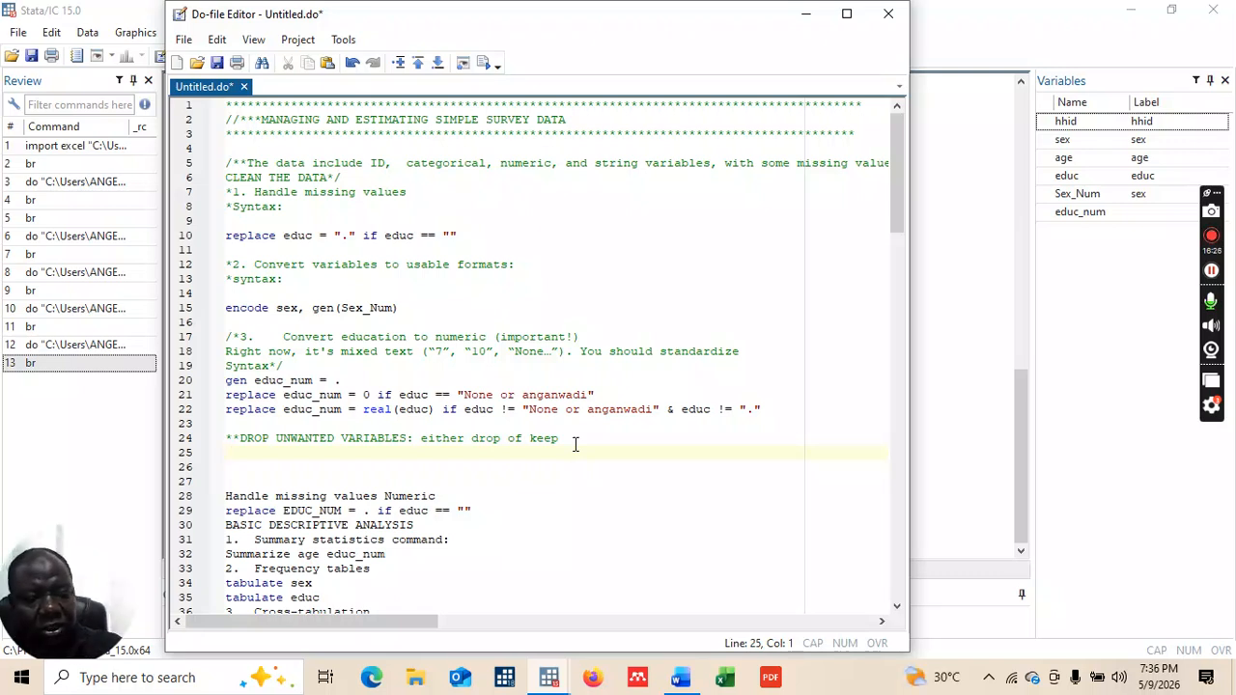
{"action": "type", "text": "op"}
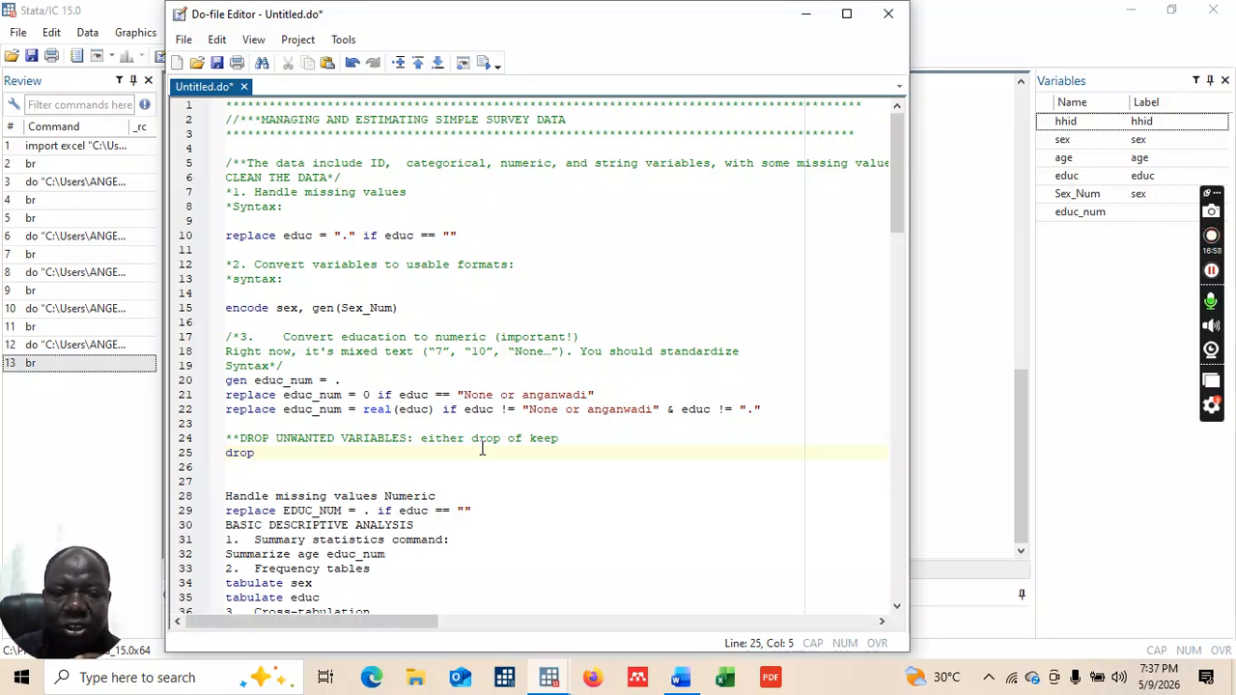
{"action": "double_click", "coordinate": [1064, 142]}
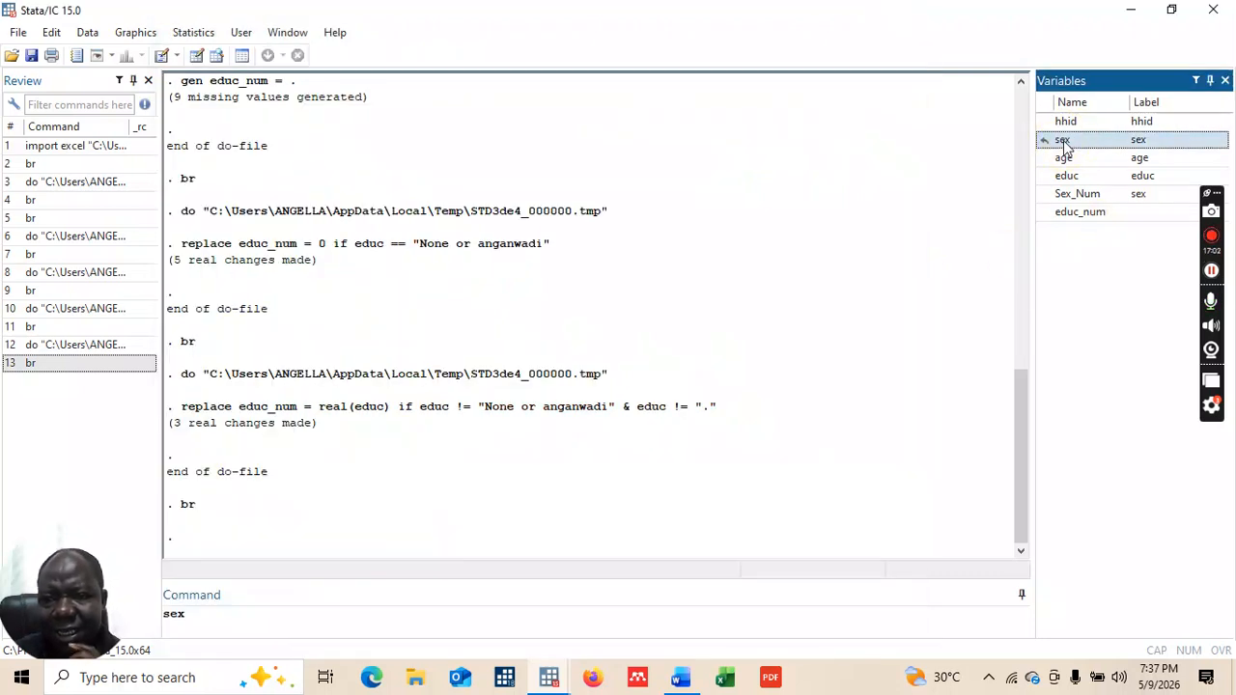
Step: Run drop sex educ and confirm in the browser that hhid, age, Sex_Num and educ_num remain
{"action": "double_click", "coordinate": [1067, 175]}
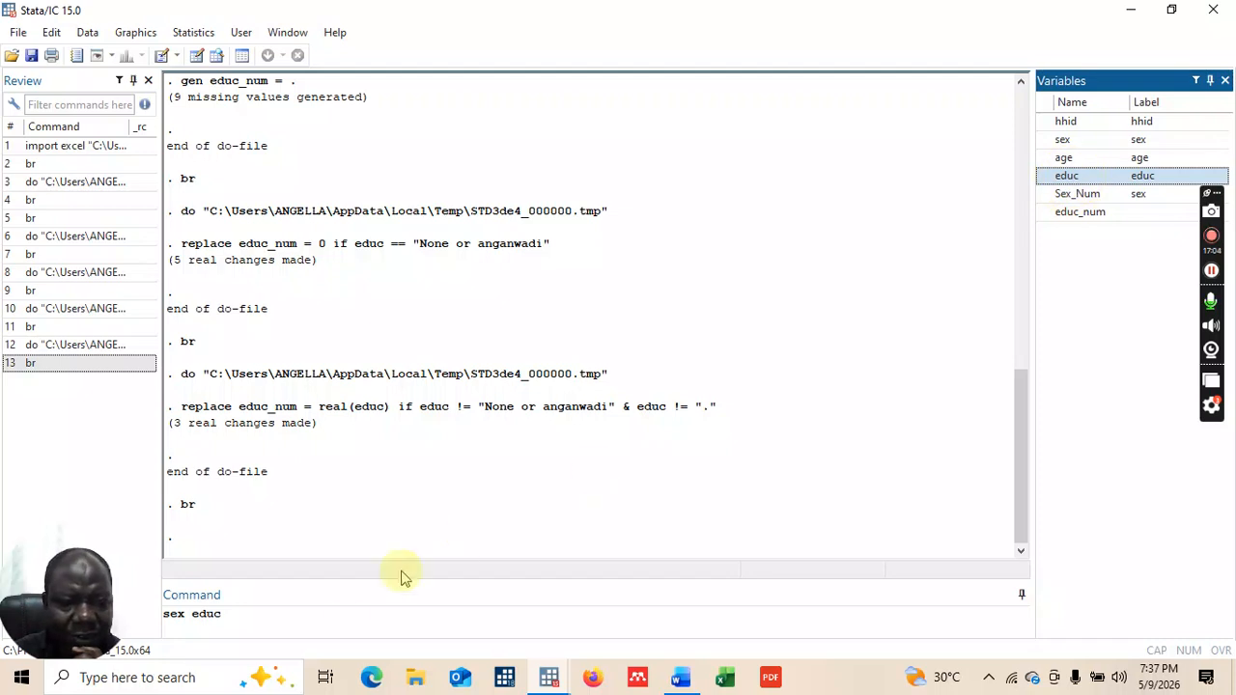
{"action": "left_click", "coordinate": [167, 616]}
{"action": "type", "text": "drop"}
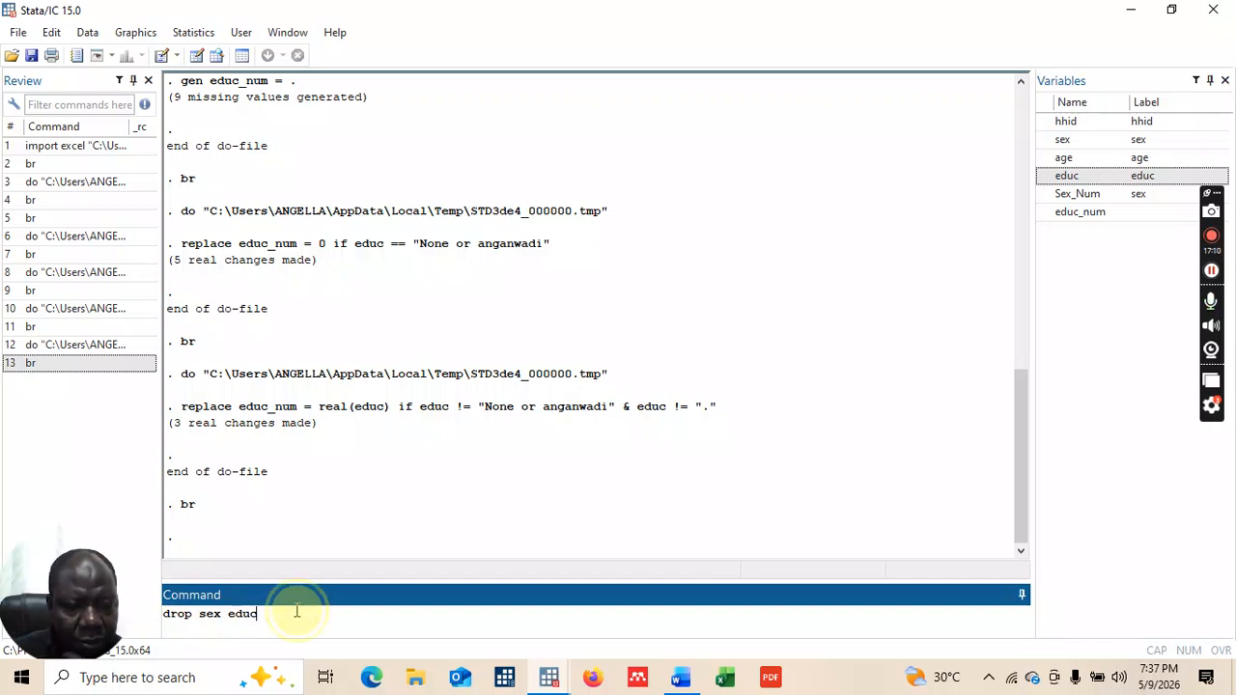
{"action": "key", "text": "Return"}
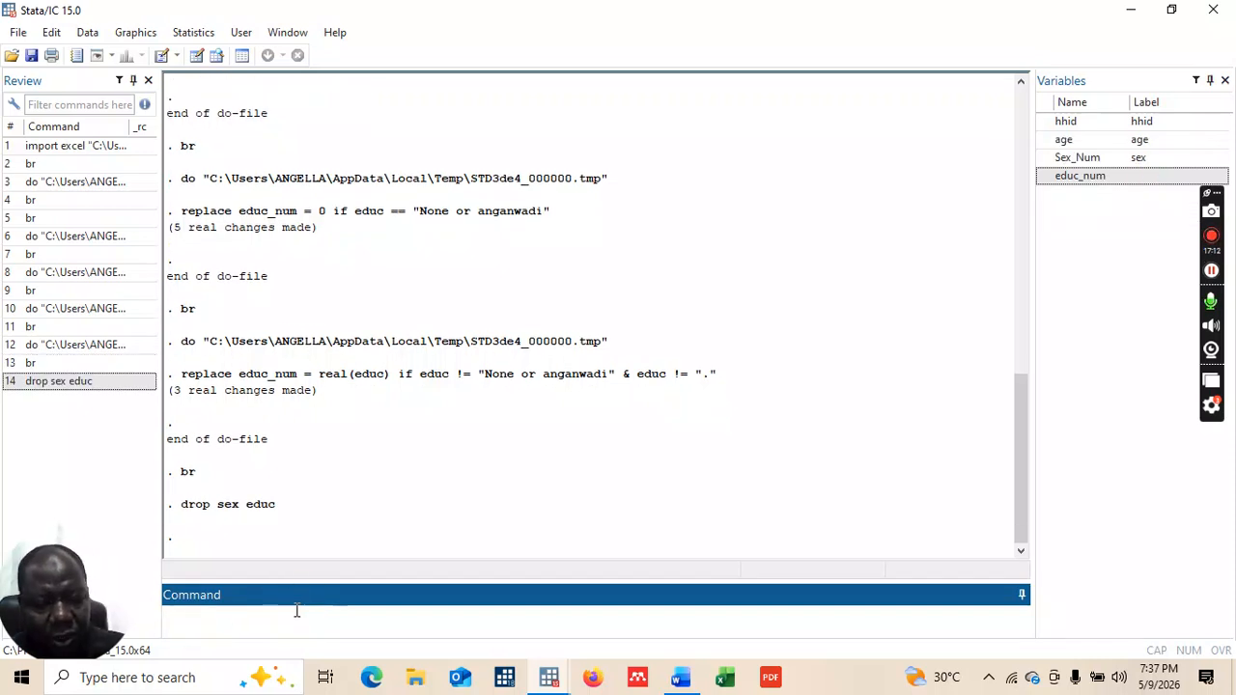
{"action": "key", "text": "Return"}
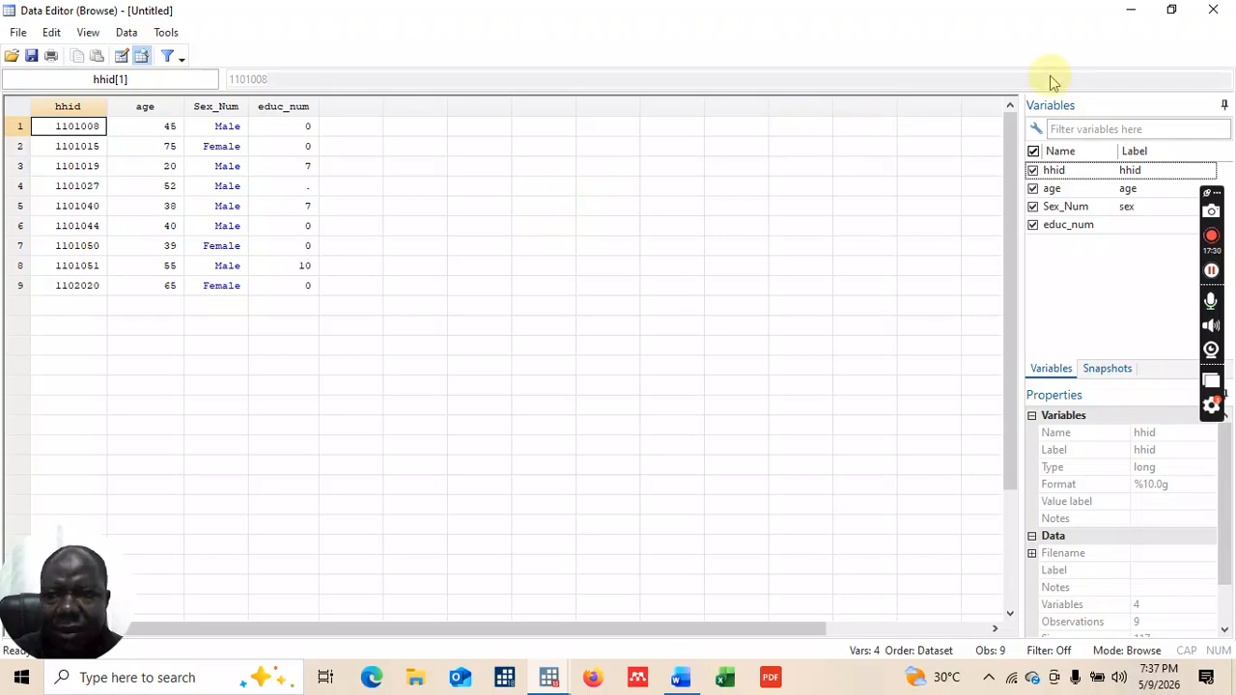
{"action": "left_click", "coordinate": [1212, 9]}
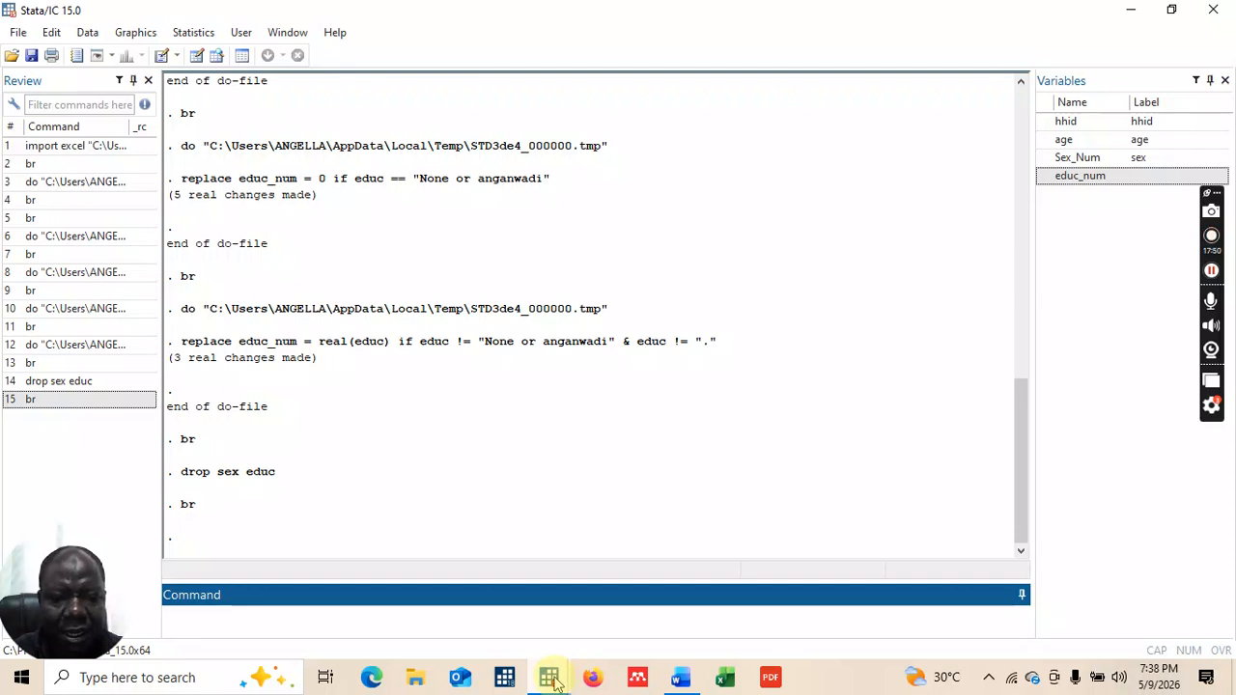
{"action": "mouse_move", "coordinate": [555, 684]}
{"action": "left_click", "coordinate": [626, 603]}
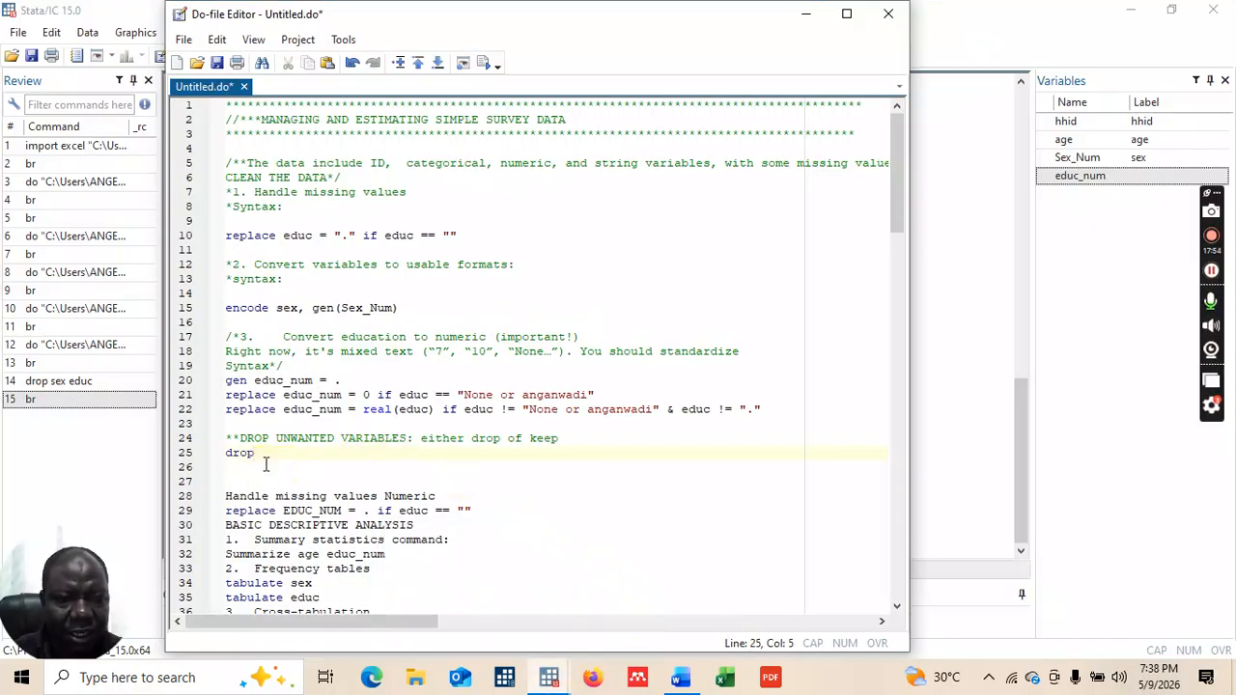
Step: Add blank lines after the drop line and type the heading RENAMING AND LABELING A VARIABLE
{"action": "key", "text": "Return"}
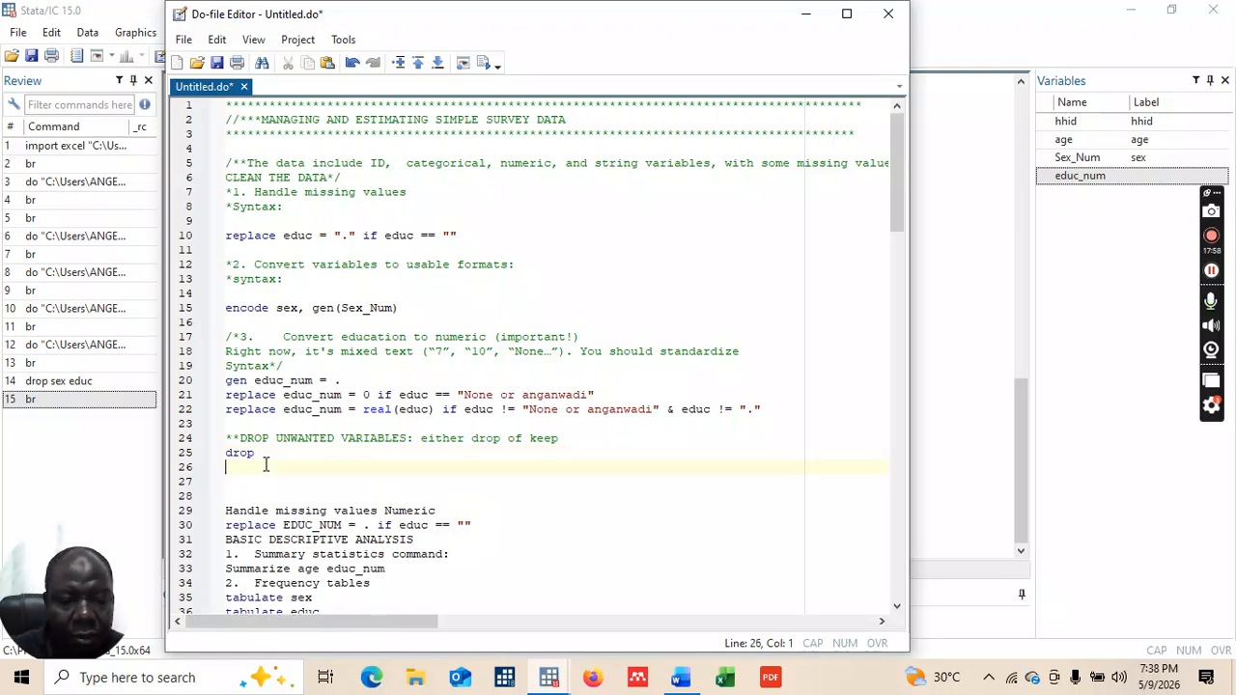
{"action": "key", "text": "Return"}
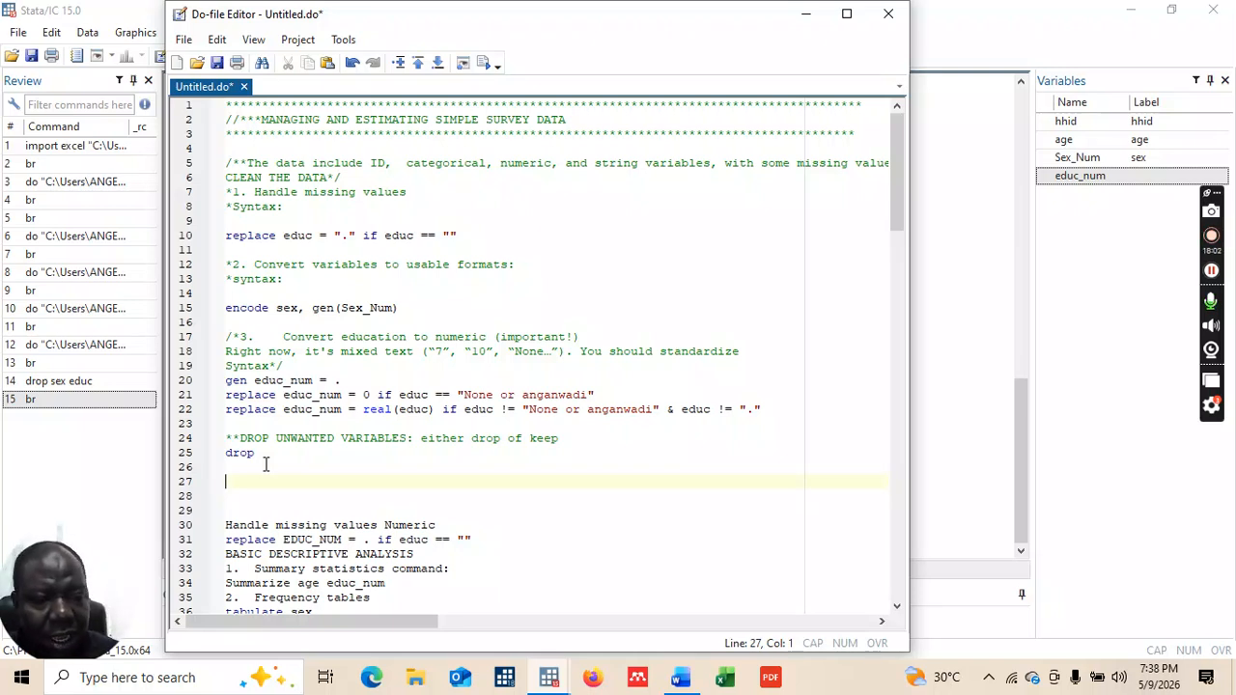
{"action": "type", "text": "***"}
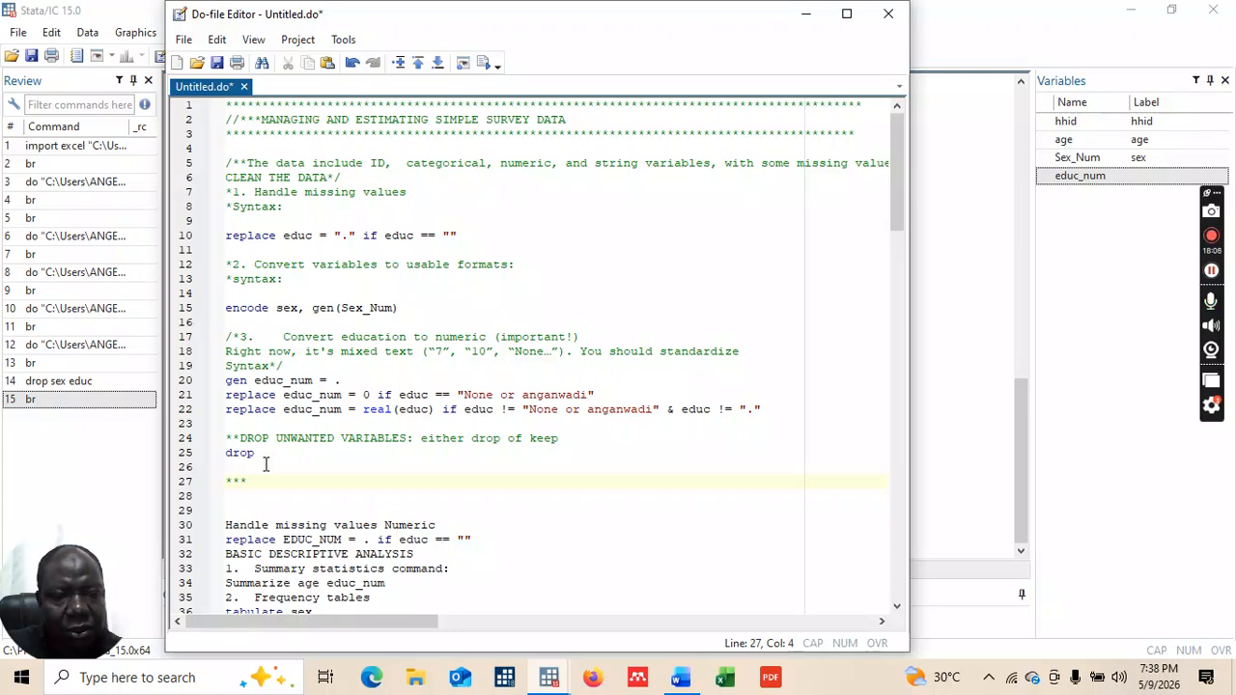
{"action": "key", "text": "BackSpace"}
{"action": "key", "text": "BackSpace"}
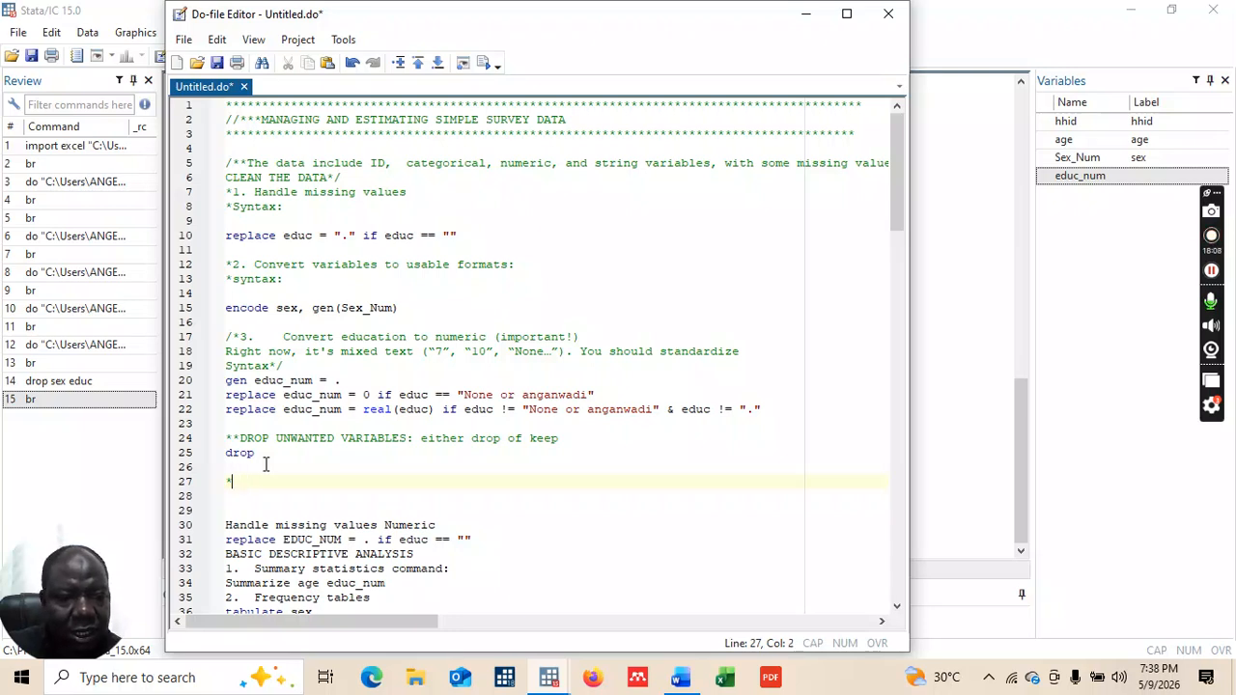
{"action": "left_click", "coordinate": [265, 464]}
{"action": "type", "text": "RENAMENG AND LABELING"}
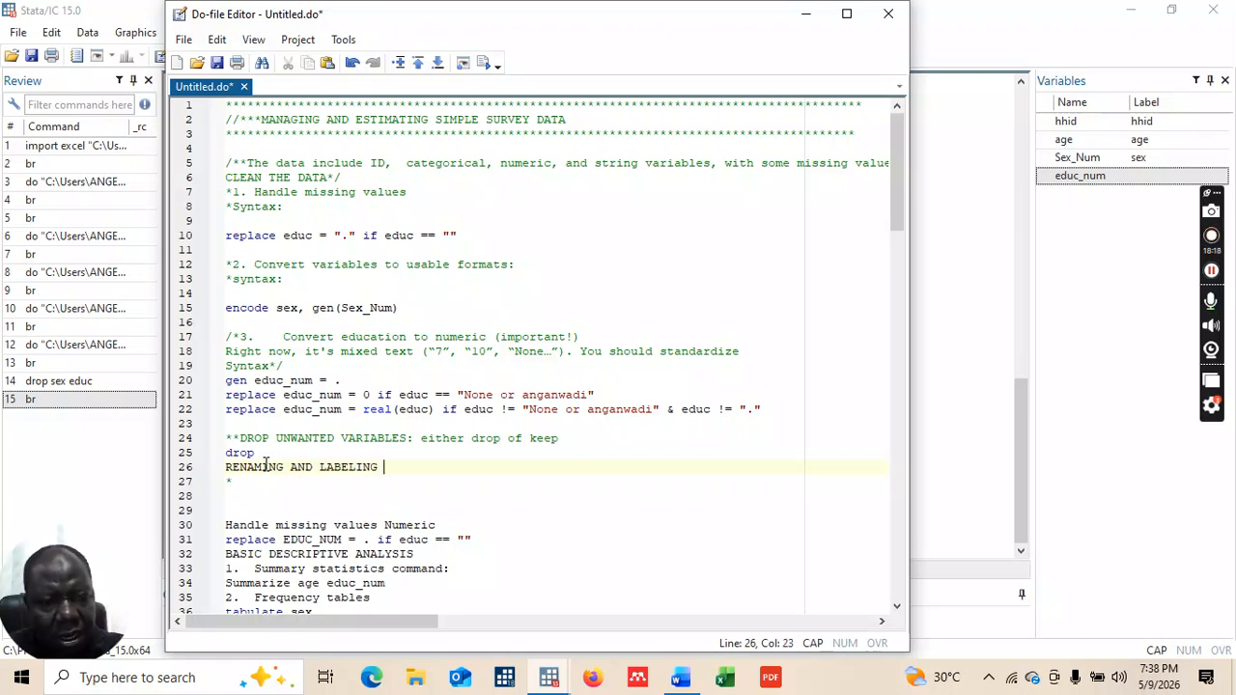
{"action": "key", "text": "BackSpace"}
{"action": "key", "text": "BackSpace"}
{"action": "key", "text": "BackSpace"}
{"action": "key", "text": "BackSpace"}
{"action": "type", "text": "LING"}
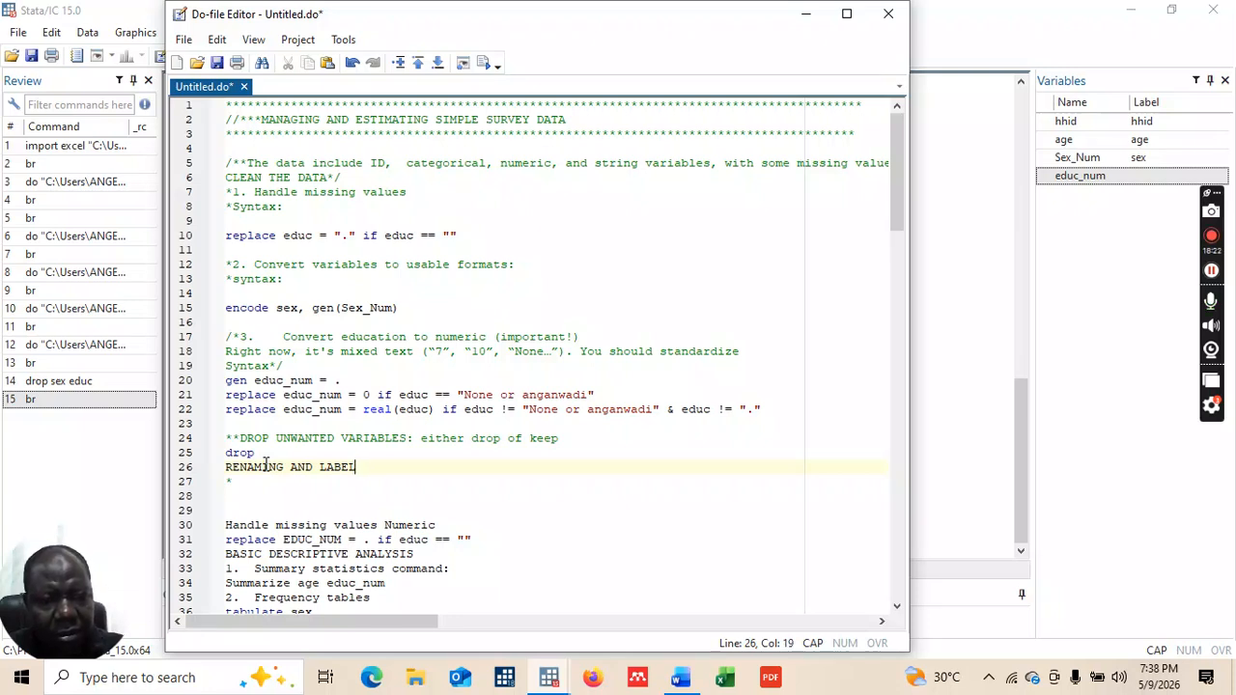
{"action": "key", "text": "BackSpace"}
{"action": "key", "text": "BackSpace"}
{"action": "key", "text": "BackSpace"}
{"action": "key", "text": "BackSpace"}
{"action": "type", "text": "ING A VARIABLE"}
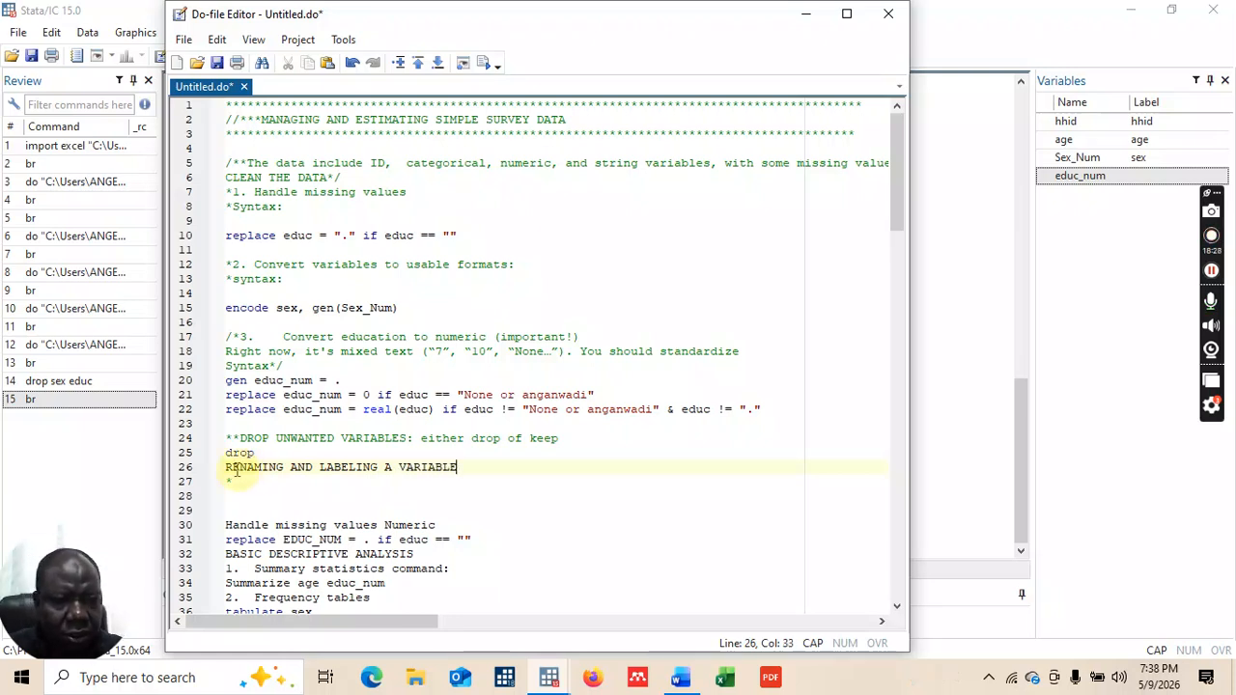
Step: Turn it into the comment *RENAMING AND LABELING A VARIABLE: with a blank line below
{"action": "left_click", "coordinate": [229, 467]}
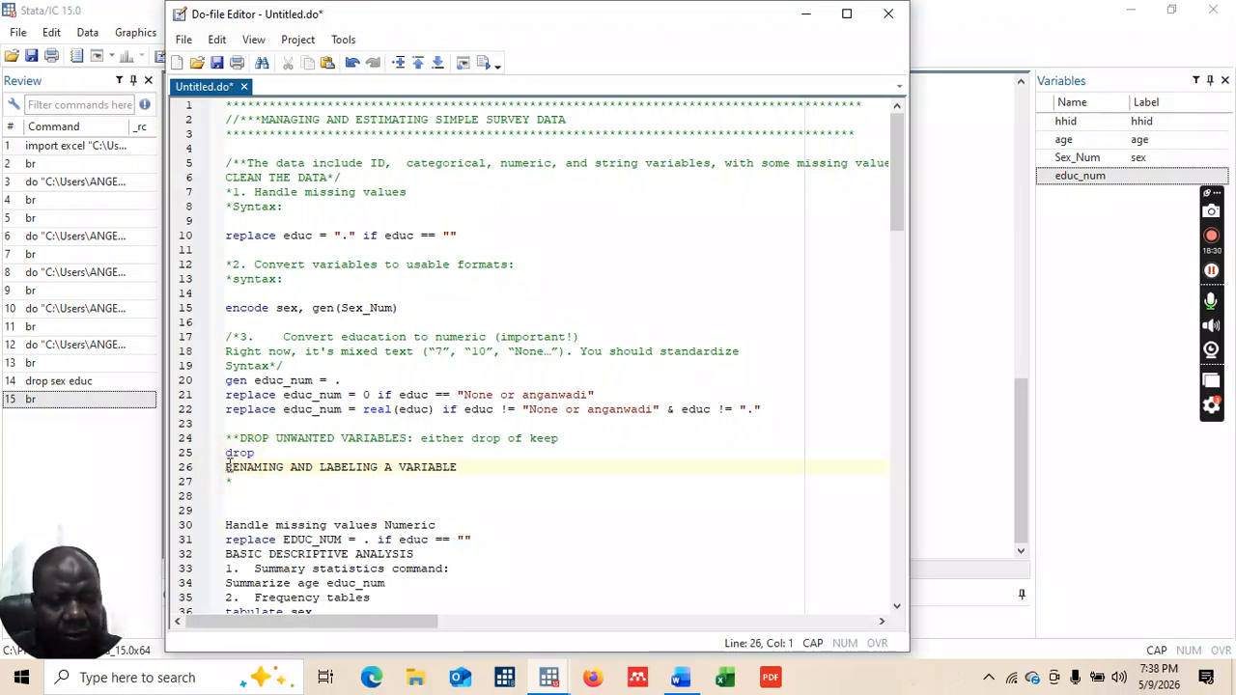
{"action": "type", "text": "*"}
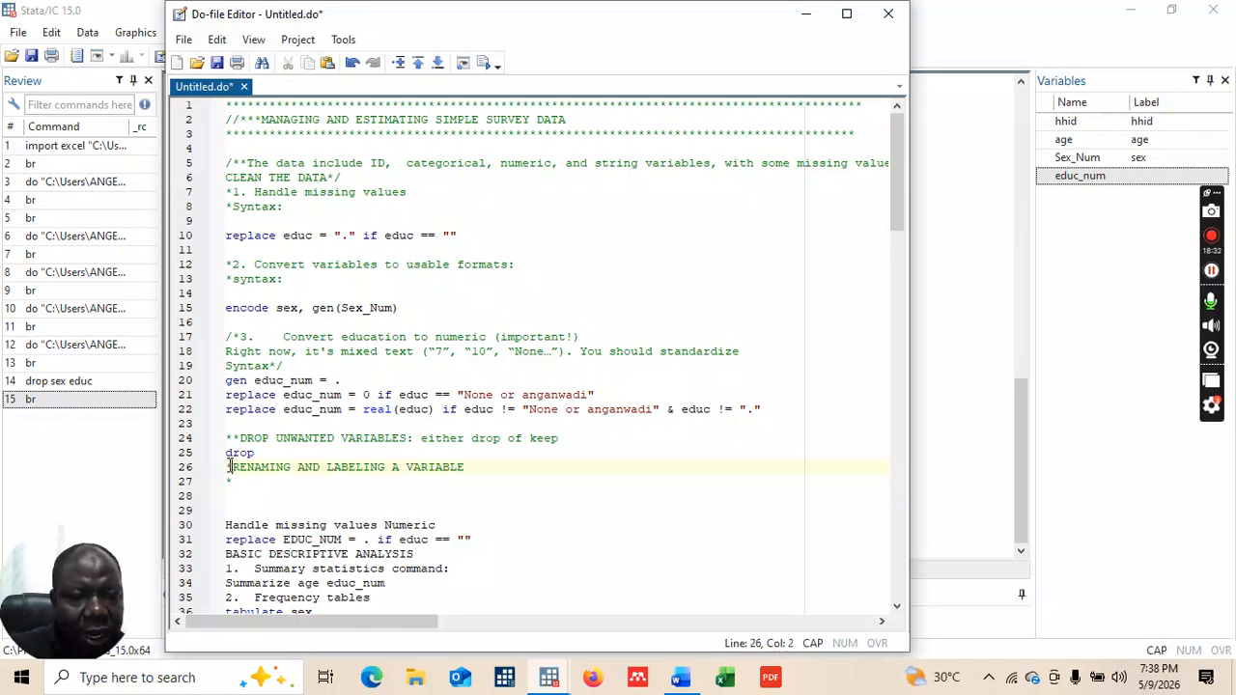
{"action": "left_click", "coordinate": [479, 470]}
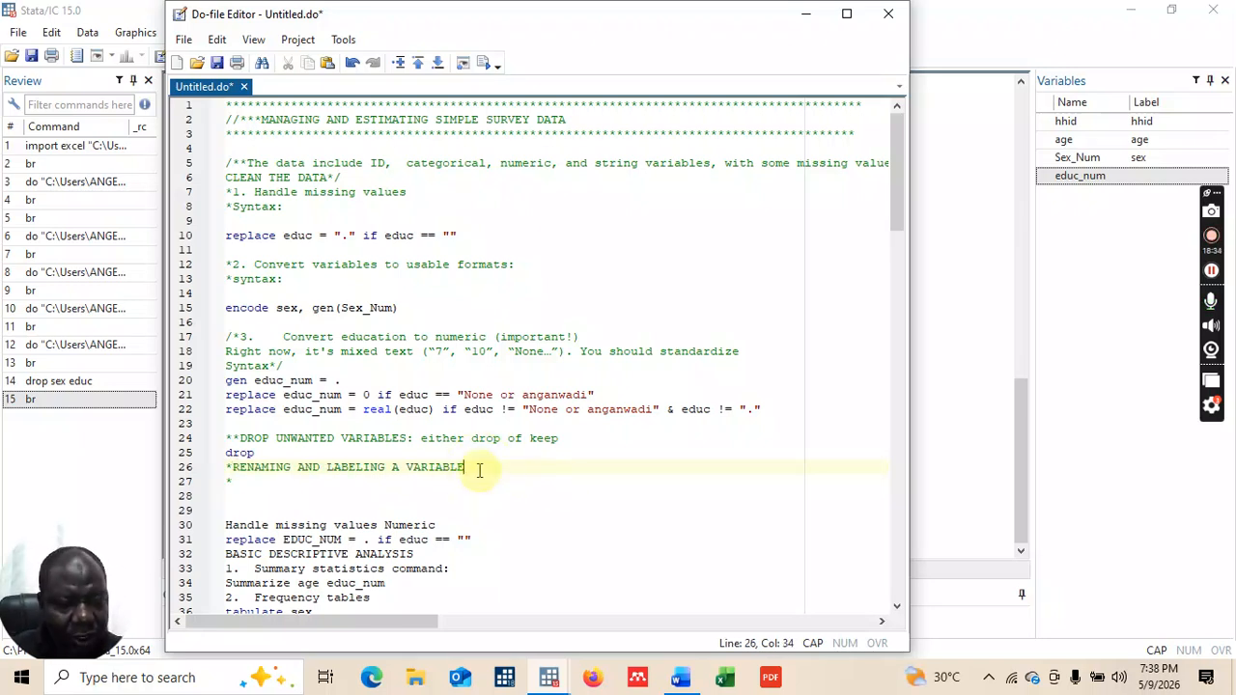
{"action": "type", "text": ":"}
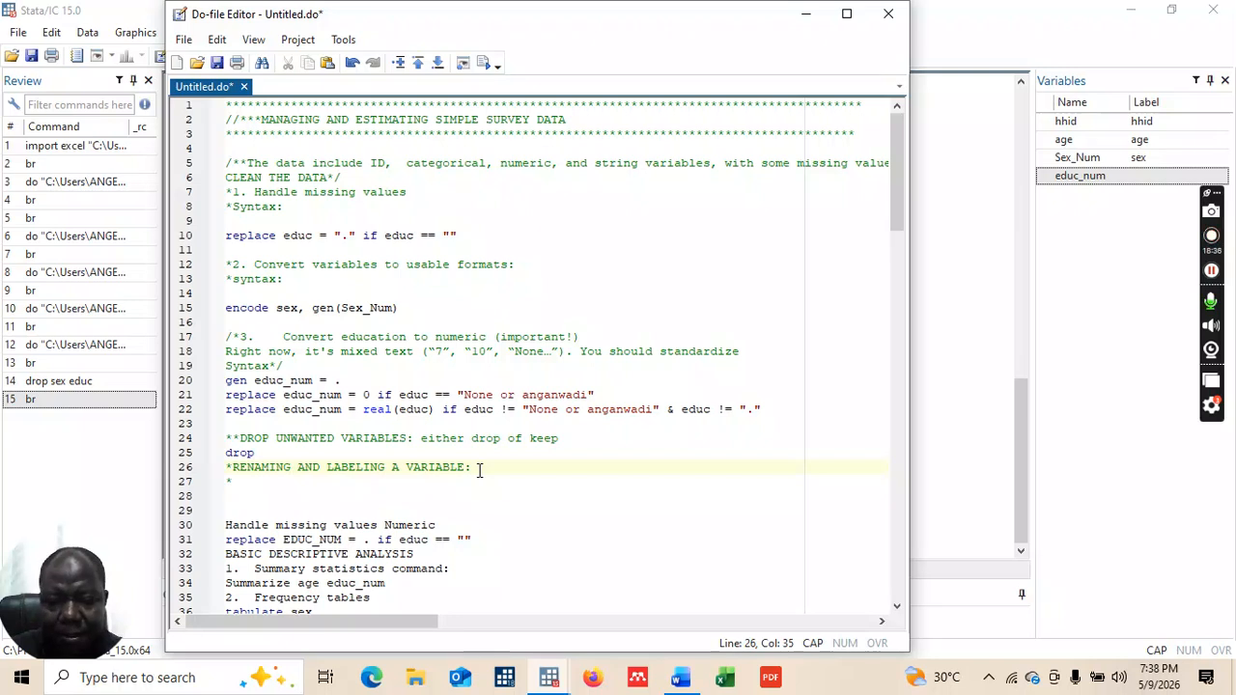
{"action": "key", "text": "Return"}
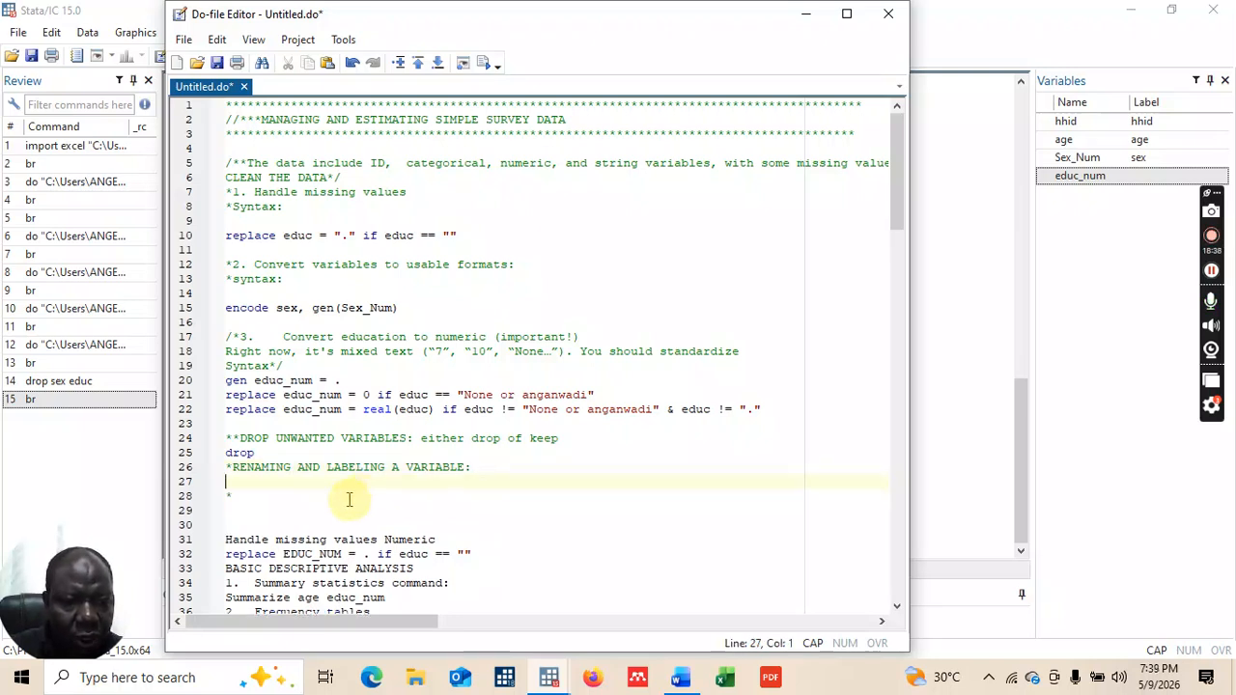
{"action": "left_click", "coordinate": [244, 497]}
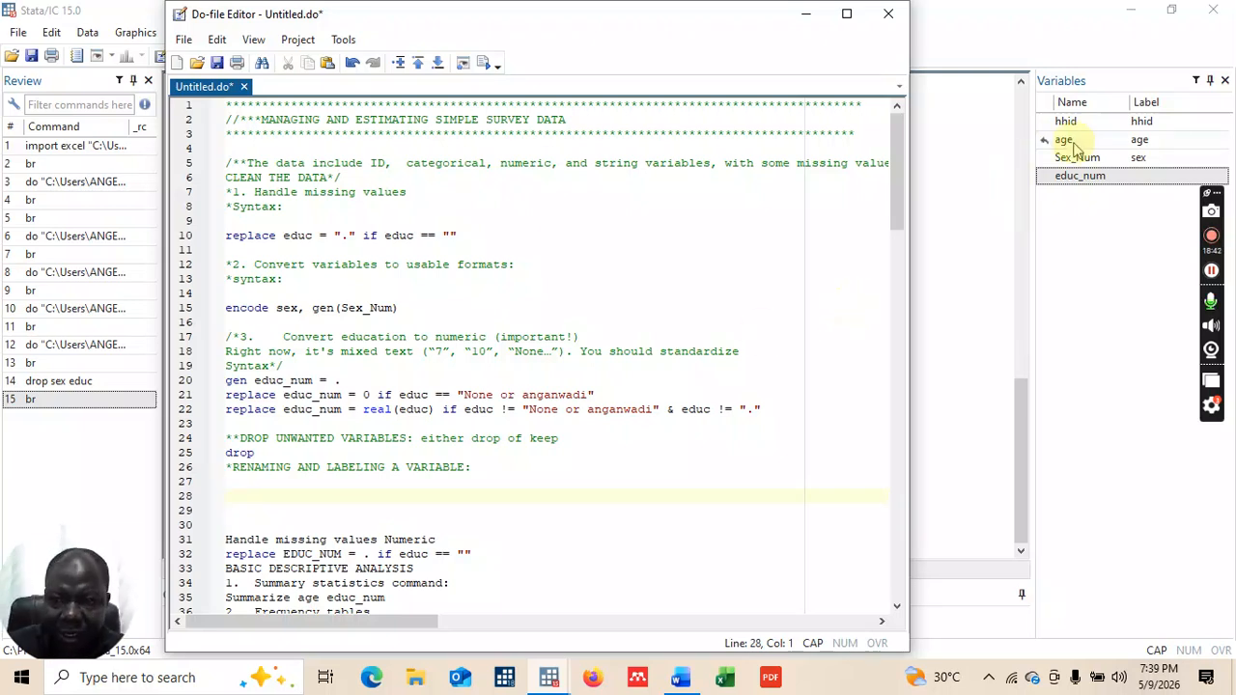
Step: Add a *RENAMING: comment and the command rename hhid ID beneath the heading
{"action": "left_click", "coordinate": [481, 469]}
{"action": "key", "text": "Return"}
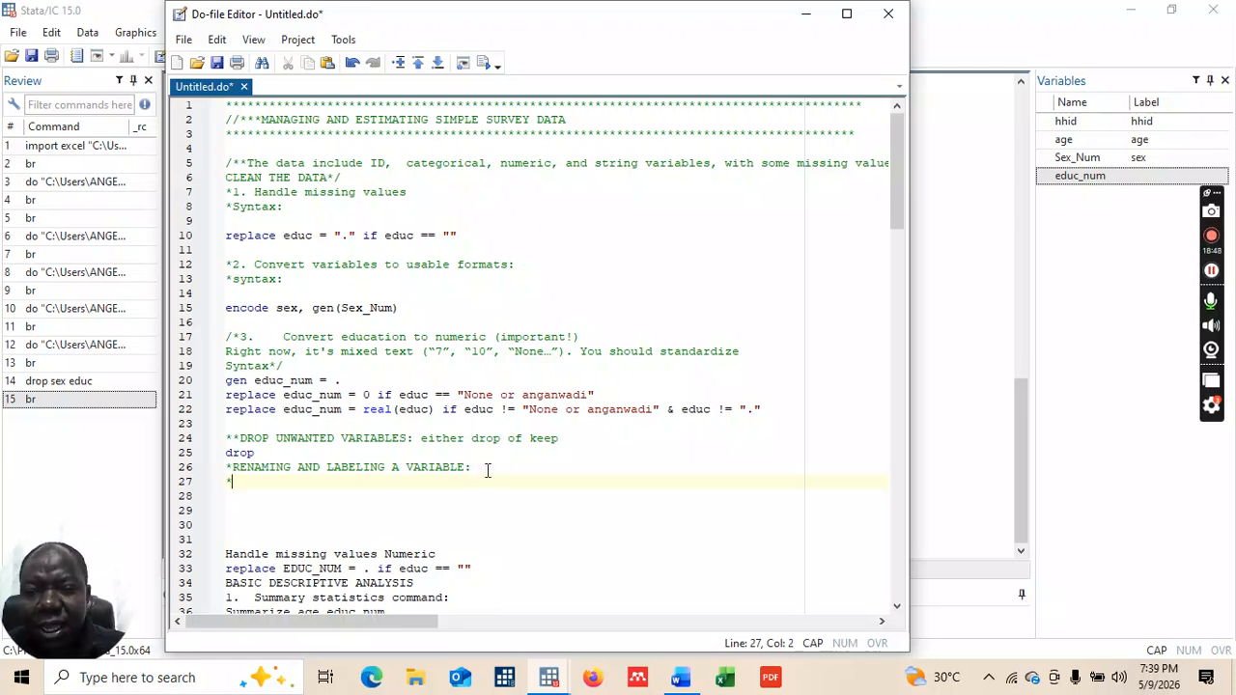
{"action": "key", "text": "Caps_Lock"}
{"action": "type", "text": "sr"}
{"action": "key", "text": "BackSpace"}
{"action": "key", "text": "BackSpace"}
{"action": "key", "text": "Caps_Lock"}
{"action": "type", "text": "RENAMING"}
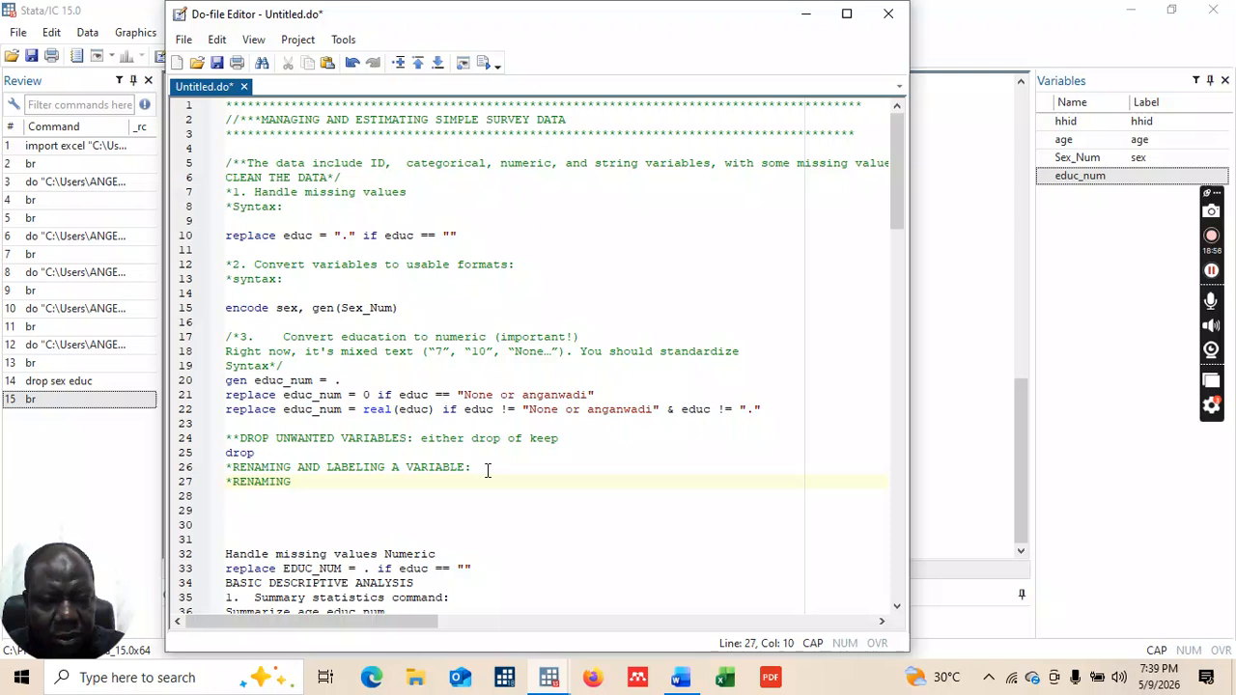
{"action": "type", "text": ":"}
{"action": "key", "text": "Return"}
{"action": "key", "text": "Caps_Lock"}
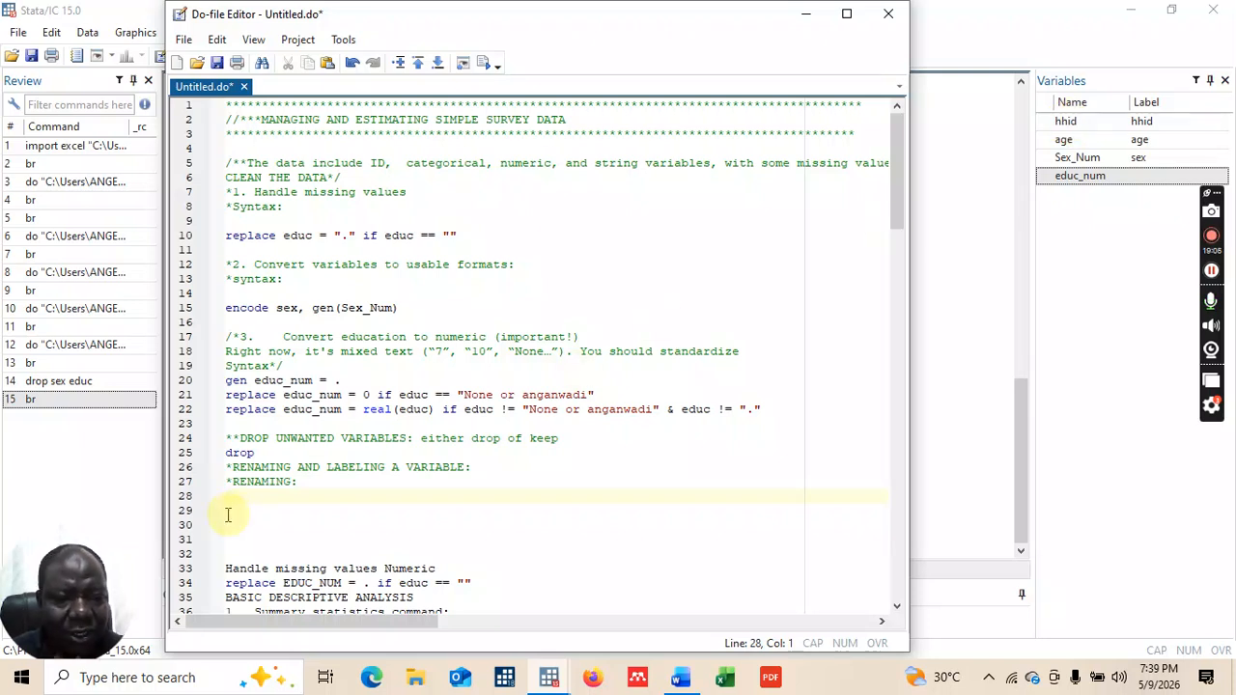
{"action": "type", "text": "rename"}
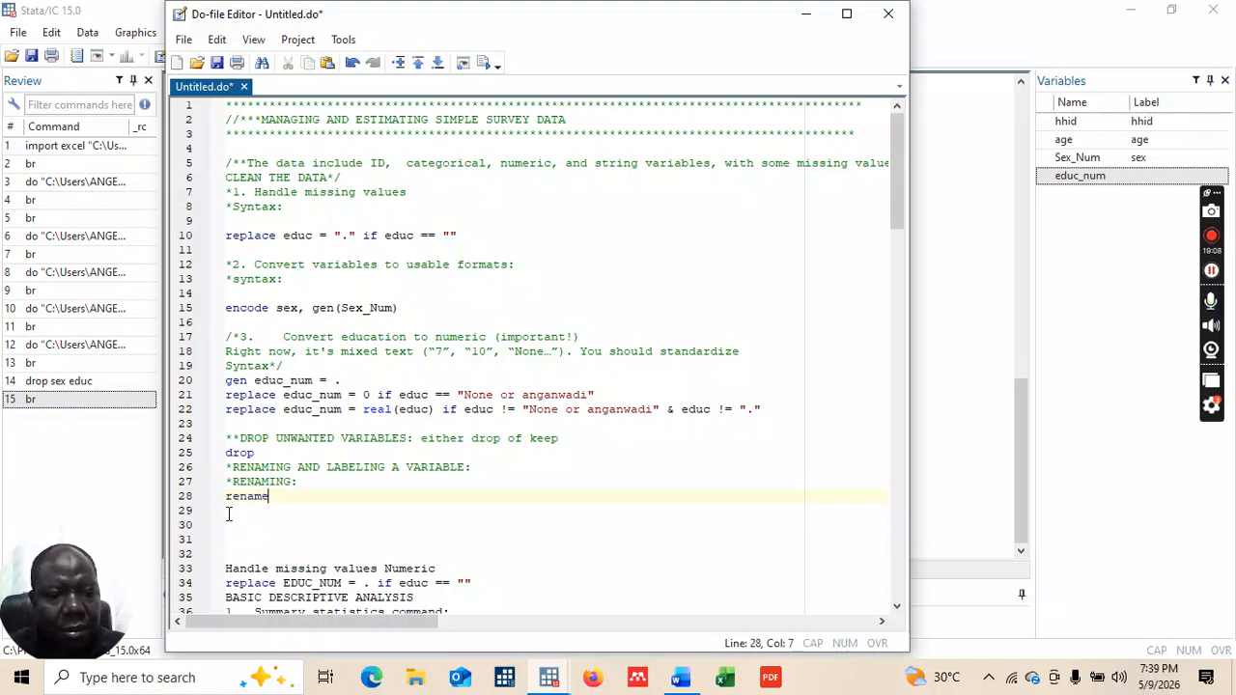
{"action": "type", "text": " hhi"}
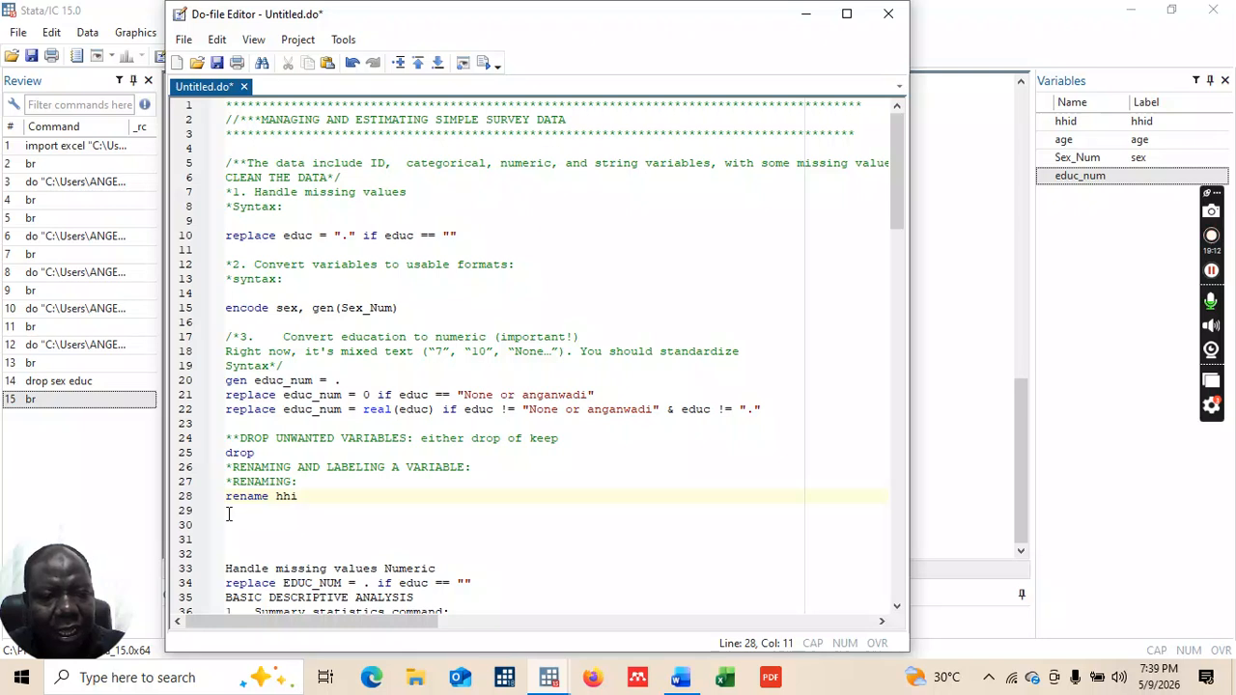
{"action": "type", "text": "d"}
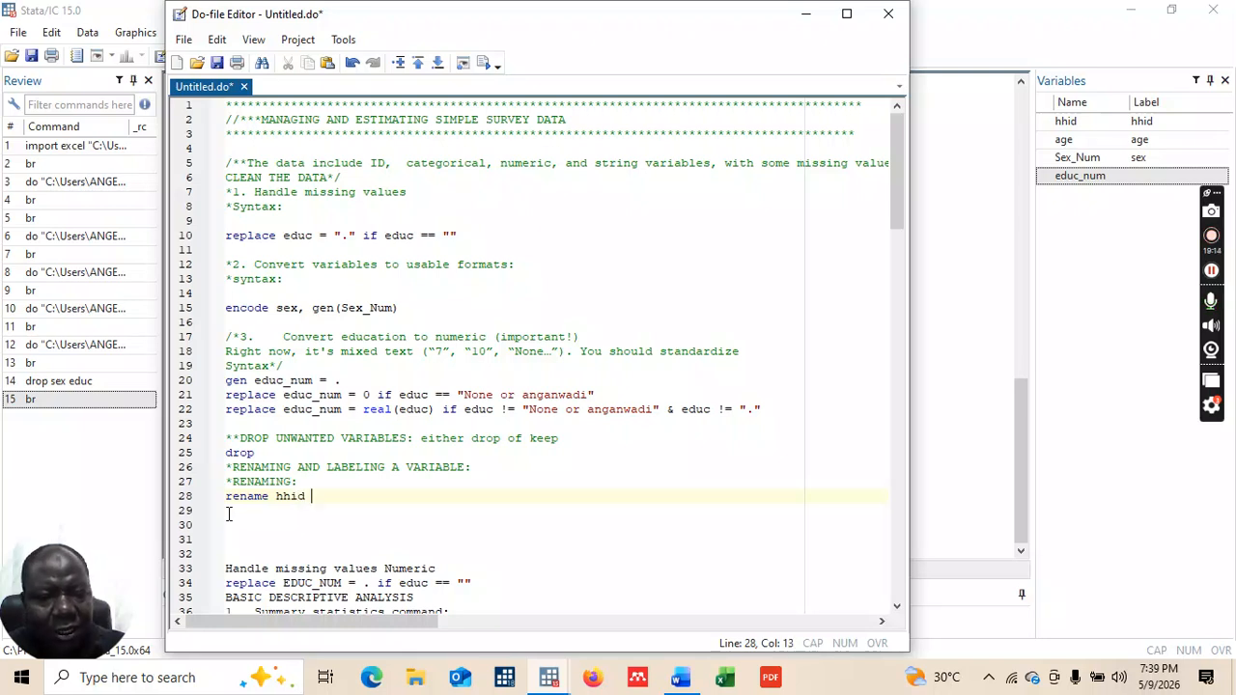
{"action": "type", "text": " ID"}
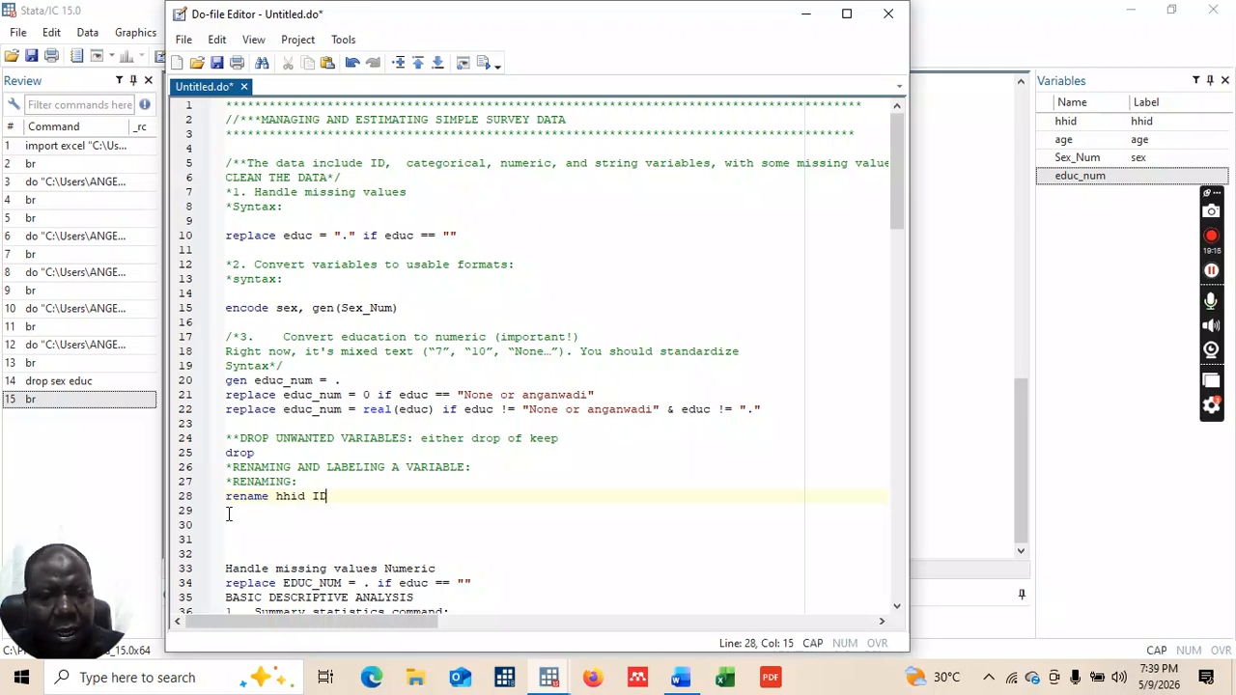
{"action": "key", "text": "Return"}
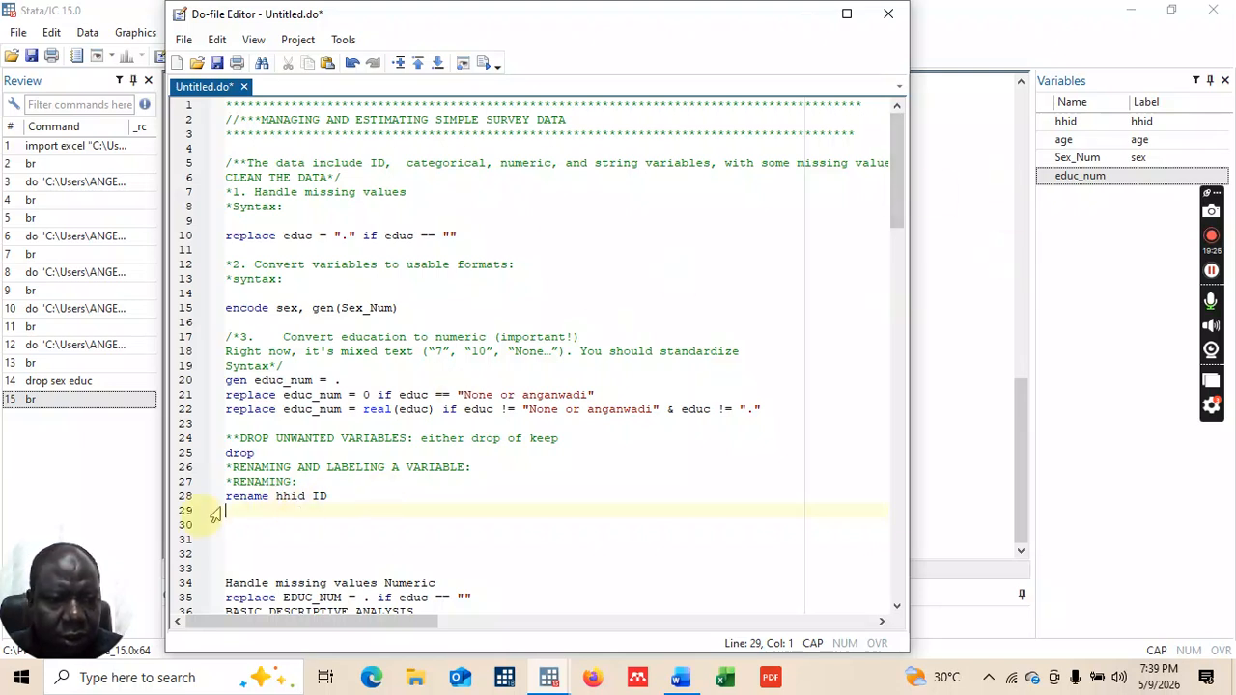
{"action": "left_click_drag", "start_coordinate": [228, 497], "coordinate": [333, 496]}
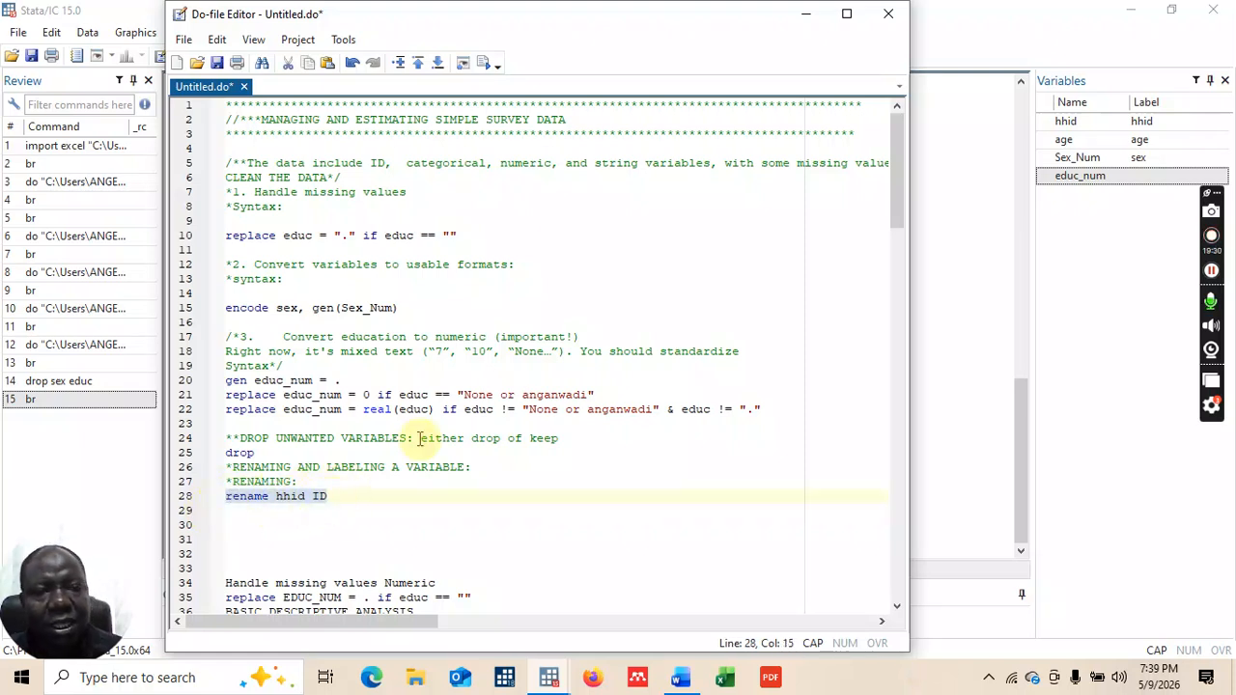
Step: Execute rename hhid ID, then begin a new rename age line below it
{"action": "left_click", "coordinate": [488, 68]}
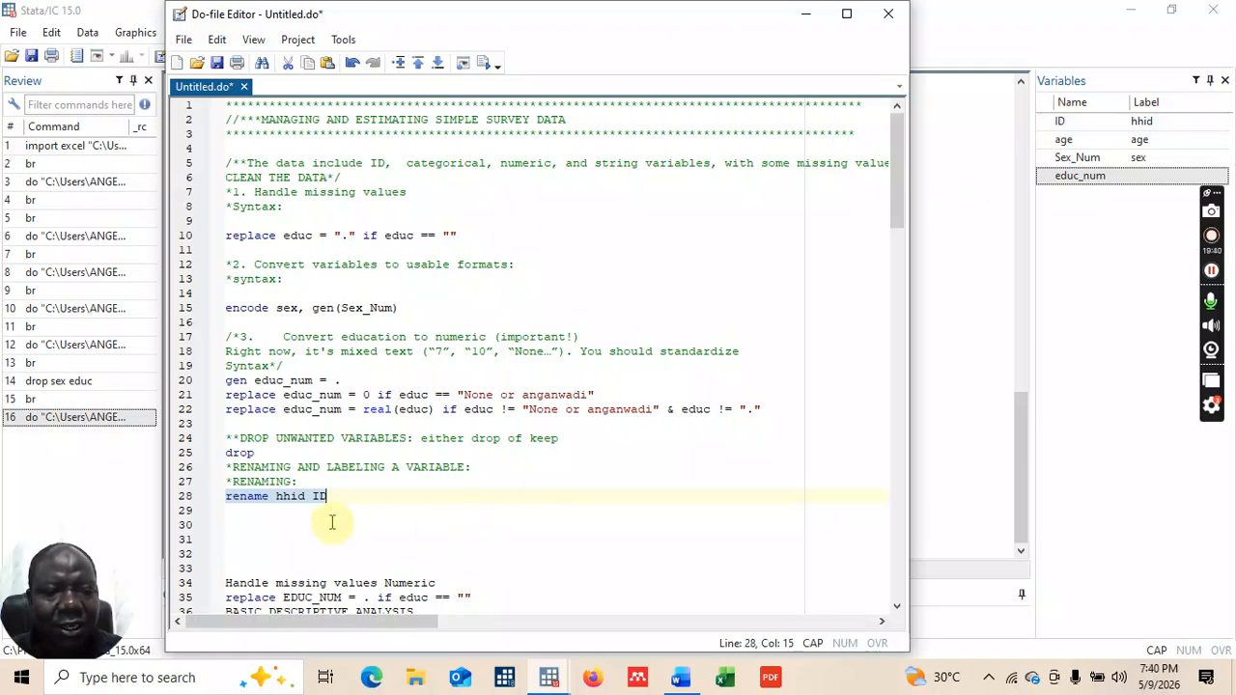
{"action": "left_click", "coordinate": [331, 494]}
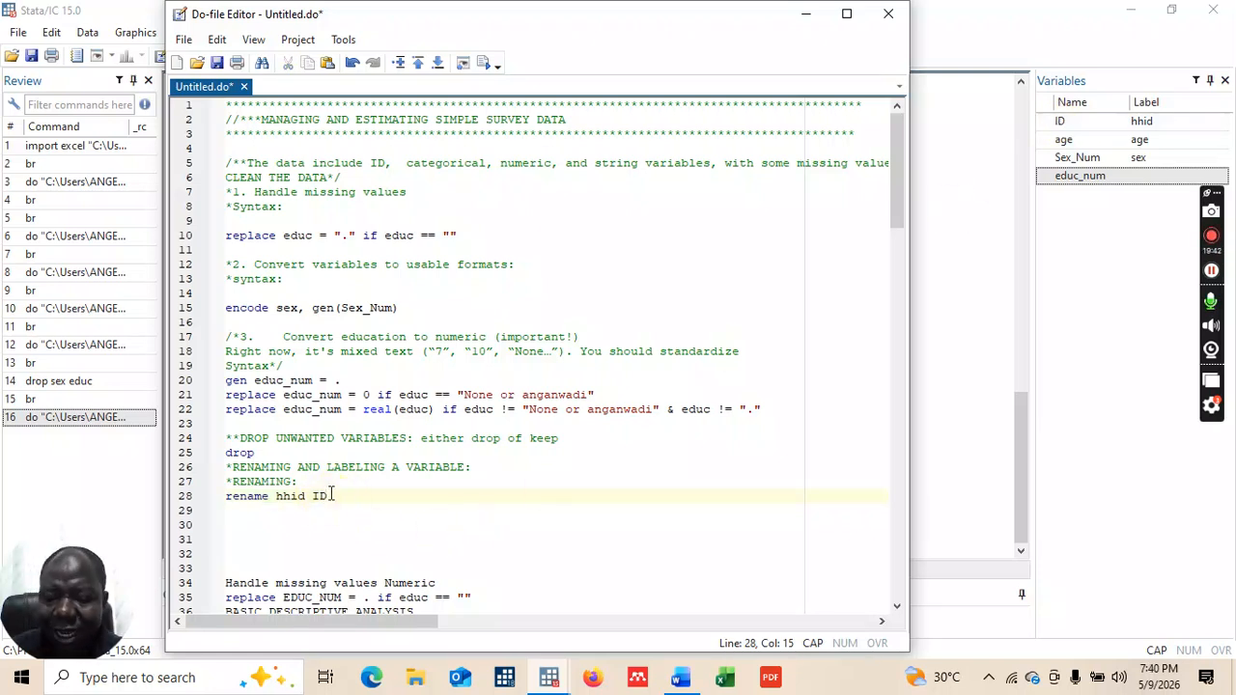
{"action": "key", "text": "Return"}
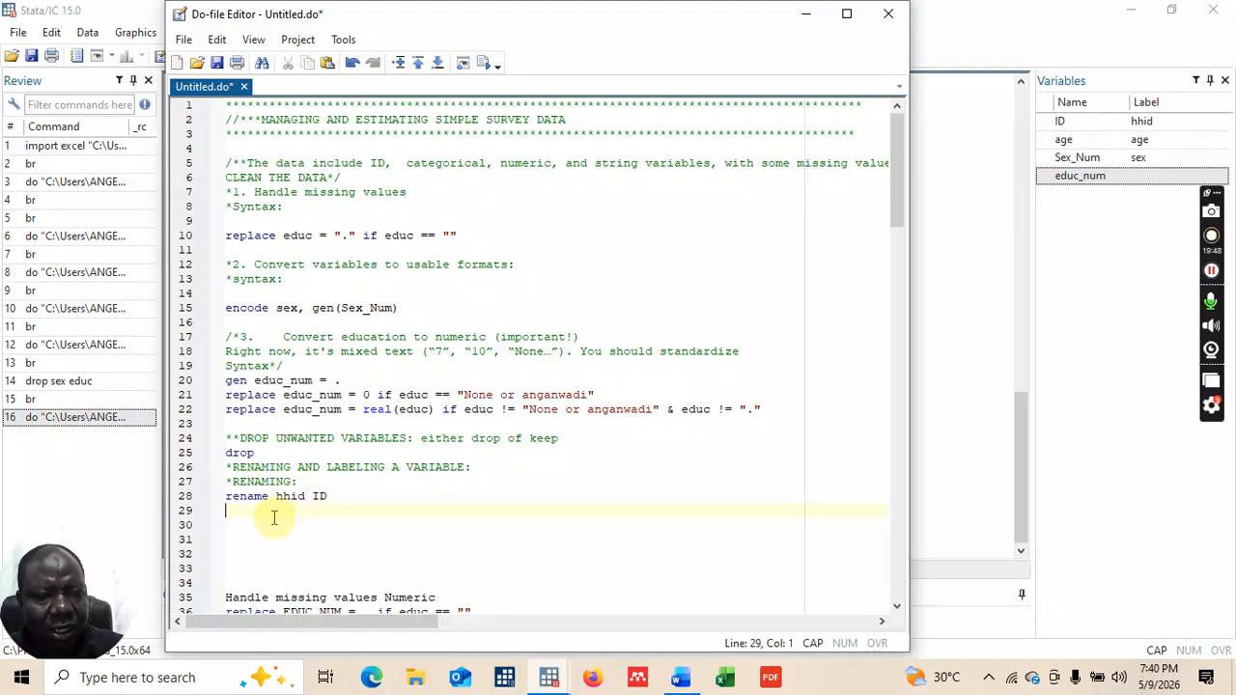
{"action": "type", "text": "NAME"}
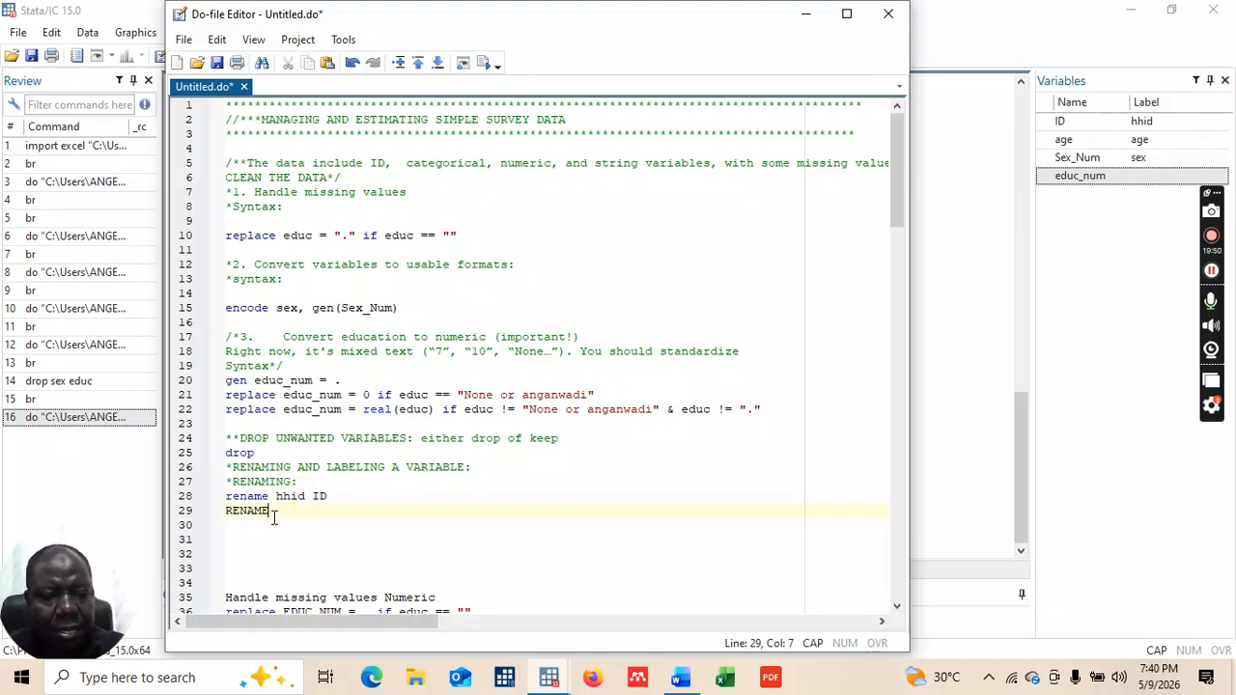
{"action": "key", "text": "BackSpace"}
{"action": "key", "text": "BackSpace"}
{"action": "key", "text": "BackSpace"}
{"action": "key", "text": "BackSpace"}
{"action": "key", "text": "BackSpace"}
{"action": "key", "text": "BackSpace"}
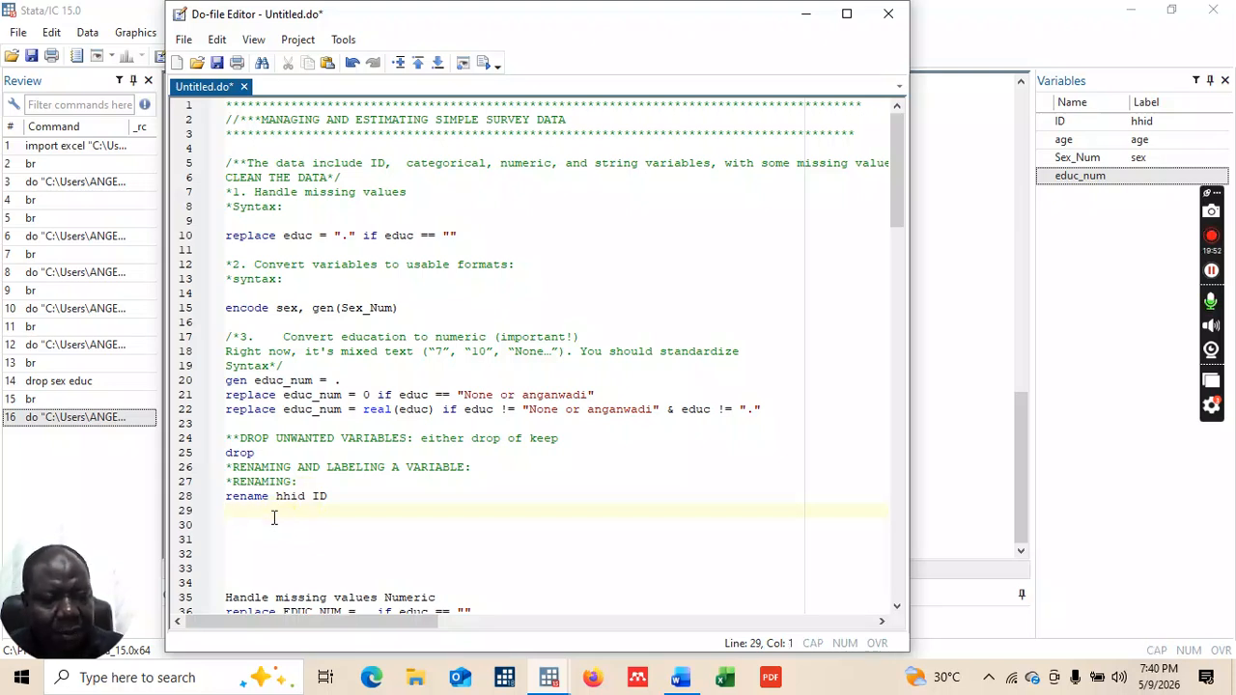
{"action": "key", "text": "Return"}
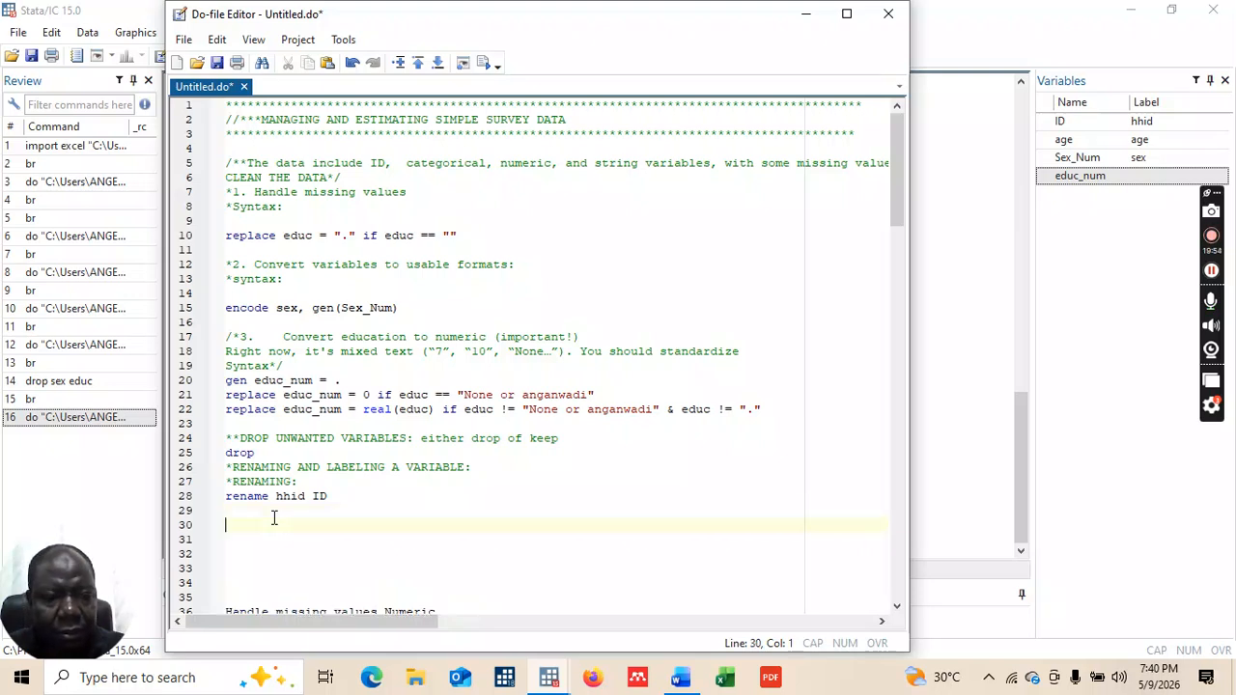
{"action": "type", "text": "rena"}
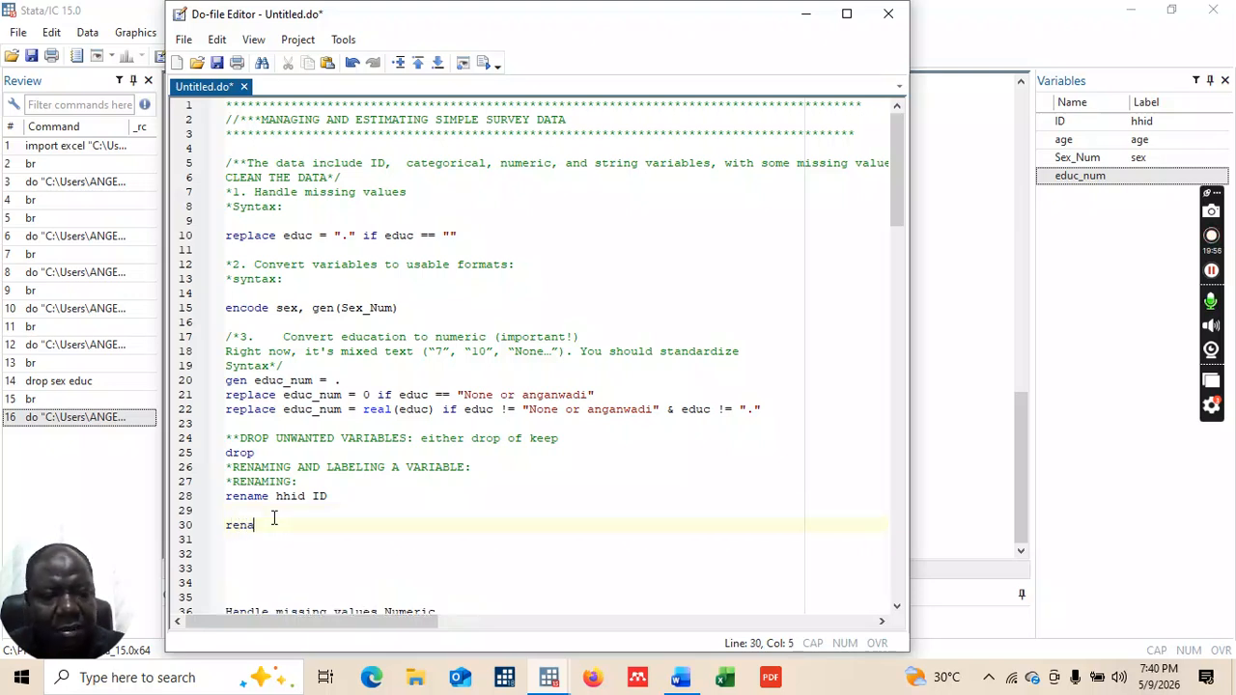
{"action": "type", "text": "me age"}
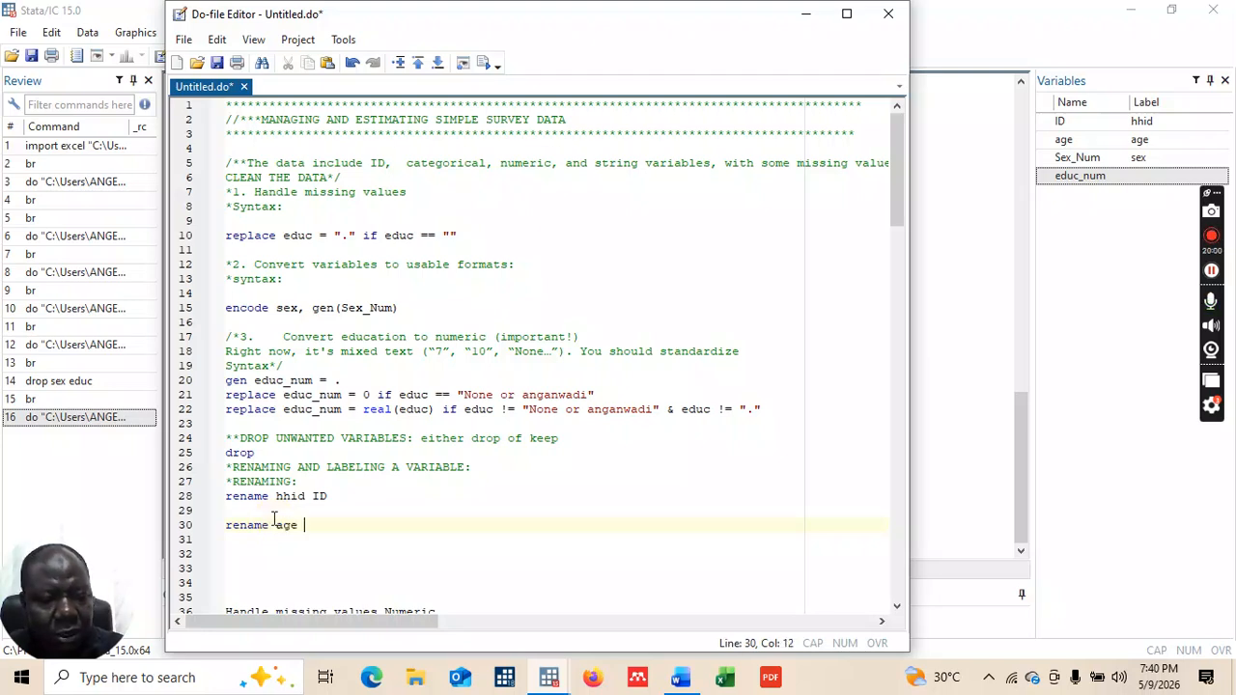
Step: Add 'rename age AGE' on line 30 and execute it so the variable becomes AGE
{"action": "key", "text": "Caps_Lock"}
{"action": "type", "text": "AGE"}
{"action": "key", "text": "Return"}
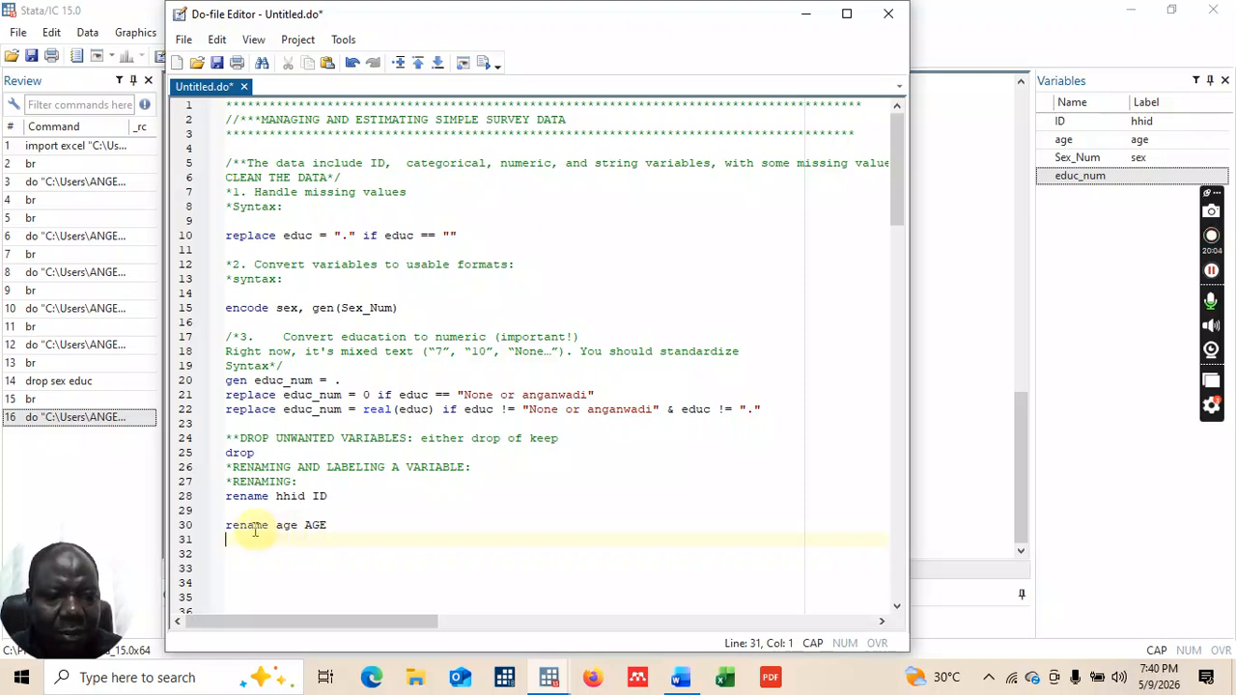
{"action": "key", "text": "ctrl+z"}
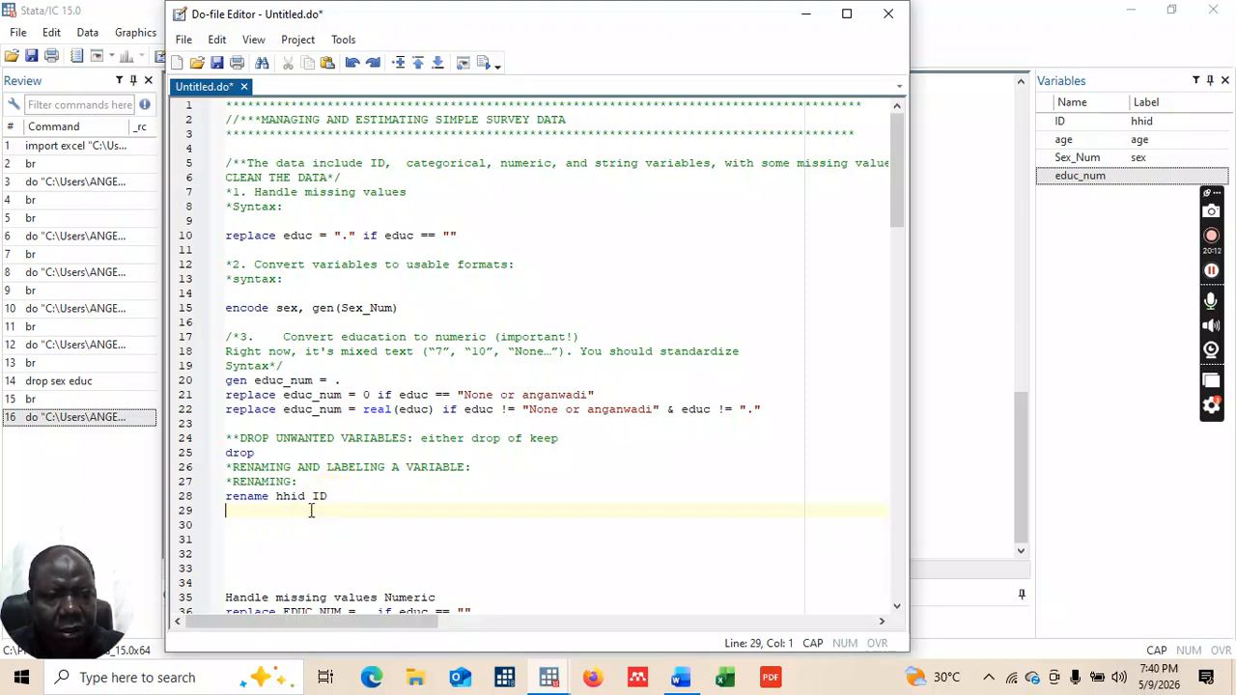
{"action": "left_click", "coordinate": [375, 64]}
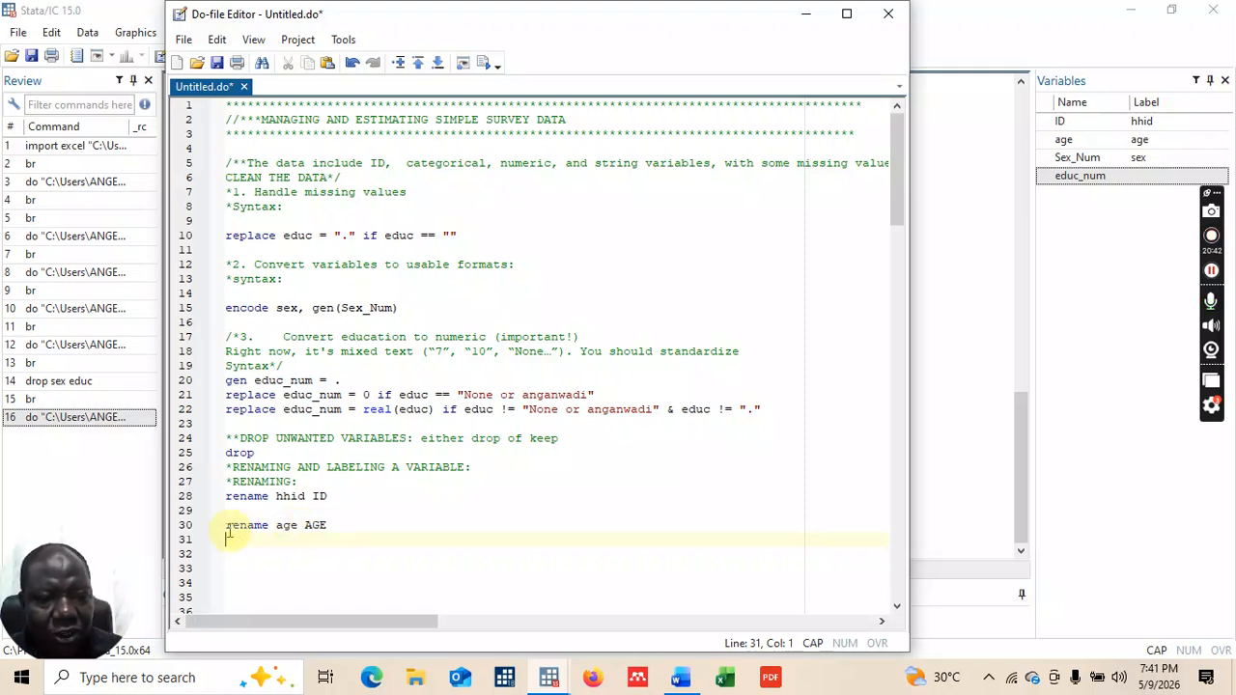
{"action": "left_click_drag", "start_coordinate": [226, 524], "coordinate": [353, 525]}
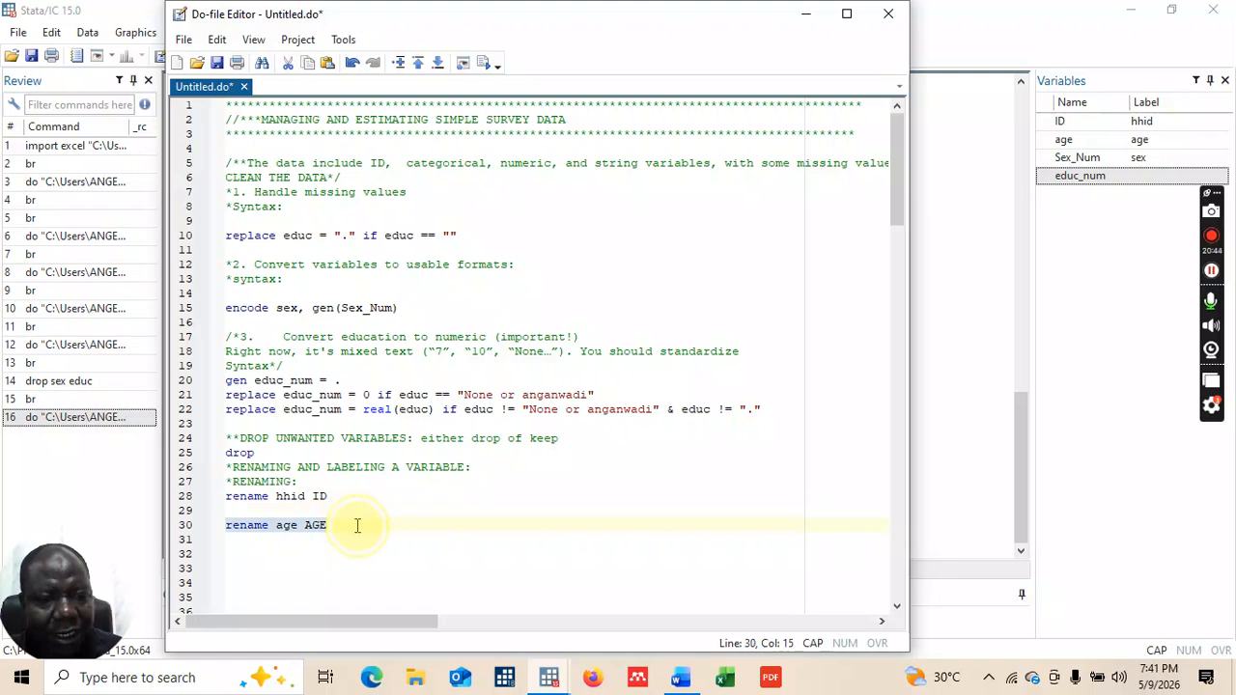
{"action": "left_click", "coordinate": [486, 62]}
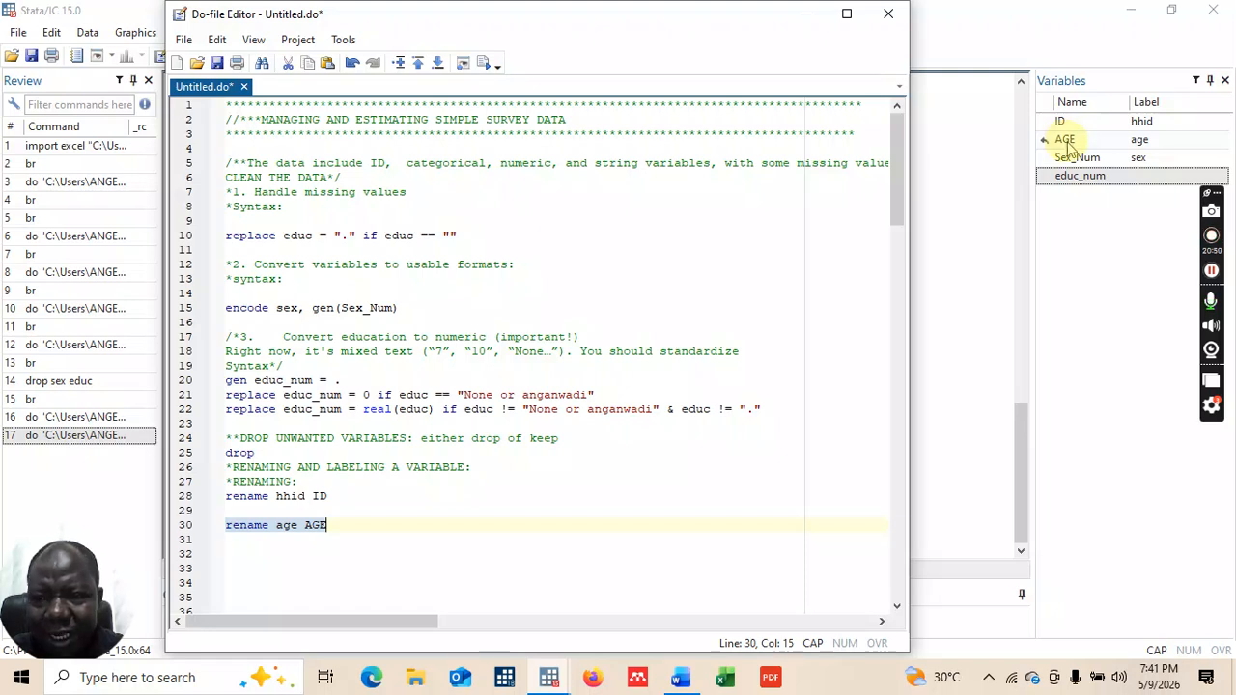
{"action": "left_click", "coordinate": [340, 527]}
Step: Write 'rename Sex_Num Sex' on line 31 and execute that line
{"action": "key", "text": "Return"}
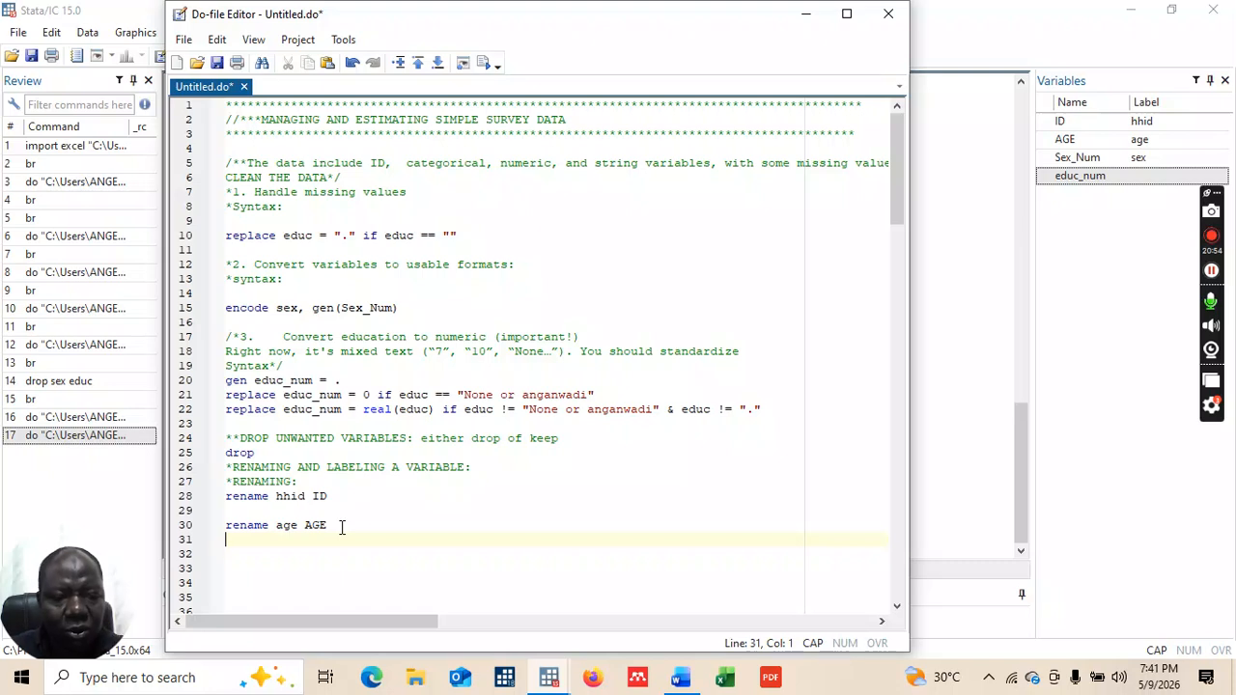
{"action": "type", "text": "rename"}
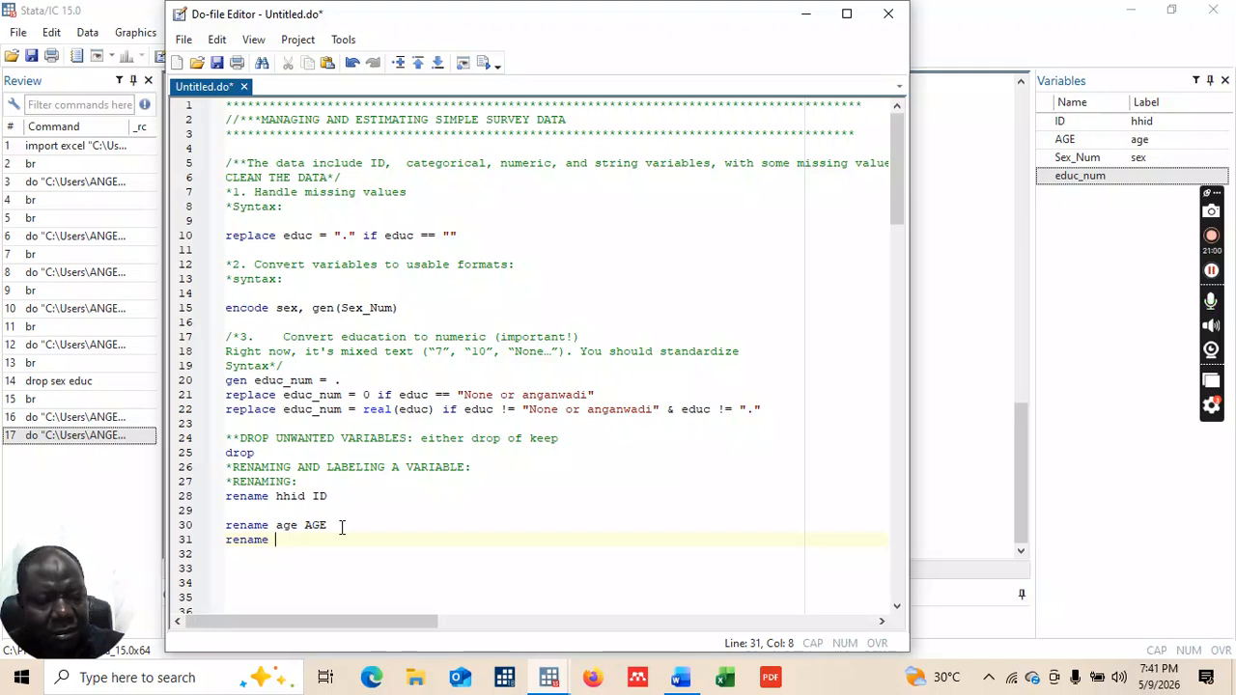
{"action": "type", "text": "Sex "}
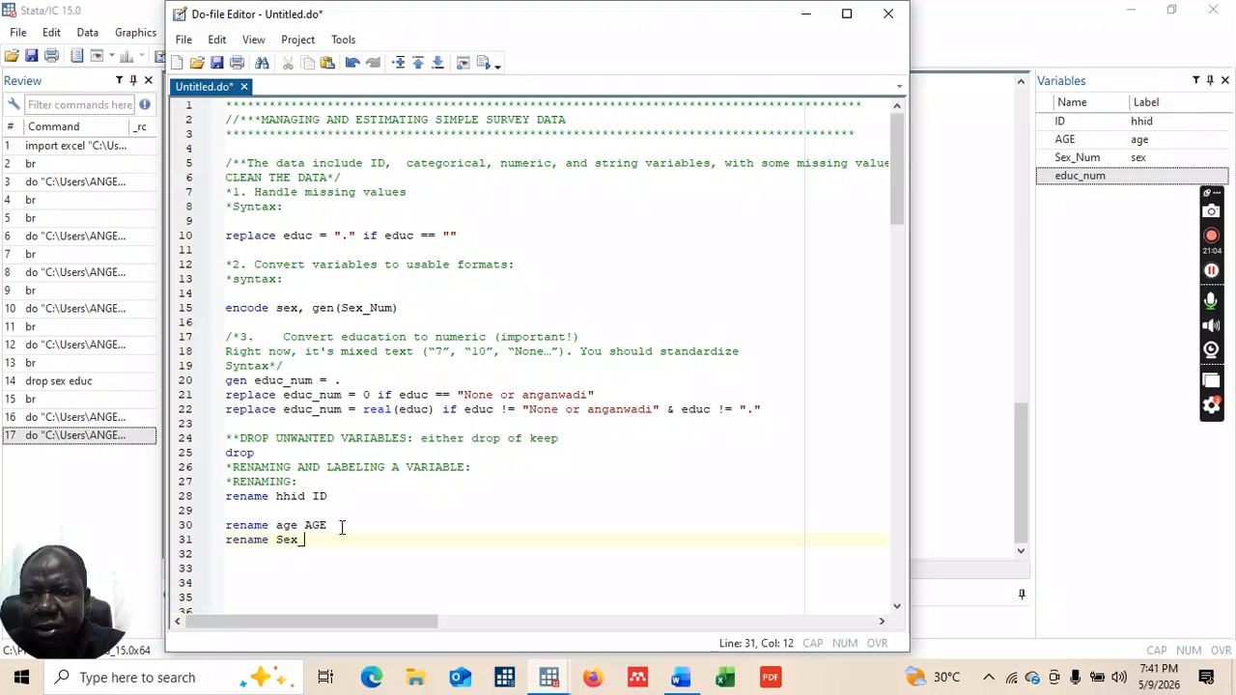
{"action": "type", "text": "Num"}
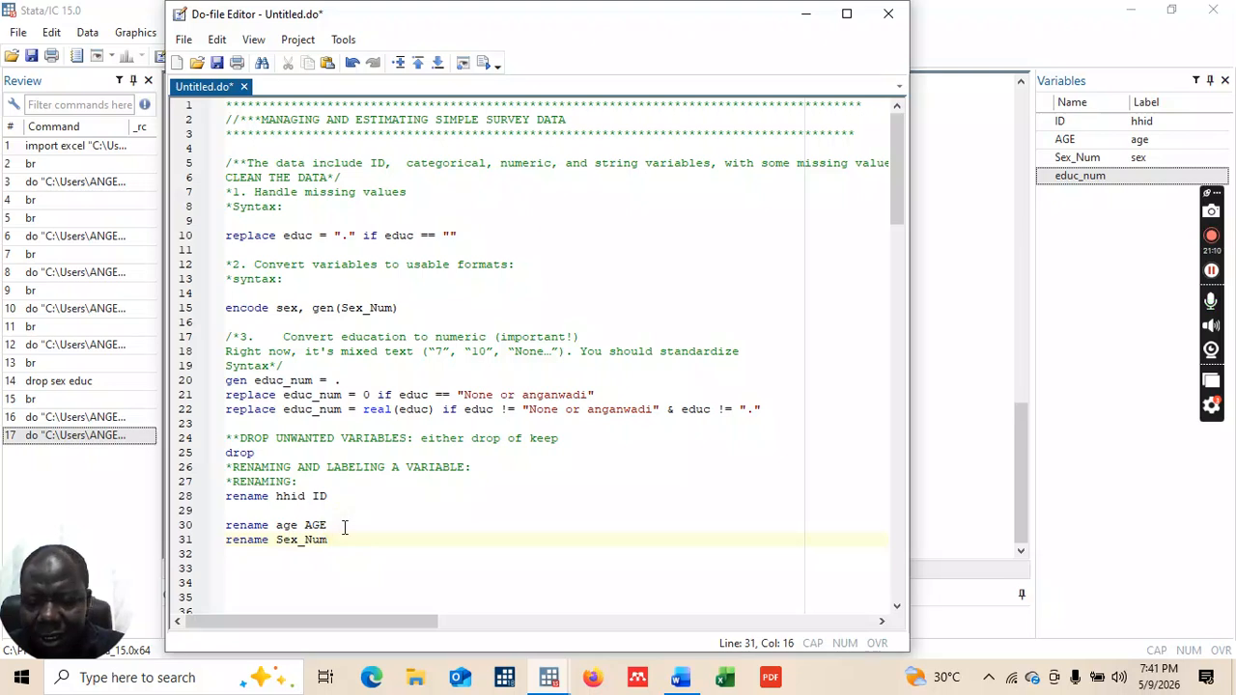
{"action": "type", "text": "Sex"}
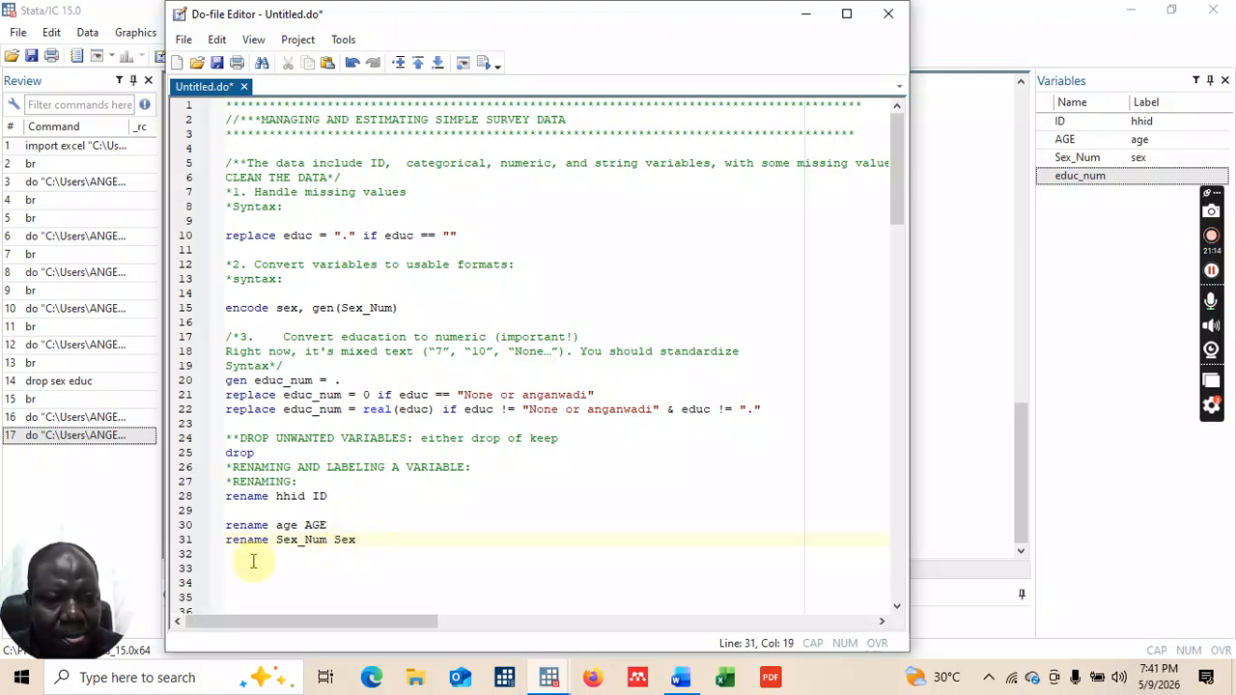
{"action": "left_click_drag", "start_coordinate": [226, 541], "coordinate": [361, 541]}
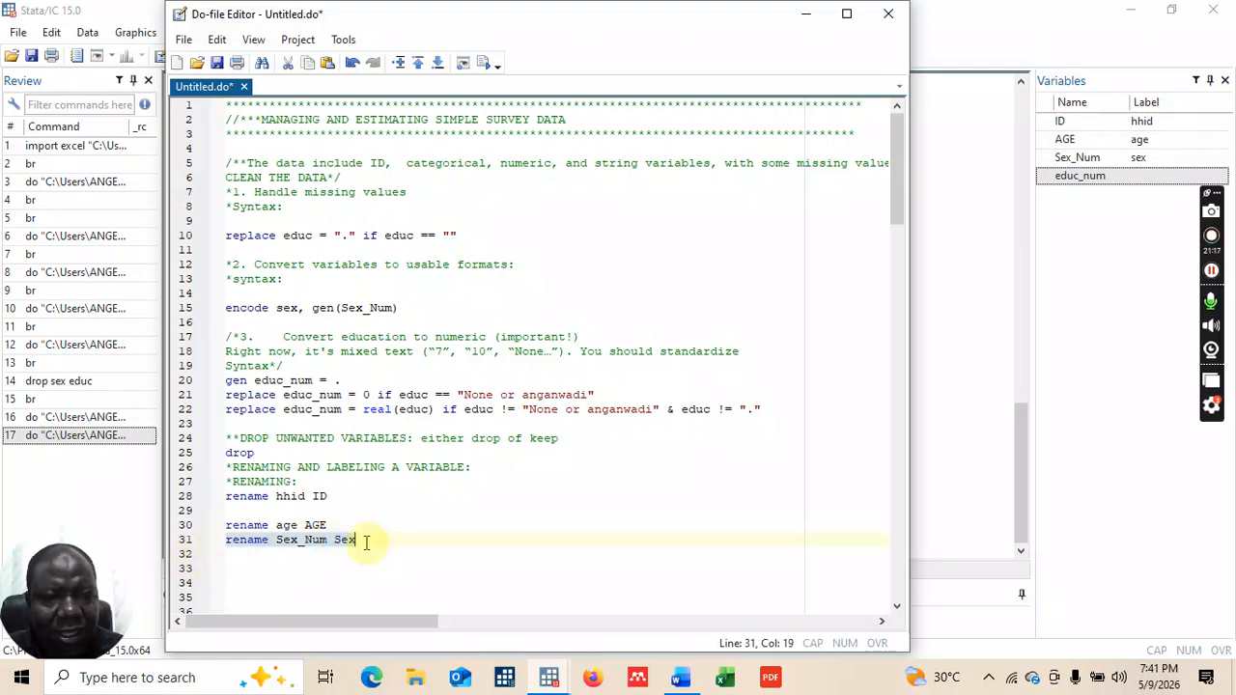
{"action": "left_click", "coordinate": [485, 63]}
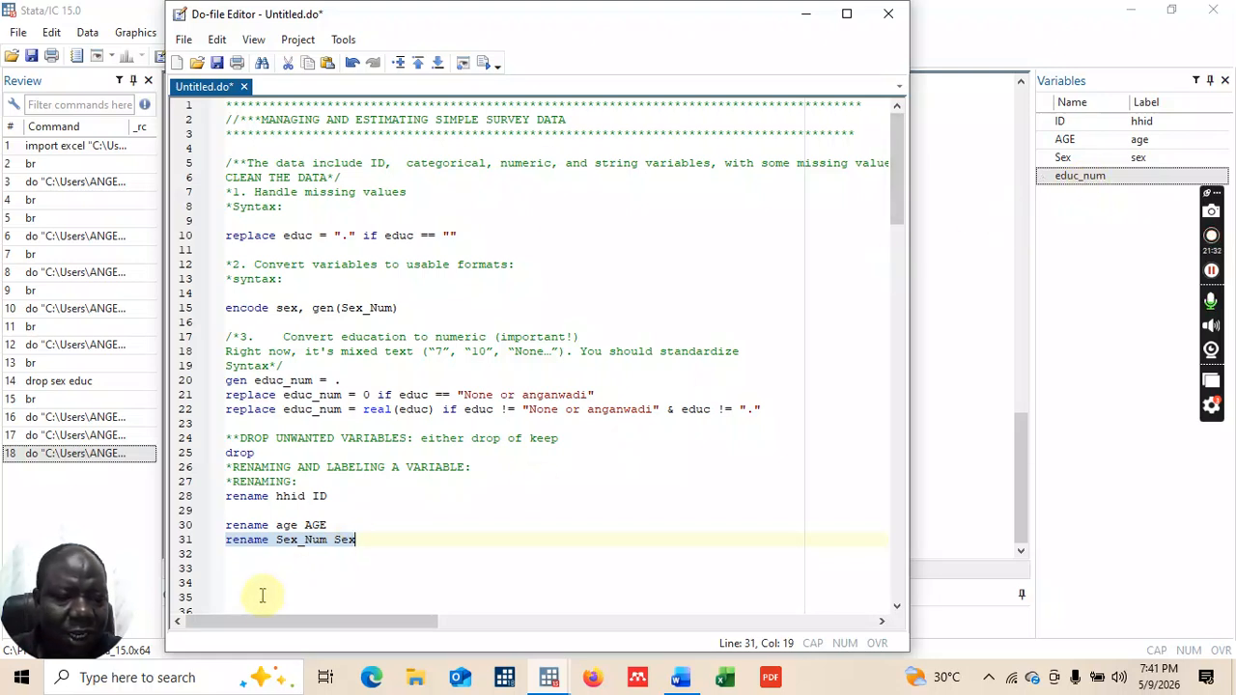
Step: Start line 32 with 'renamde educ' followed by a draft new variable name
{"action": "left_click", "coordinate": [362, 539]}
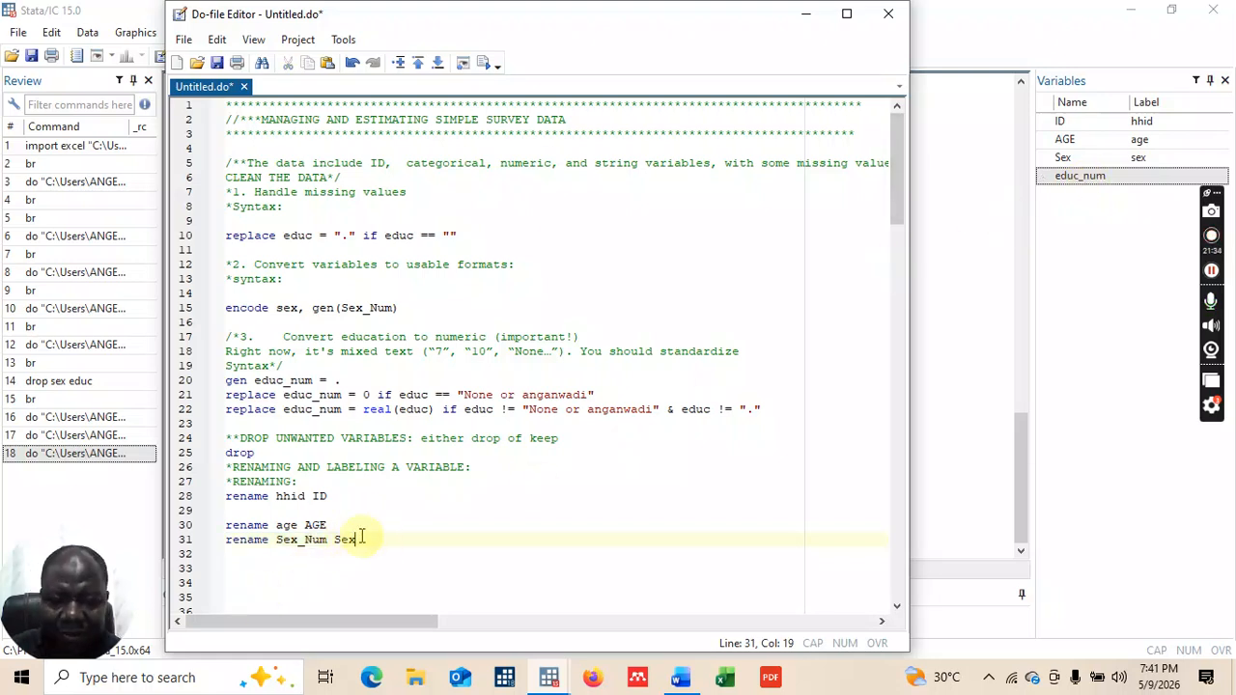
{"action": "key", "text": "Return"}
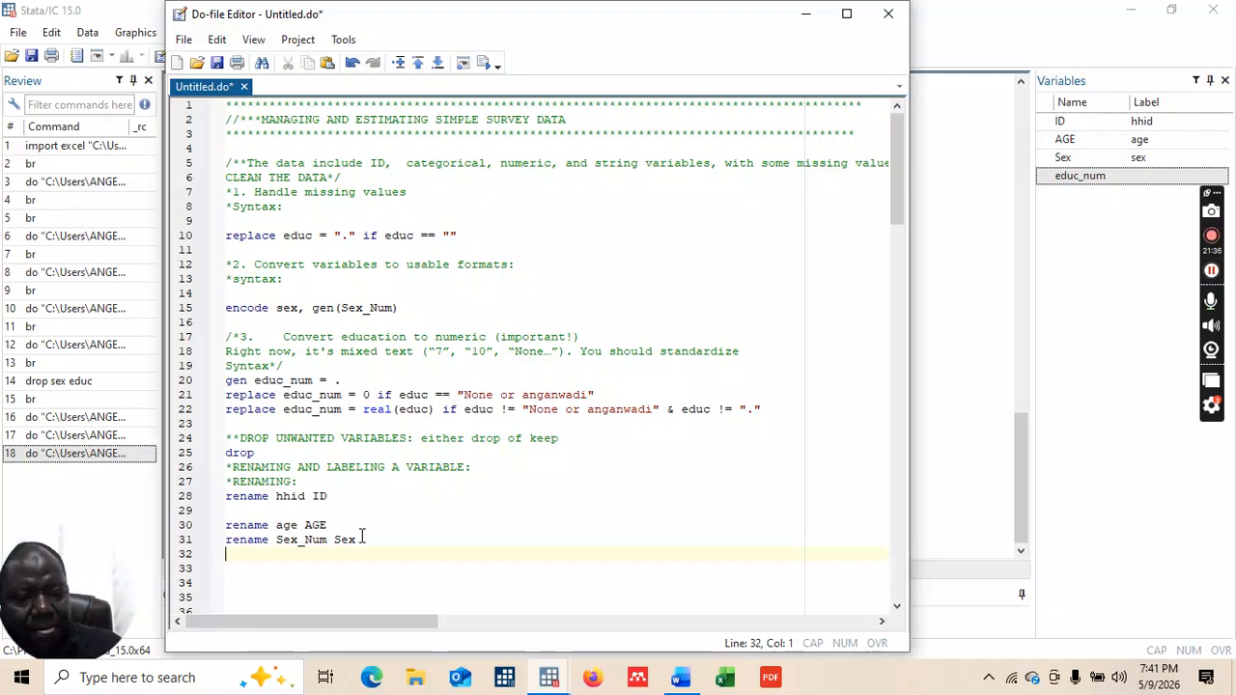
{"action": "type", "text": "renamde"}
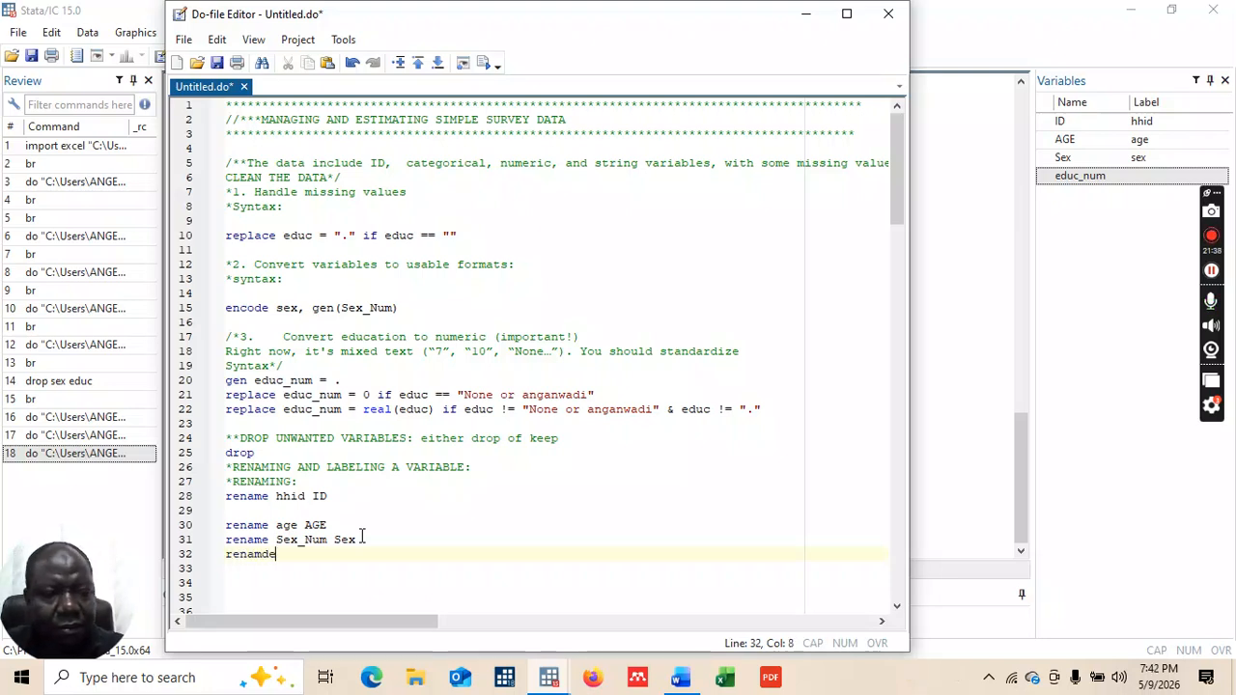
{"action": "type", "text": " educ_num"}
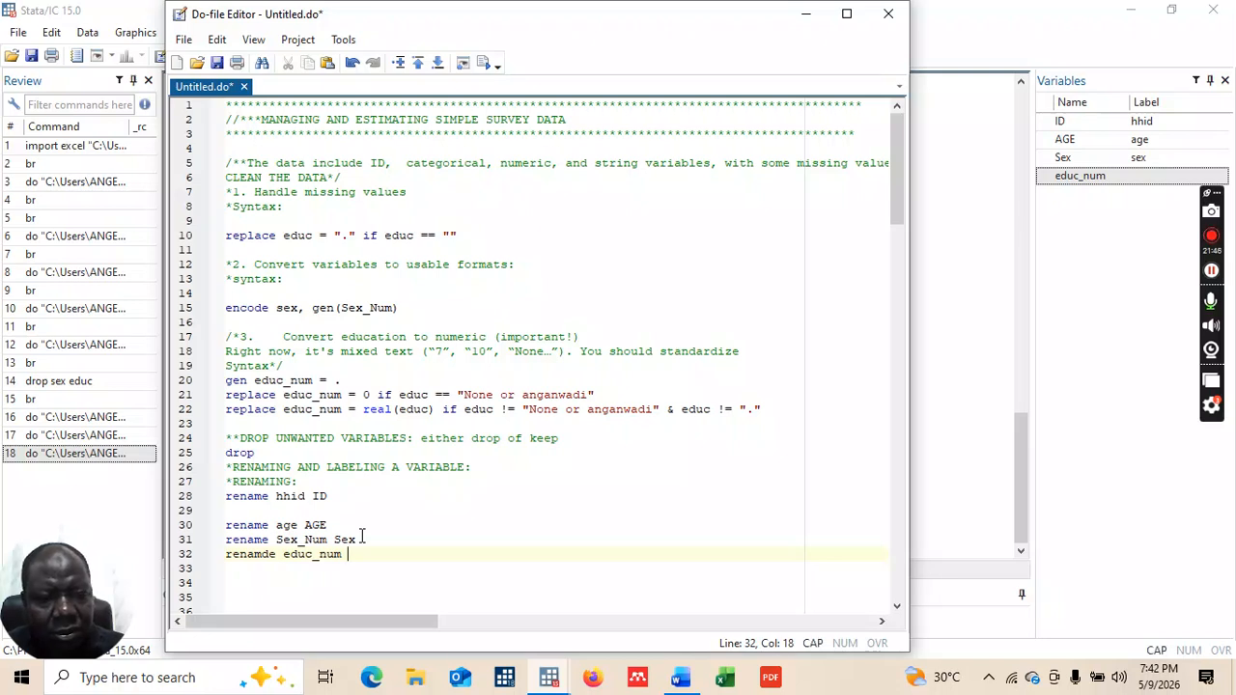
{"action": "type", "text": "eDUC"}
{"action": "key", "text": "BackSpace"}
{"action": "key", "text": "BackSpace"}
{"action": "key", "text": "BackSpace"}
{"action": "type", "text": "Educ"}
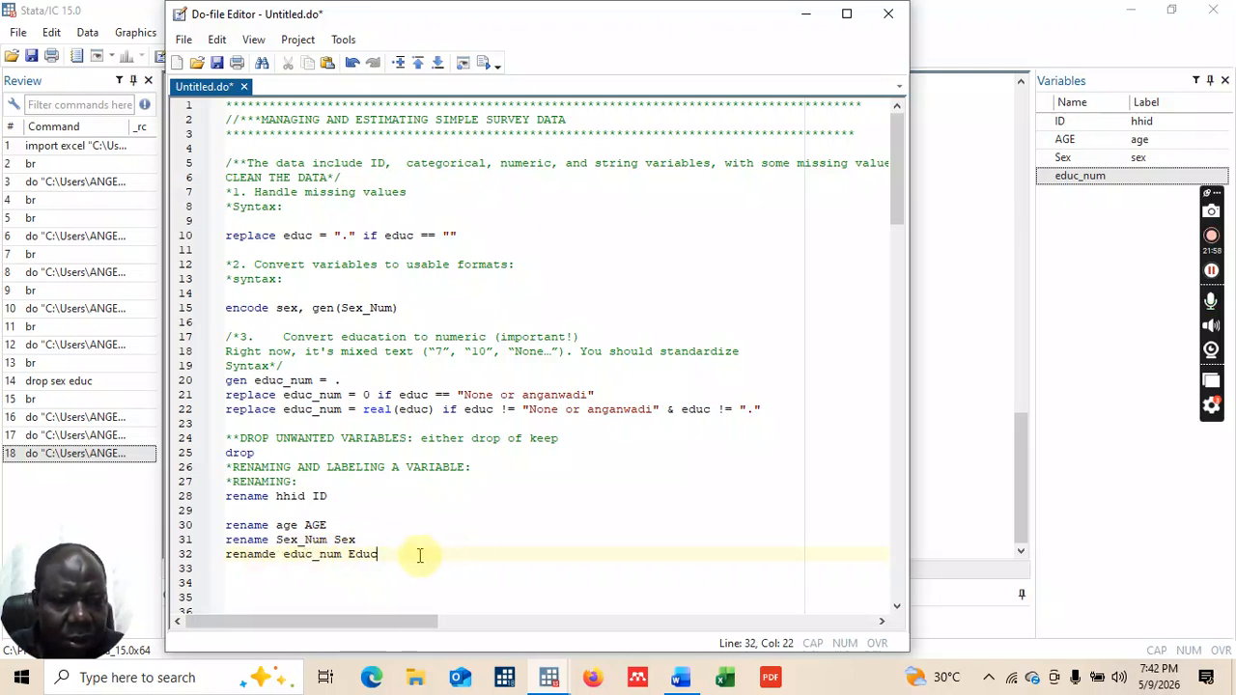
Step: Correct the new name to capital EDUC and execute line 32, which fails with error 199
{"action": "key", "text": "BackSpace"}
{"action": "key", "text": "BackSpace"}
{"action": "key", "text": "BackSpace"}
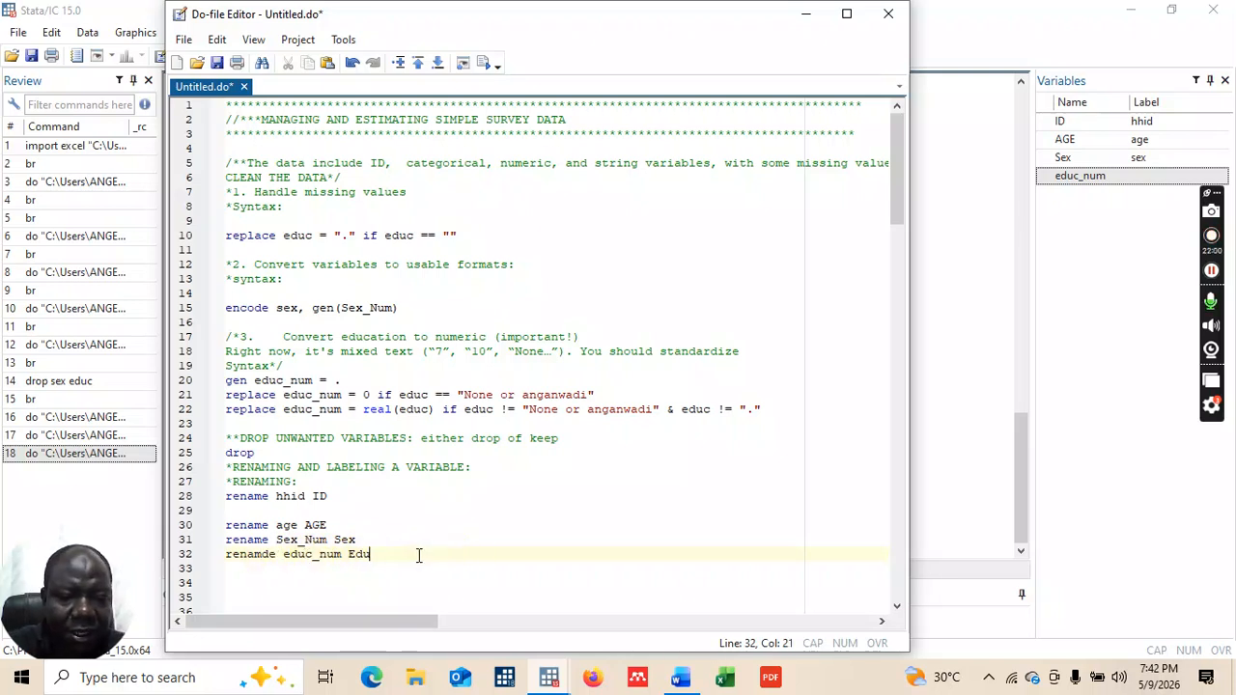
{"action": "key", "text": "Caps_Lock"}
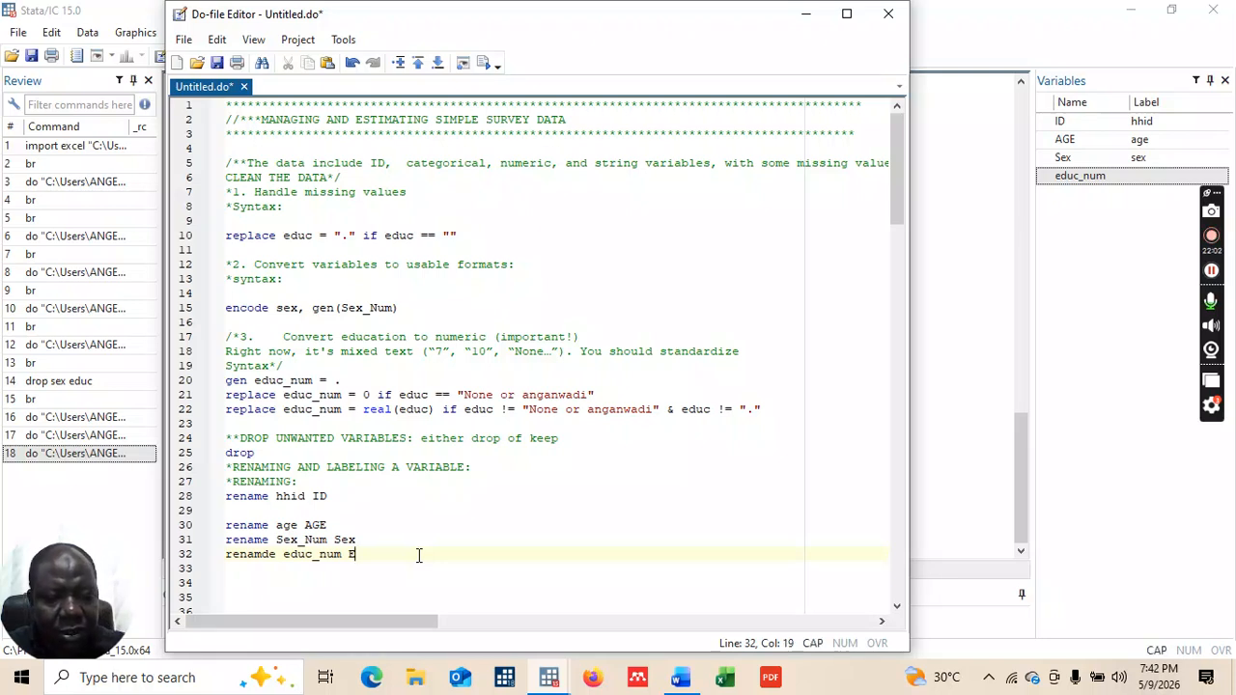
{"action": "left_click", "coordinate": [393, 535]}
{"action": "type", "text": "D"}
{"action": "key", "text": "BackSpace"}
{"action": "left_click", "coordinate": [367, 554]}
{"action": "type", "text": "DUC"}
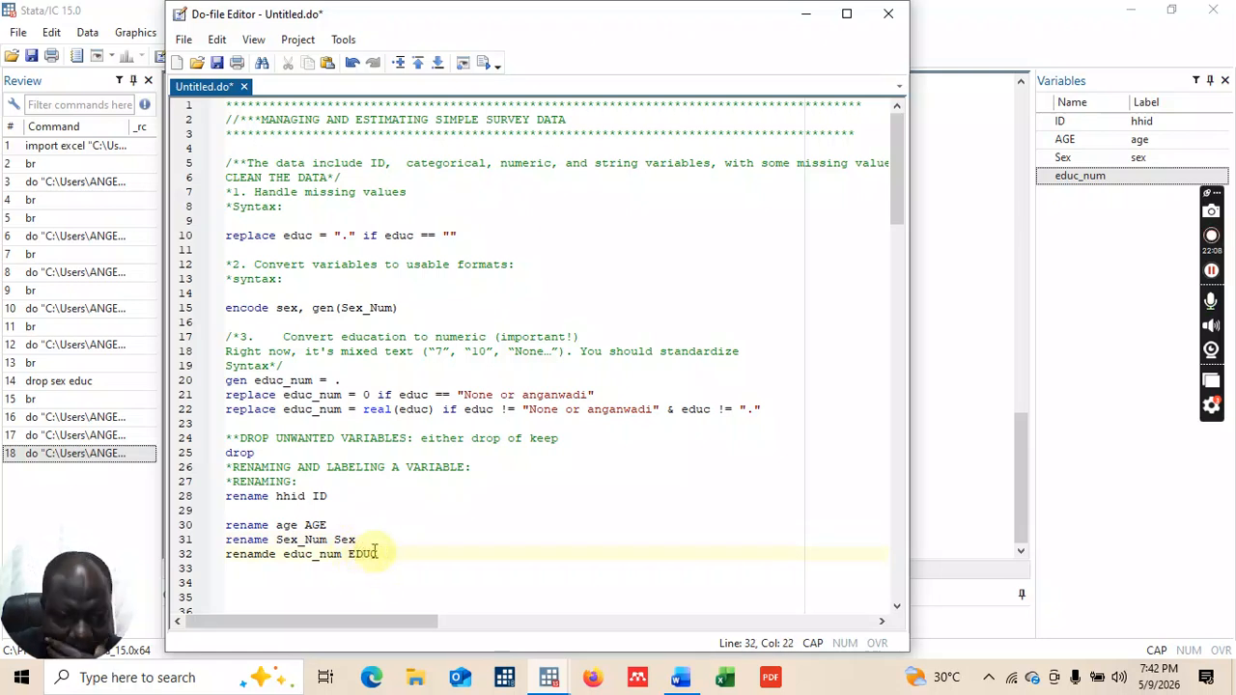
{"action": "left_click_drag", "start_coordinate": [229, 556], "coordinate": [386, 557]}
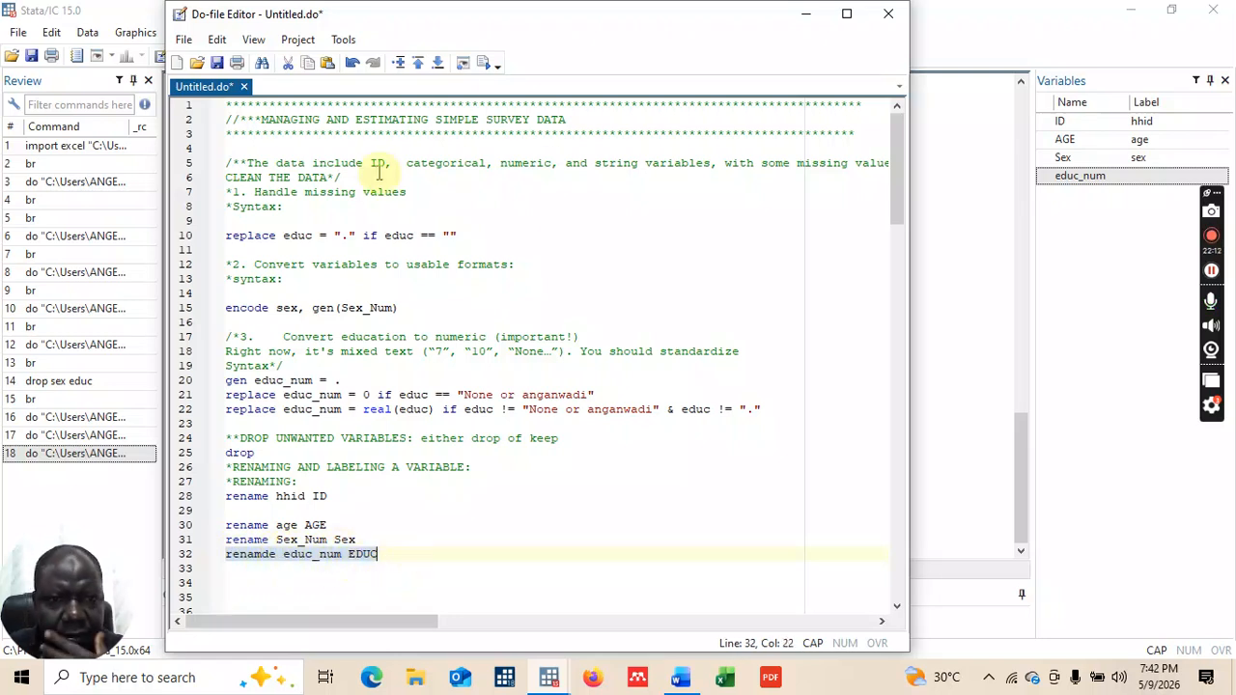
{"action": "left_click", "coordinate": [488, 68]}
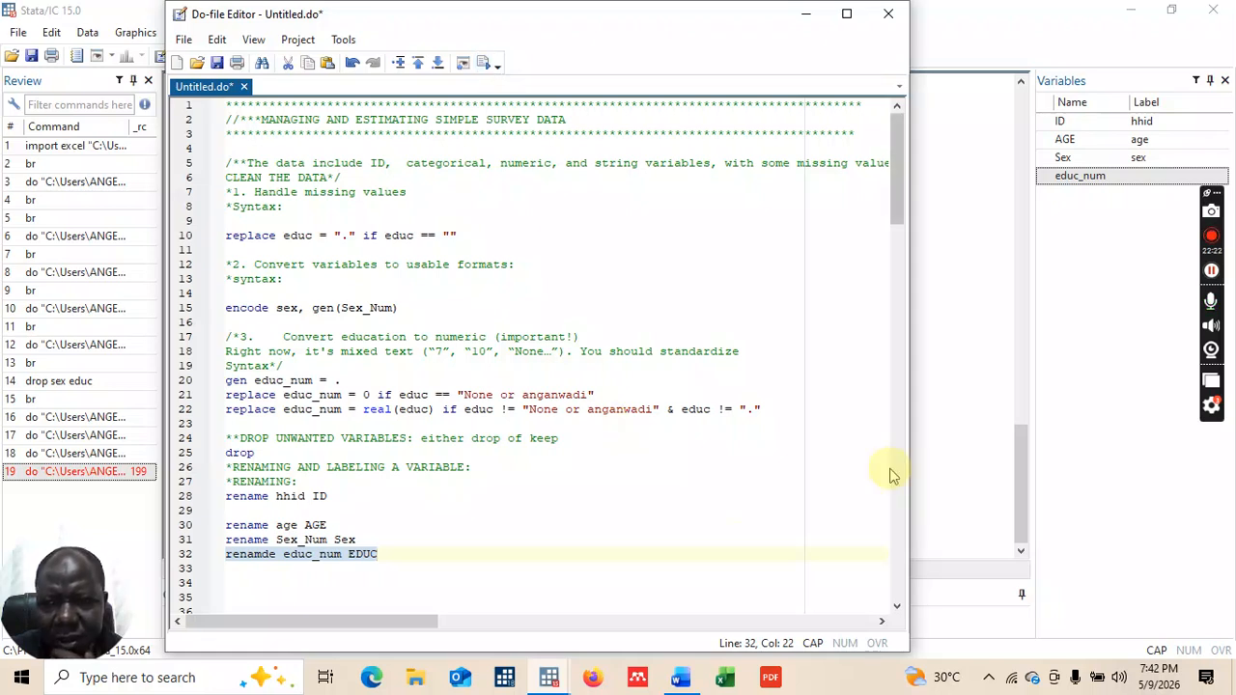
Step: Check the error in the Results window, then return to the Do-file Editor
{"action": "left_click", "coordinate": [813, 18]}
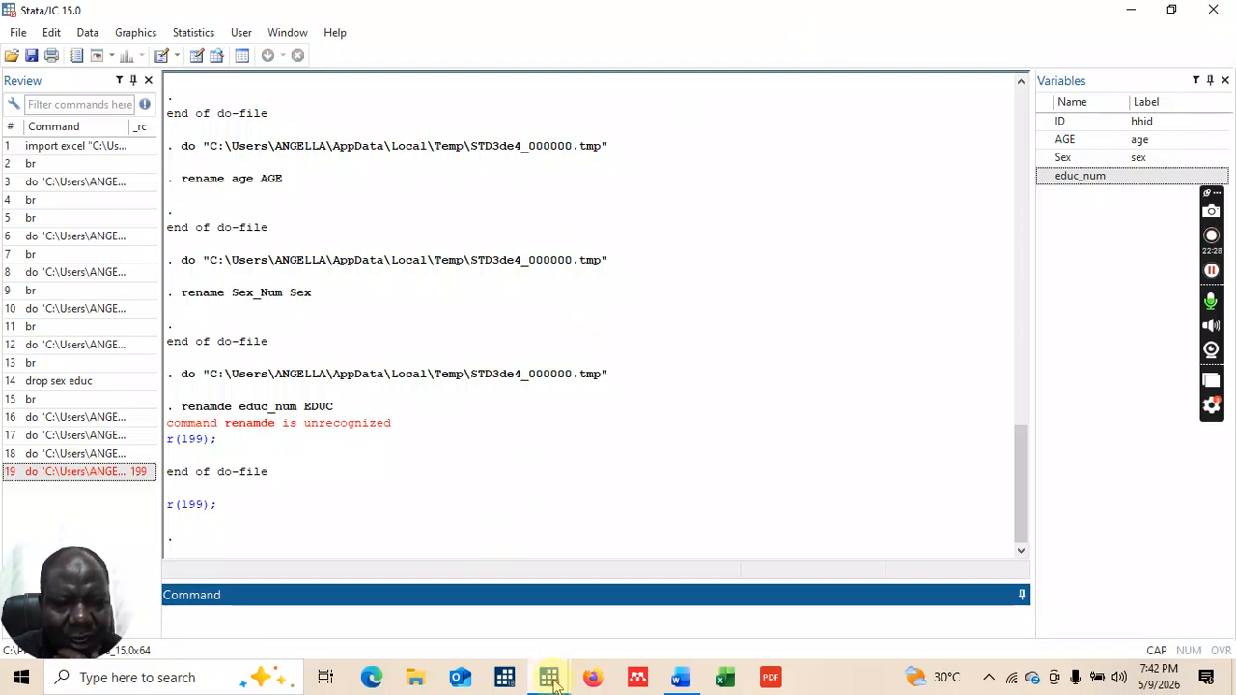
{"action": "mouse_move", "coordinate": [553, 678]}
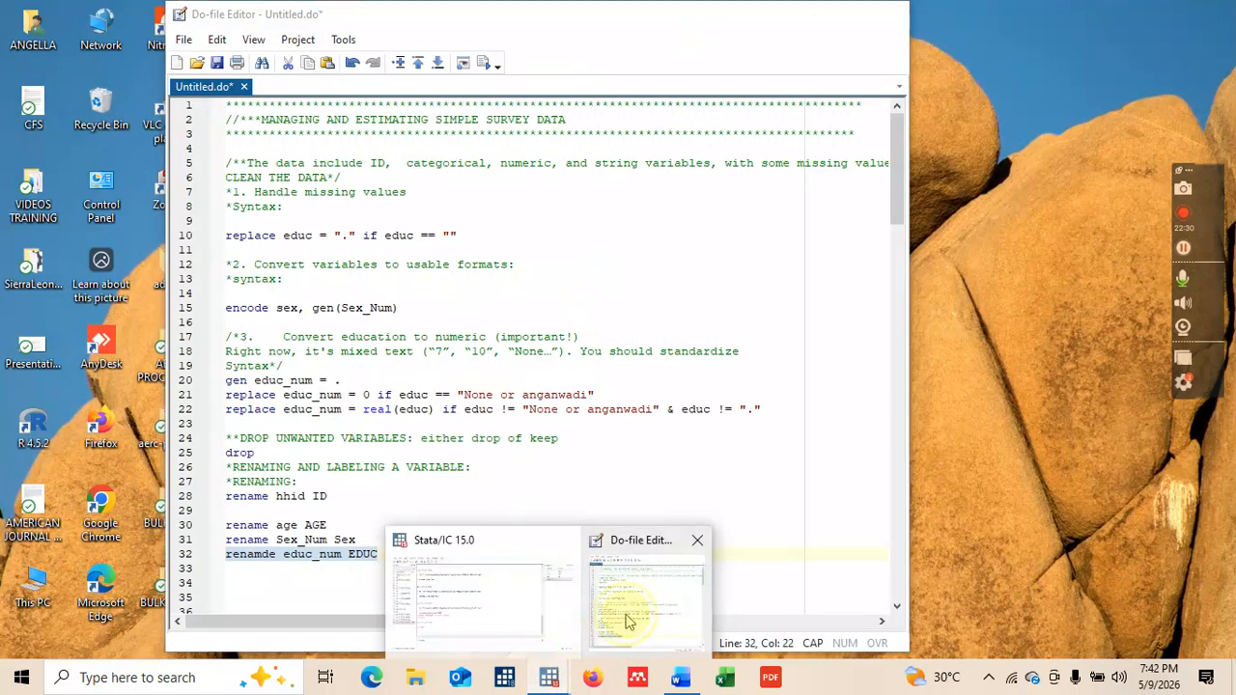
{"action": "left_click", "coordinate": [623, 623]}
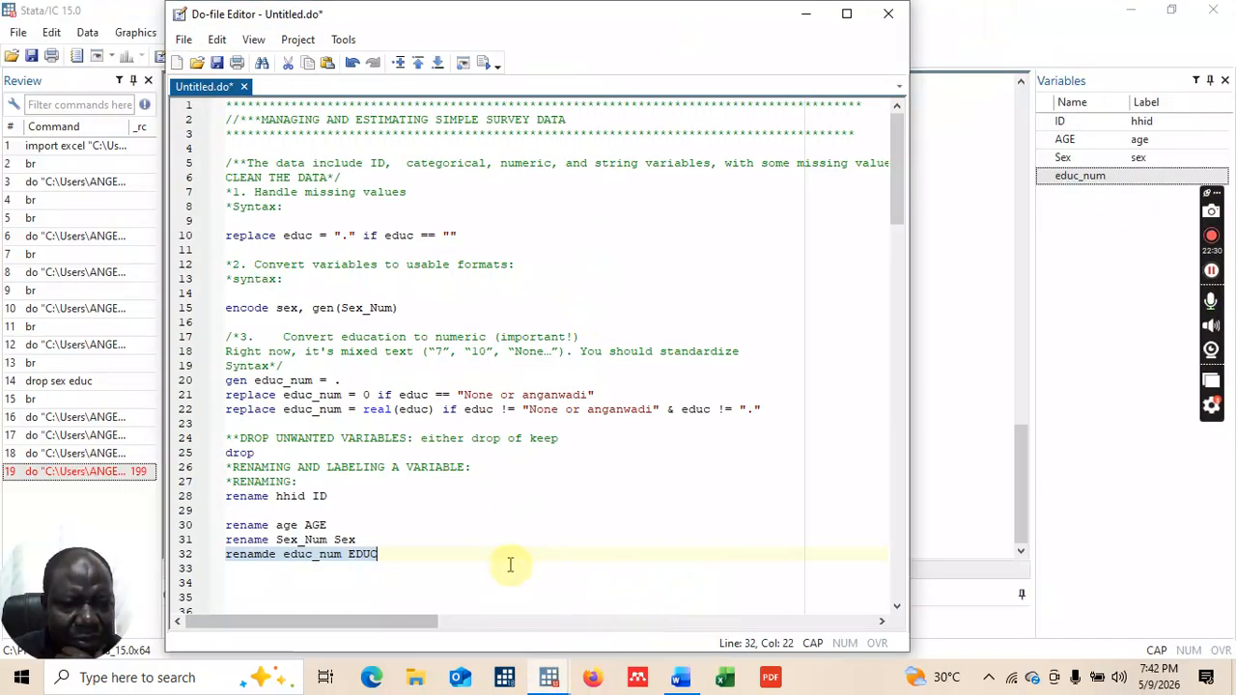
Step: Fix 'renamde' to 'rename' and rerun line 32, renaming educ_num to EDUC
{"action": "left_click", "coordinate": [272, 554]}
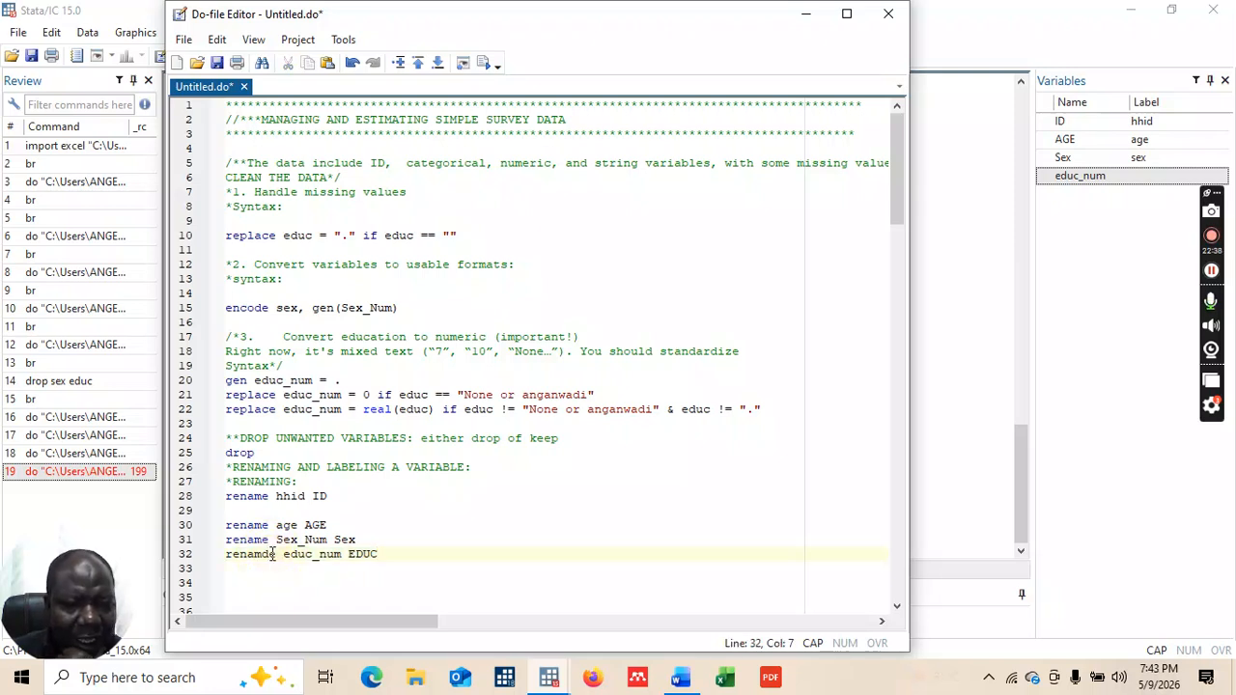
{"action": "key", "text": "BackSpace"}
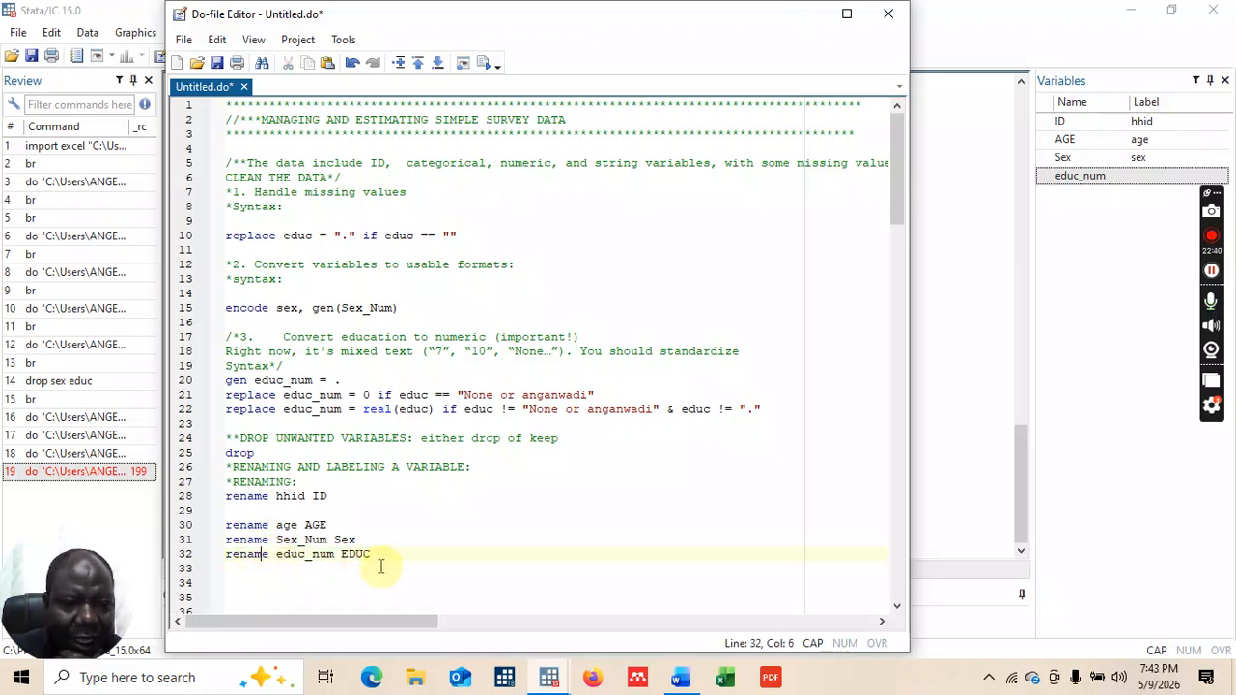
{"action": "left_click_drag", "start_coordinate": [226, 554], "coordinate": [380, 558]}
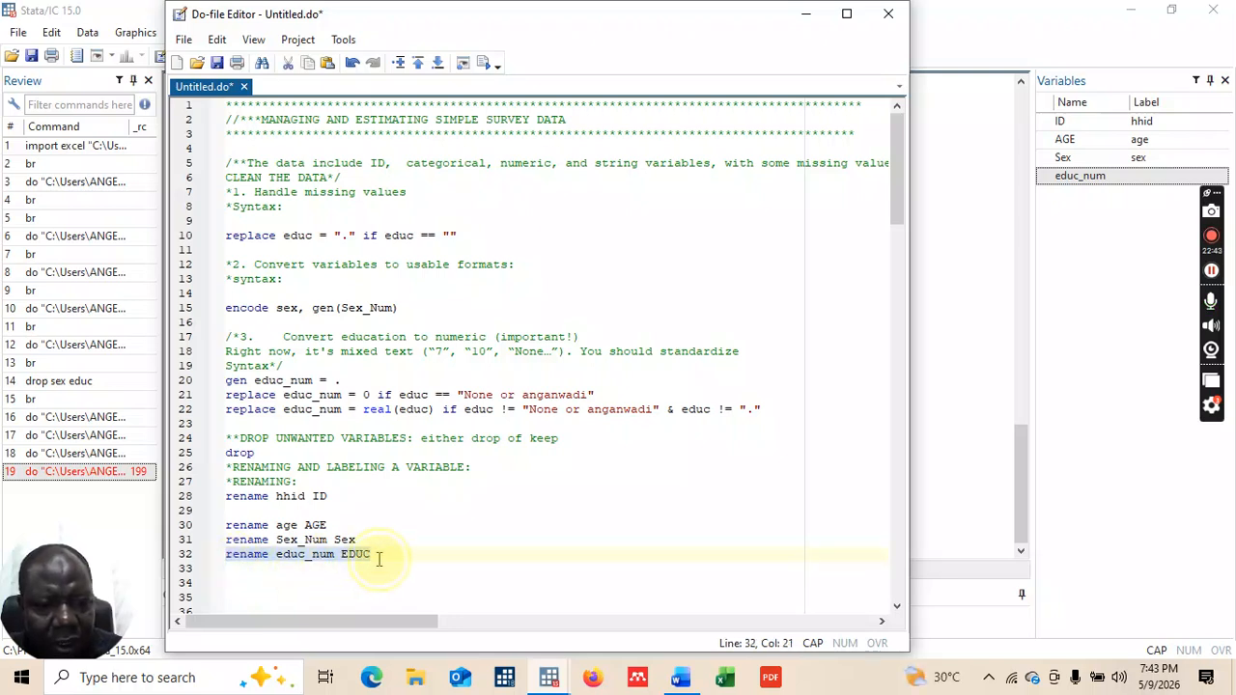
{"action": "left_click", "coordinate": [486, 67]}
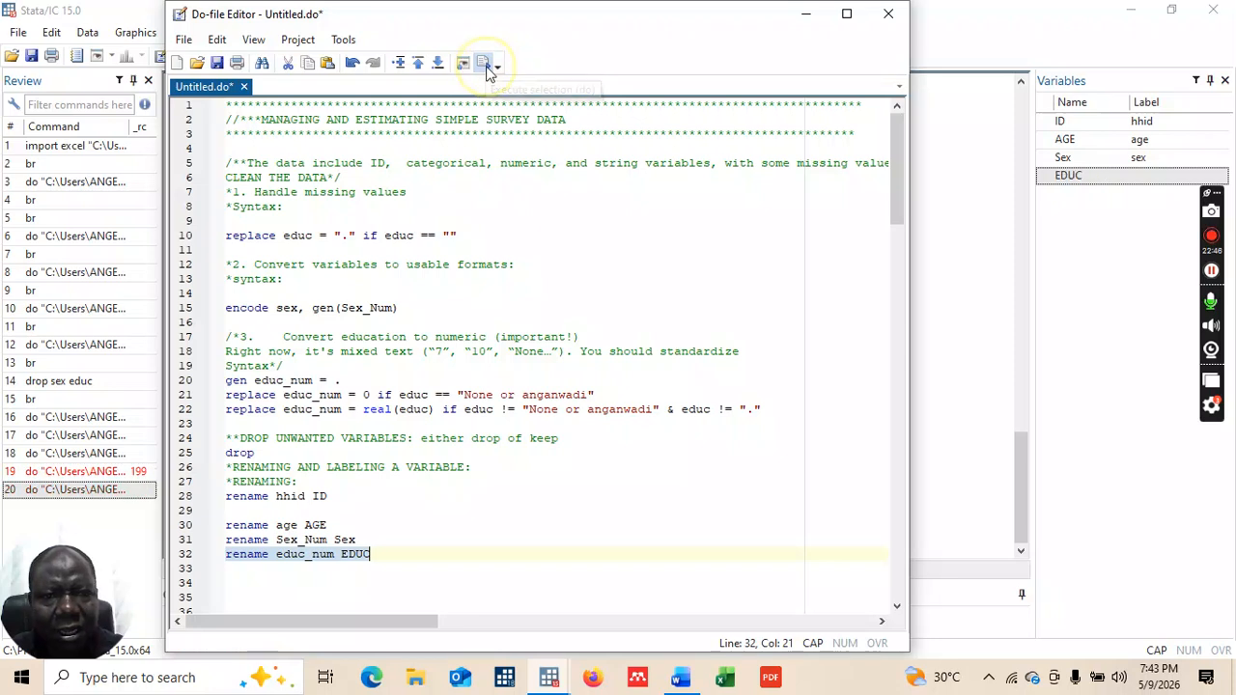
{"action": "left_click", "coordinate": [806, 16]}
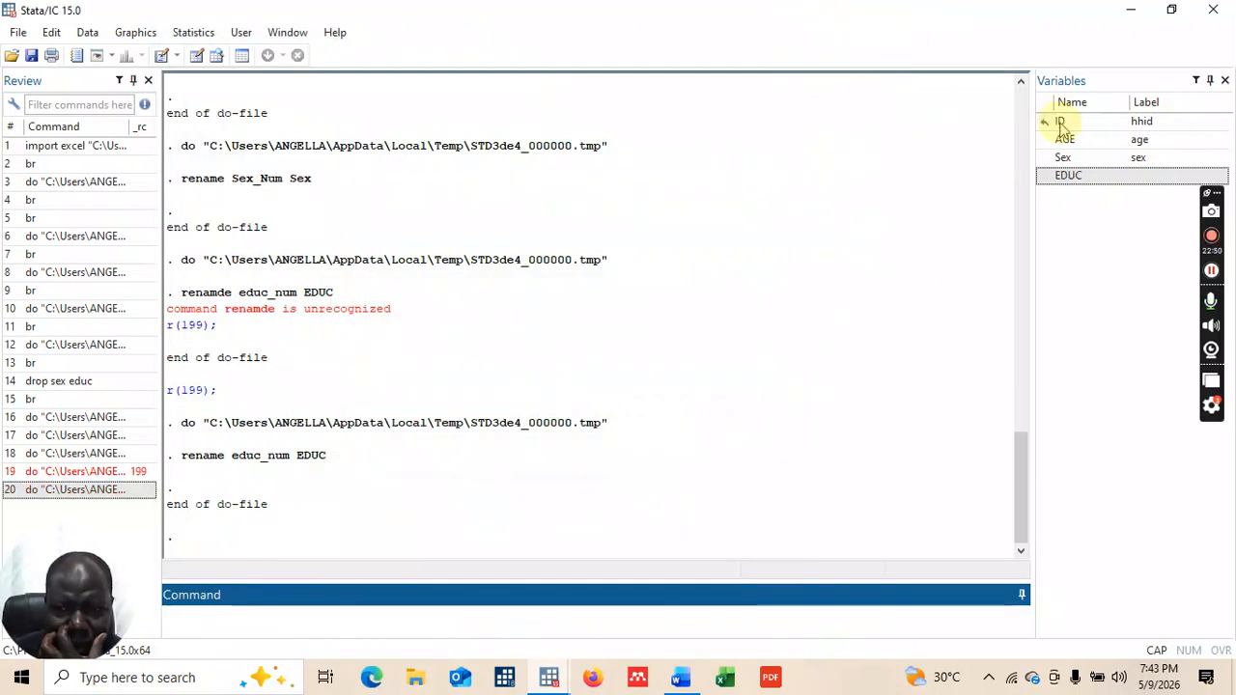
{"action": "left_click", "coordinate": [210, 619]}
Step: Browse the data with br to confirm the ID, AGE, Sex and EDUC columns
{"action": "type", "text": "b"}
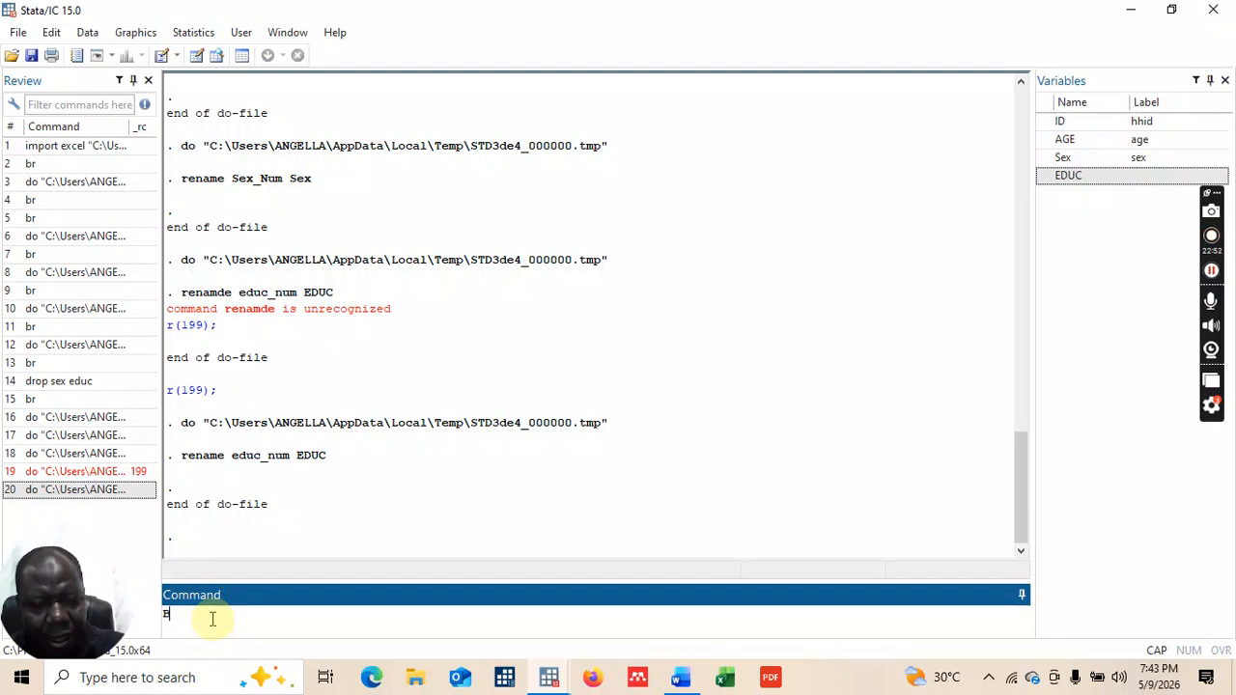
{"action": "key", "text": "Caps_Lock"}
{"action": "type", "text": "br"}
{"action": "key", "text": "Return"}
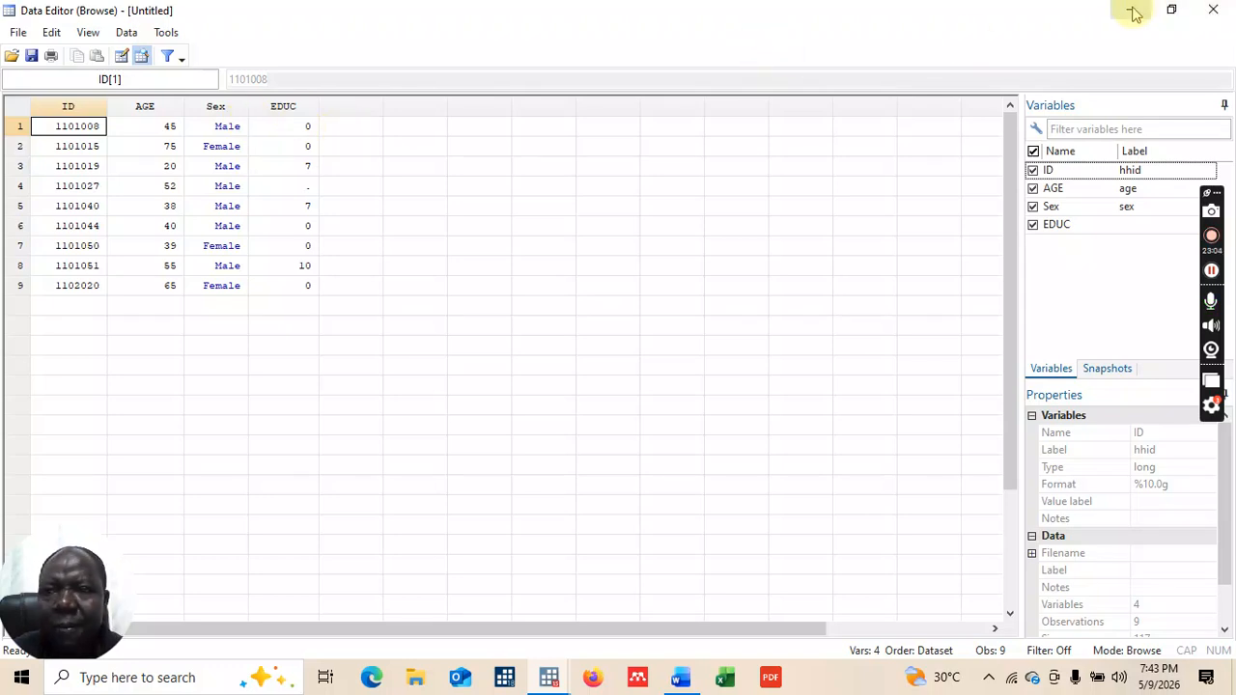
{"action": "left_click", "coordinate": [1214, 11]}
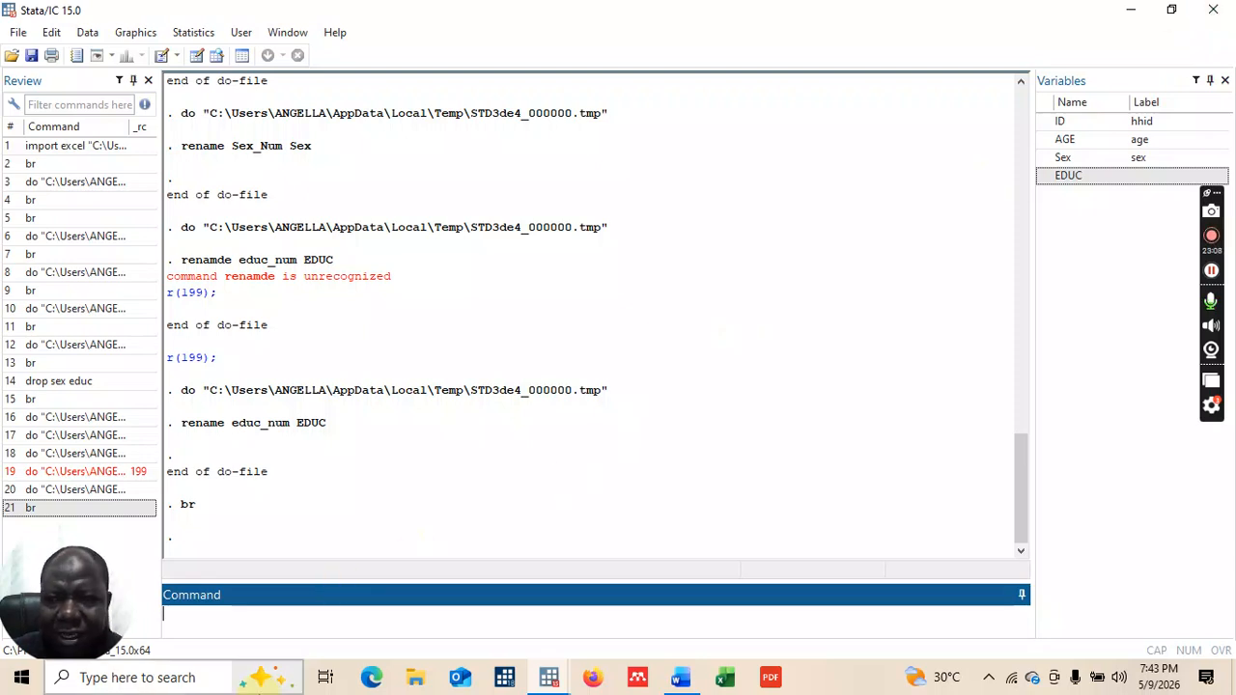
Step: Bring the Untitled.do Do-file Editor back to the front
{"action": "left_click", "coordinate": [180, 625]}
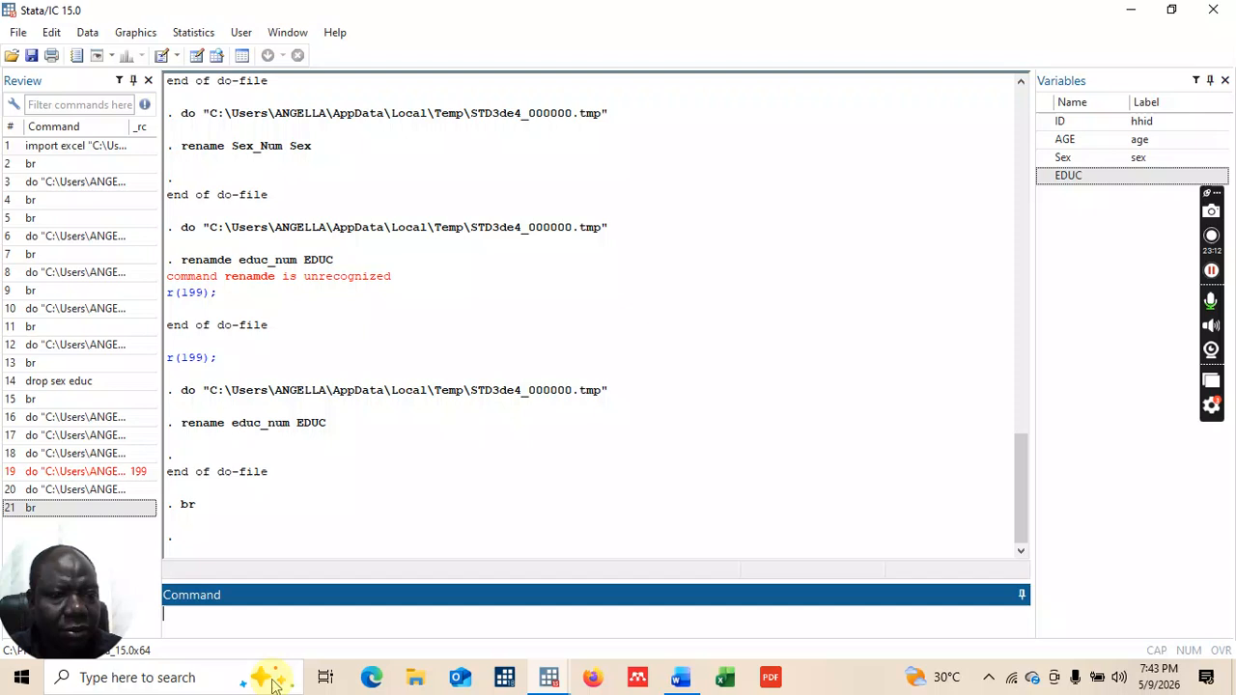
{"action": "left_click", "coordinate": [560, 673]}
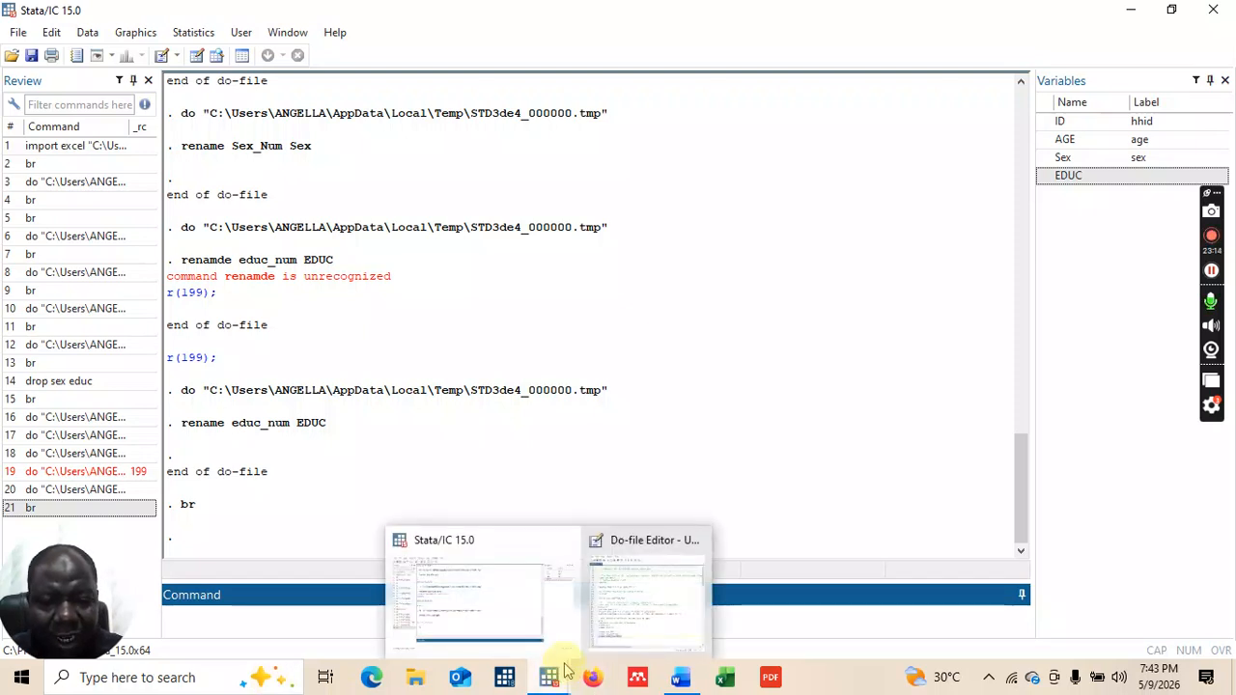
{"action": "left_click", "coordinate": [645, 604]}
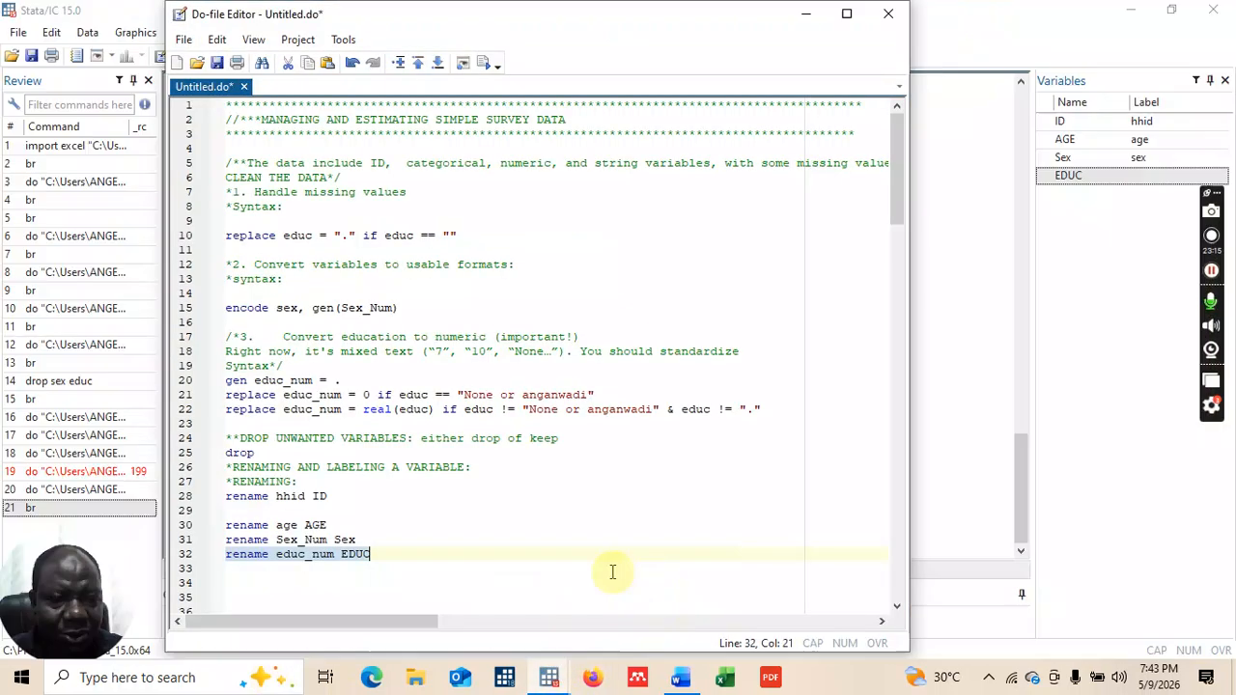
Step: Add an asterisk divider row and a LABELING VARIABLE heading below the renames
{"action": "left_click", "coordinate": [397, 554]}
{"action": "key", "text": "Return"}
{"action": "key", "text": "Return"}
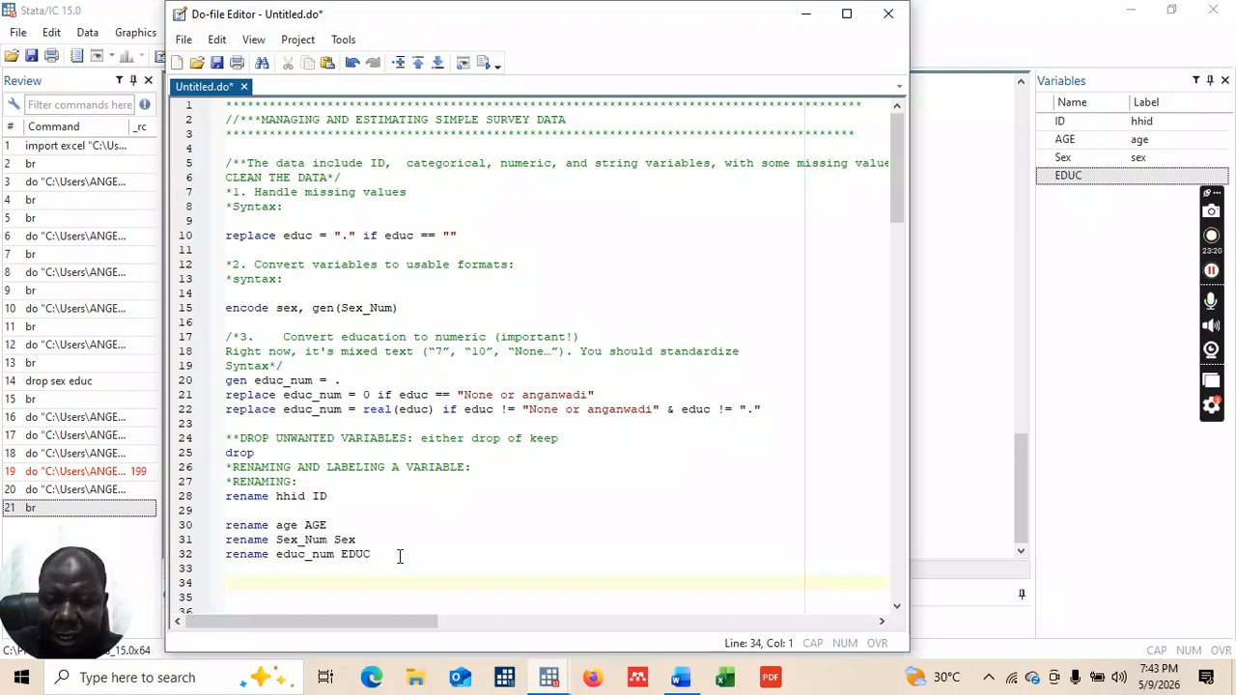
{"action": "type", "text": "***********************************************"}
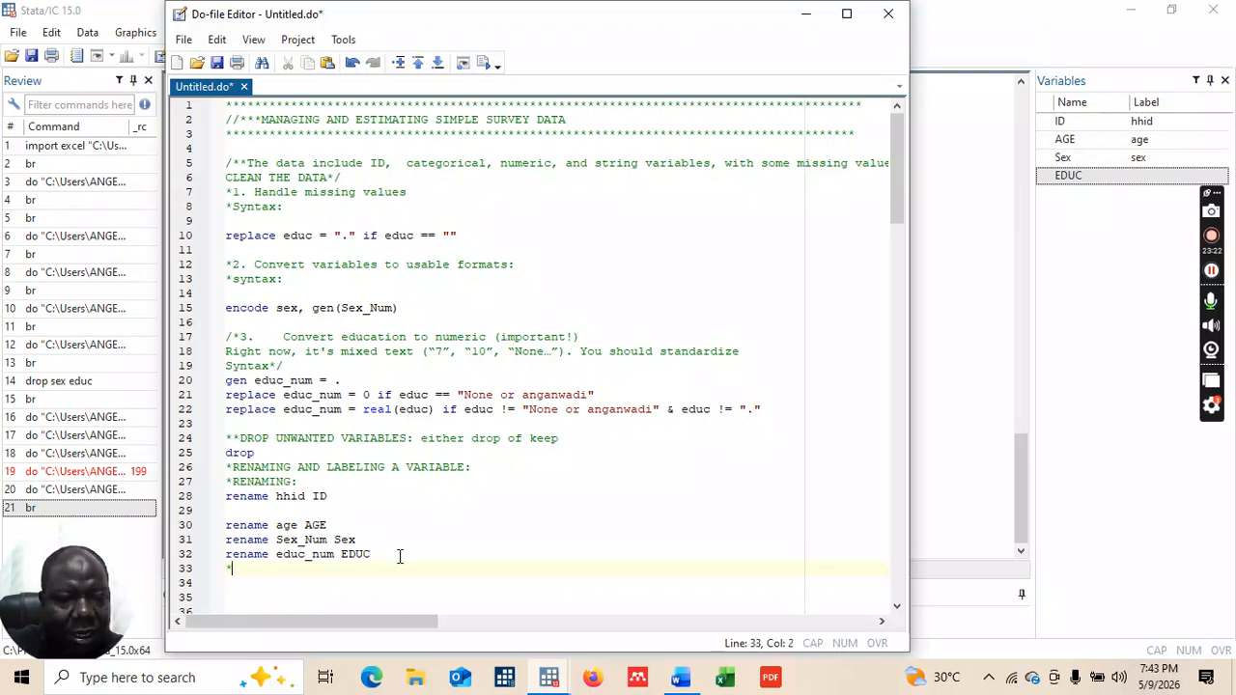
{"action": "type", "text": "*********************"}
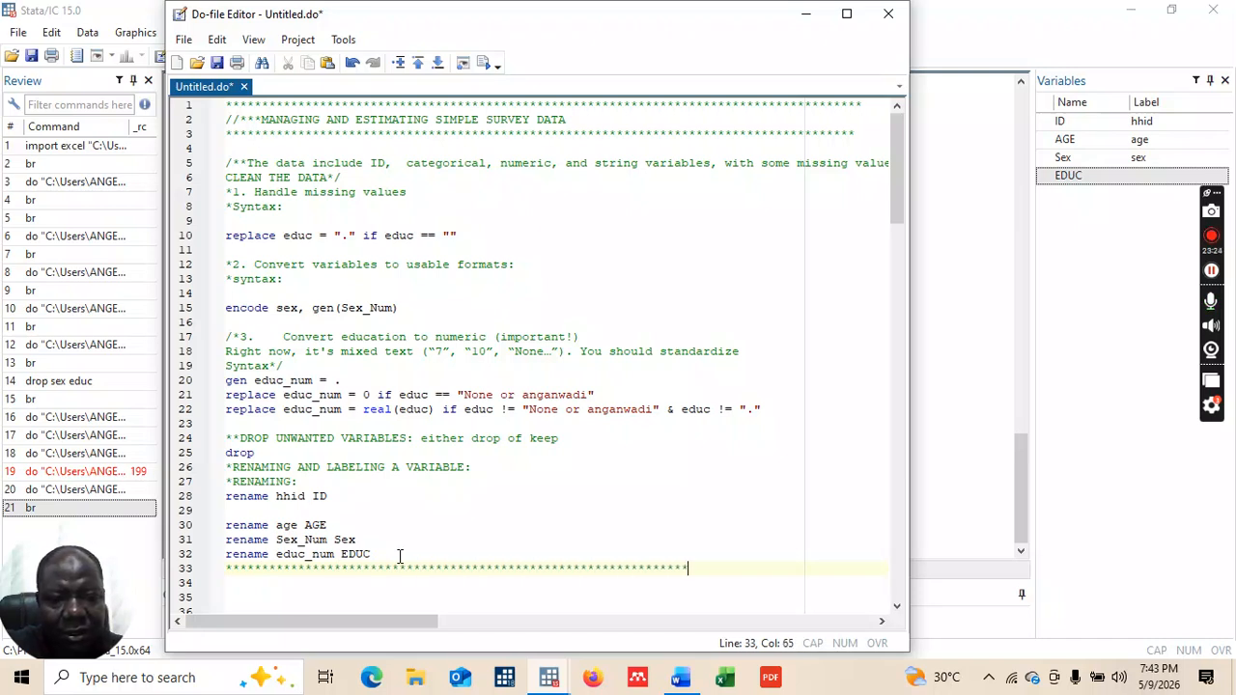
{"action": "key", "text": "Return"}
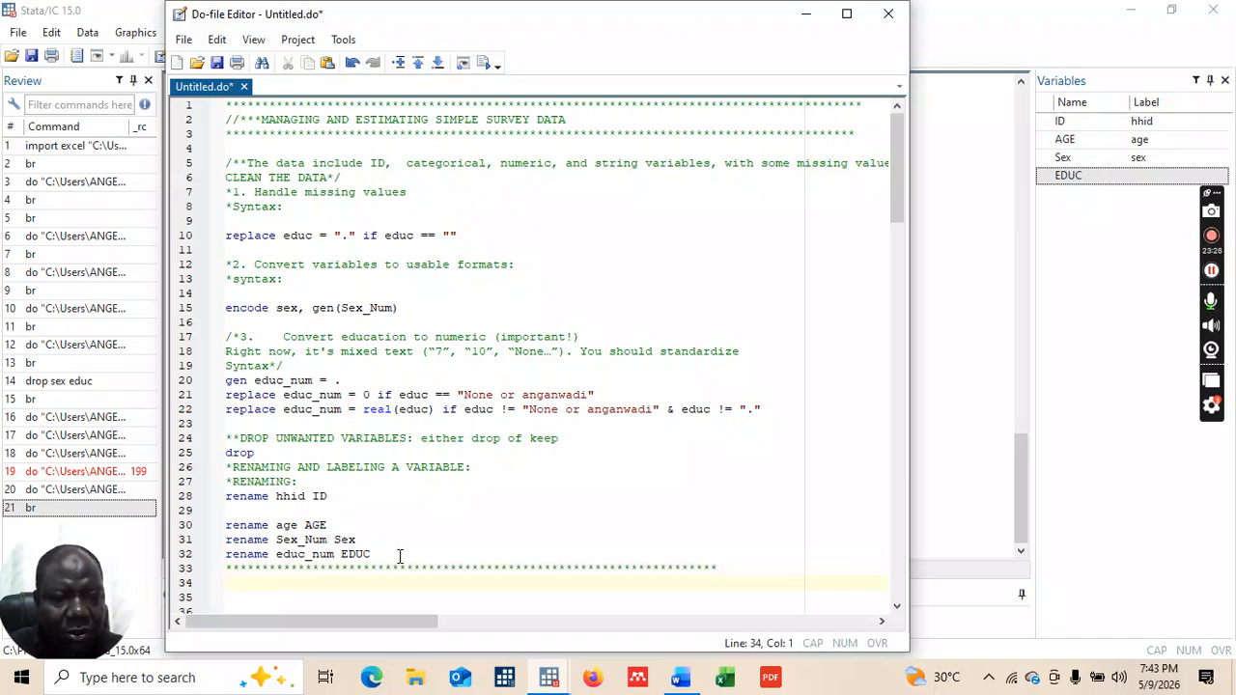
{"action": "key", "text": "Caps_Lock"}
{"action": "type", "text": "LABELI"}
{"action": "type", "text": "NG "}
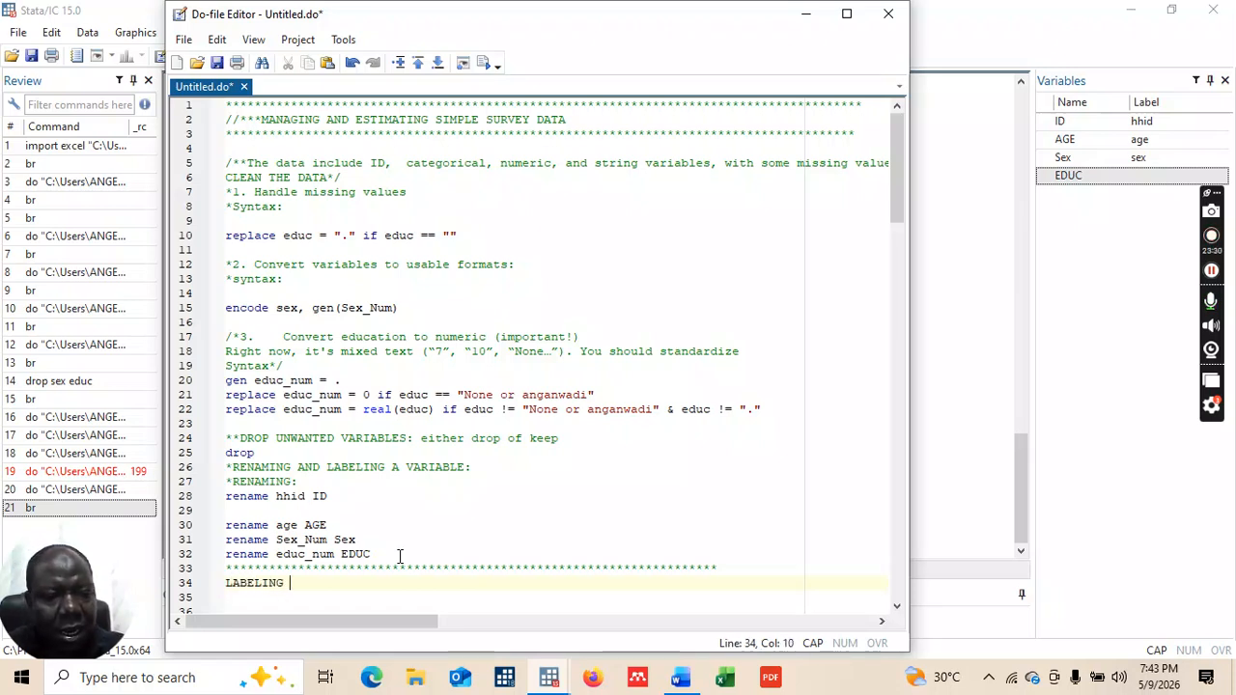
{"action": "type", "text": "VAR"}
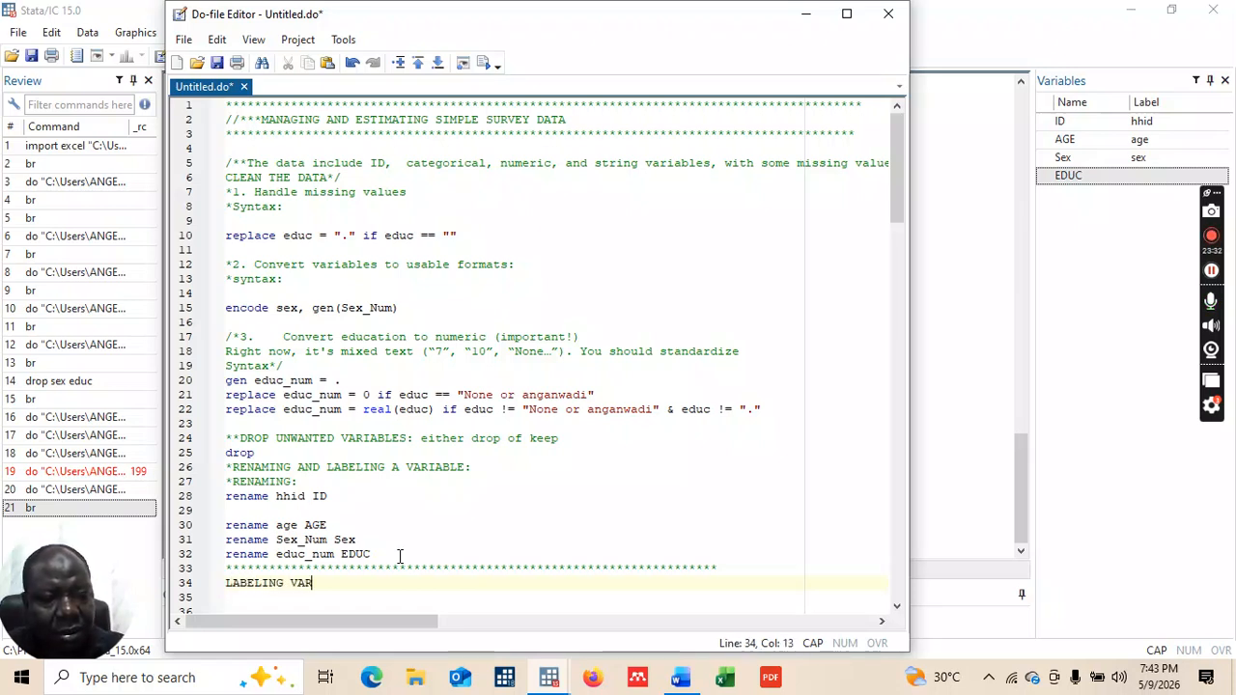
{"action": "type", "text": "IABLE"}
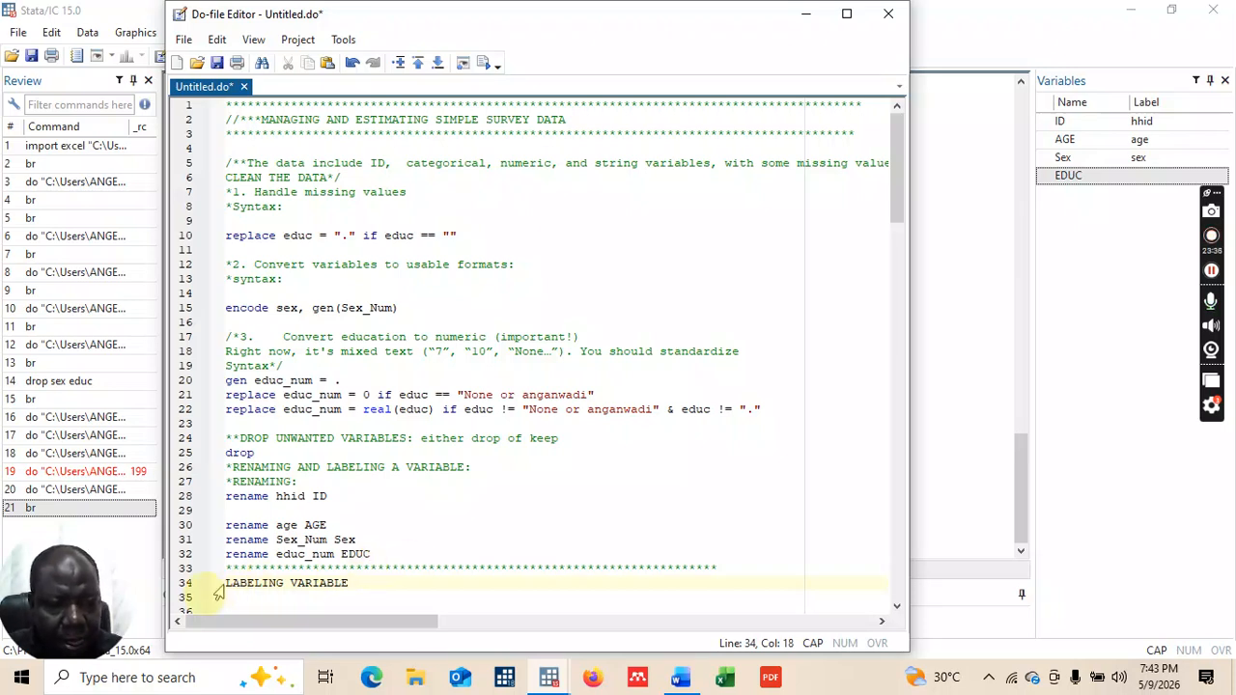
{"action": "key", "text": "Return"}
Step: Add a matching asterisk row beneath, comment the heading with *, and leave a blank line
{"action": "type", "text": "*****************************************************"}
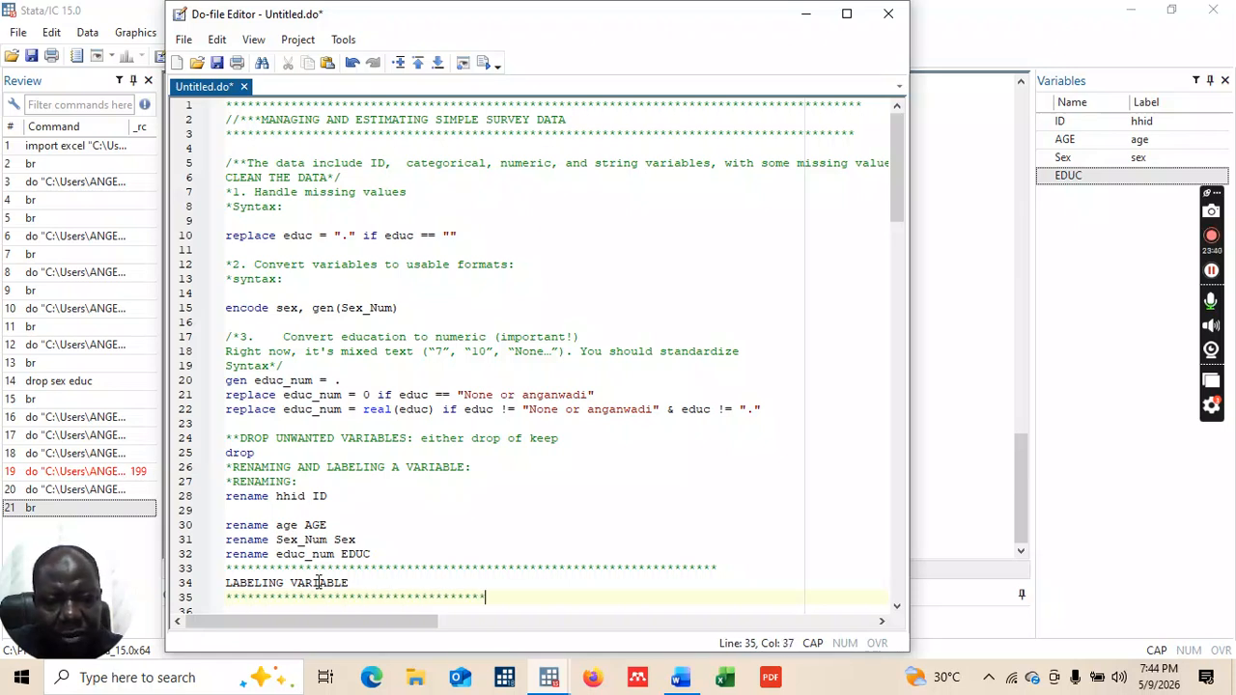
{"action": "type", "text": "********************"}
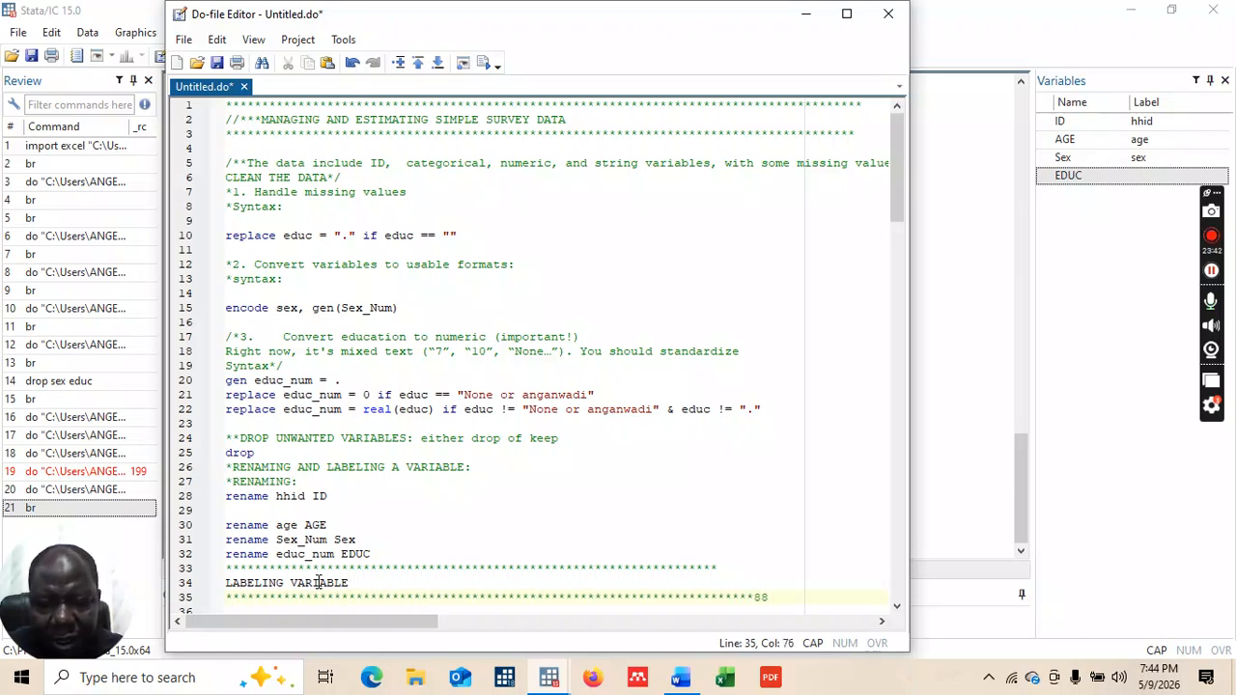
{"action": "key", "text": "BackSpace"}
{"action": "key", "text": "BackSpace"}
{"action": "key", "text": "BackSpace"}
{"action": "key", "text": "BackSpace"}
{"action": "key", "text": "BackSpace"}
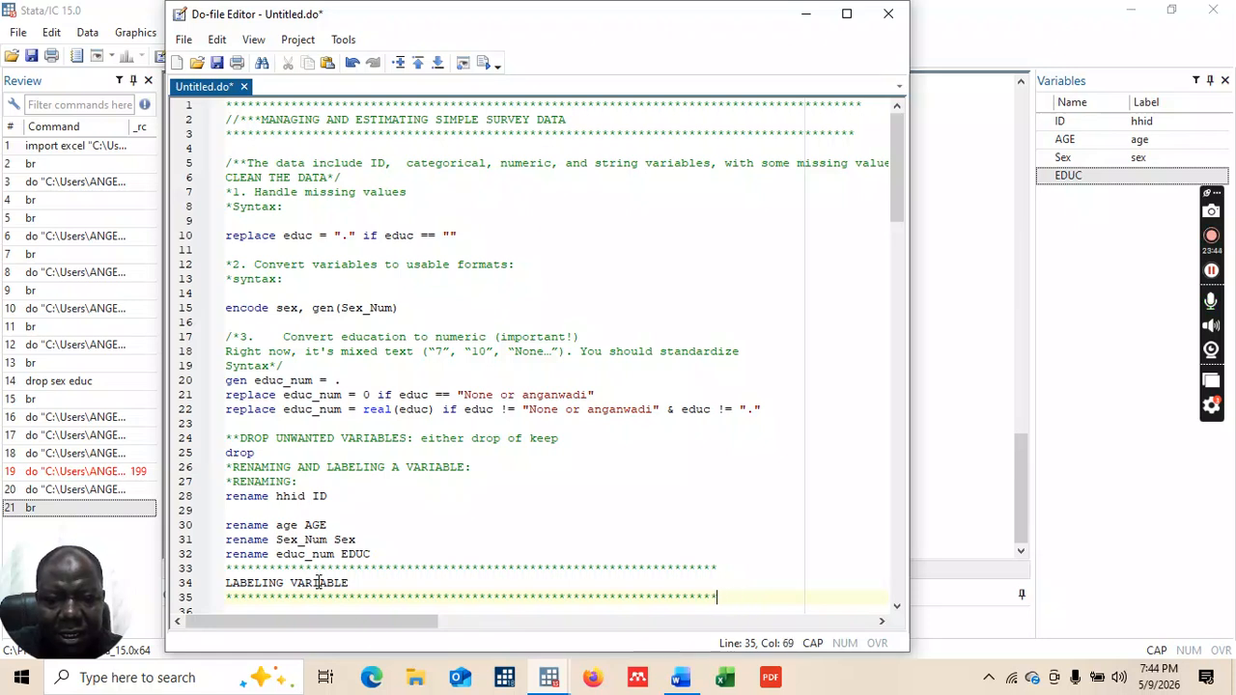
{"action": "left_click", "coordinate": [226, 584]}
{"action": "type", "text": "*"}
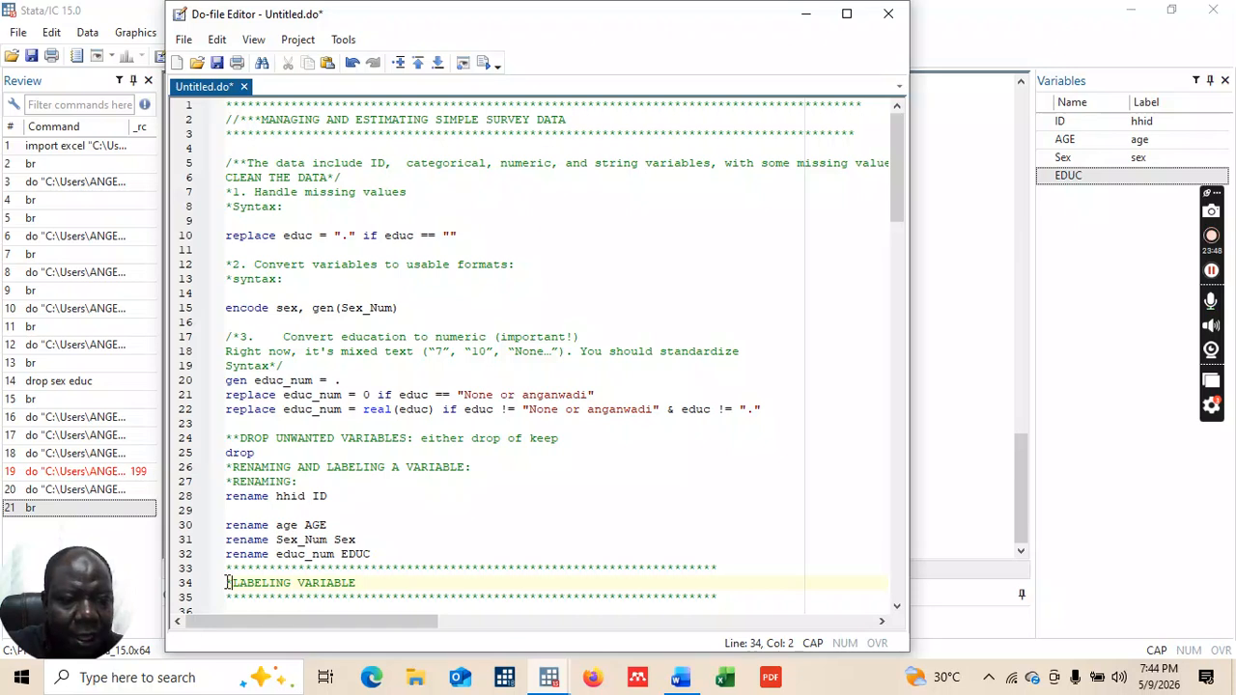
{"action": "left_click", "coordinate": [897, 607]}
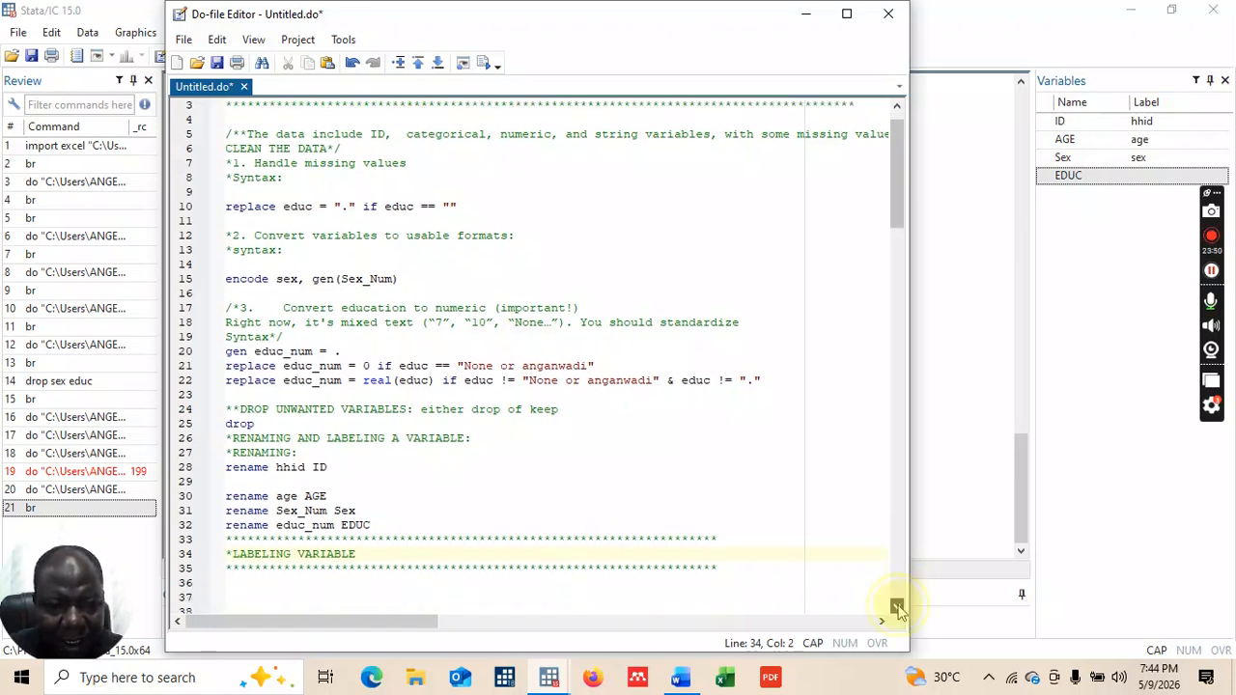
{"action": "left_click", "coordinate": [897, 606]}
{"action": "left_click", "coordinate": [750, 508]}
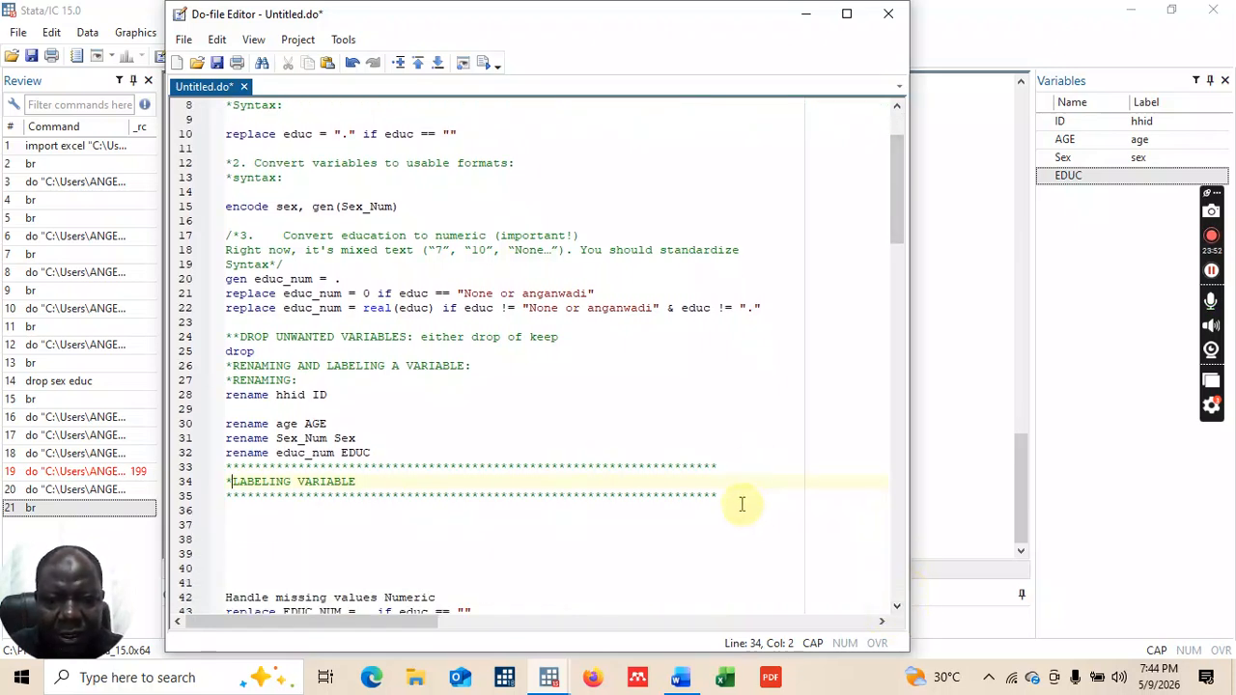
{"action": "left_click", "coordinate": [726, 496]}
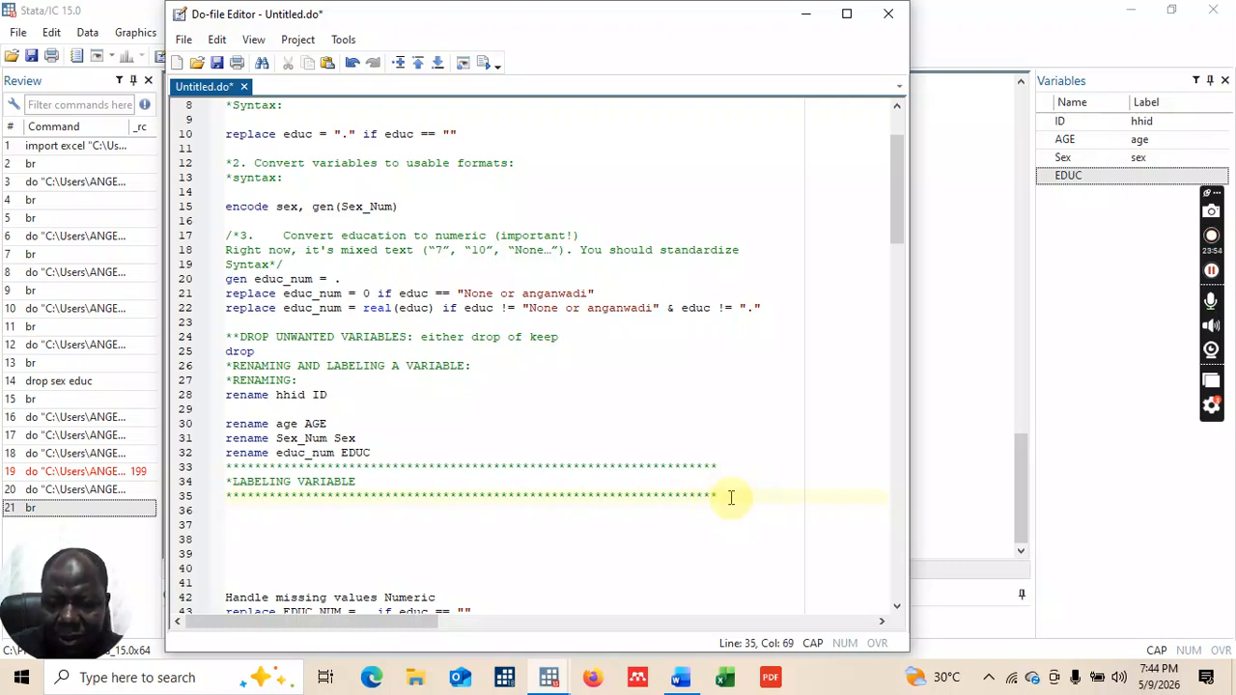
{"action": "key", "text": "Return"}
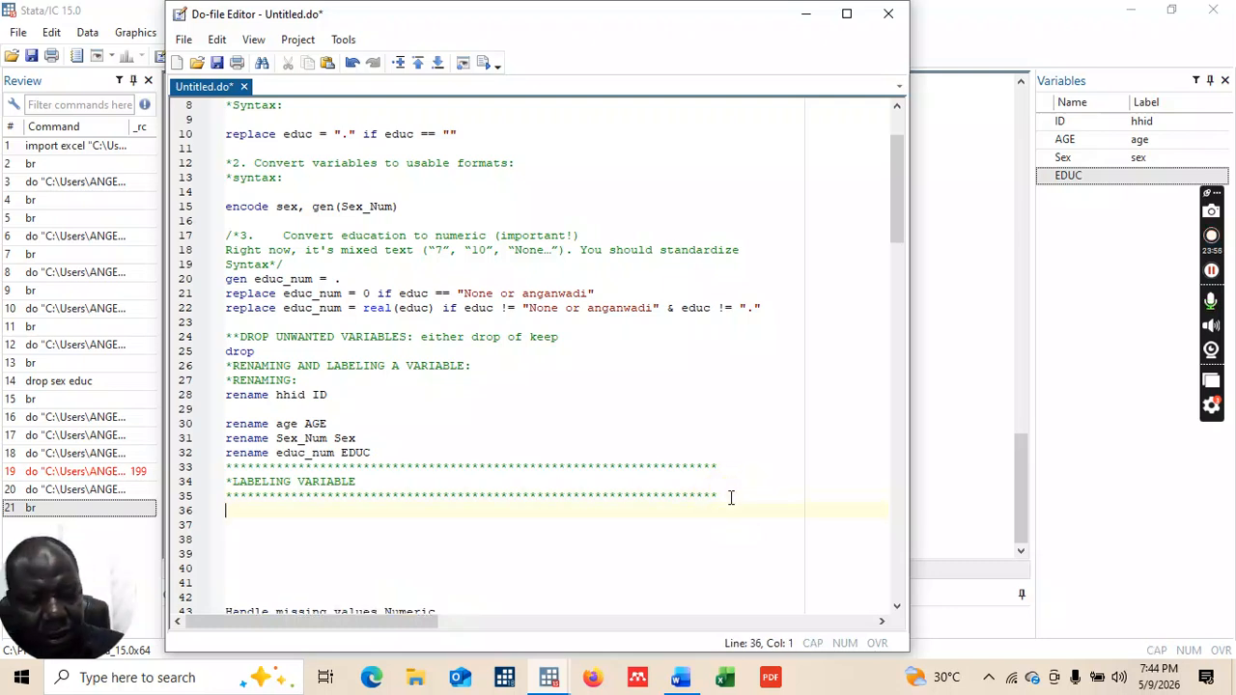
Step: Add 'label variable ID "Household ID"' on line 36 and execute it
{"action": "type", "text": "l"}
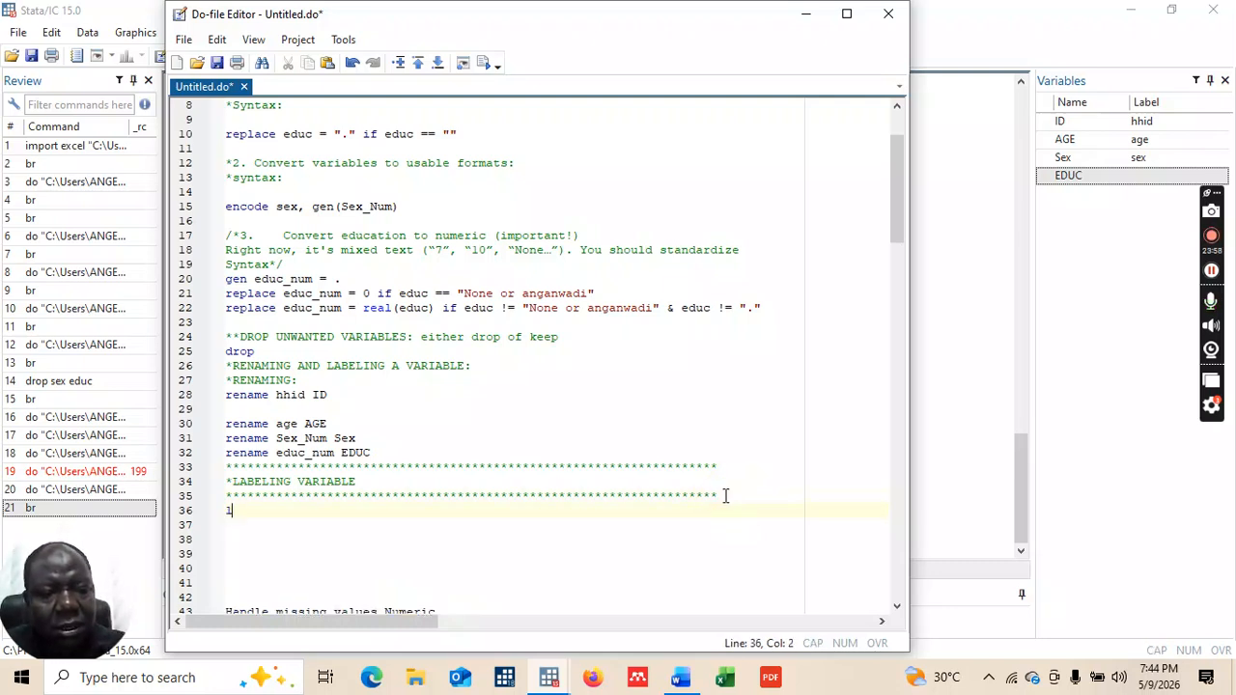
{"action": "type", "text": "abel "}
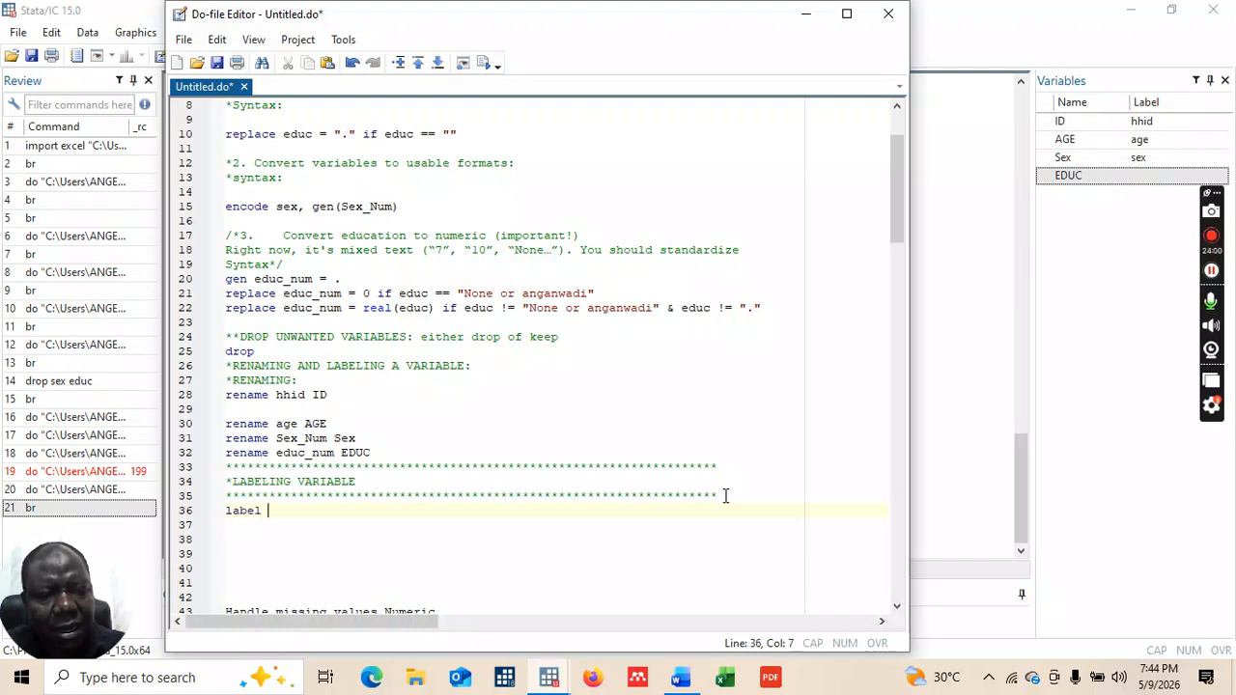
{"action": "type", "text": "variable"}
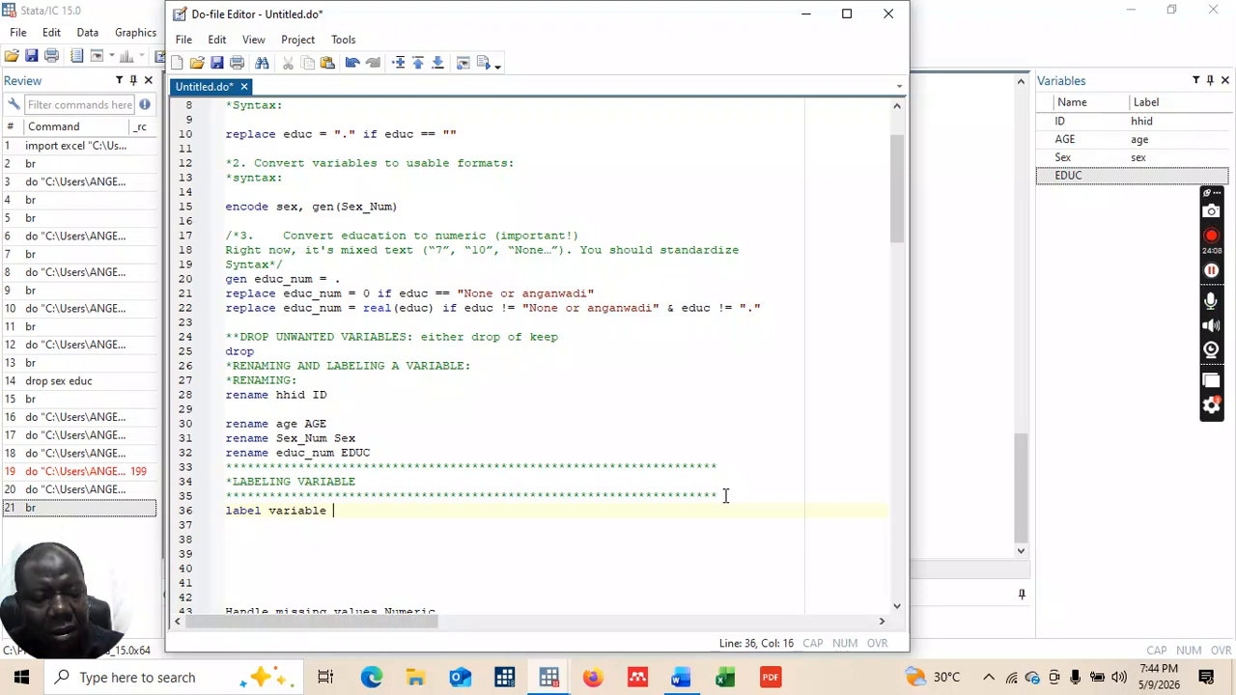
{"action": "key", "text": "Caps_Lock"}
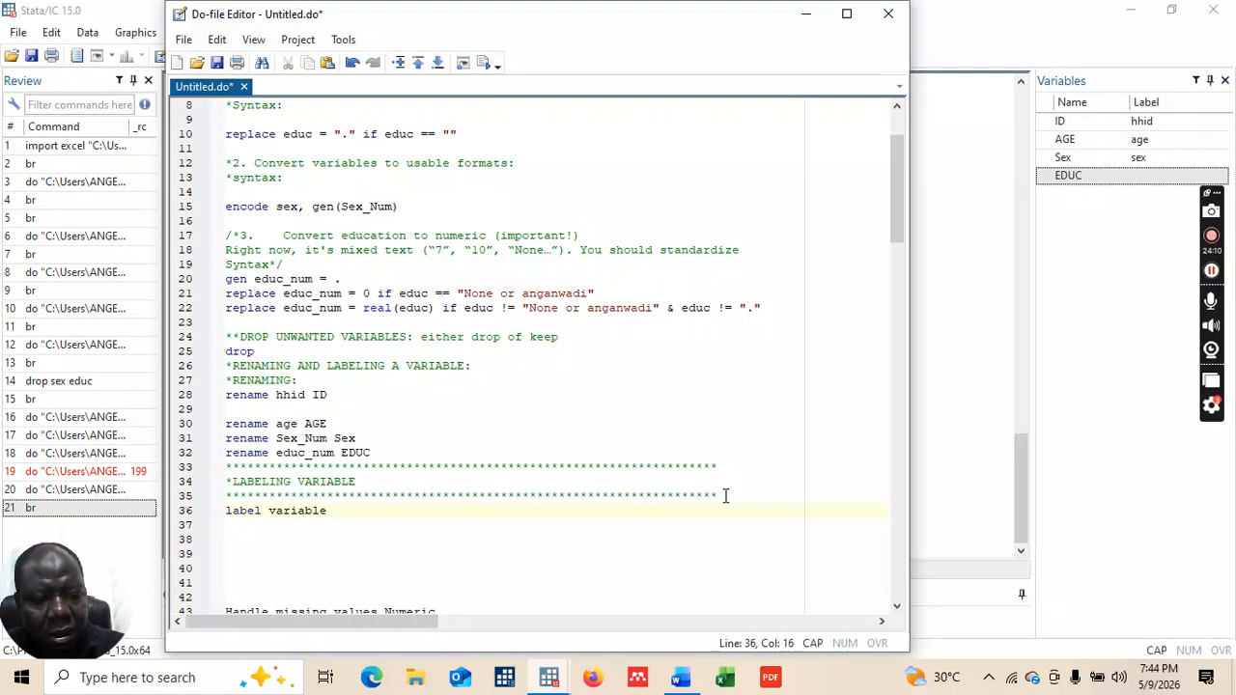
{"action": "type", "text": "ID "}
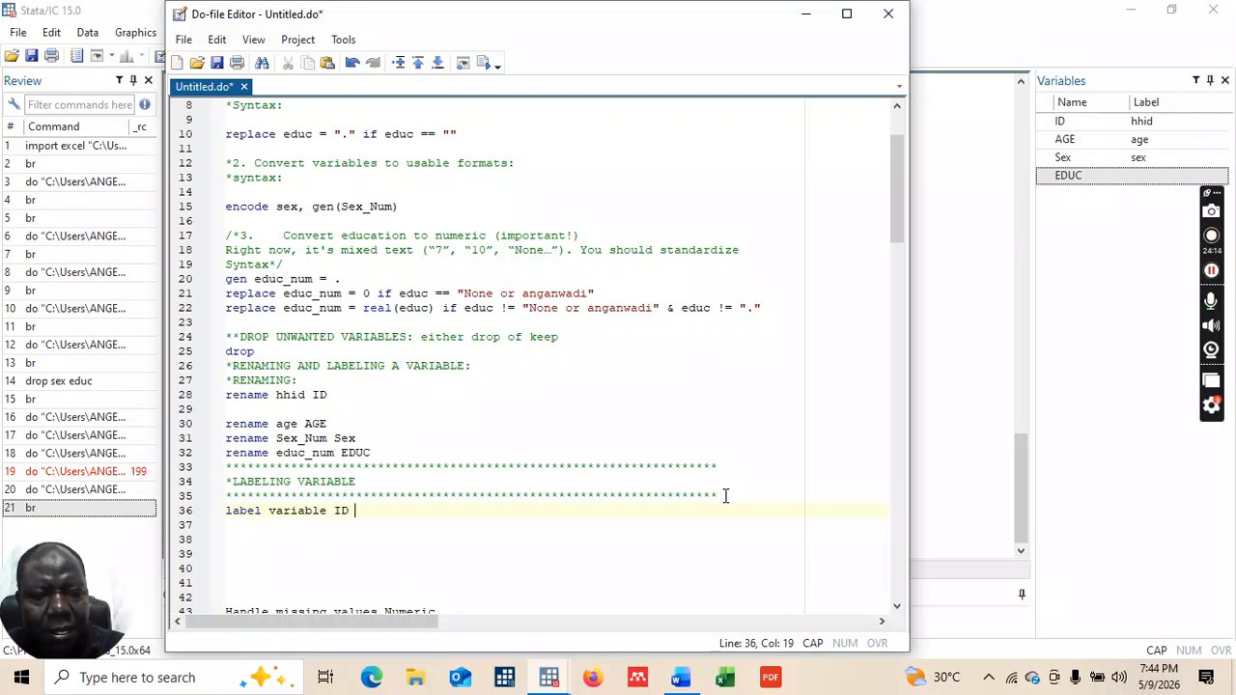
{"action": "type", "text": "\""}
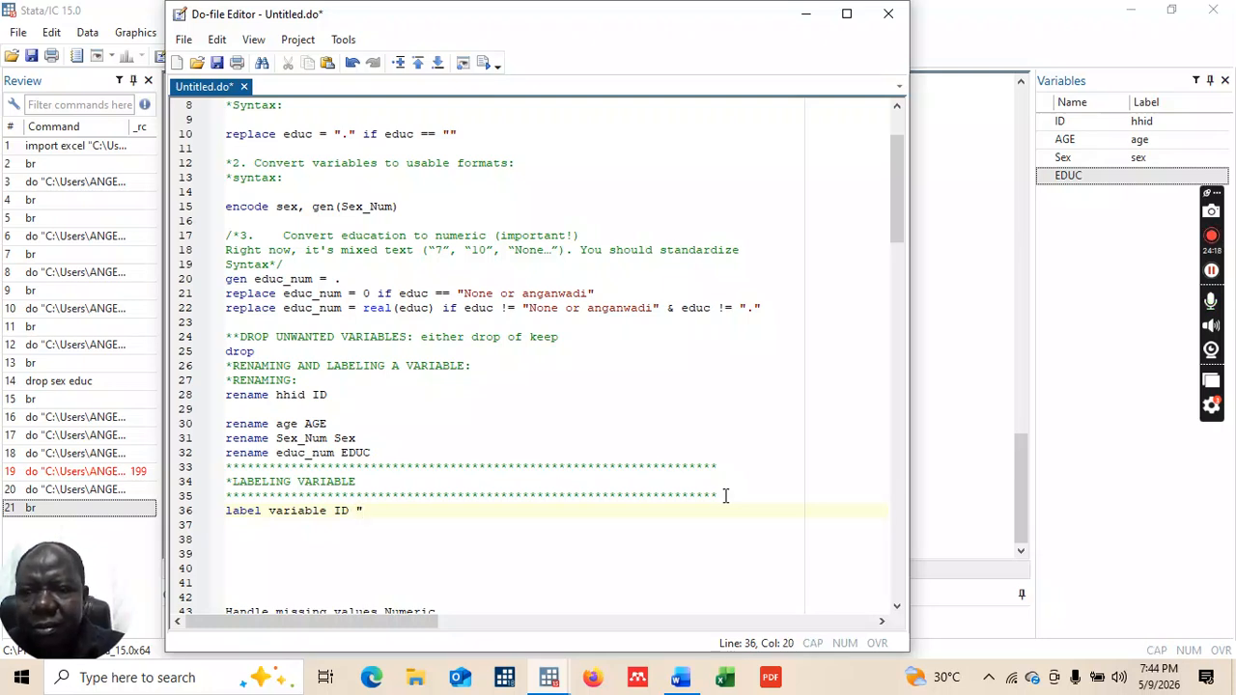
{"action": "type", "text": "H"}
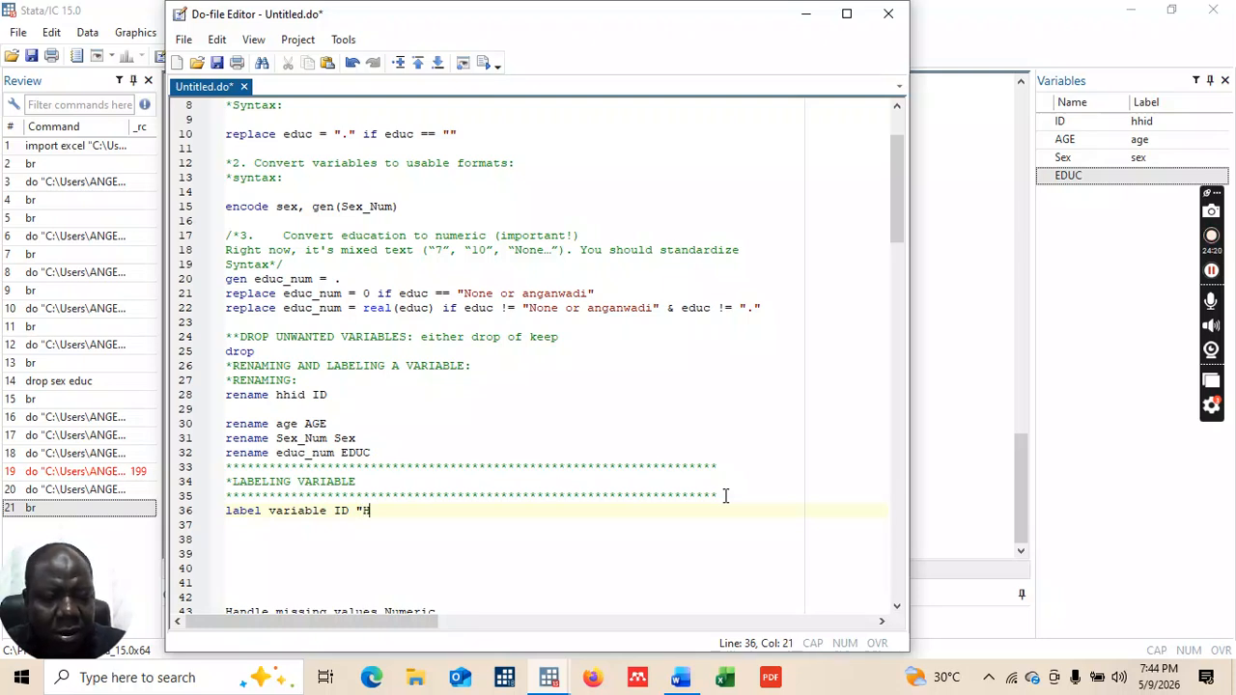
{"action": "type", "text": "ouse"}
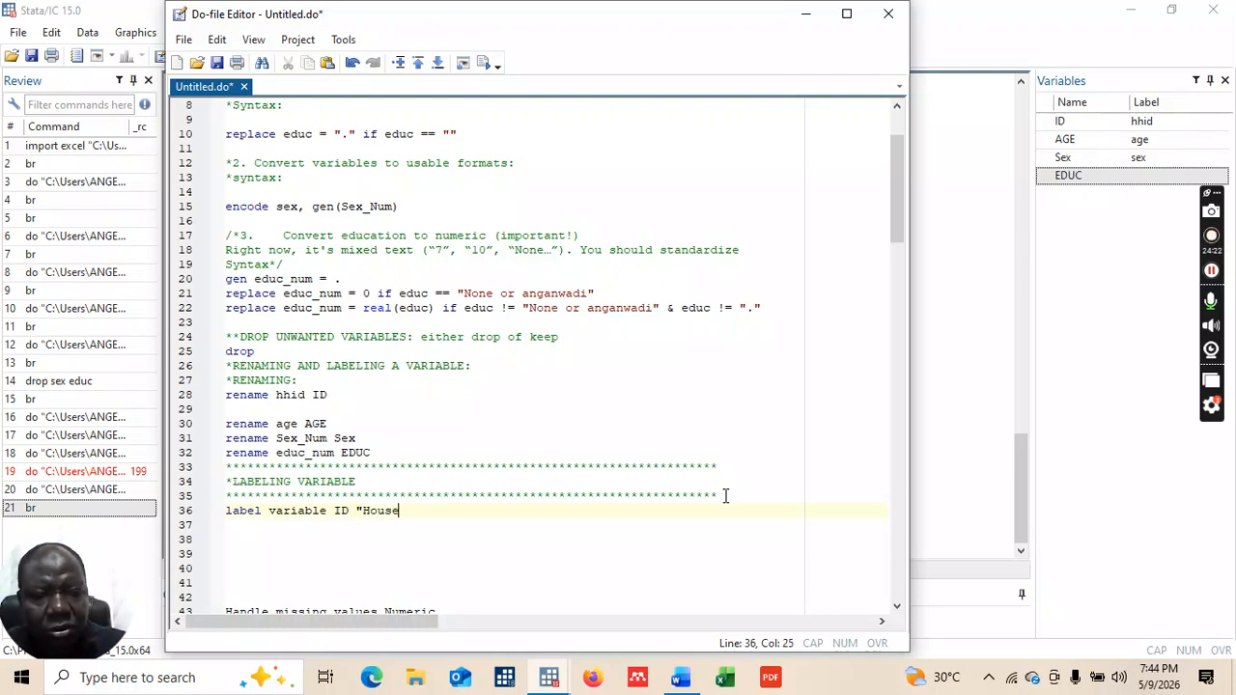
{"action": "type", "text": "hold "}
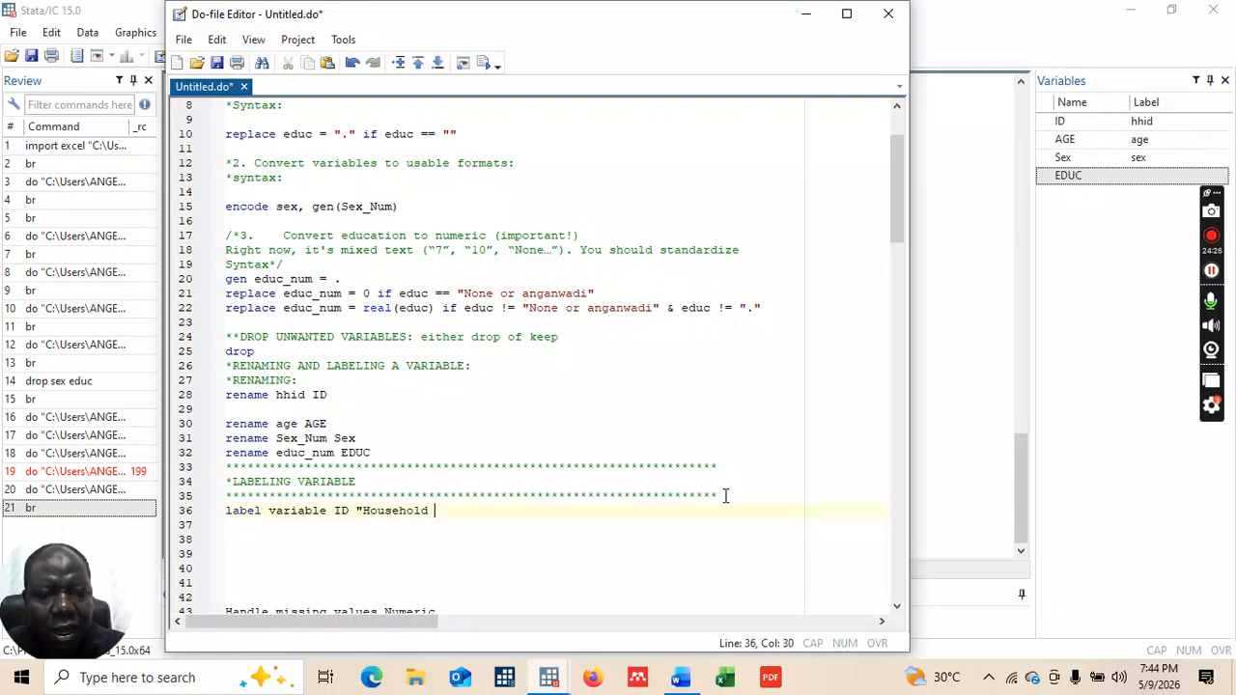
{"action": "type", "text": "ID"}
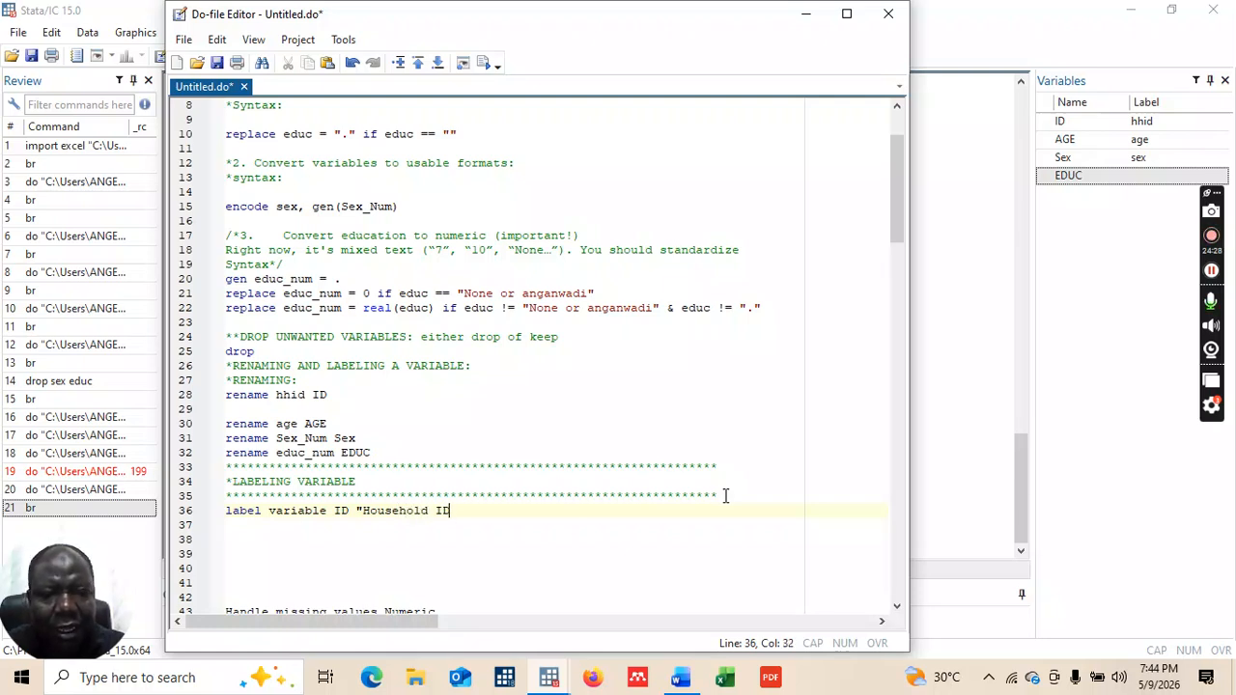
{"action": "type", "text": "\""}
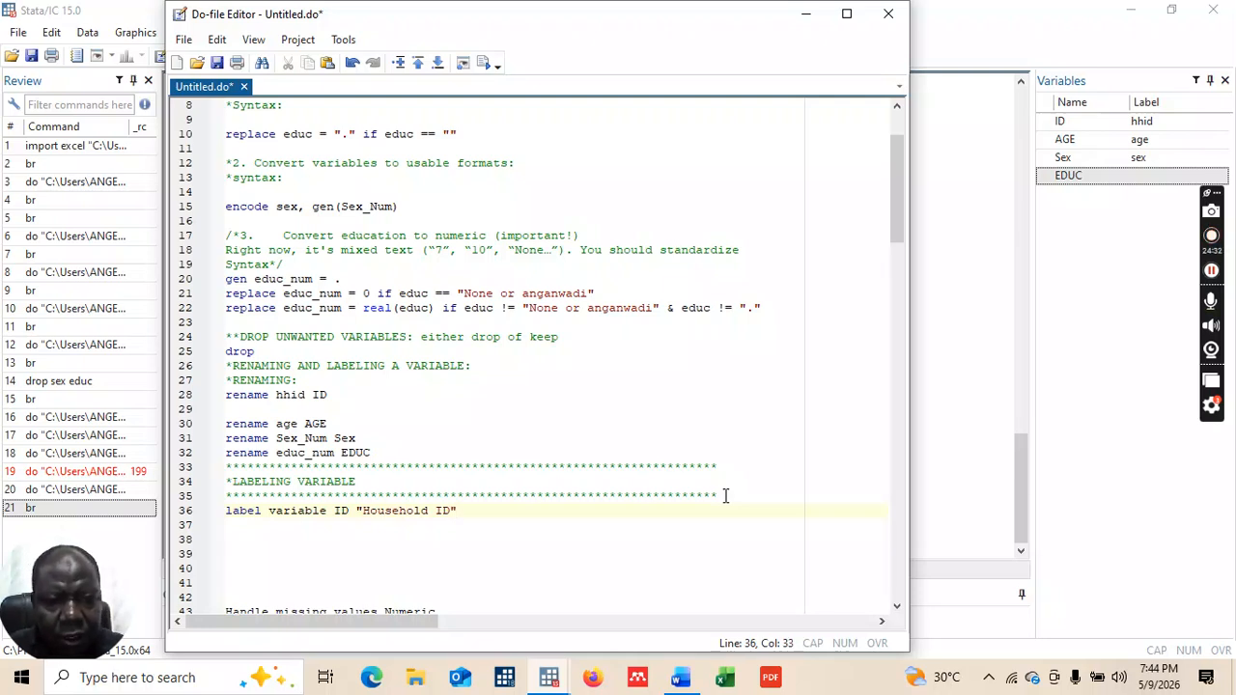
{"action": "key", "text": "Return"}
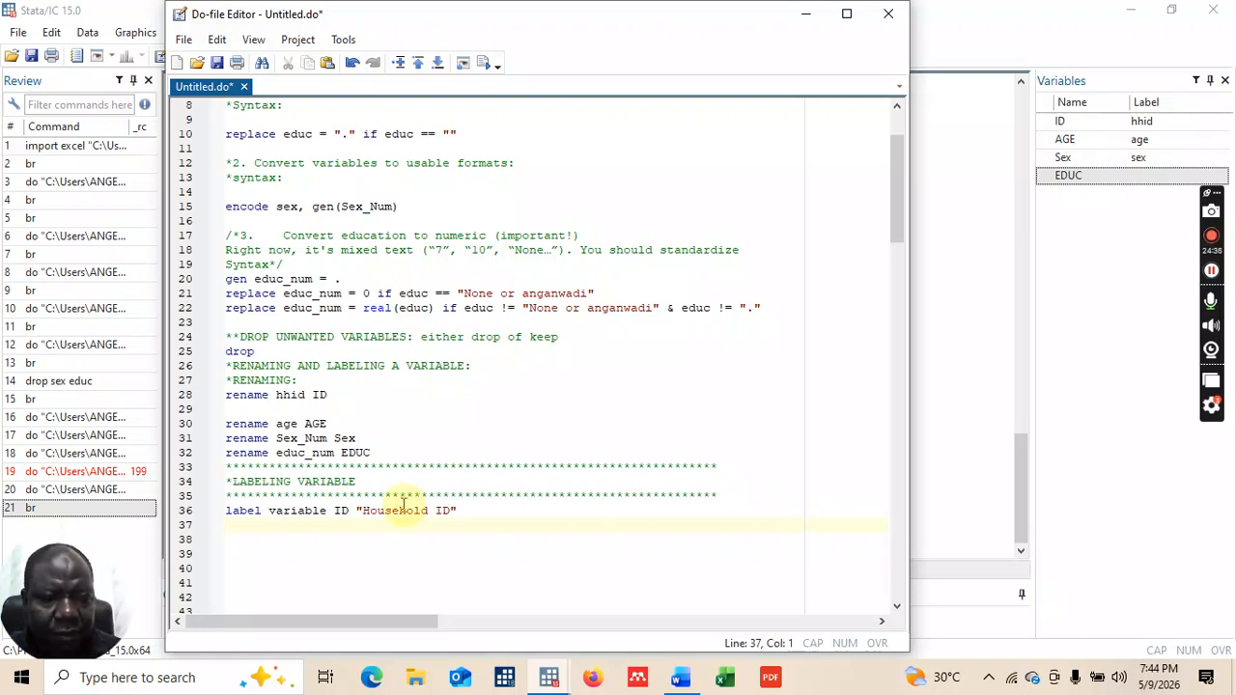
{"action": "left_click_drag", "start_coordinate": [226, 511], "coordinate": [458, 512]}
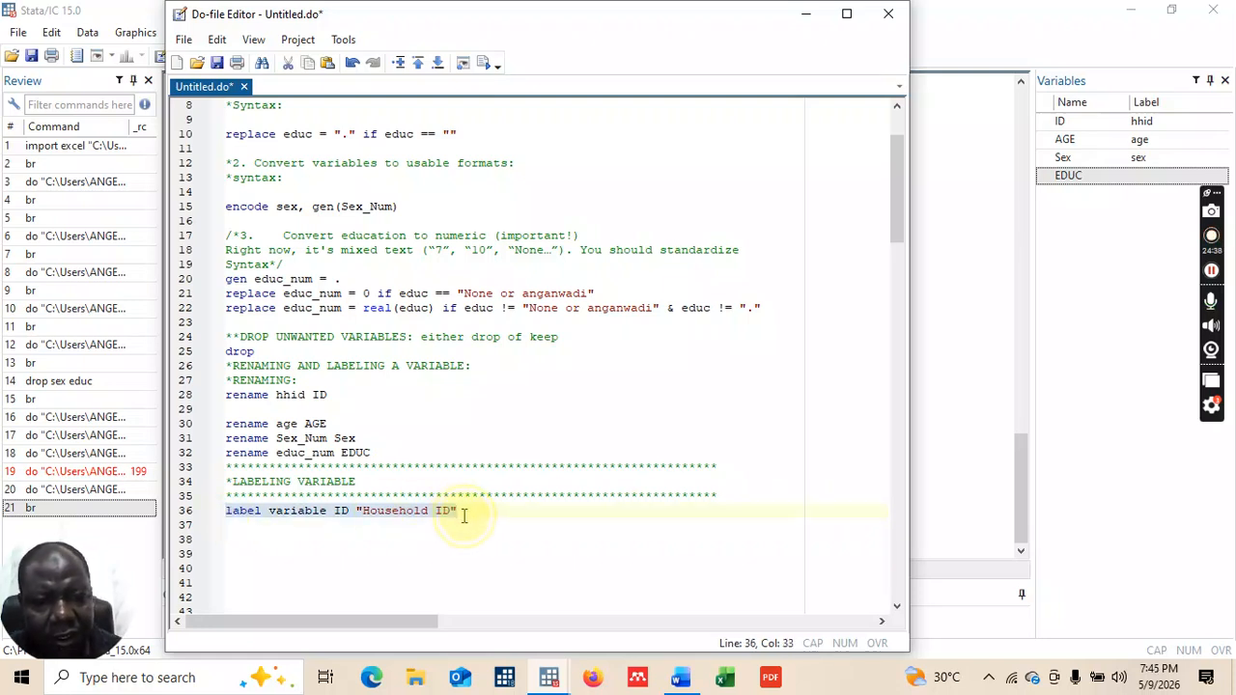
{"action": "left_click", "coordinate": [486, 65]}
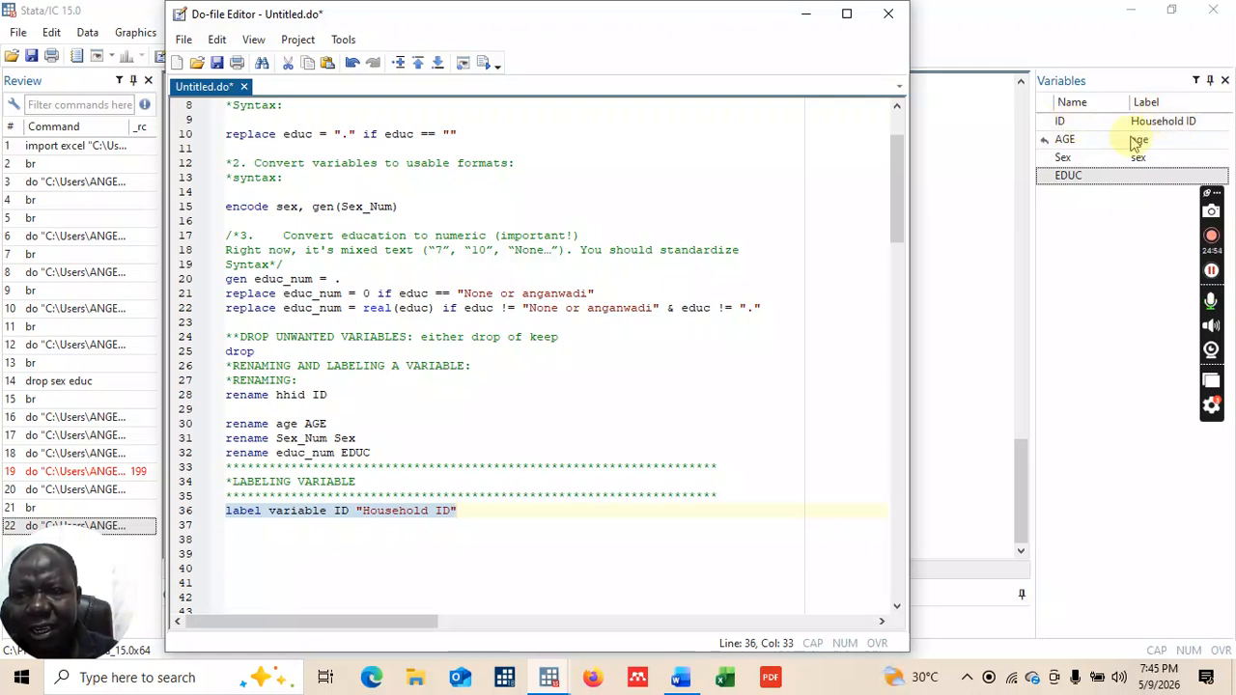
Step: Write 'label age "Age Distribution"' on line 37, fixing the typo, and select the line
{"action": "left_click", "coordinate": [470, 506]}
{"action": "key", "text": "Return"}
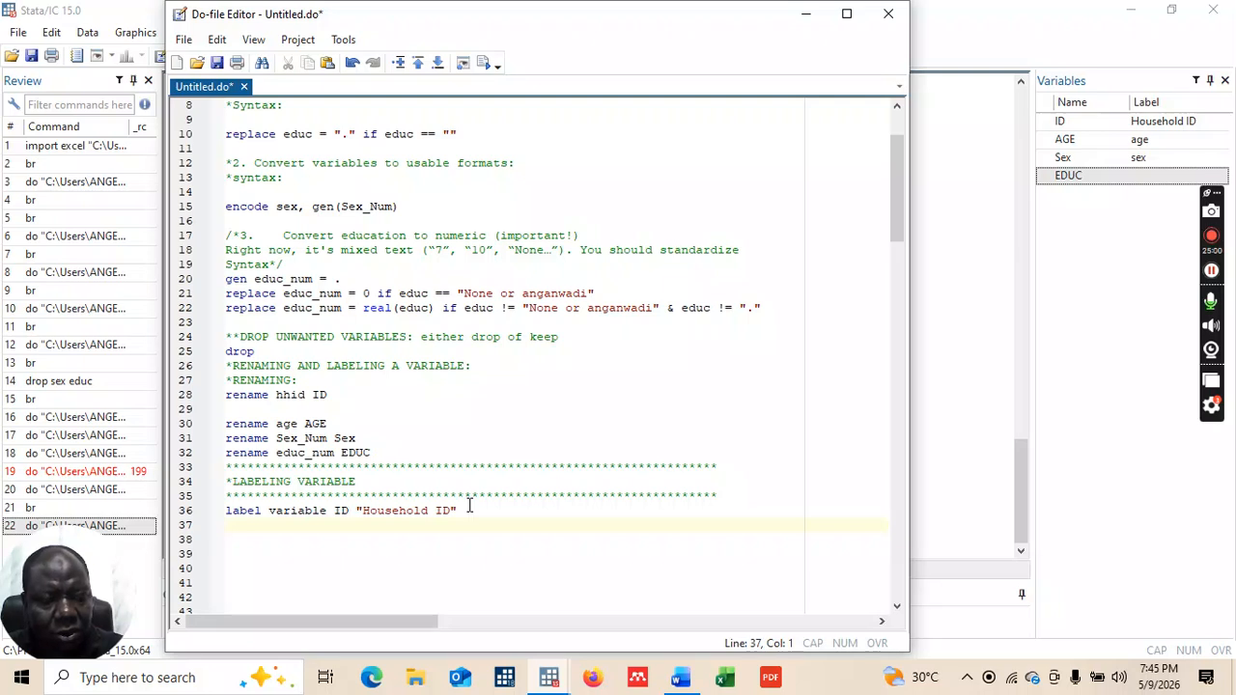
{"action": "type", "text": "label"}
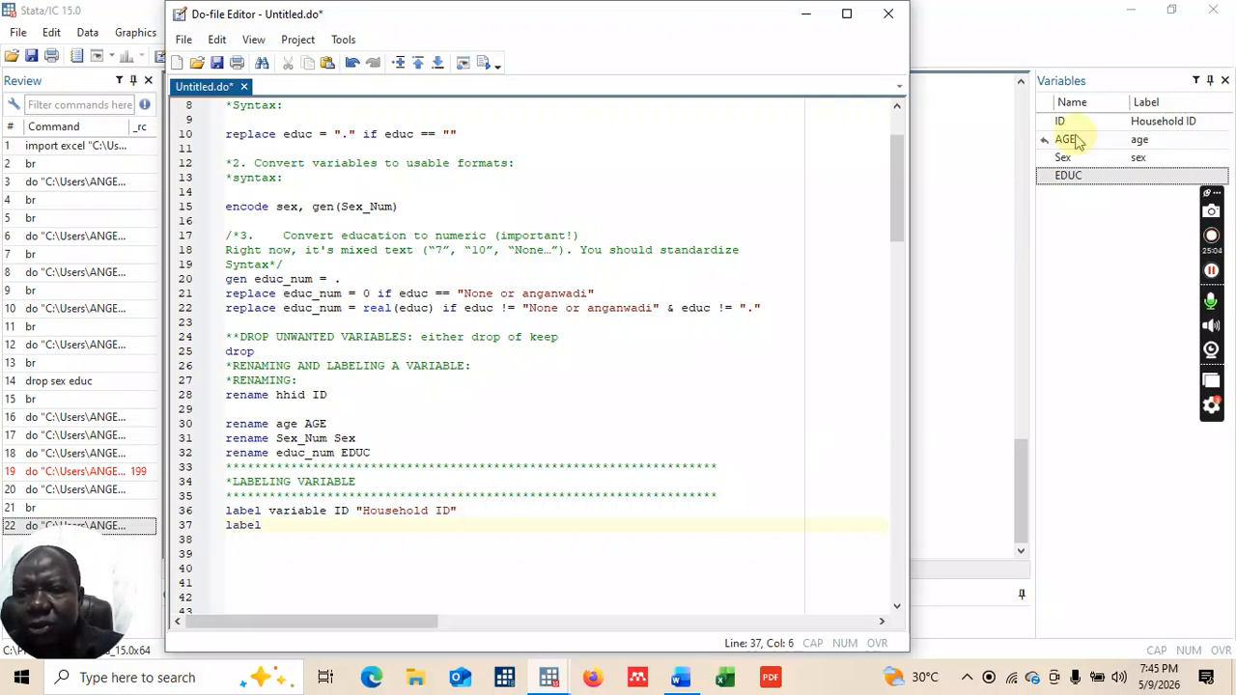
{"action": "type", "text": " age"}
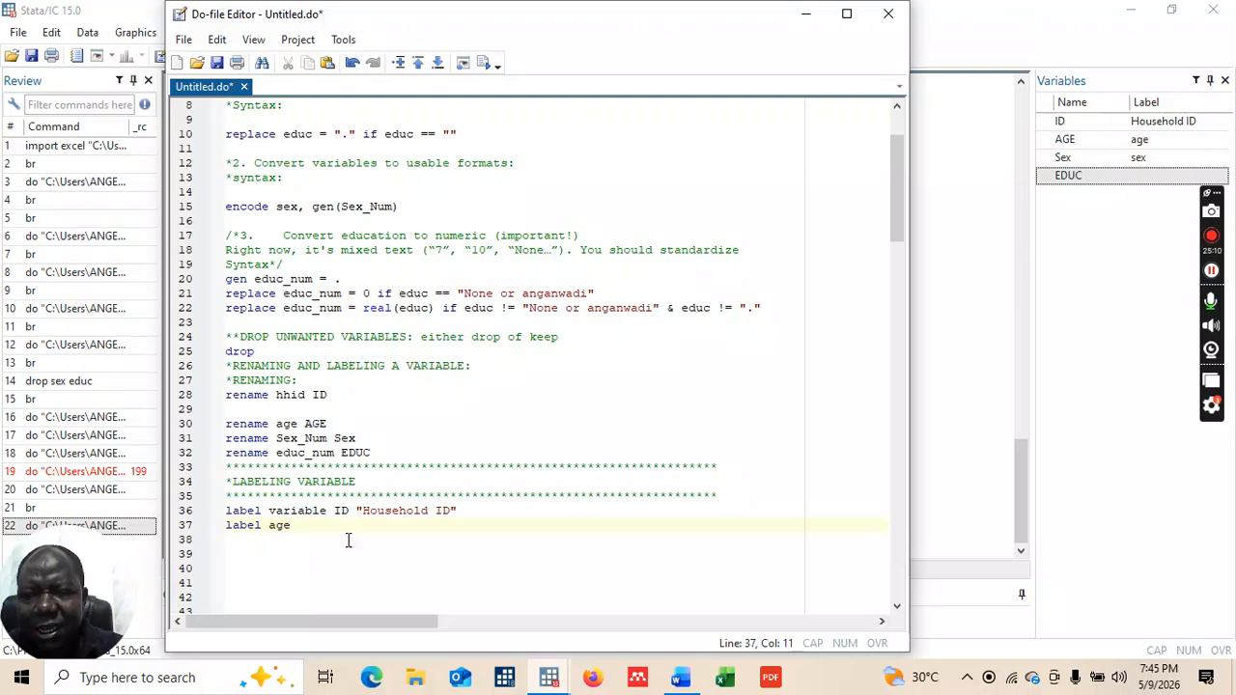
{"action": "type", "text": " \""}
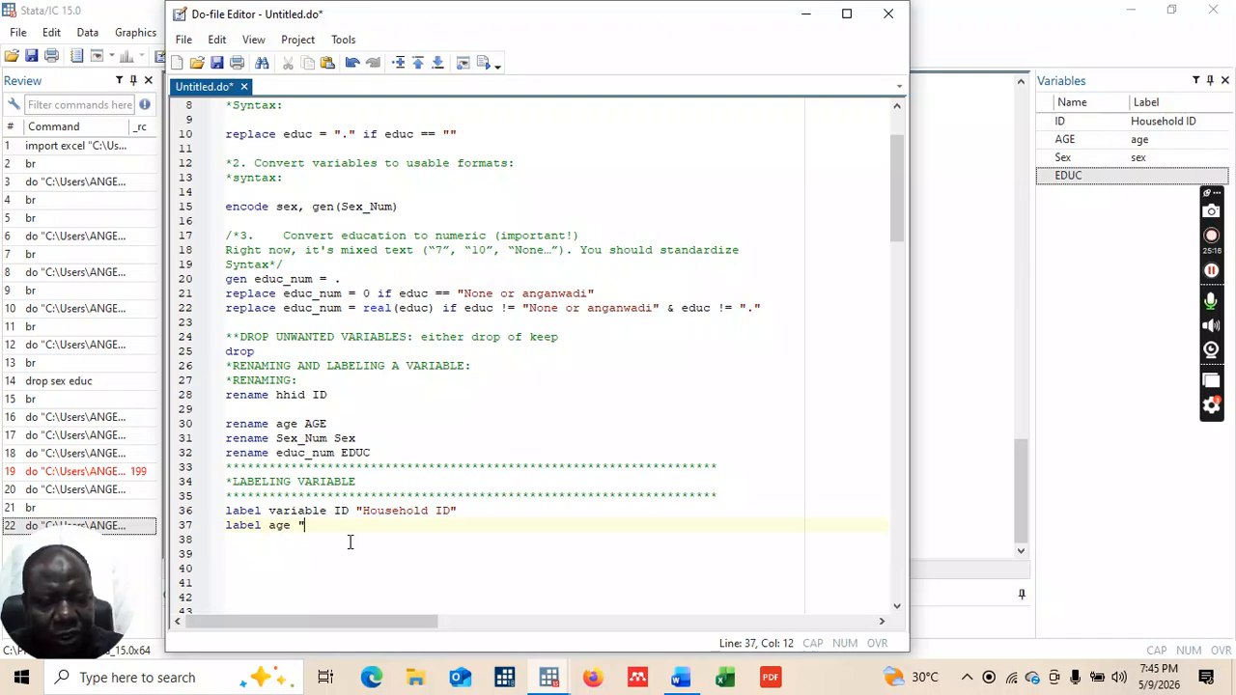
{"action": "type", "text": "Age"}
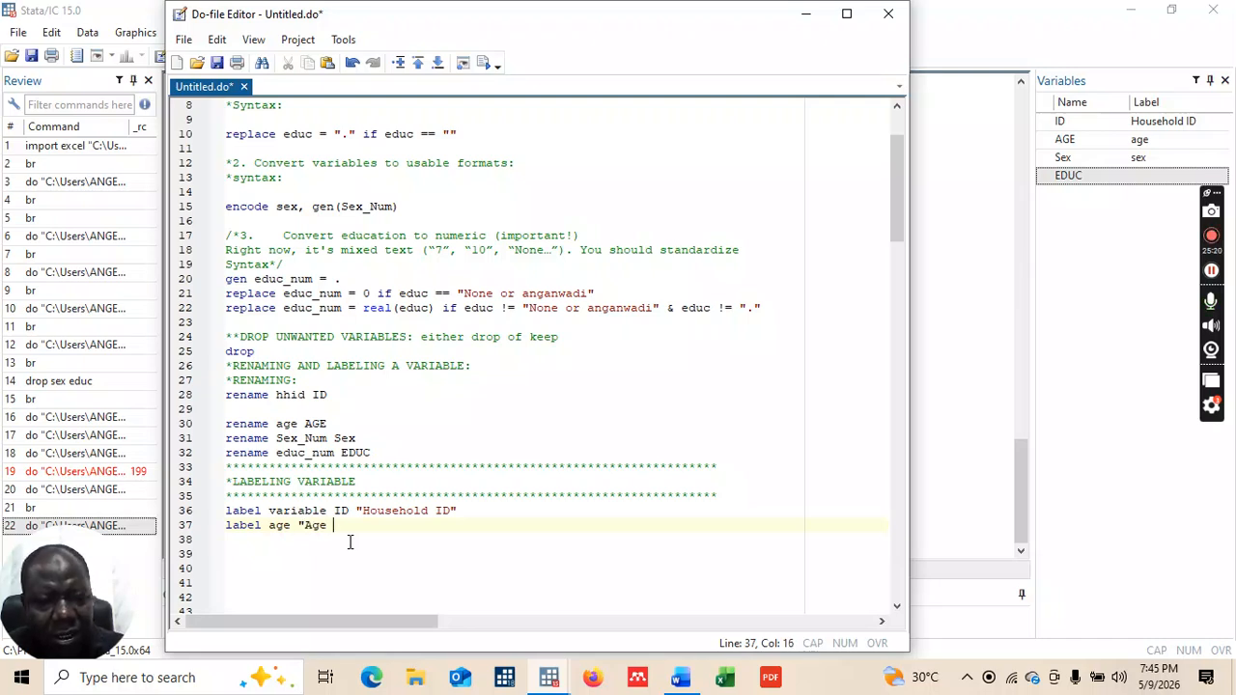
{"action": "type", "text": " D"}
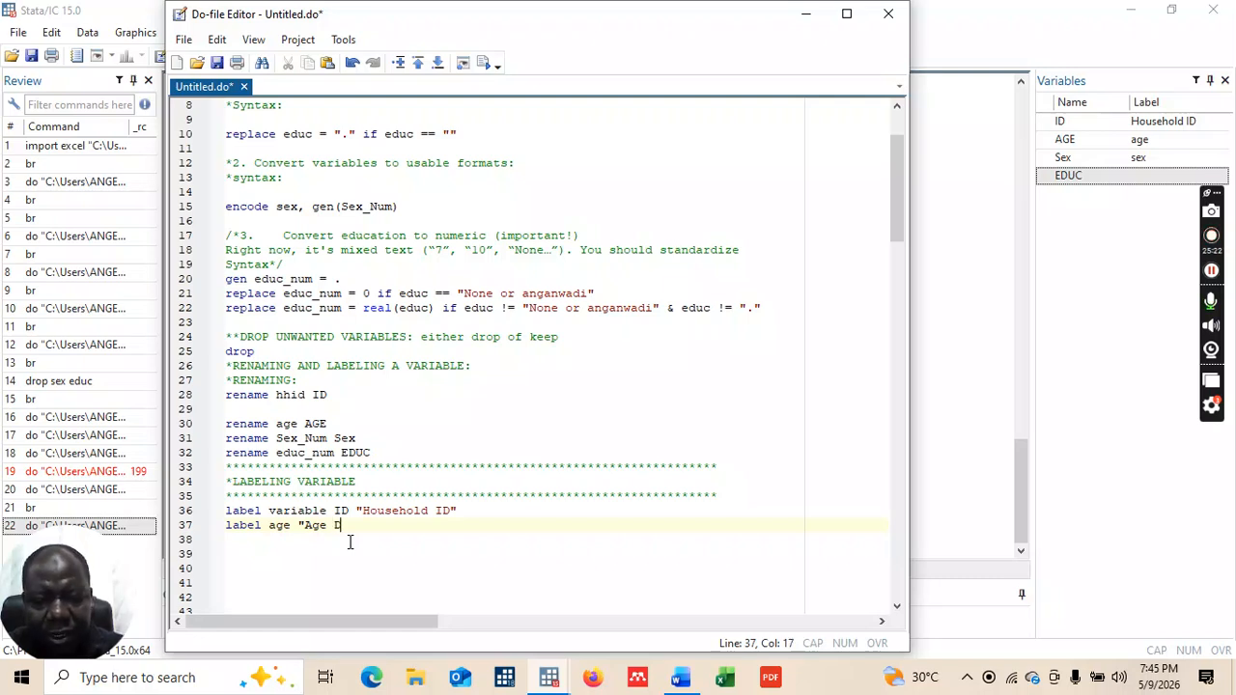
{"action": "type", "text": "istribtuion"}
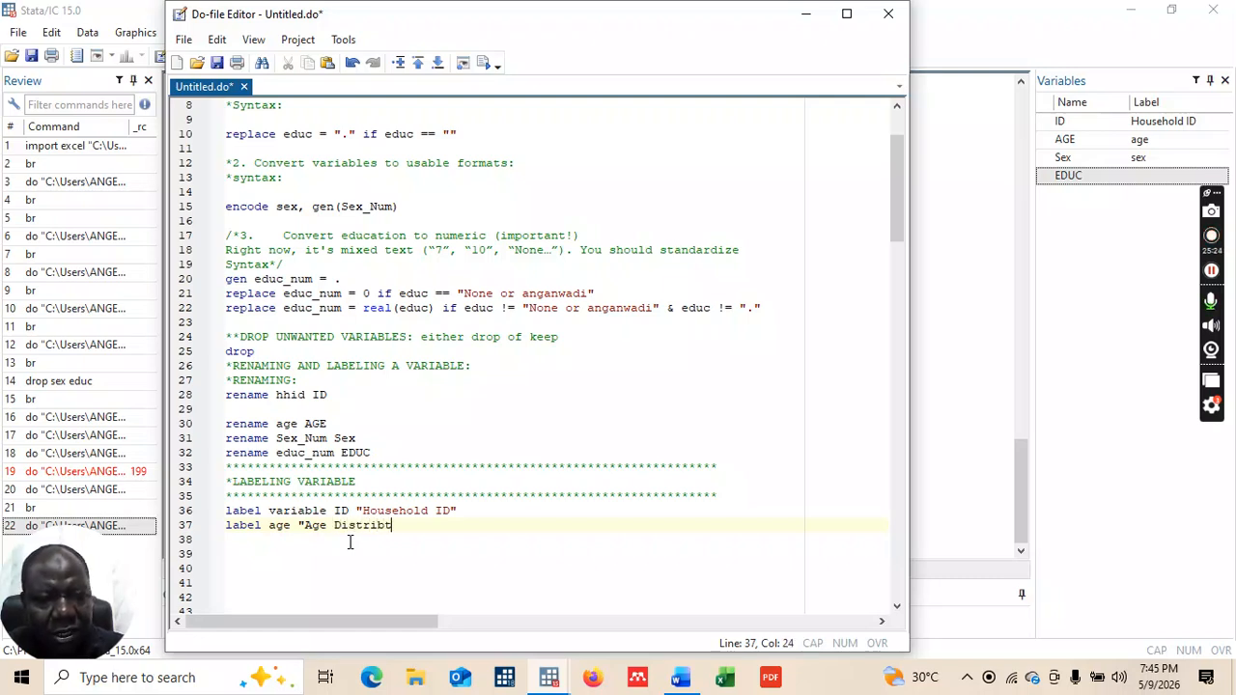
{"action": "key", "text": "BackSpace"}
{"action": "key", "text": "BackSpace"}
{"action": "key", "text": "BackSpace"}
{"action": "key", "text": "BackSpace"}
{"action": "key", "text": "BackSpace"}
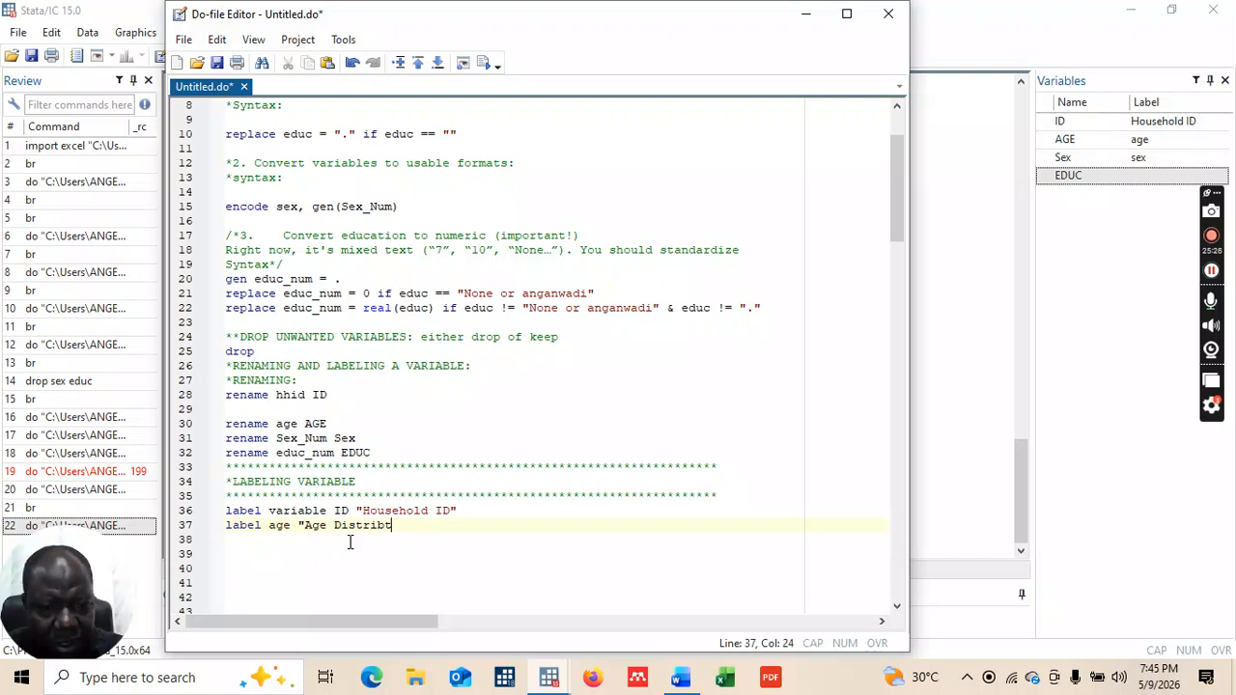
{"action": "type", "text": "ution"}
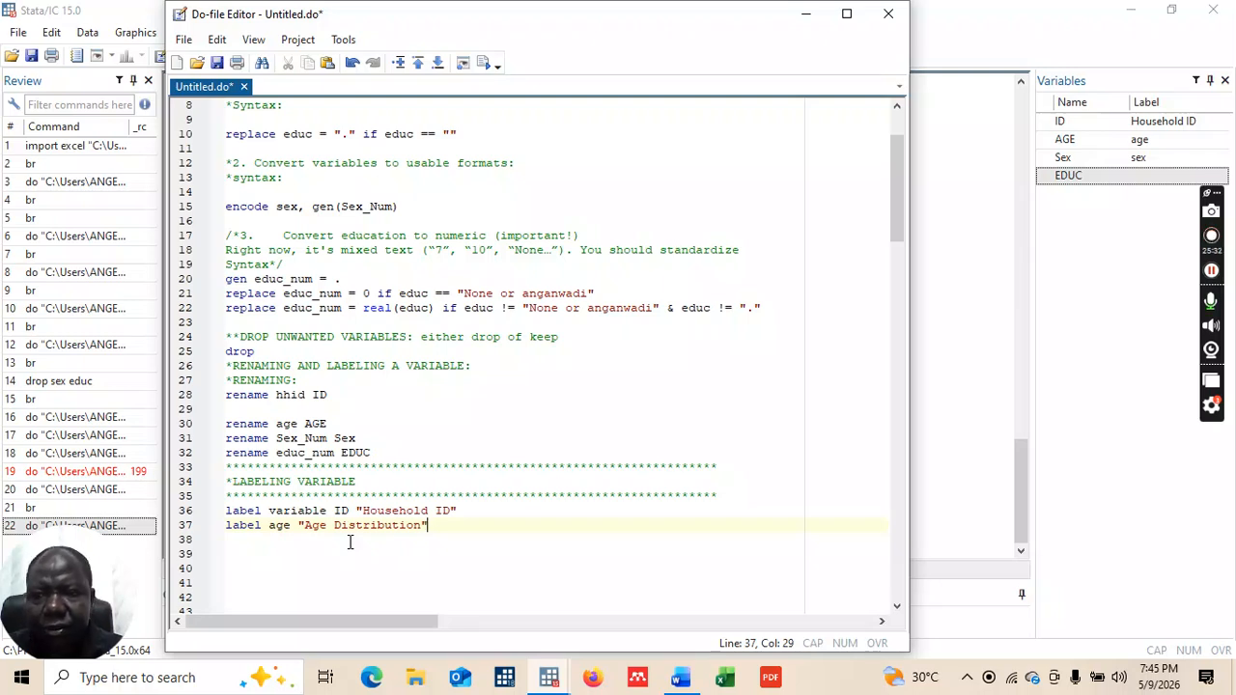
{"action": "left_click", "coordinate": [349, 543]}
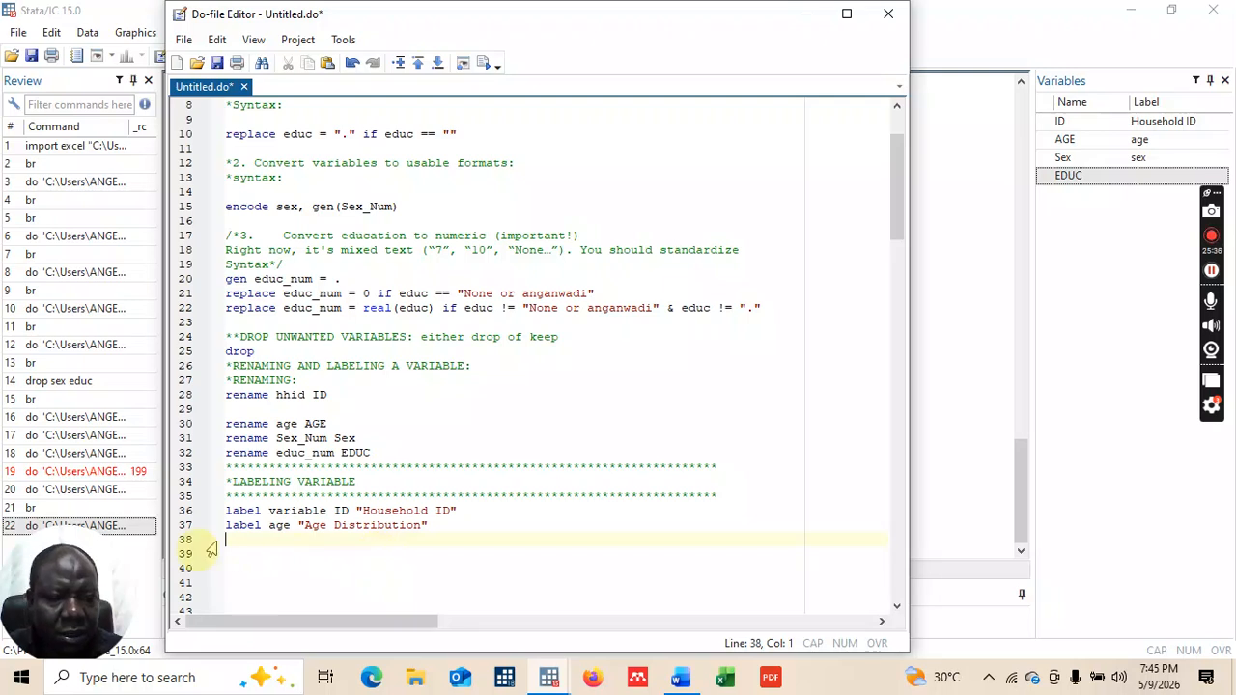
{"action": "left_click_drag", "start_coordinate": [228, 531], "coordinate": [428, 530]}
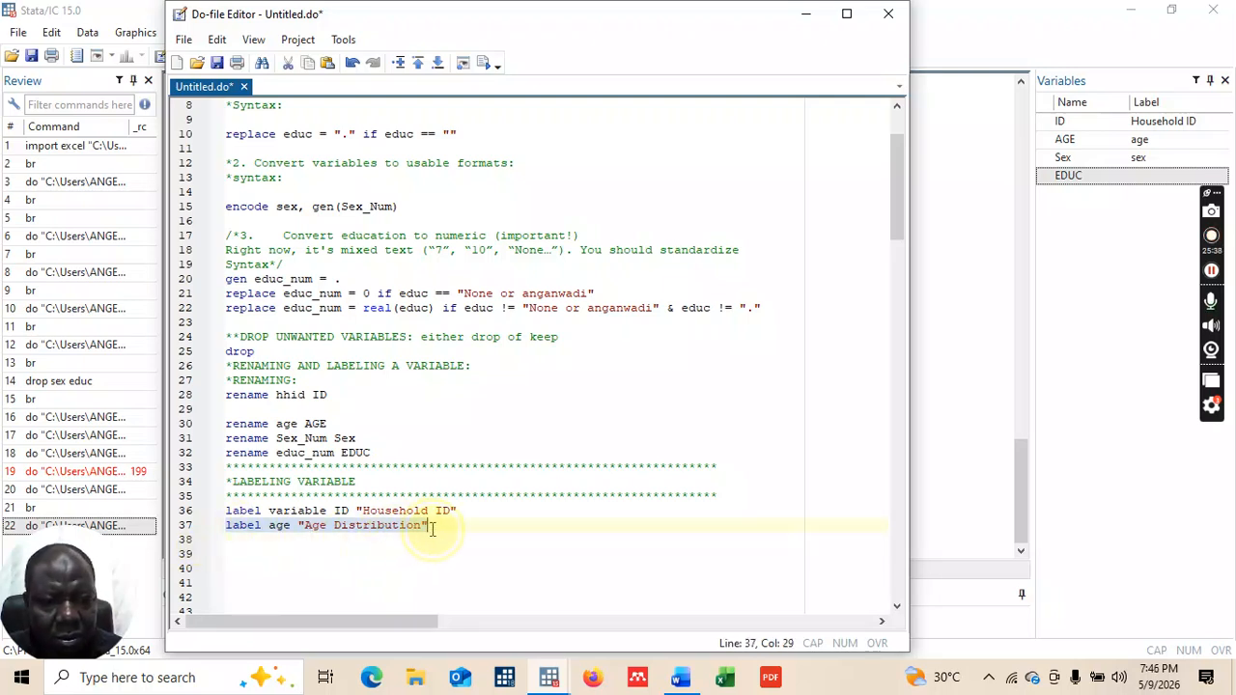
Step: Run the age label line, hit error 198, and insert 'variable' after 'label'
{"action": "left_click", "coordinate": [484, 64]}
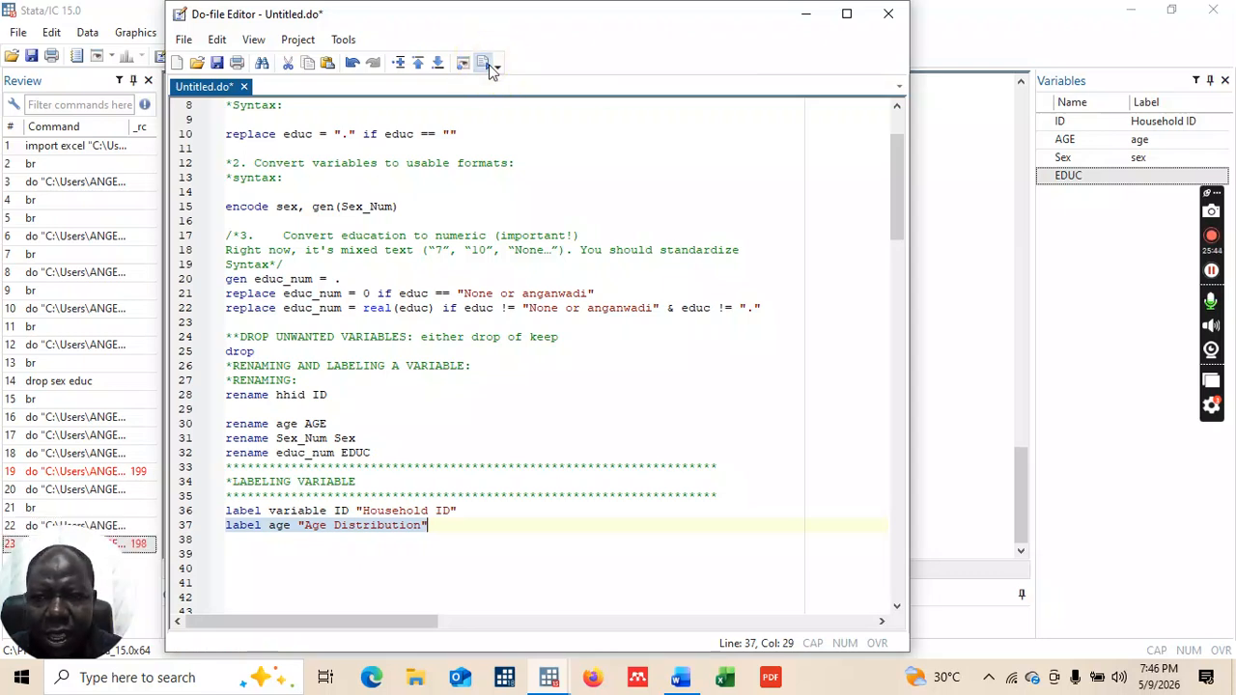
{"action": "left_click", "coordinate": [272, 525]}
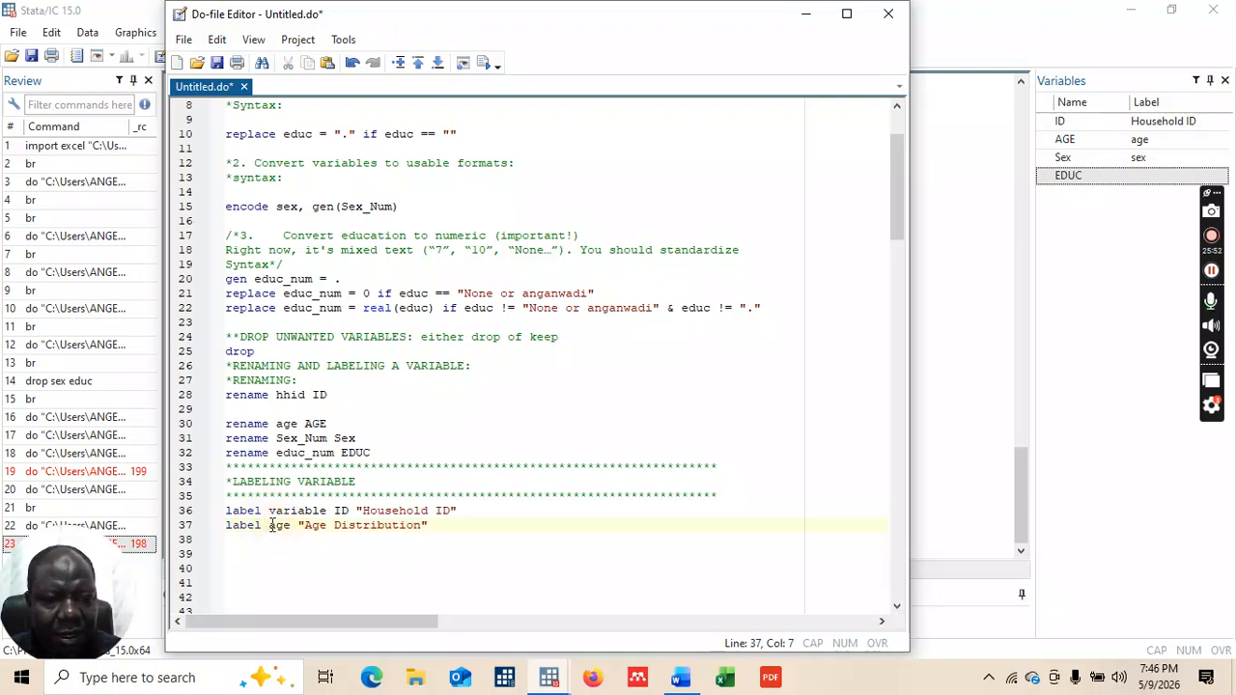
{"action": "type", "text": "varia"}
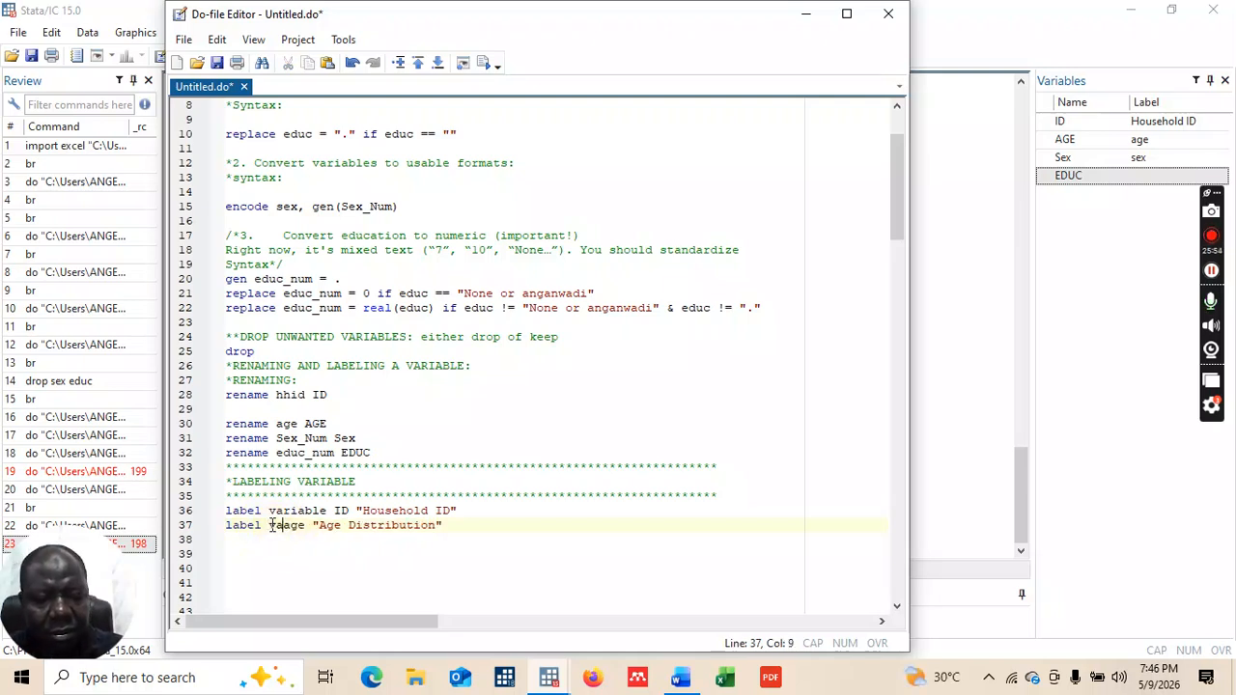
{"action": "type", "text": "b"}
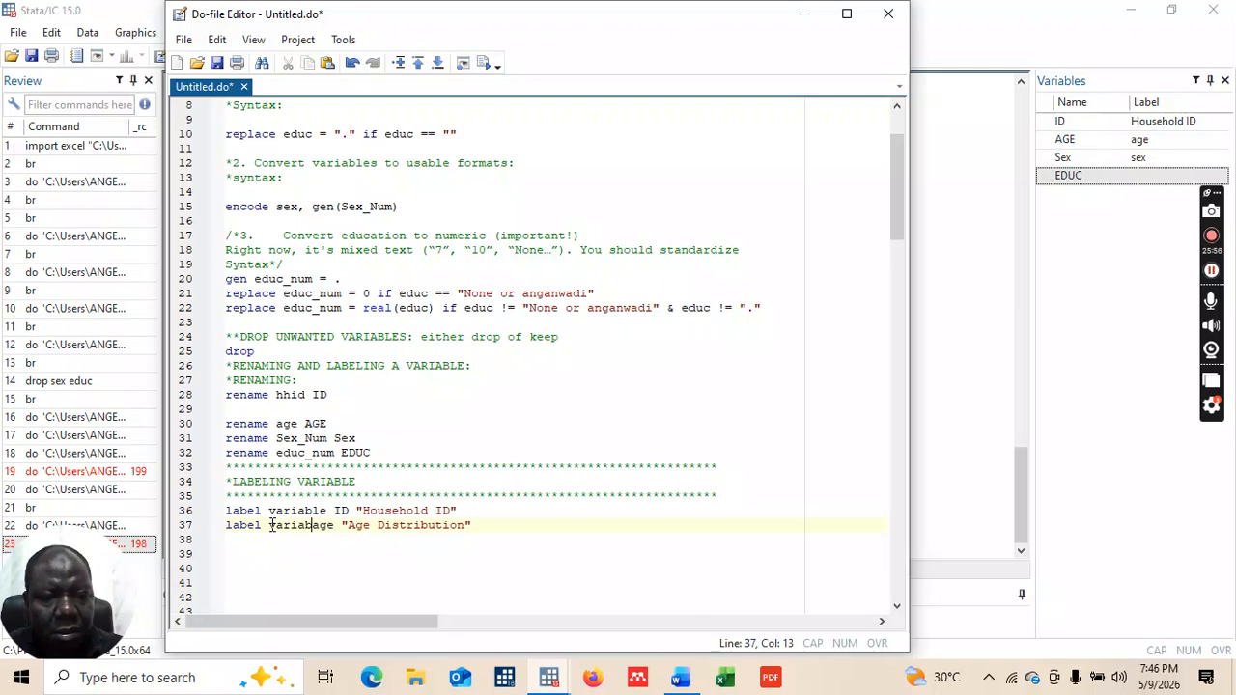
{"action": "type", "text": "le"}
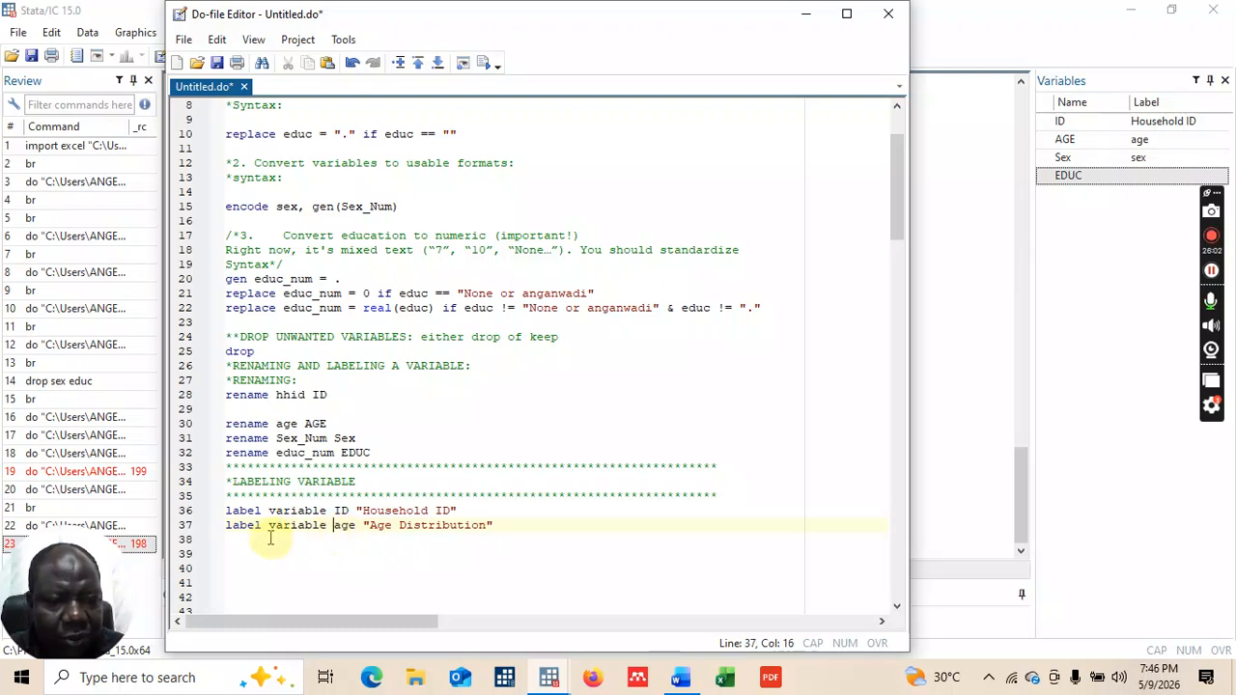
Step: Rerun the corrected line and read Results, which report variable age not found (r(111))
{"action": "left_click_drag", "start_coordinate": [459, 510], "coordinate": [314, 516]}
{"action": "left_click_drag", "start_coordinate": [227, 526], "coordinate": [483, 532]}
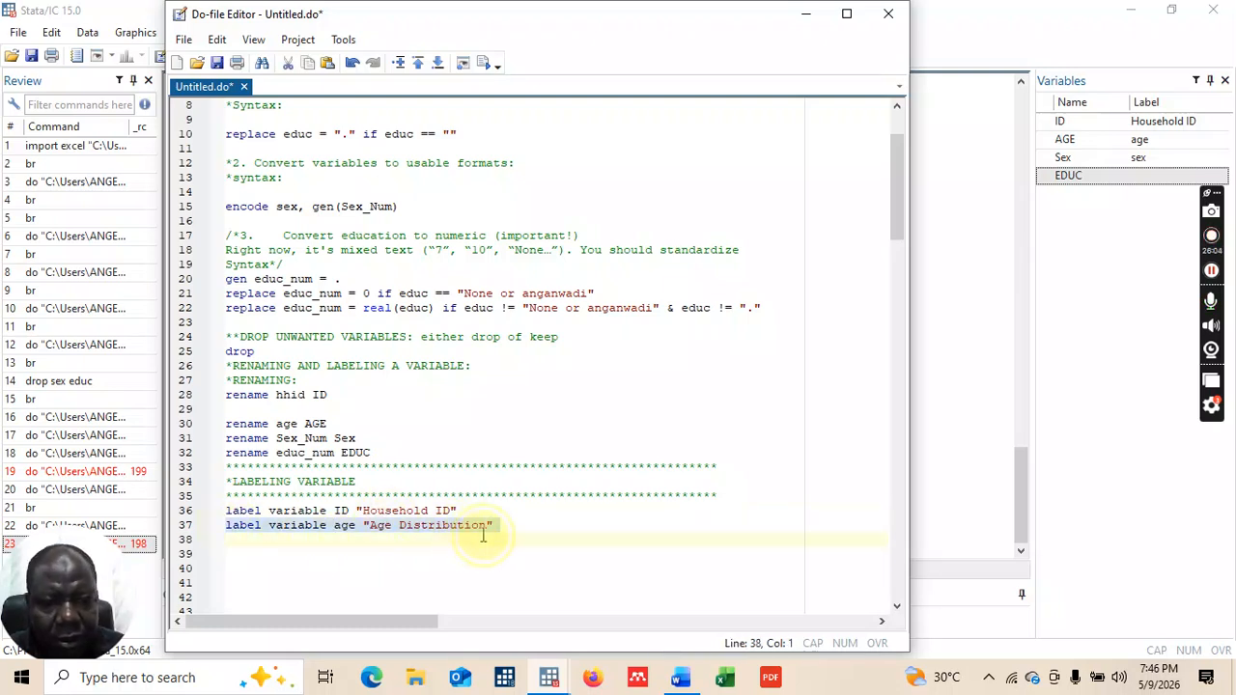
{"action": "left_click", "coordinate": [491, 64]}
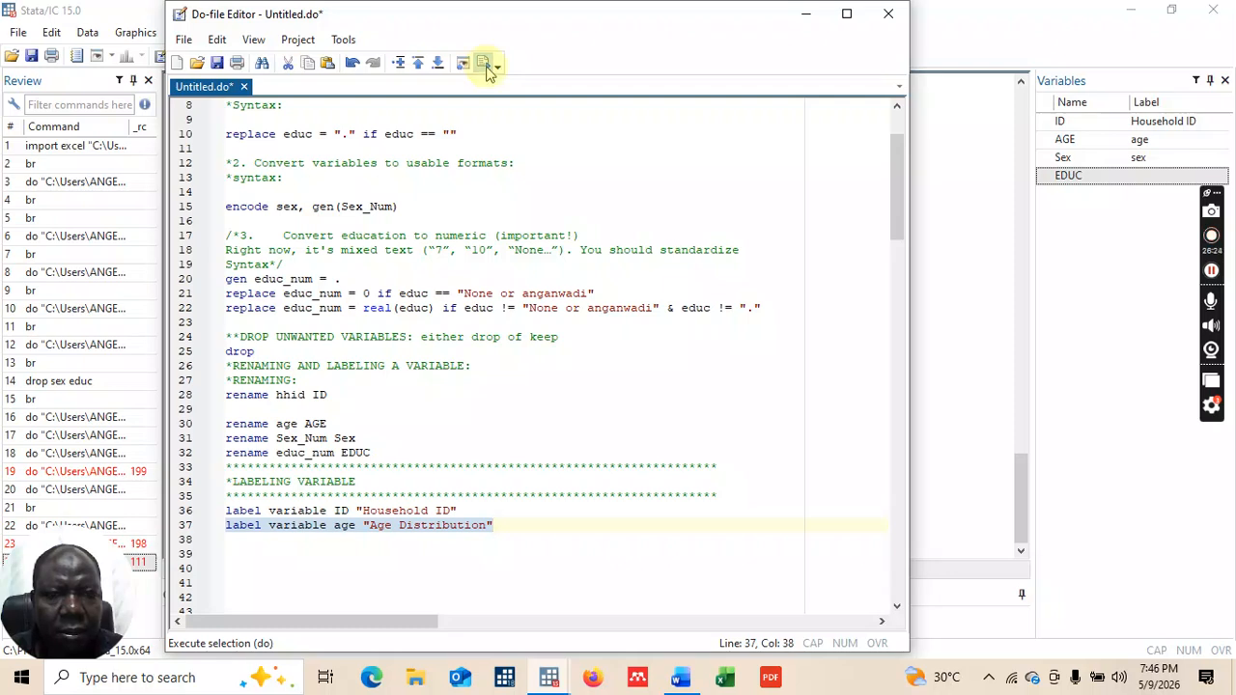
{"action": "left_click", "coordinate": [485, 63]}
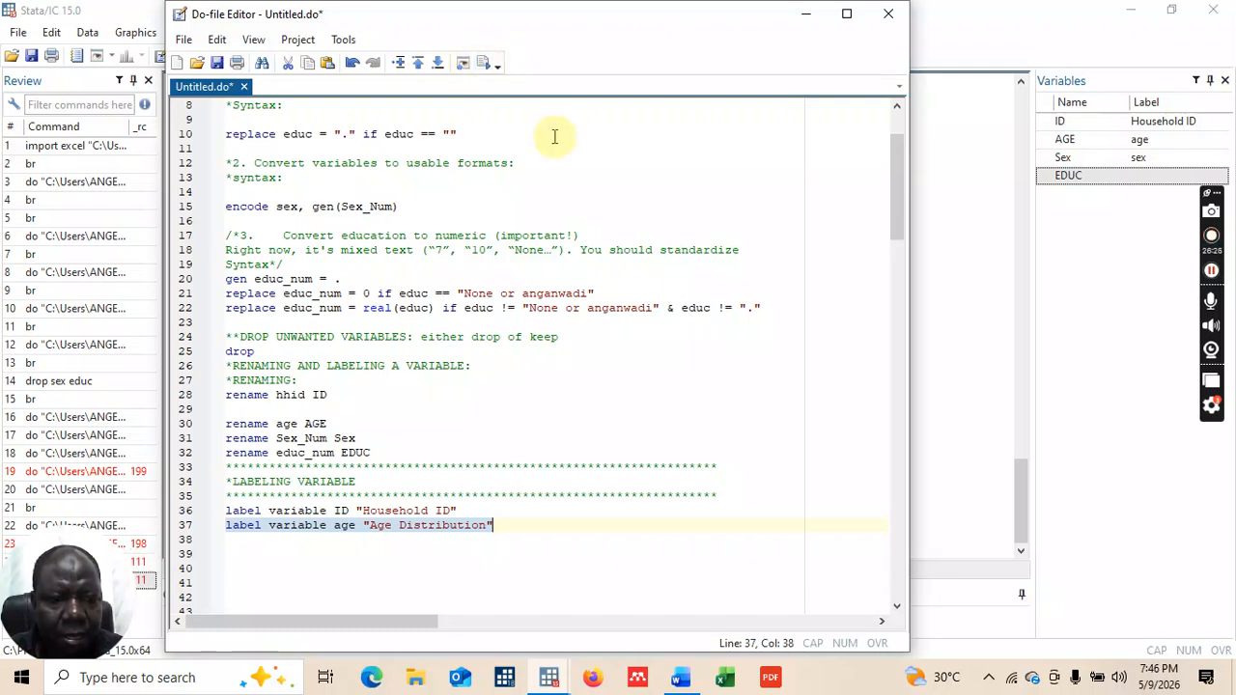
{"action": "left_click", "coordinate": [811, 19]}
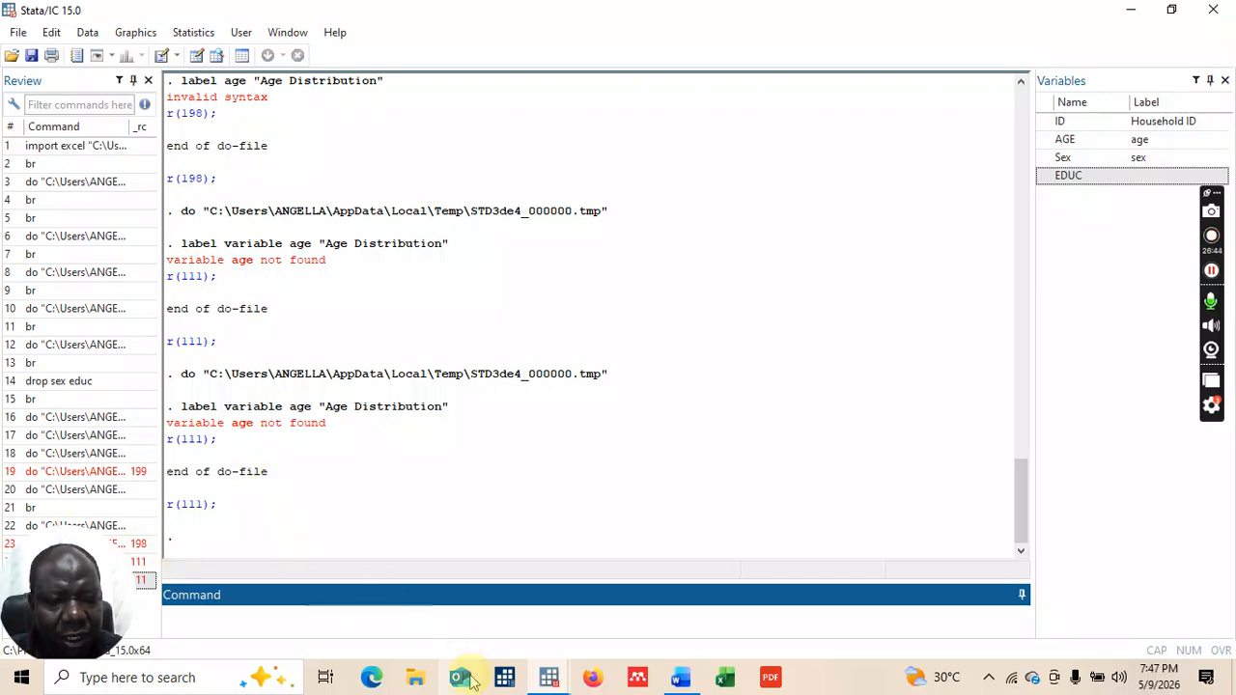
{"action": "mouse_move", "coordinate": [549, 682]}
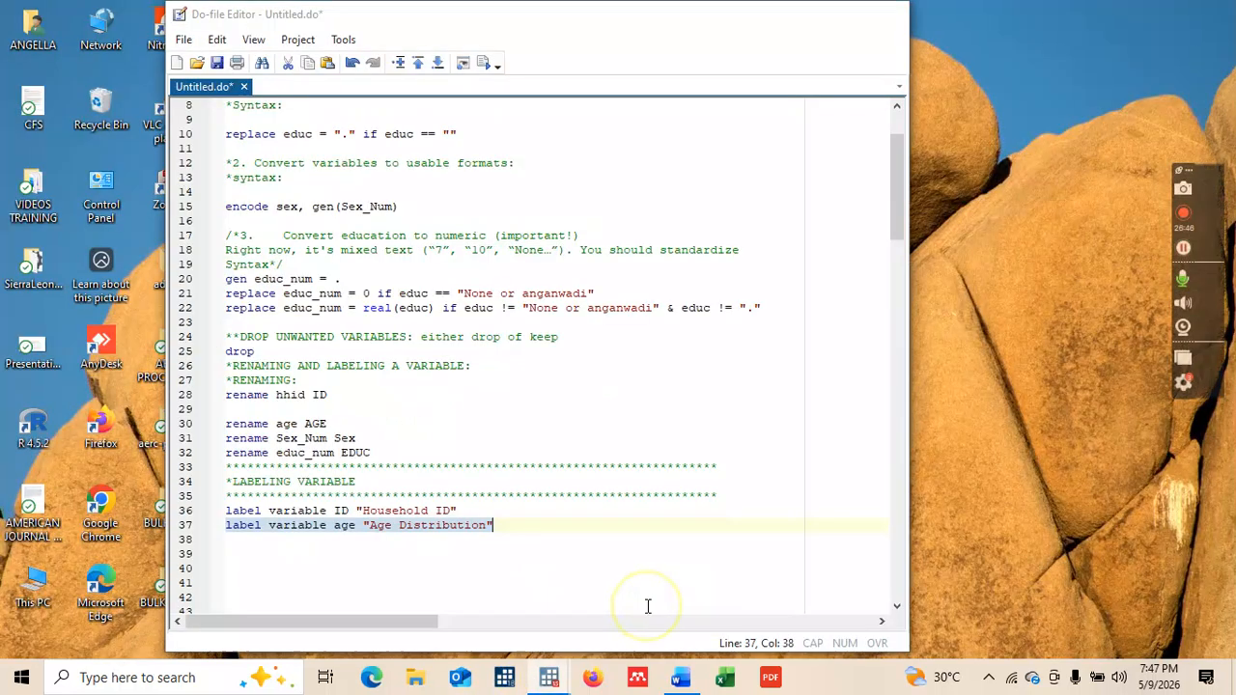
{"action": "left_click", "coordinate": [648, 603]}
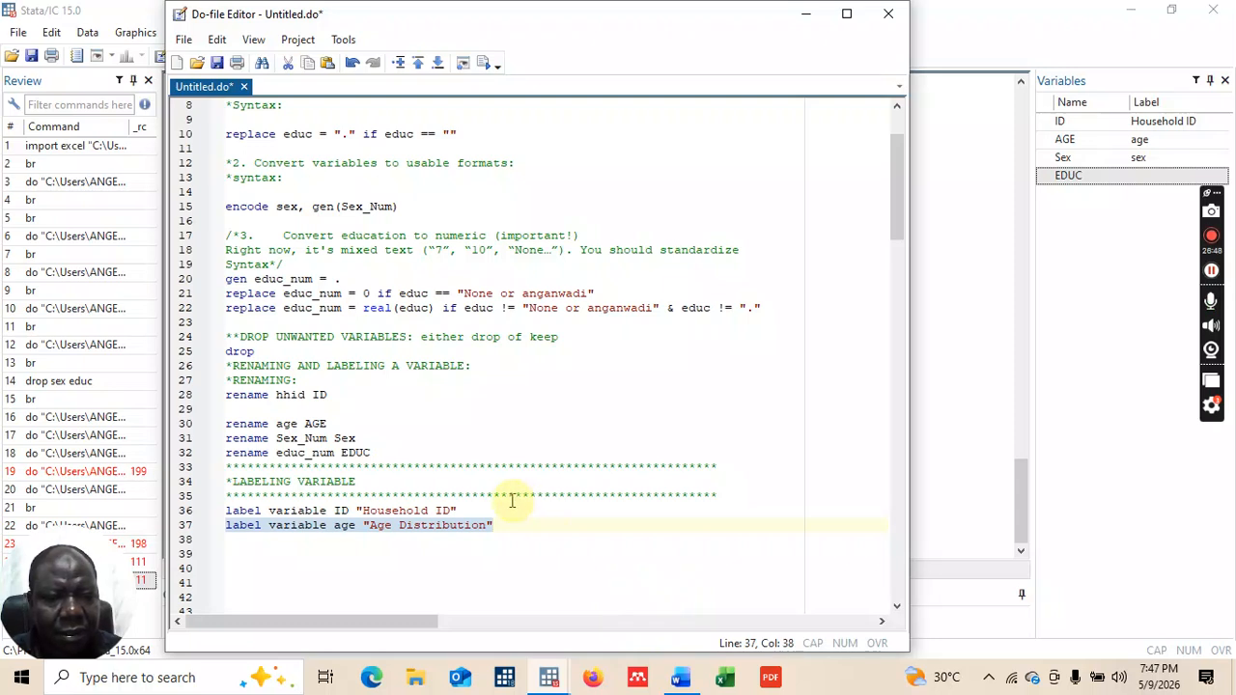
{"action": "left_click", "coordinate": [356, 525]}
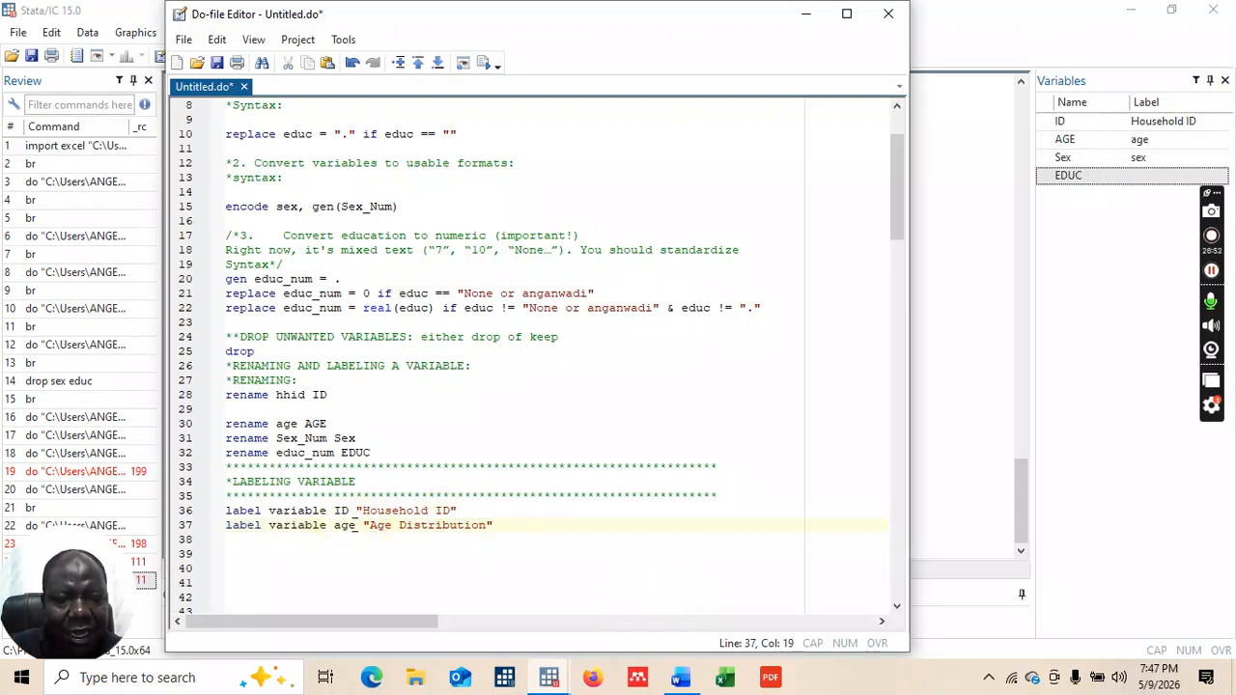
Step: Change age to AGE on line 37 and execute it, labelling AGE "Age Distribution"
{"action": "key", "text": "BackSpace"}
{"action": "key", "text": "BackSpace"}
{"action": "key", "text": "BackSpace"}
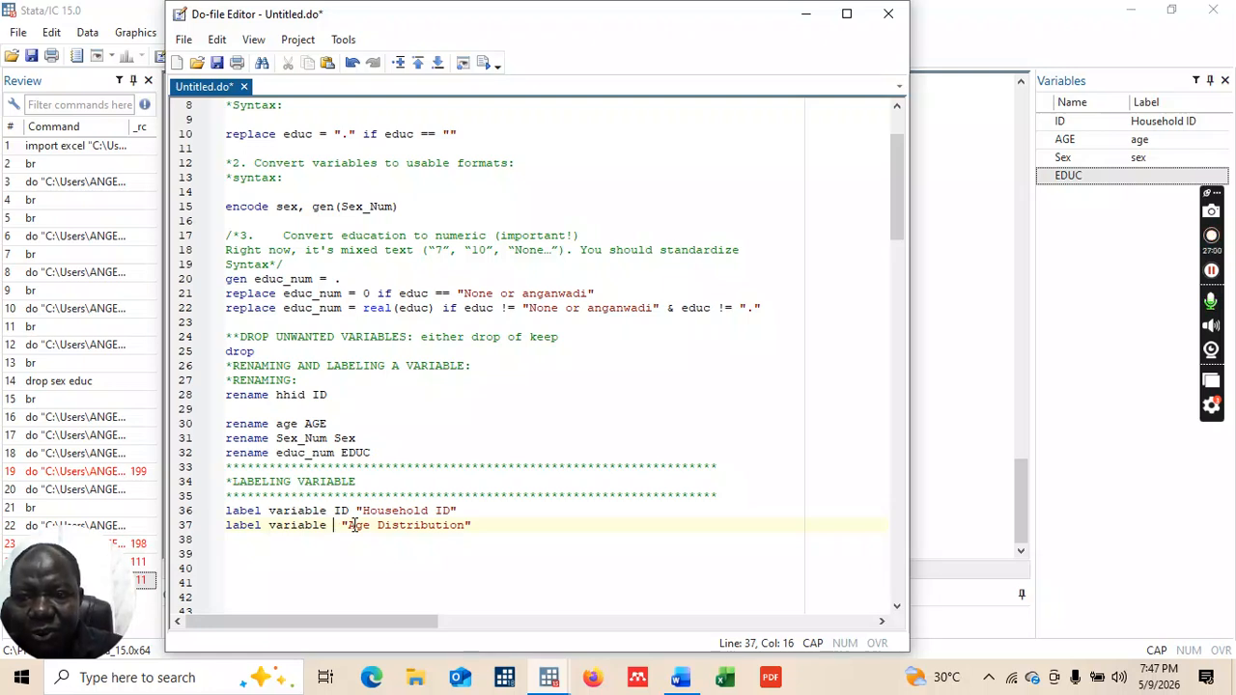
{"action": "type", "text": "AGE"}
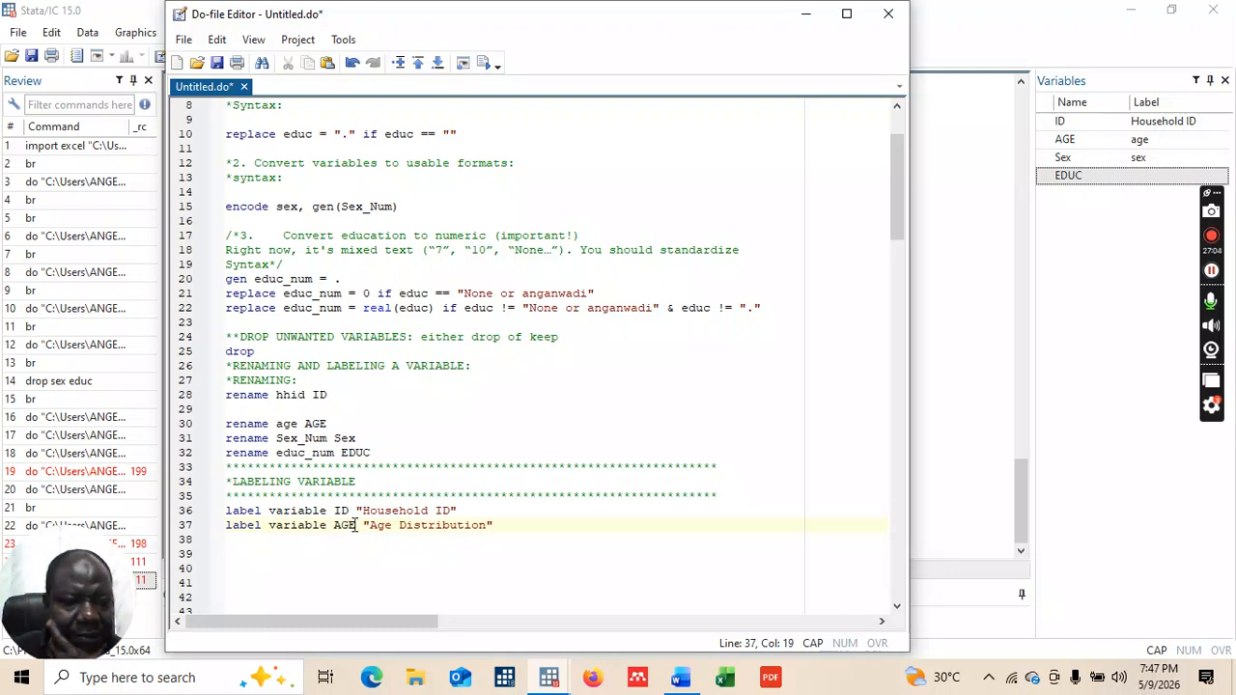
{"action": "left_click", "coordinate": [499, 538]}
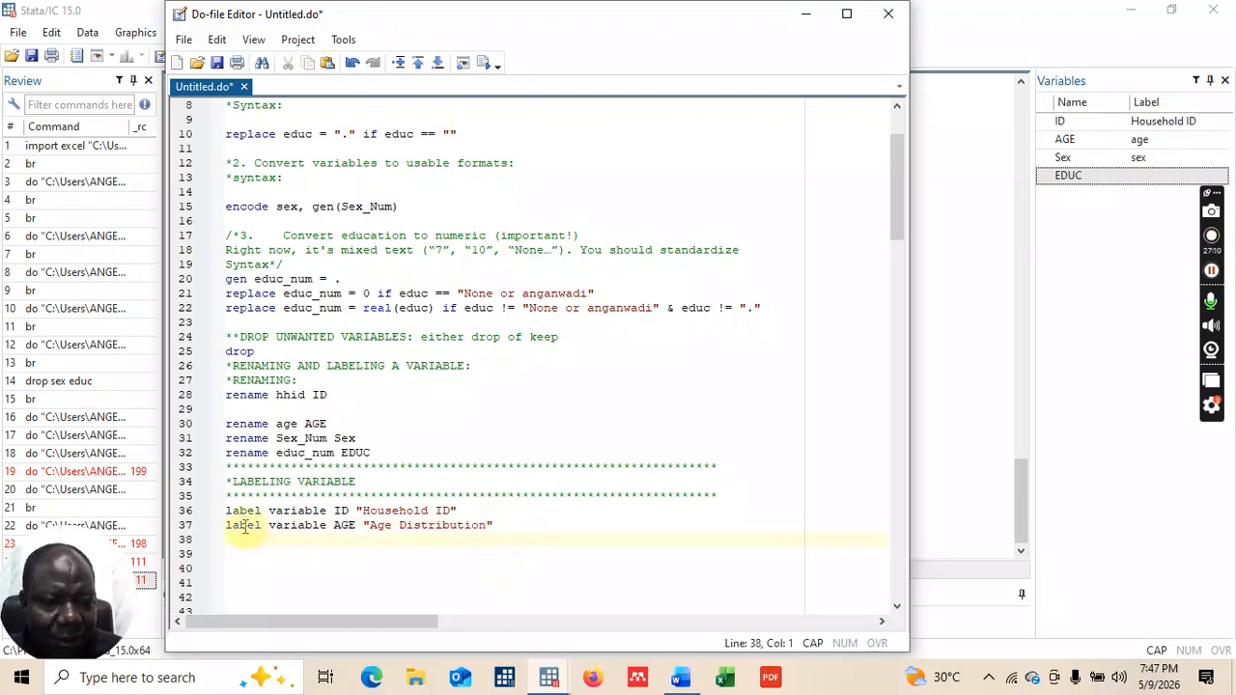
{"action": "left_click_drag", "start_coordinate": [226, 526], "coordinate": [511, 530]}
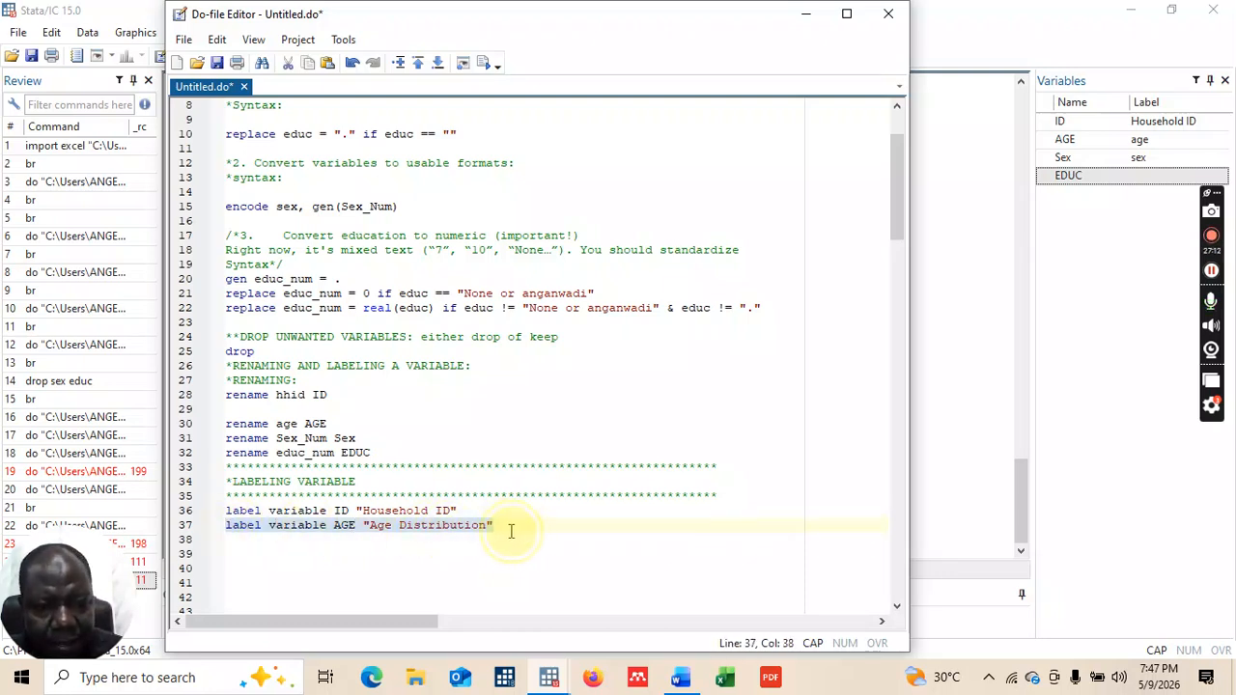
{"action": "left_click", "coordinate": [486, 64]}
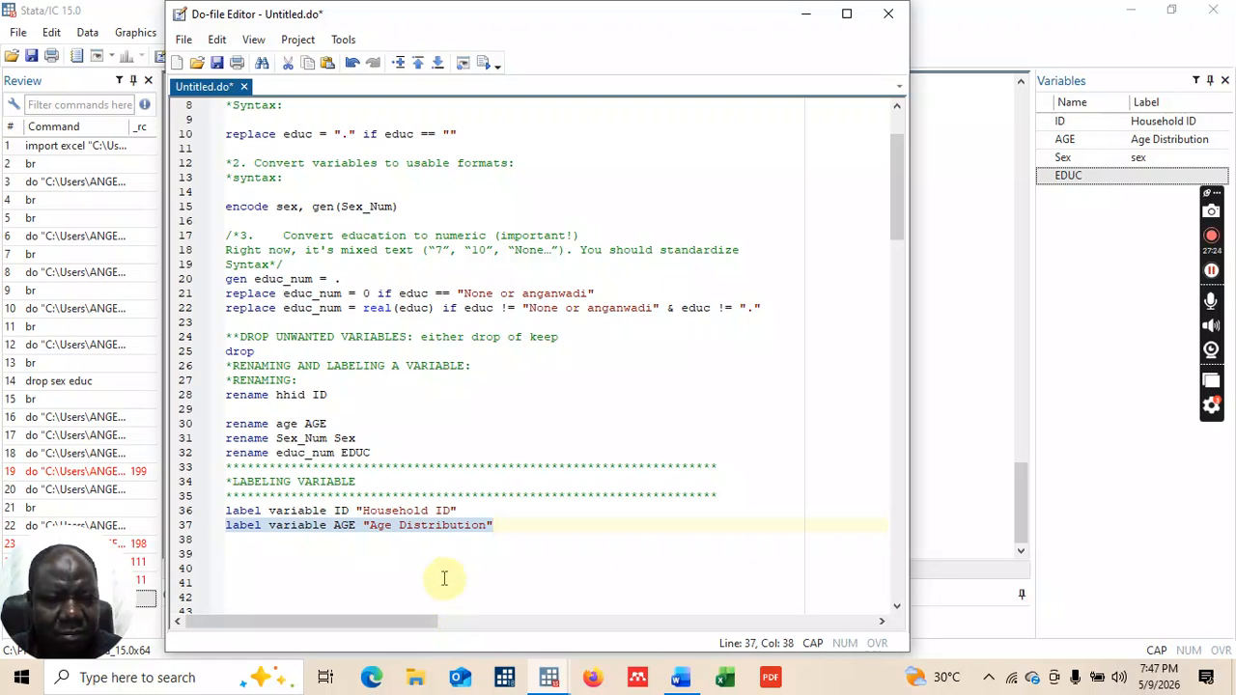
{"action": "key", "text": "Return"}
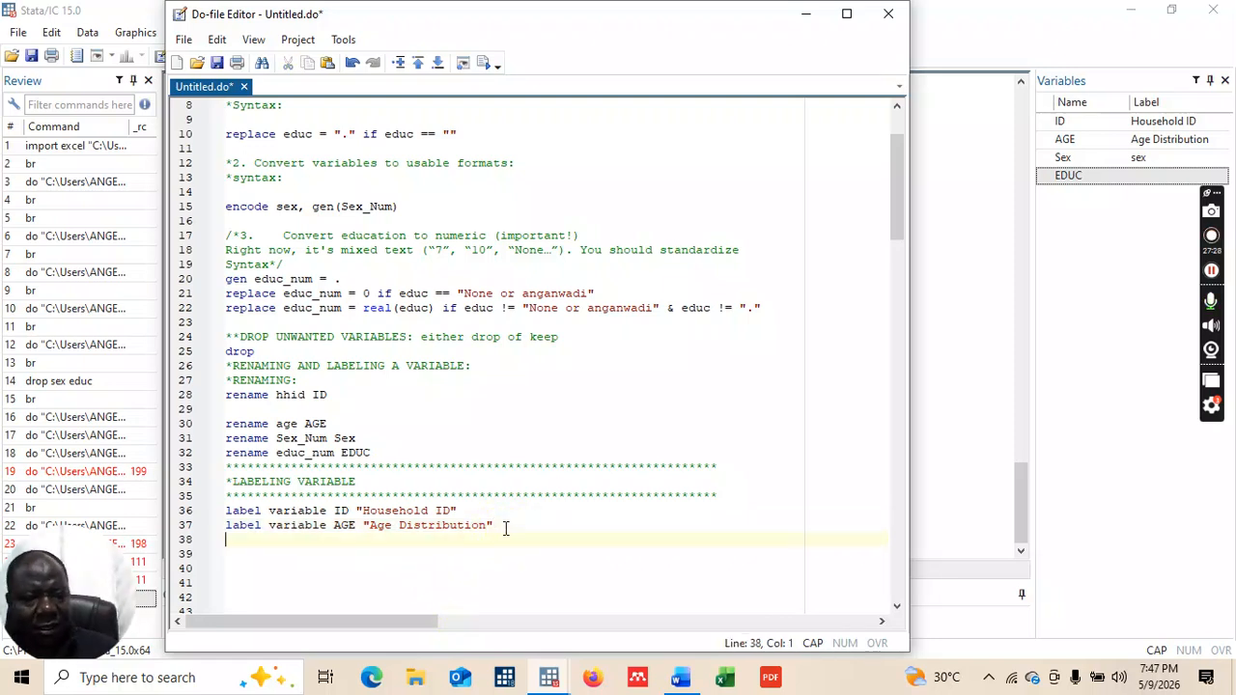
Step: Run line 38, label variable Sex "Gender Group", from the do-file
{"action": "type", "text": "la"}
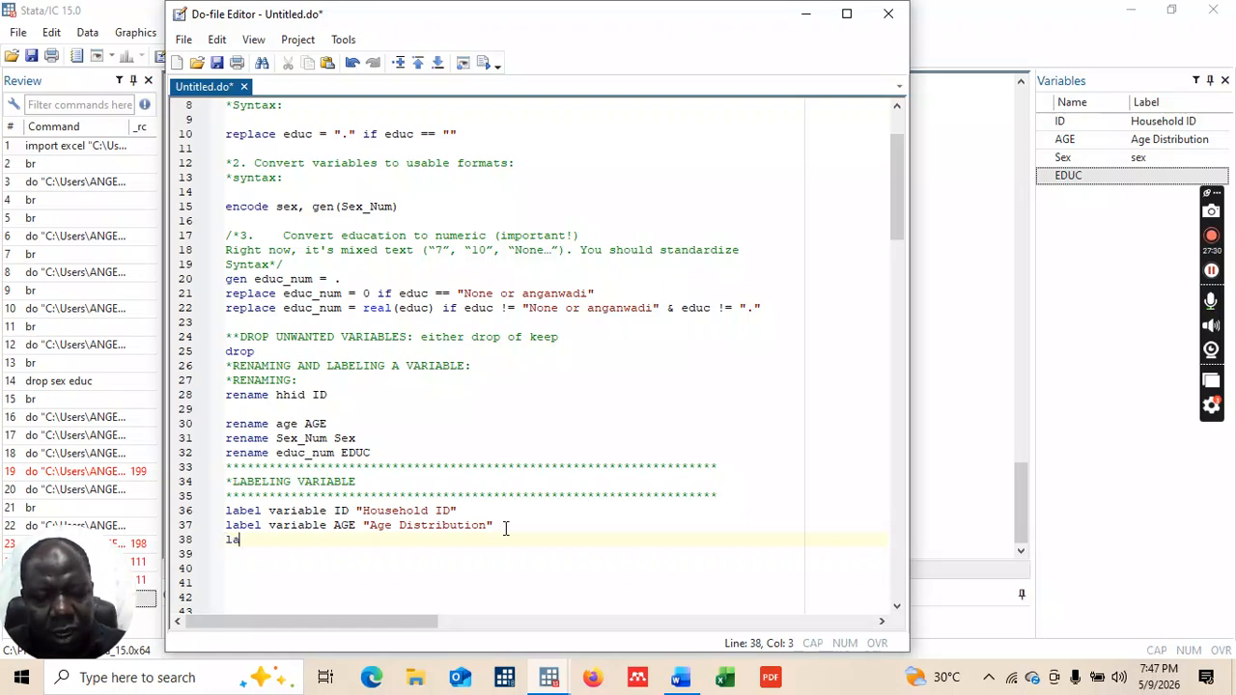
{"action": "type", "text": "bel varia"}
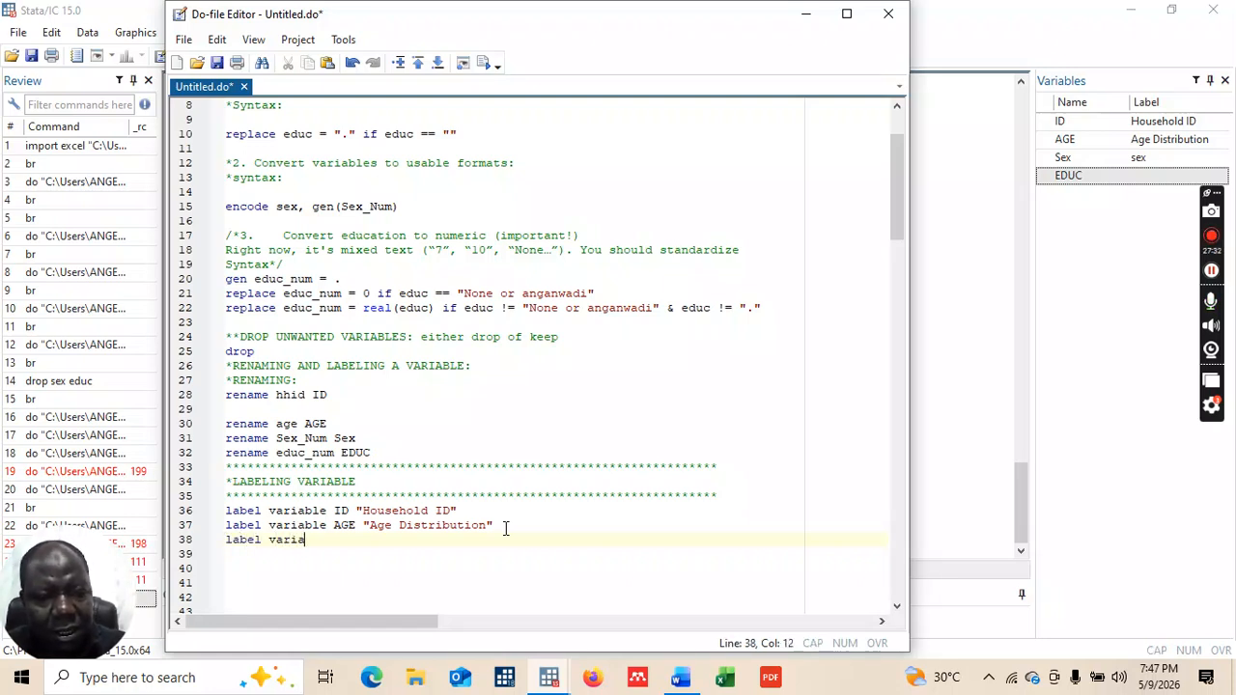
{"action": "type", "text": "ble"}
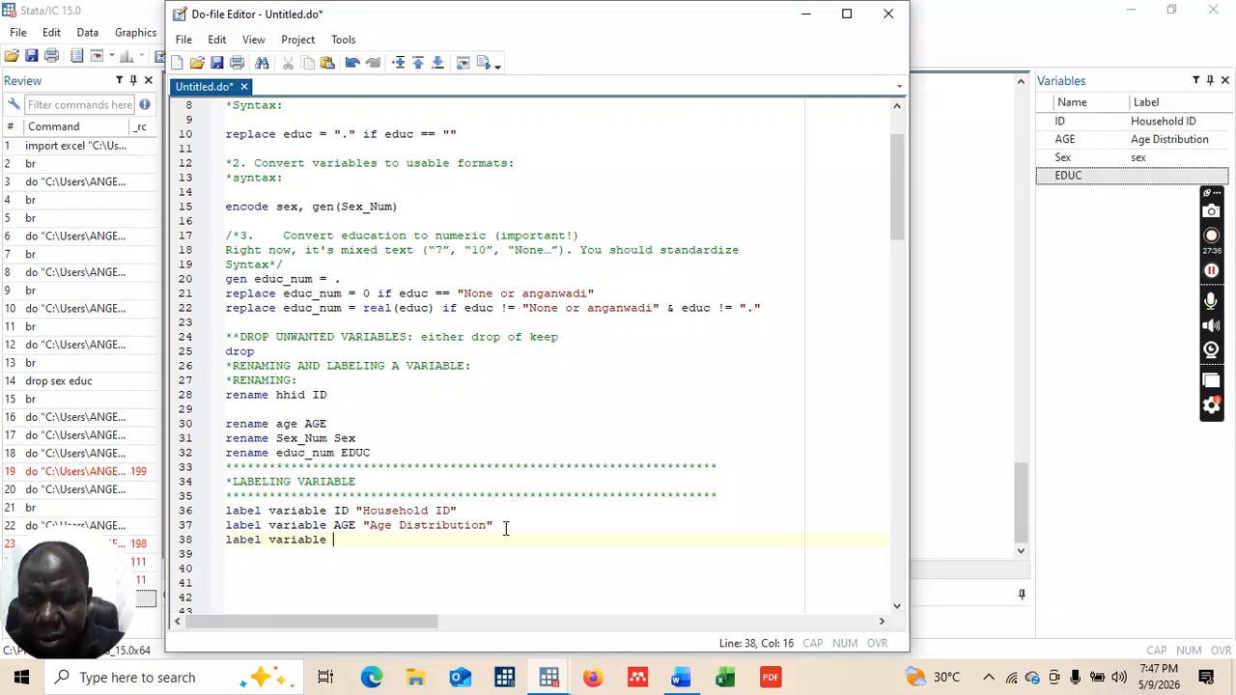
{"action": "type", "text": " Sex"}
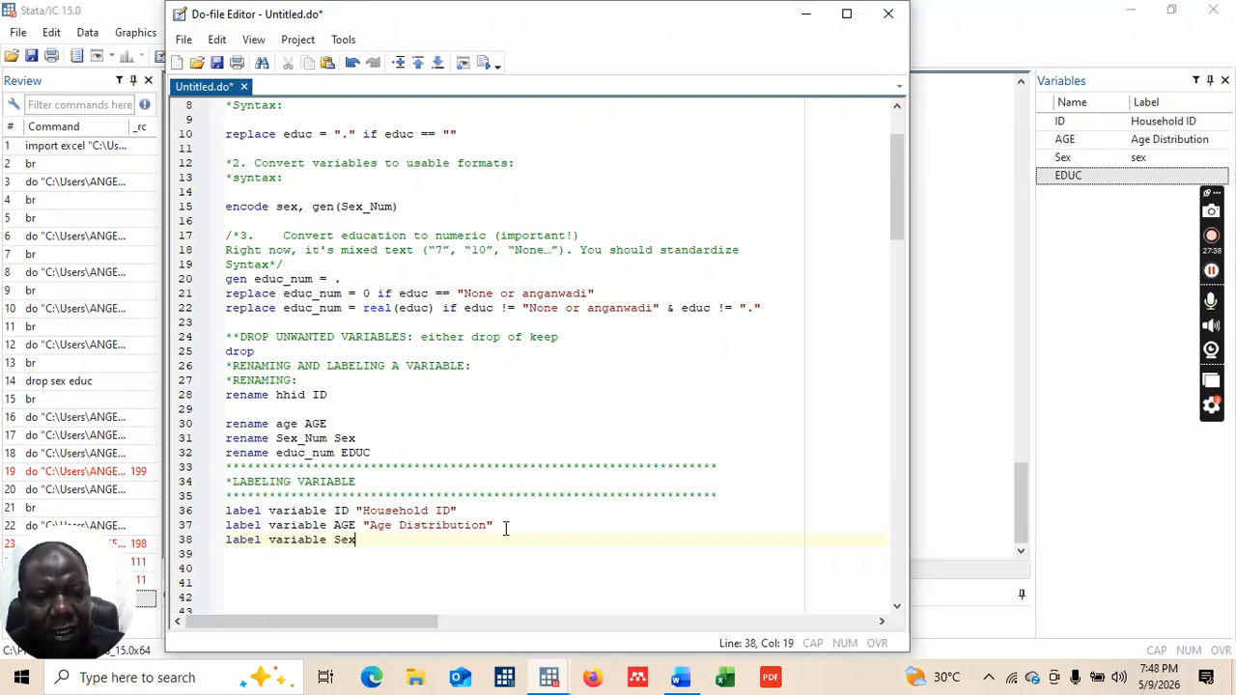
{"action": "type", "text": " \""}
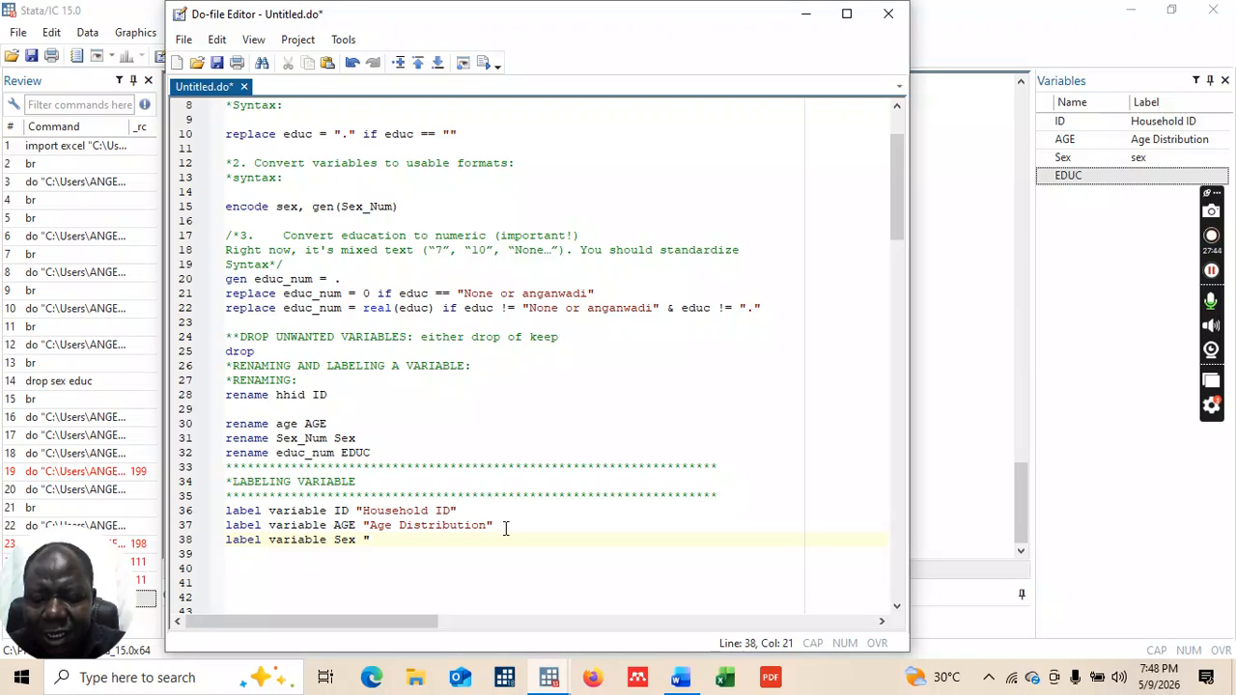
{"action": "type", "text": "Gende"}
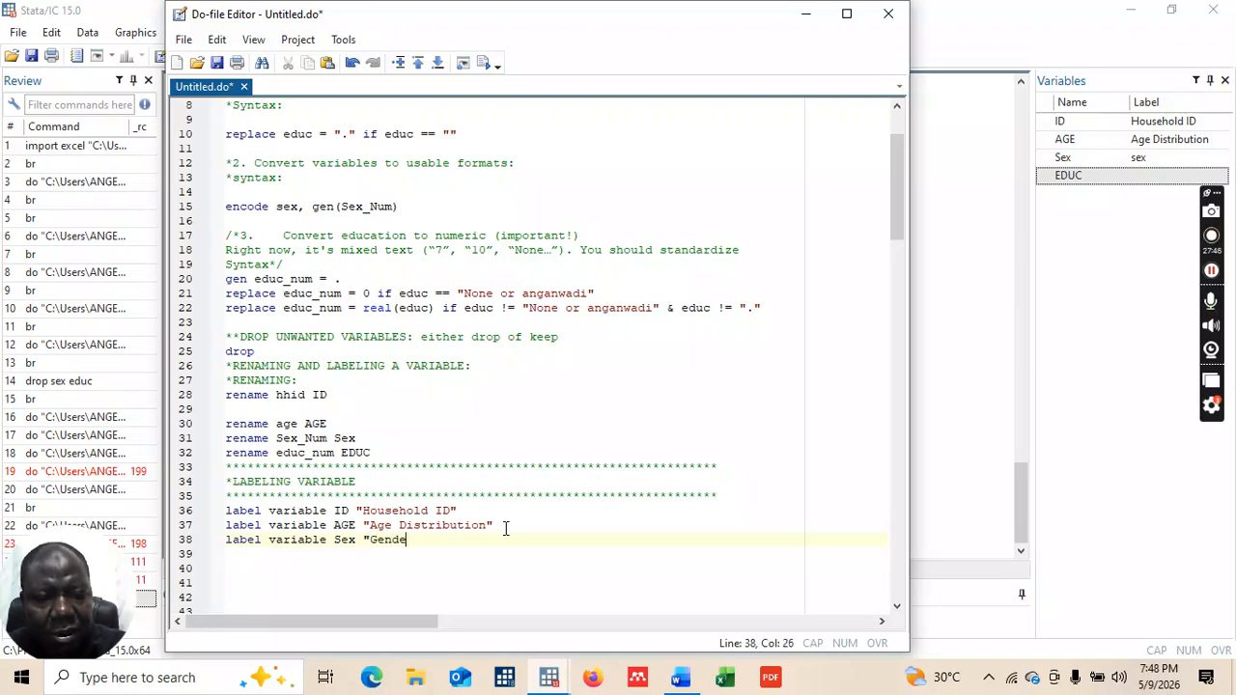
{"action": "type", "text": "r Group"}
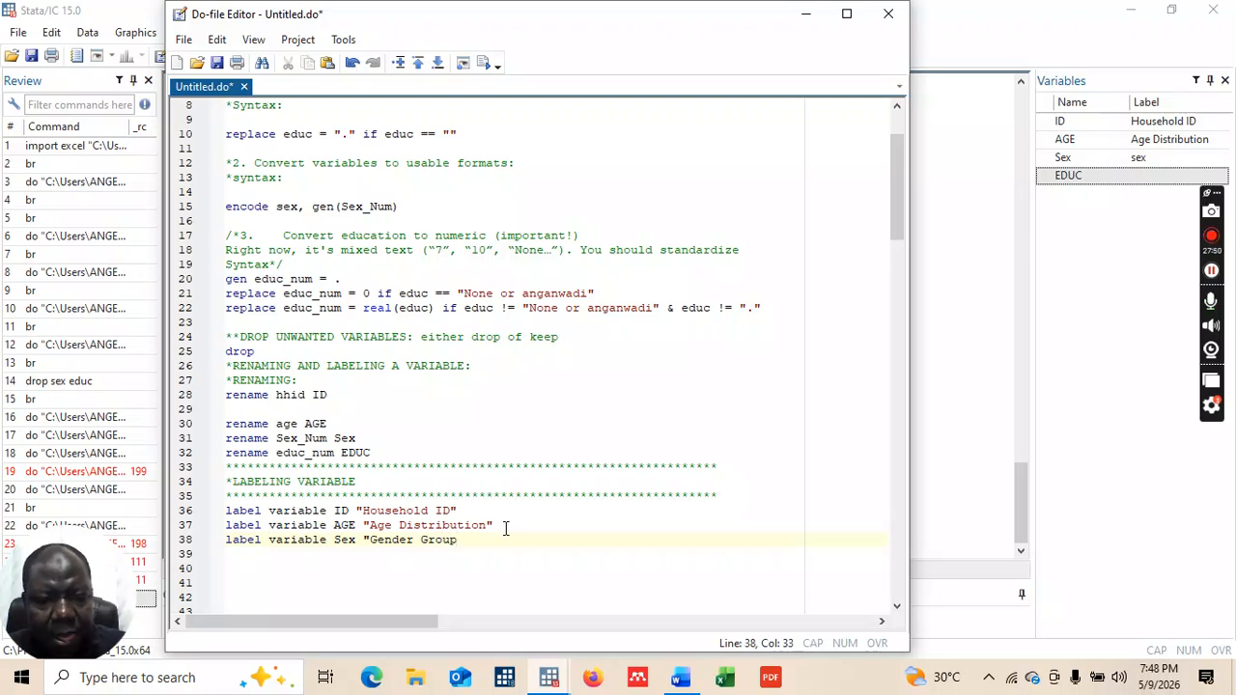
{"action": "type", "text": "\""}
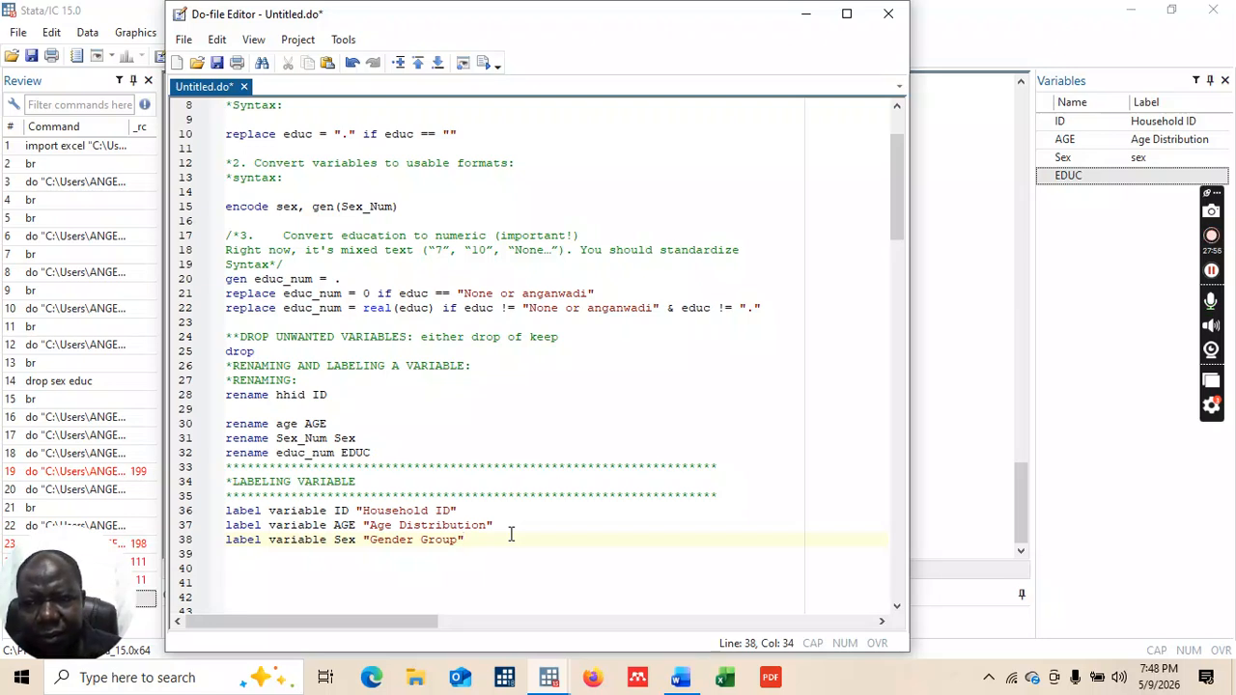
{"action": "left_click_drag", "start_coordinate": [228, 543], "coordinate": [470, 548]}
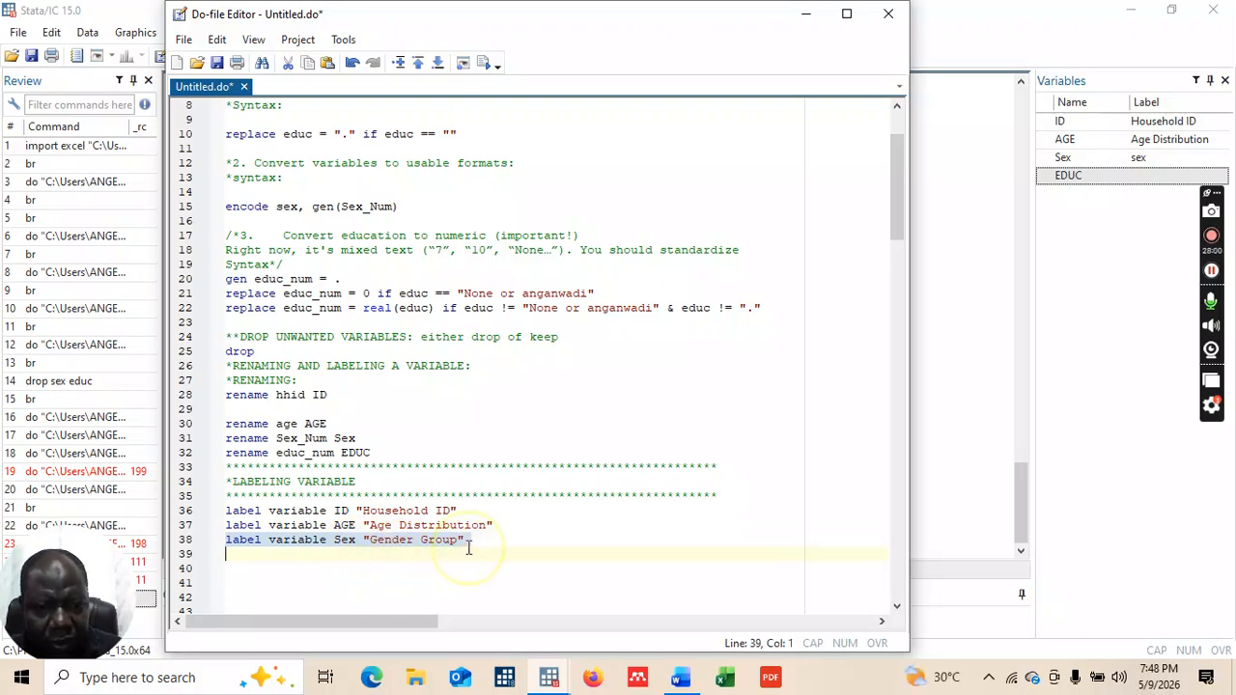
{"action": "left_click", "coordinate": [488, 66]}
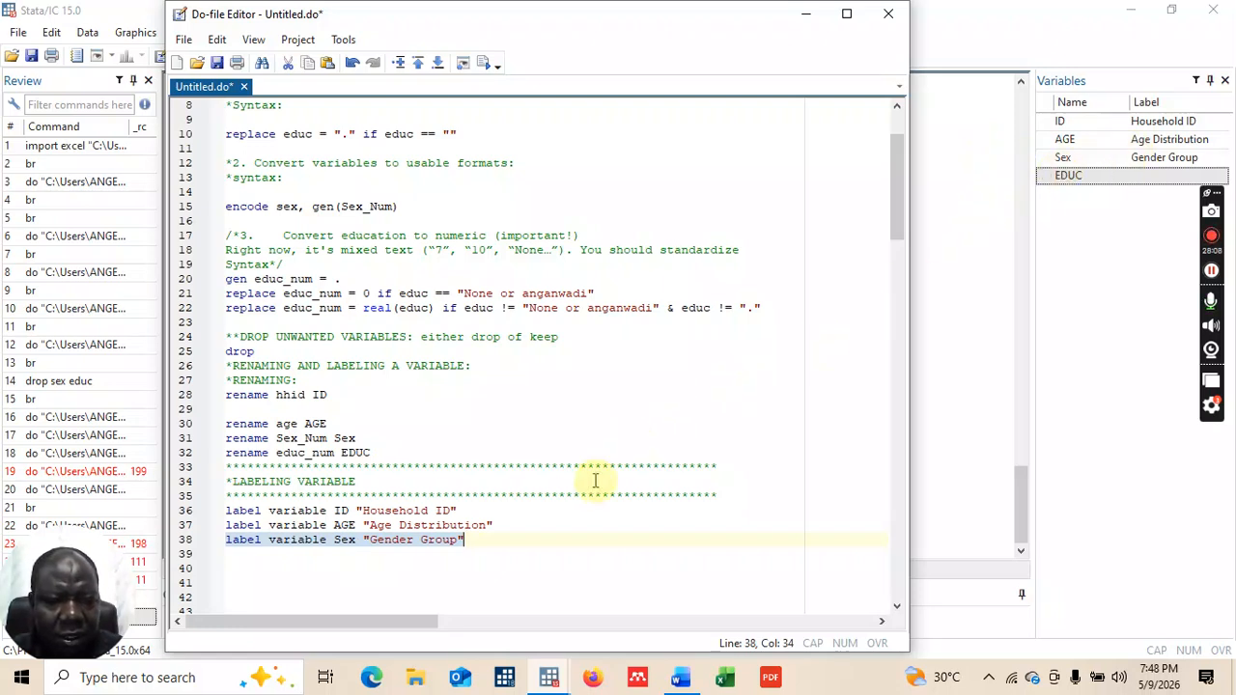
{"action": "left_click", "coordinate": [478, 541]}
Step: Write label variable EDUC "Educational Level" on line 39 and run it
{"action": "key", "text": "Return"}
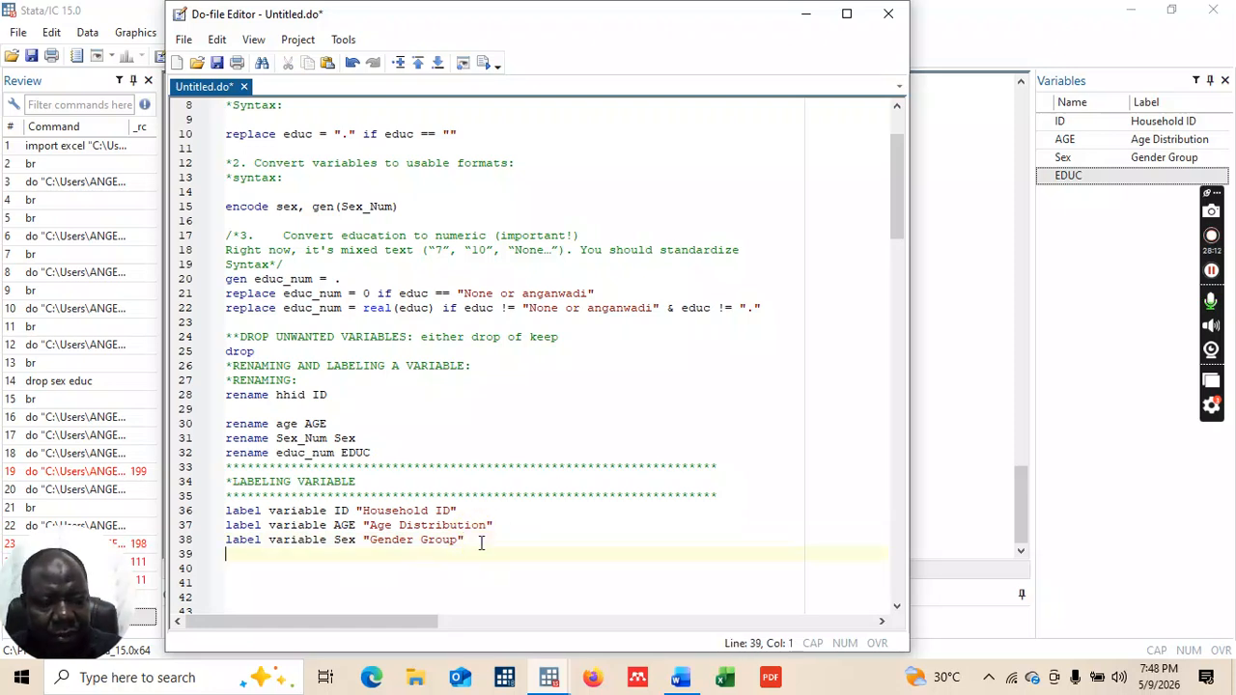
{"action": "type", "text": "label "}
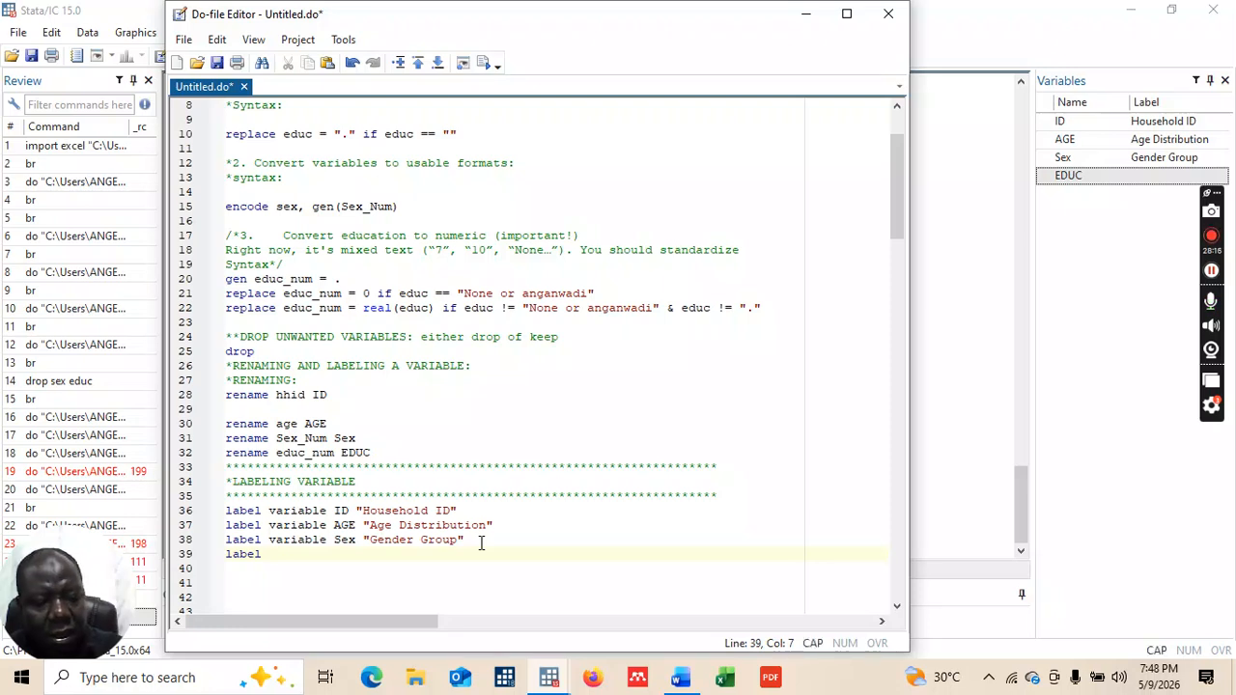
{"action": "type", "text": "EDUC"}
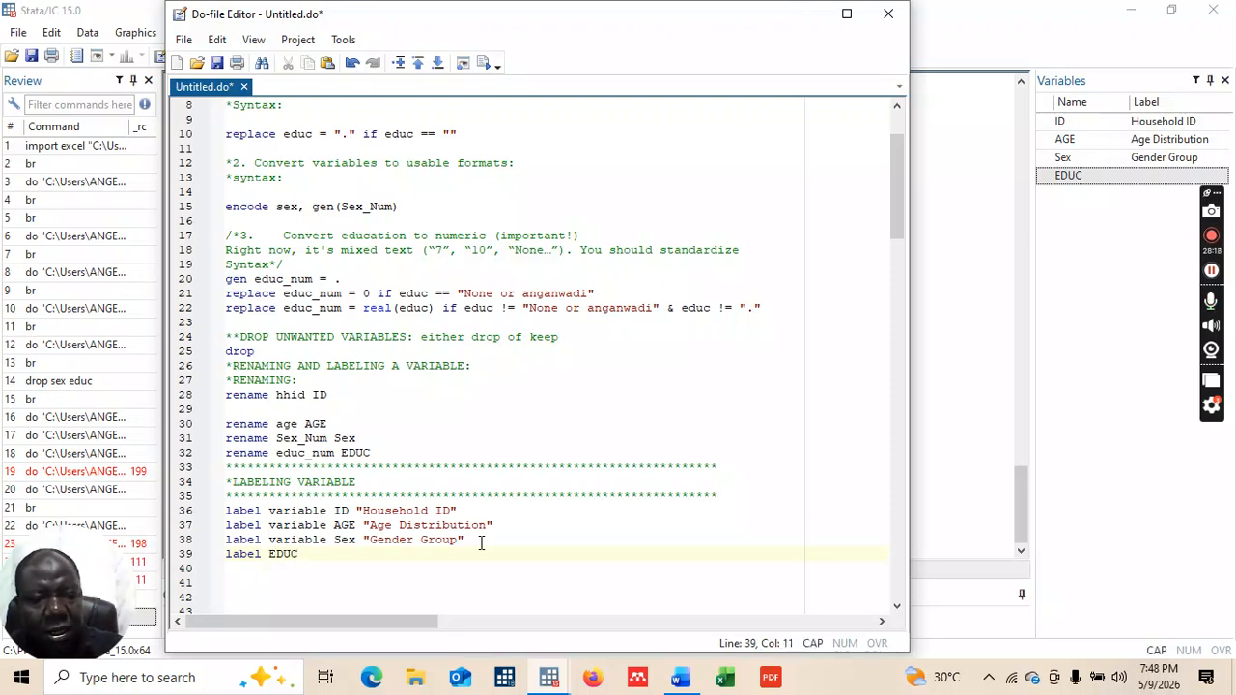
{"action": "key", "text": "BackSpace"}
{"action": "key", "text": "BackSpace"}
{"action": "key", "text": "BackSpace"}
{"action": "key", "text": "BackSpace"}
{"action": "type", "text": "variab"}
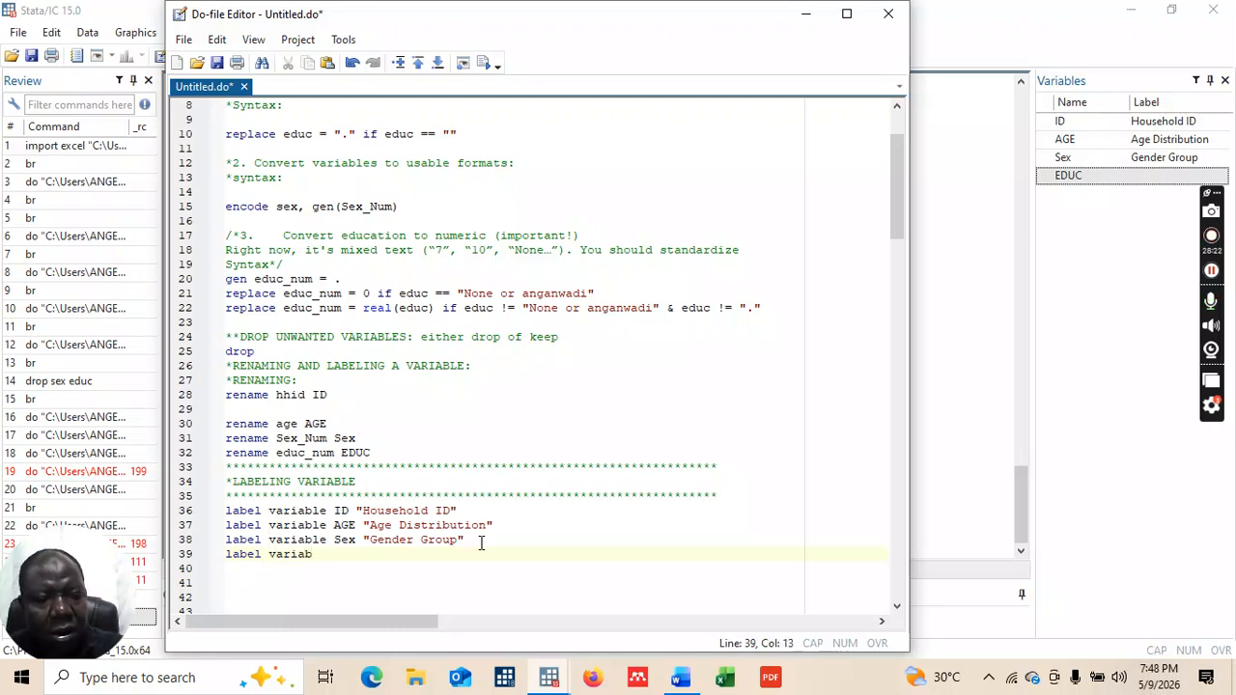
{"action": "type", "text": "le"}
{"action": "key", "text": "Caps_Lock"}
{"action": "type", "text": "EDUC"}
{"action": "key", "text": "Caps_Lock"}
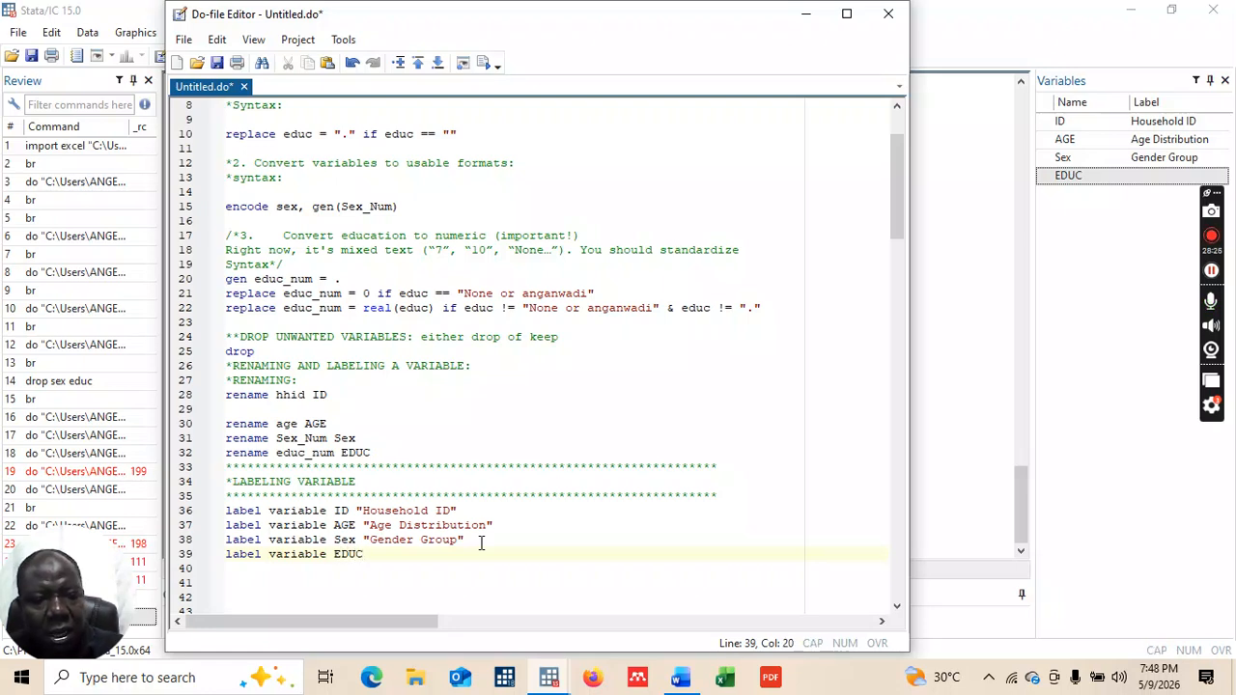
{"action": "type", "text": "\""}
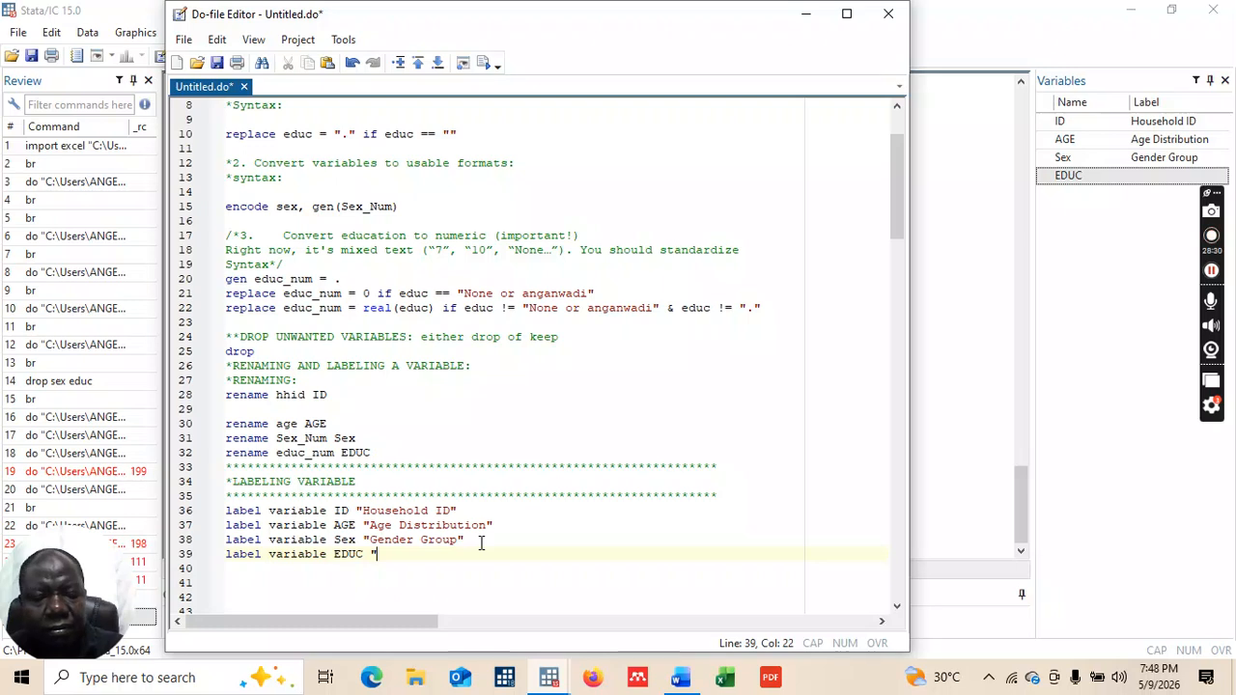
{"action": "type", "text": "Educ"}
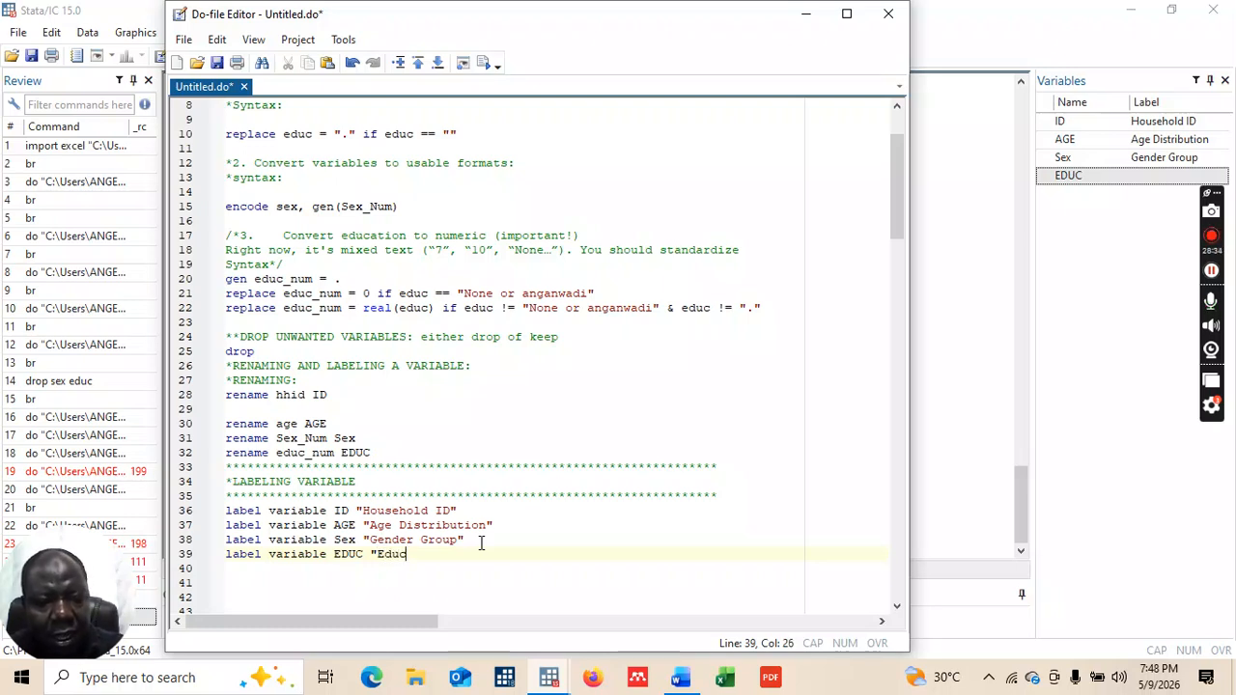
{"action": "type", "text": "ational "}
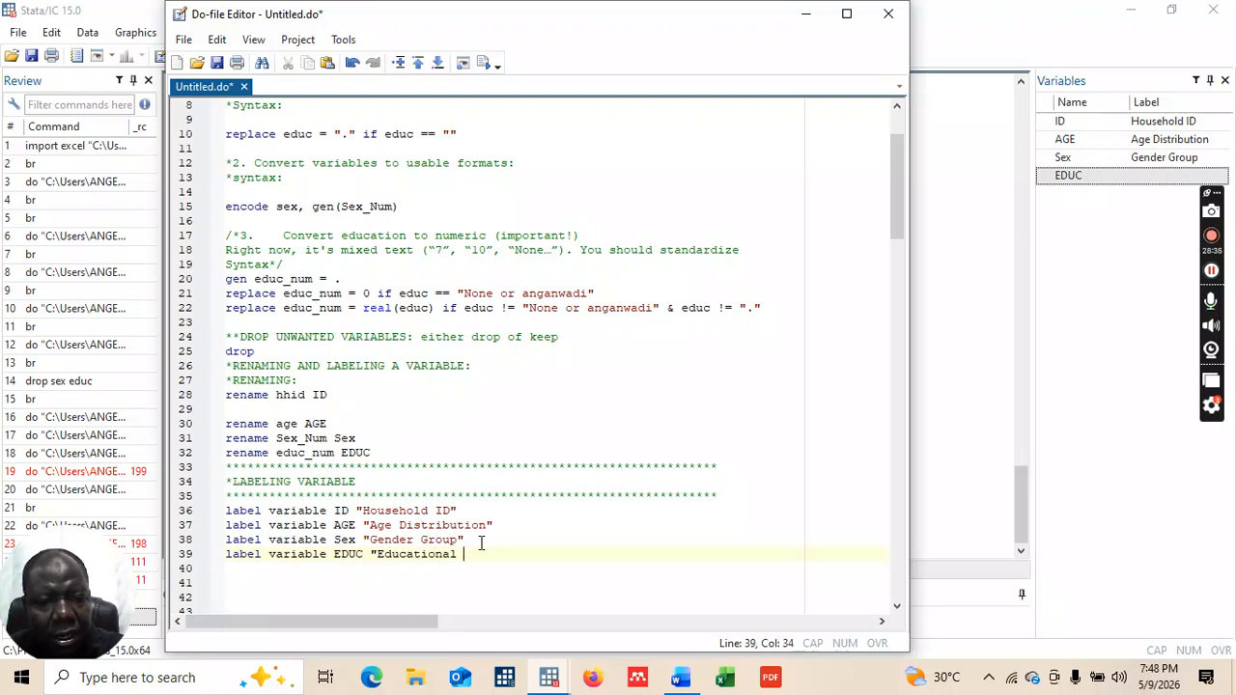
{"action": "type", "text": "Lev"}
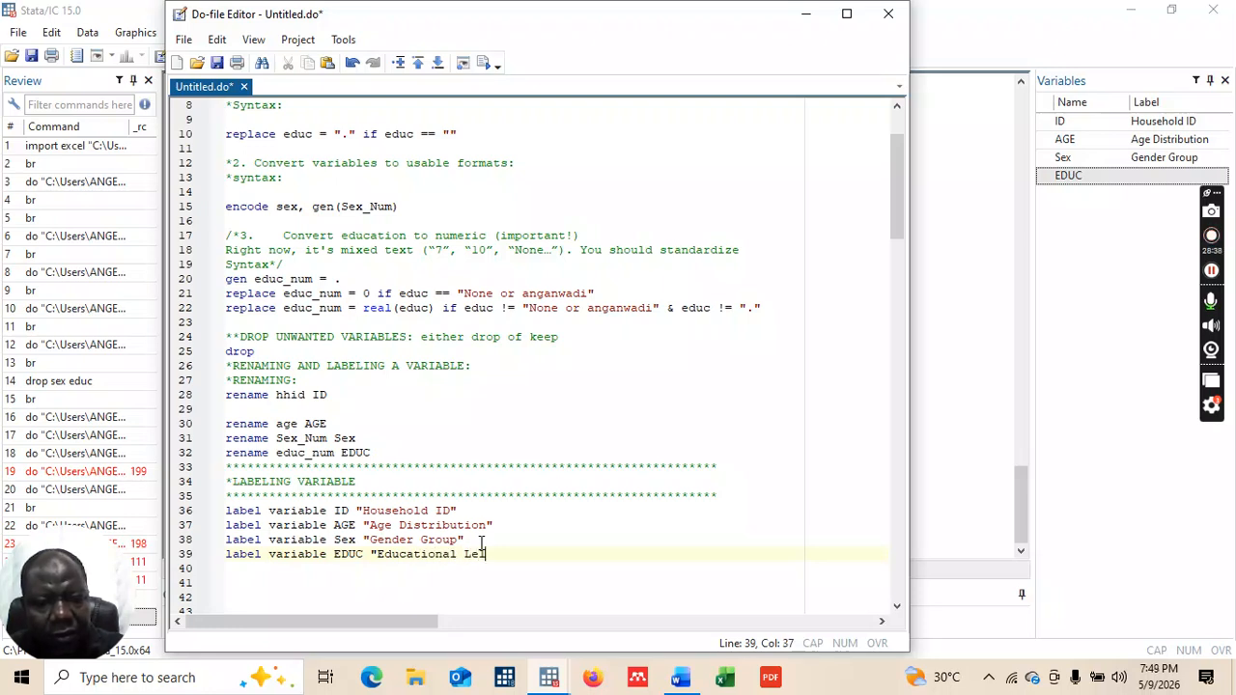
{"action": "type", "text": "el"}
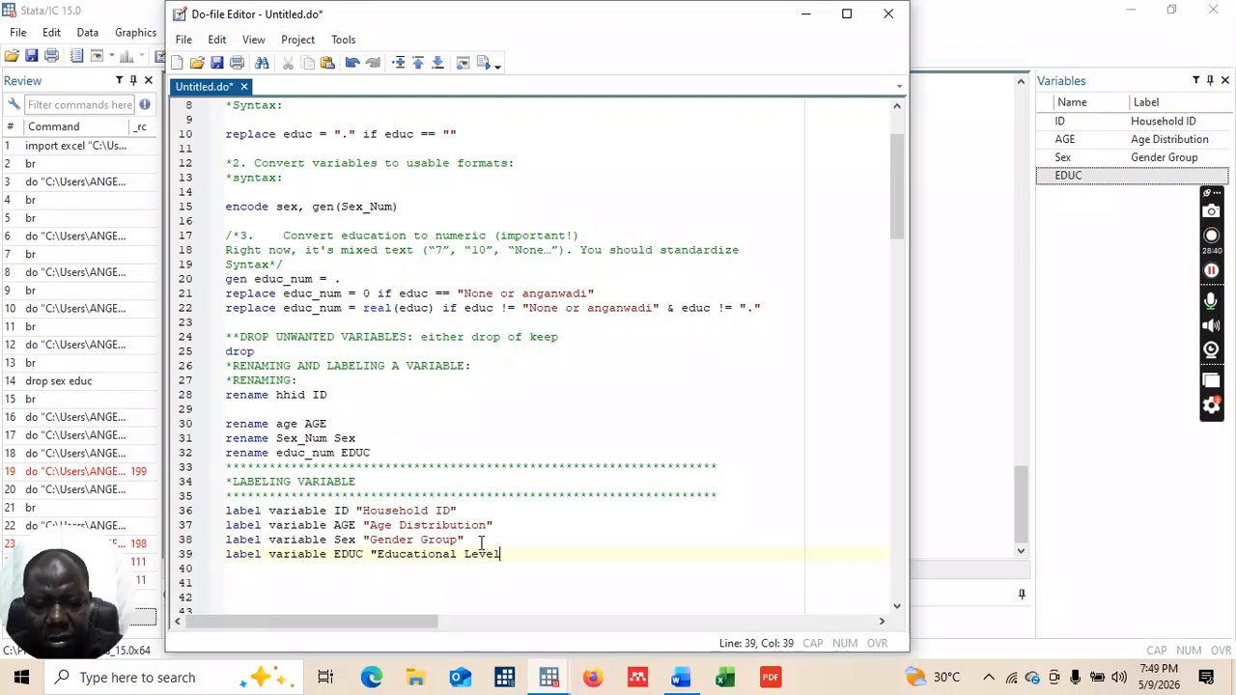
{"action": "type", "text": "\""}
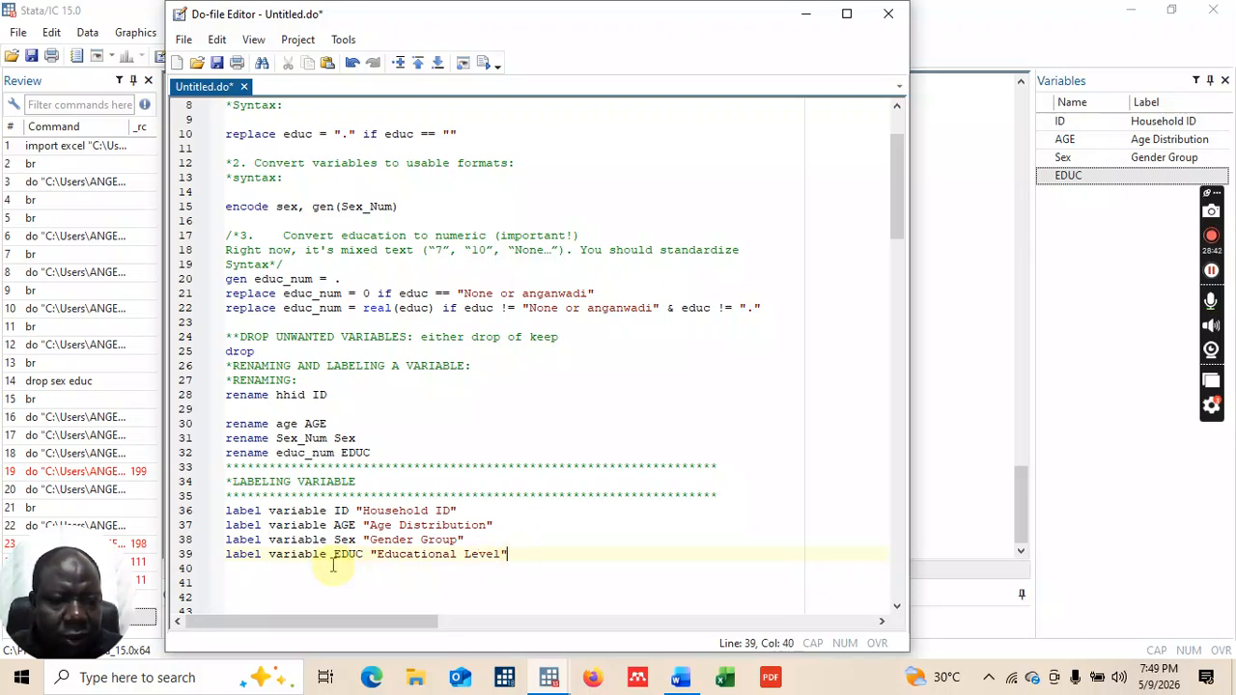
{"action": "left_click_drag", "start_coordinate": [233, 555], "coordinate": [514, 560]}
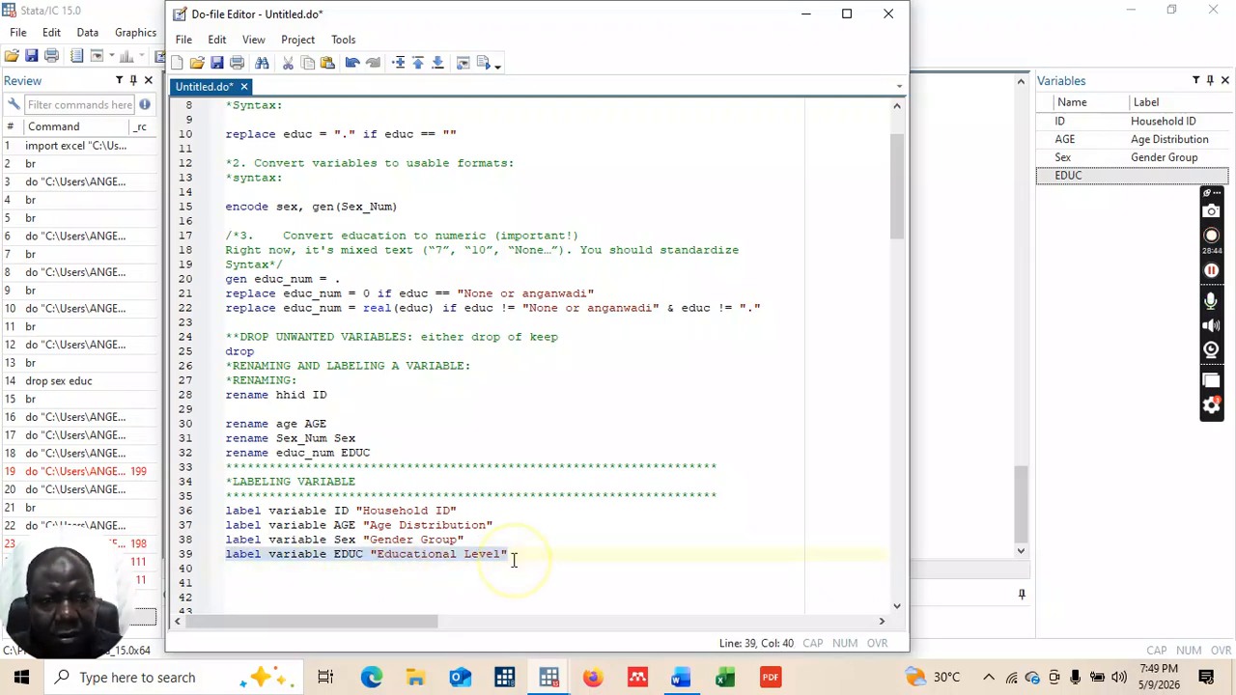
{"action": "left_click", "coordinate": [489, 68]}
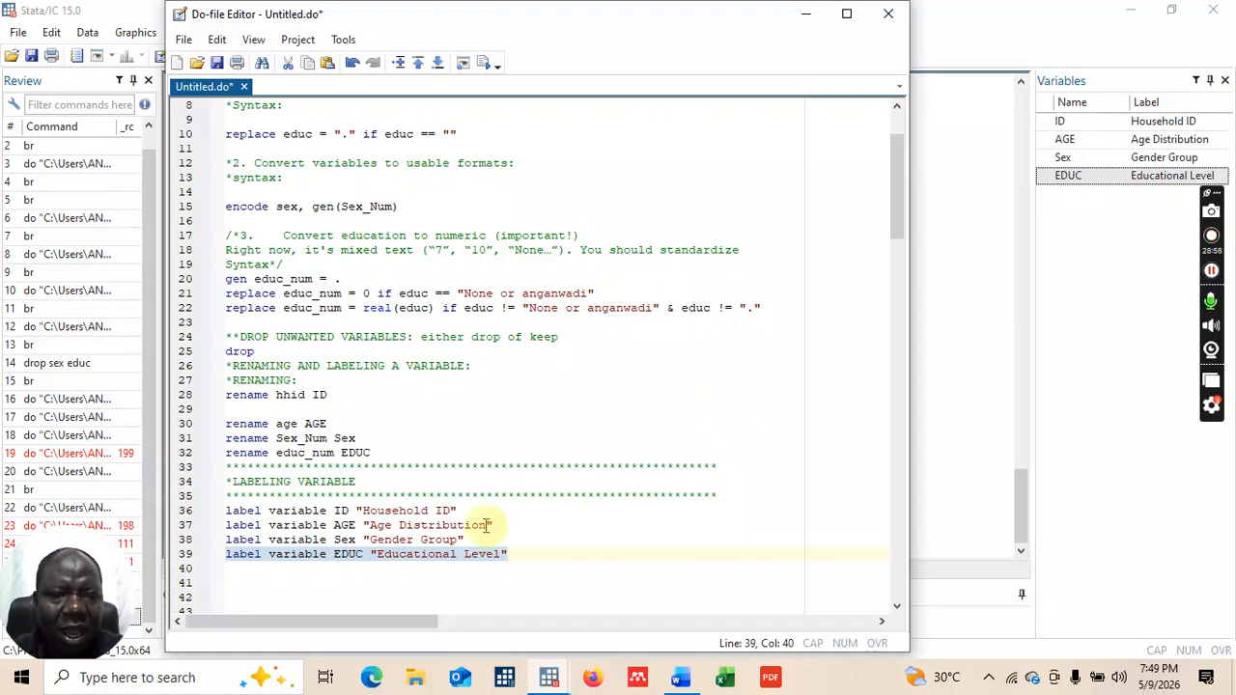
Step: Browse the labelled data with br, then close the Data Editor and return to the do-file
{"action": "left_click", "coordinate": [810, 16]}
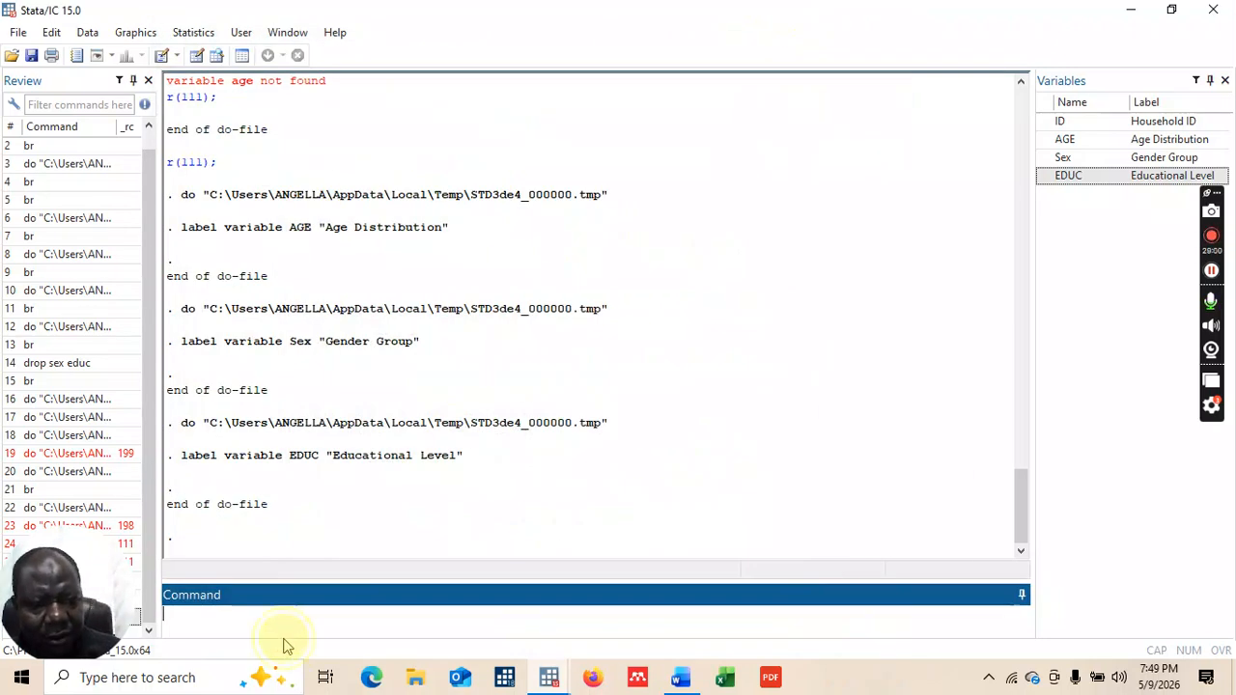
{"action": "type", "text": "br"}
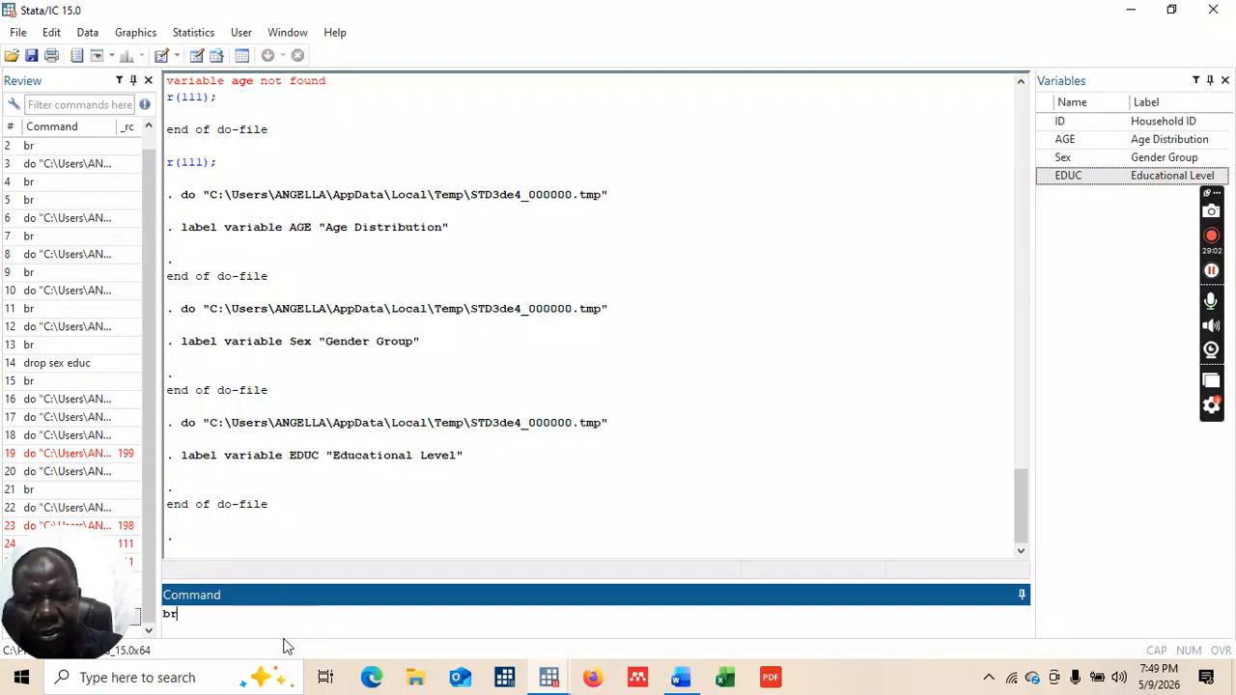
{"action": "key", "text": "Return"}
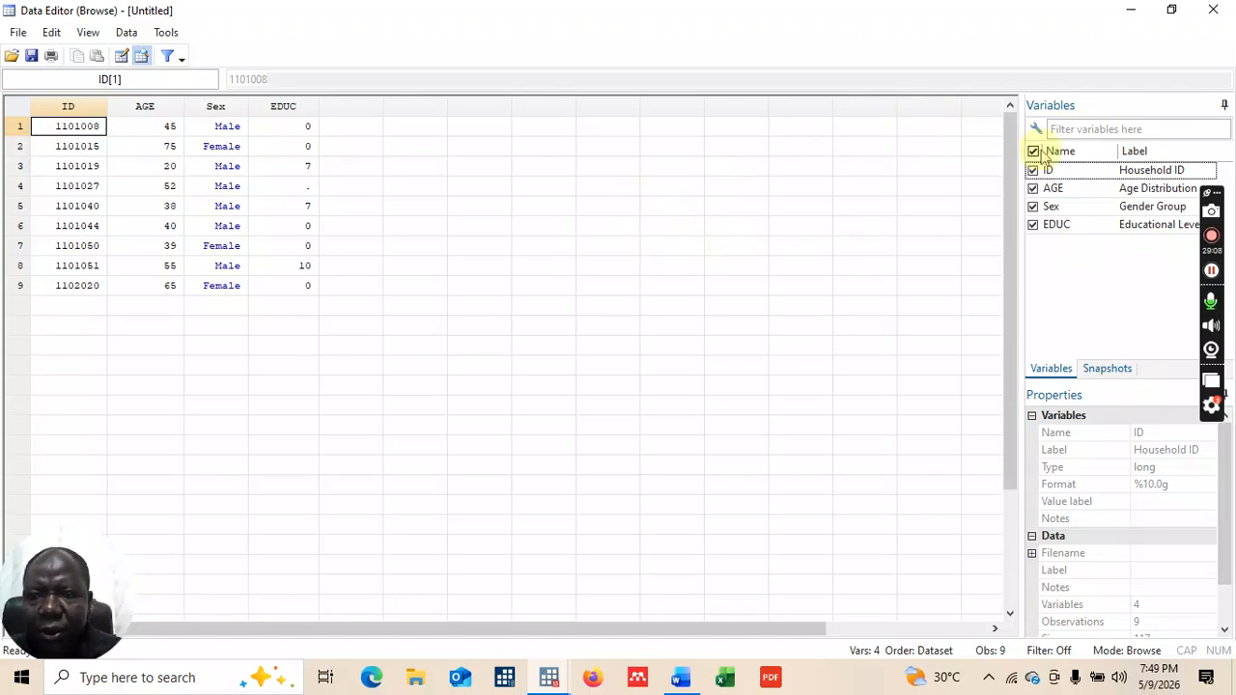
{"action": "left_click", "coordinate": [1215, 10]}
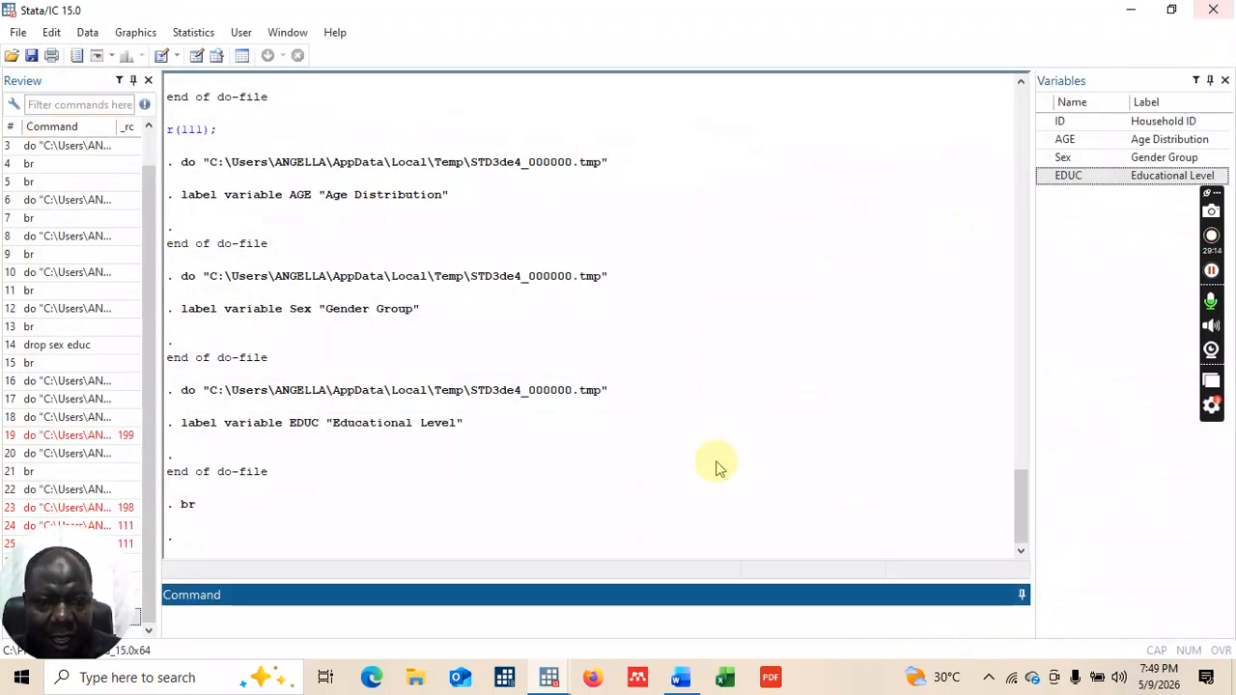
{"action": "mouse_move", "coordinate": [548, 681]}
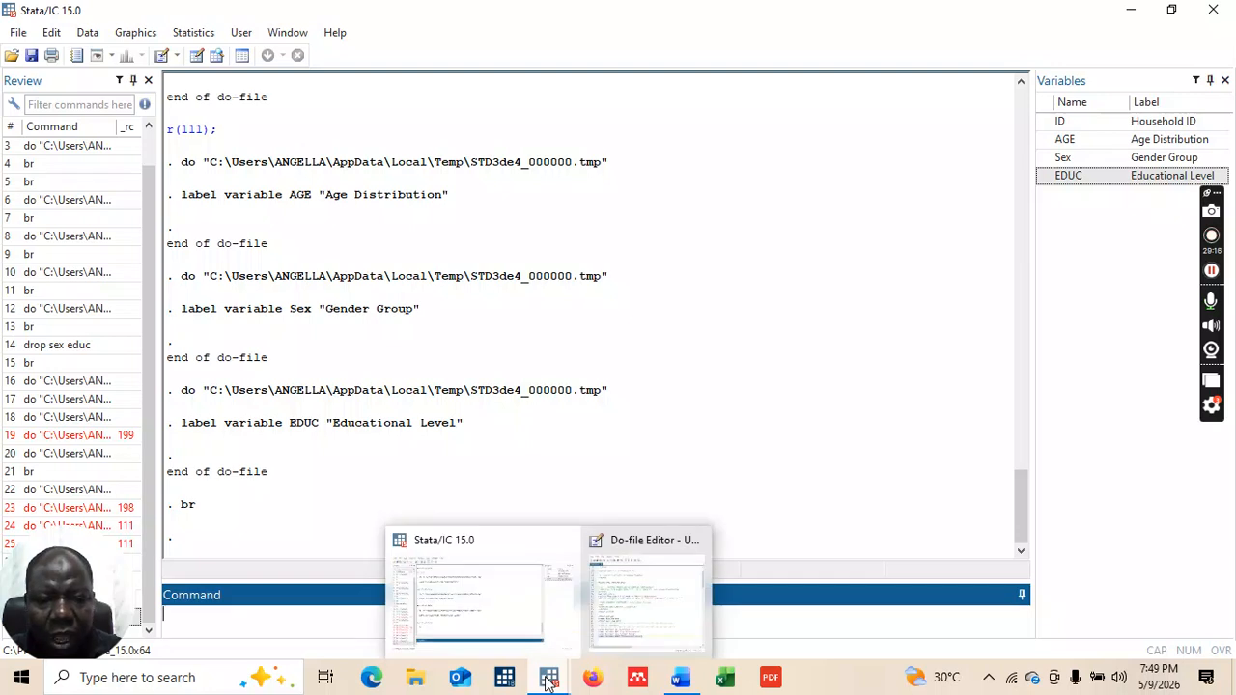
{"action": "left_click", "coordinate": [629, 612]}
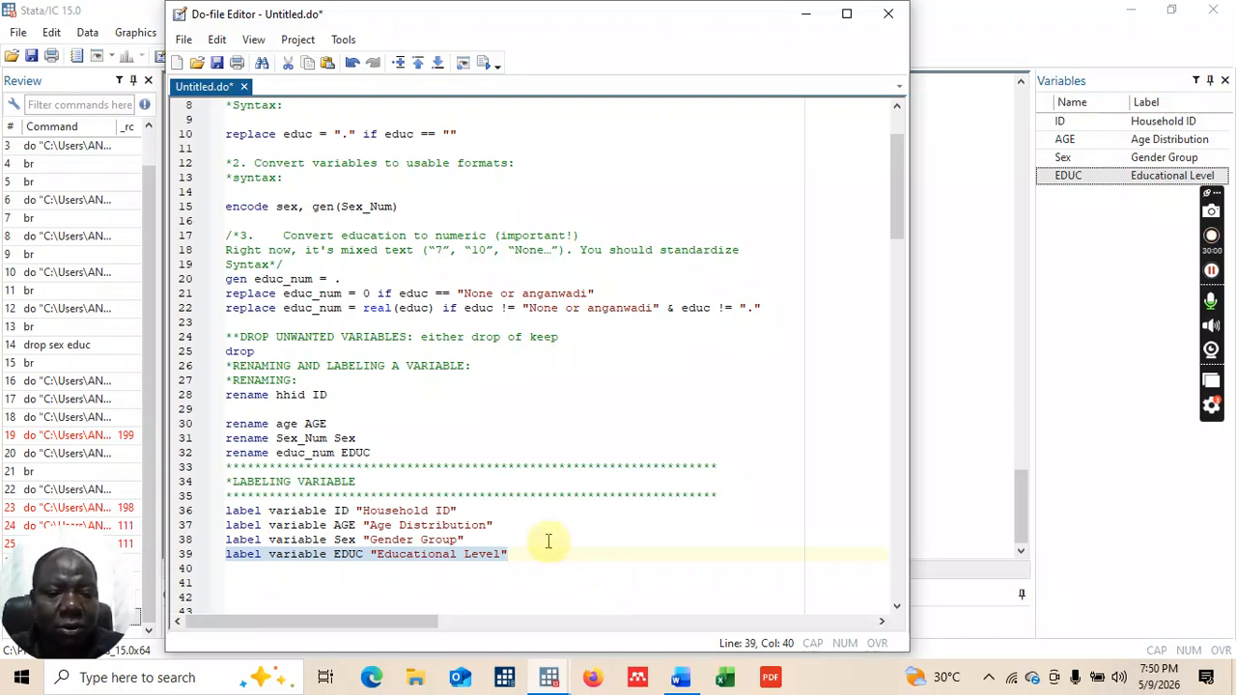
Step: Scroll through the do-file from the LABELING VARIABLE section to the later analysis lines
{"action": "left_click_drag", "start_coordinate": [898, 214], "coordinate": [898, 574]}
{"action": "left_click_drag", "start_coordinate": [893, 567], "coordinate": [908, 254]}
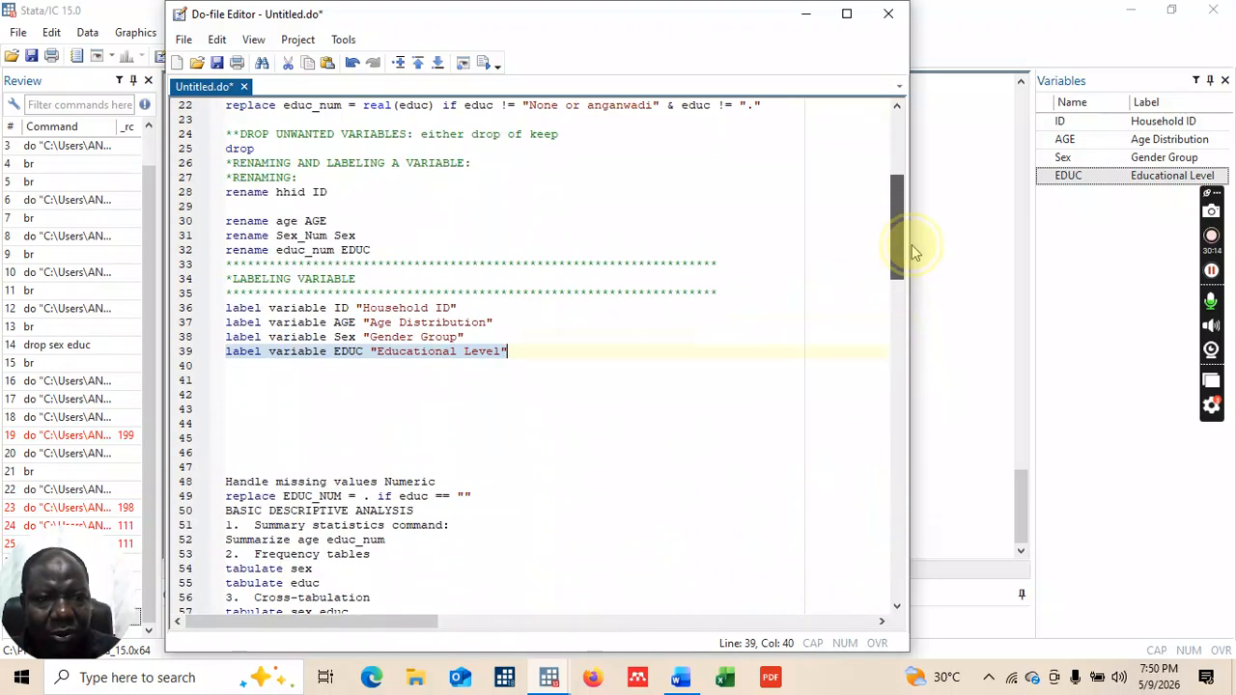
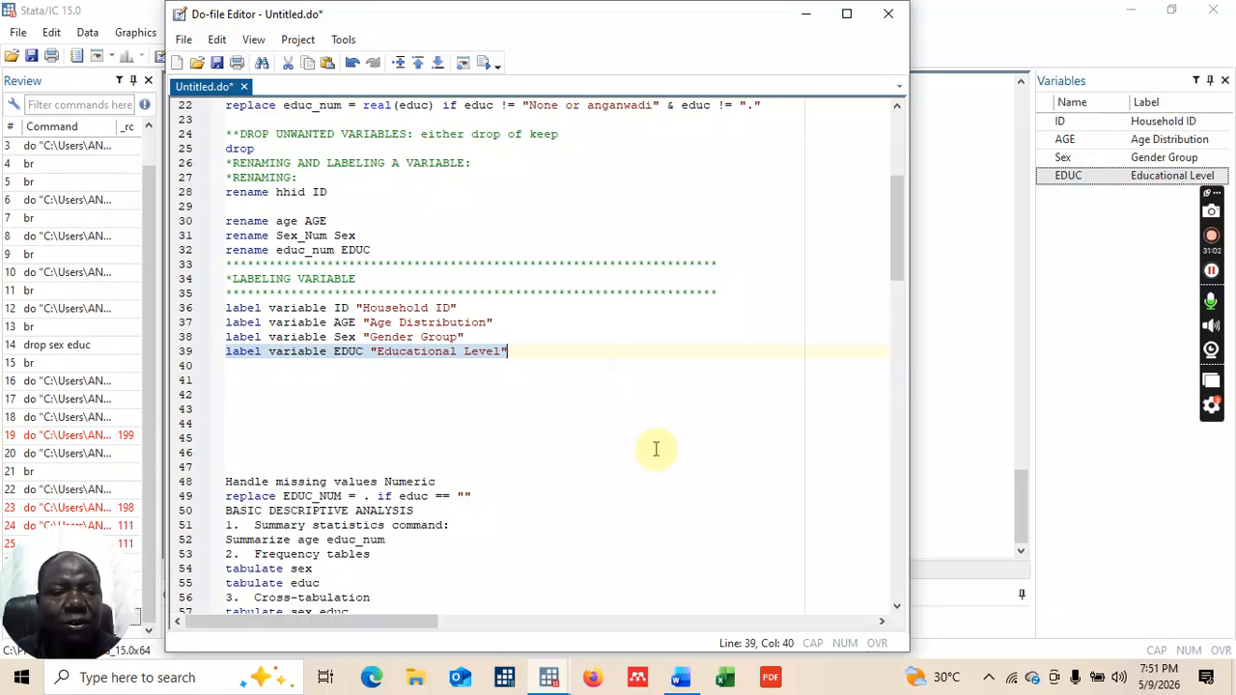
Step: Open the Do-file Editor's File menu
{"action": "left_click", "coordinate": [179, 39]}
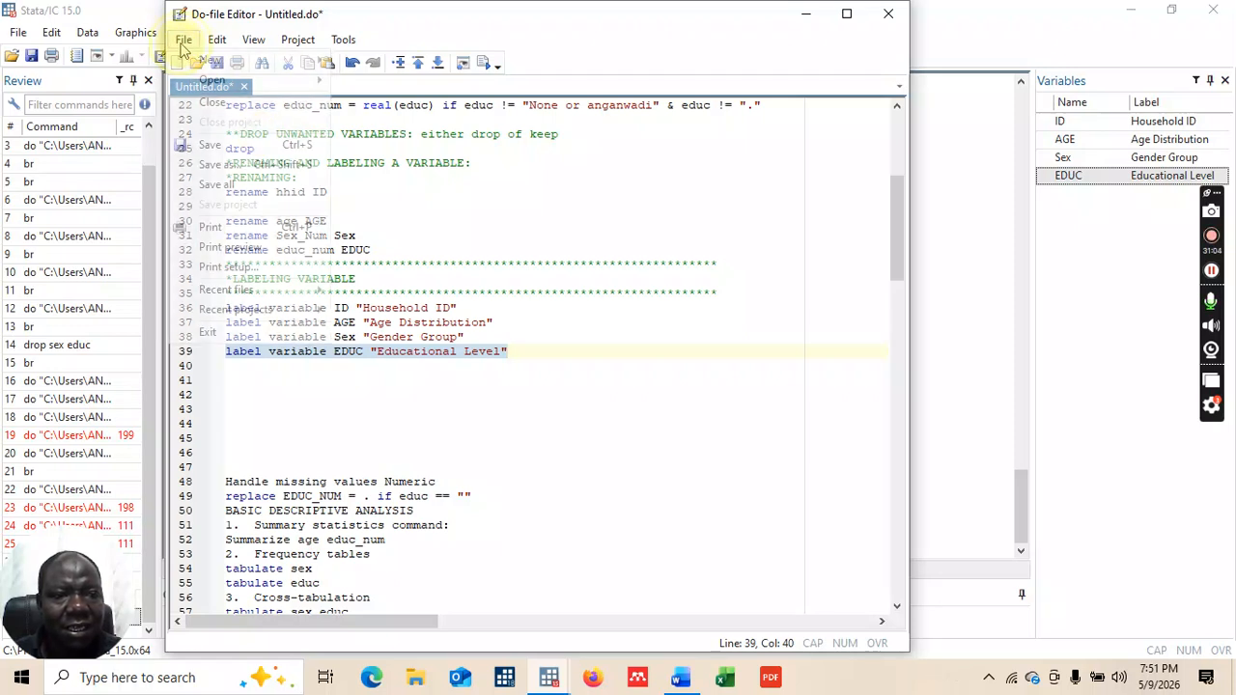
Step: Save the do-file as 'DOFILE EXERCISE' in the SURVEY DATA ANALYSIS folder
{"action": "left_click", "coordinate": [220, 166]}
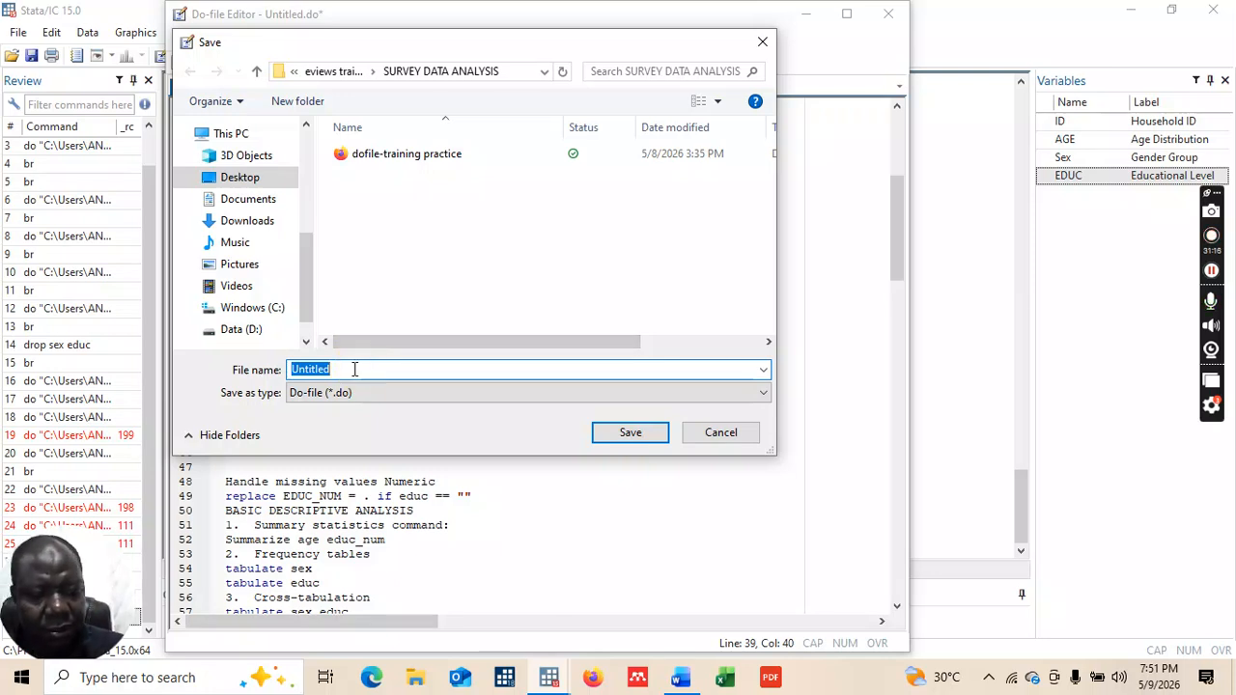
{"action": "type", "text": "DOFILE"}
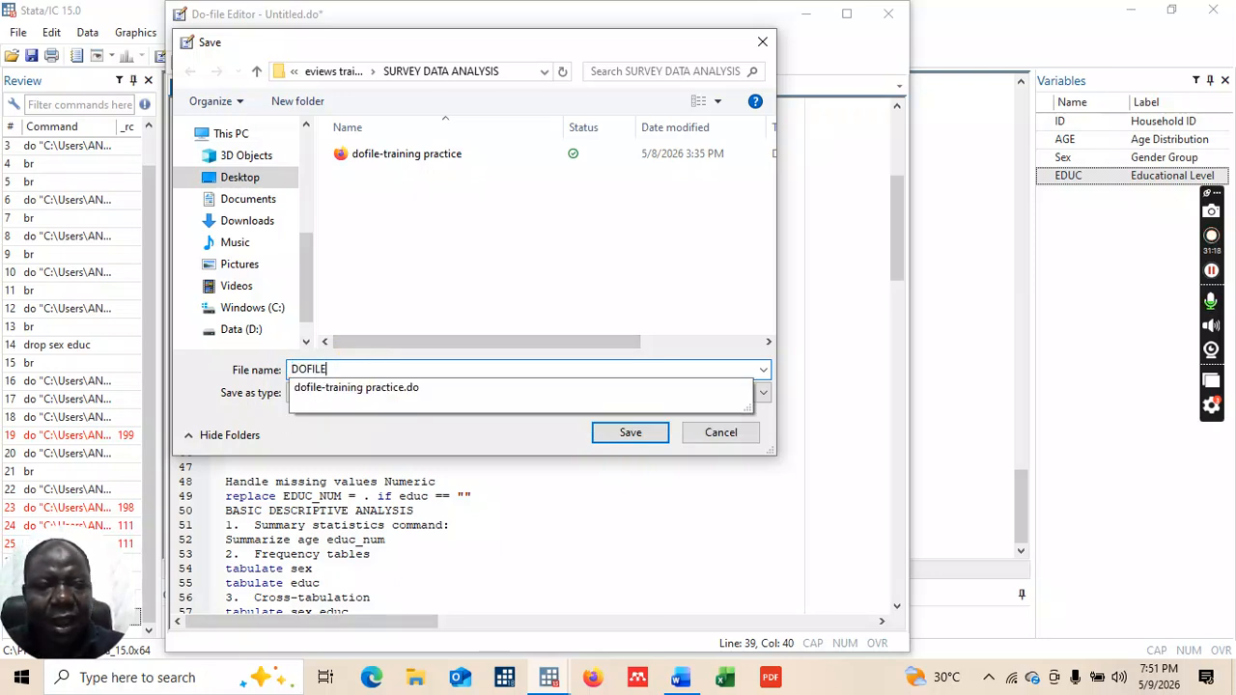
{"action": "type", "text": " EXERCISE"}
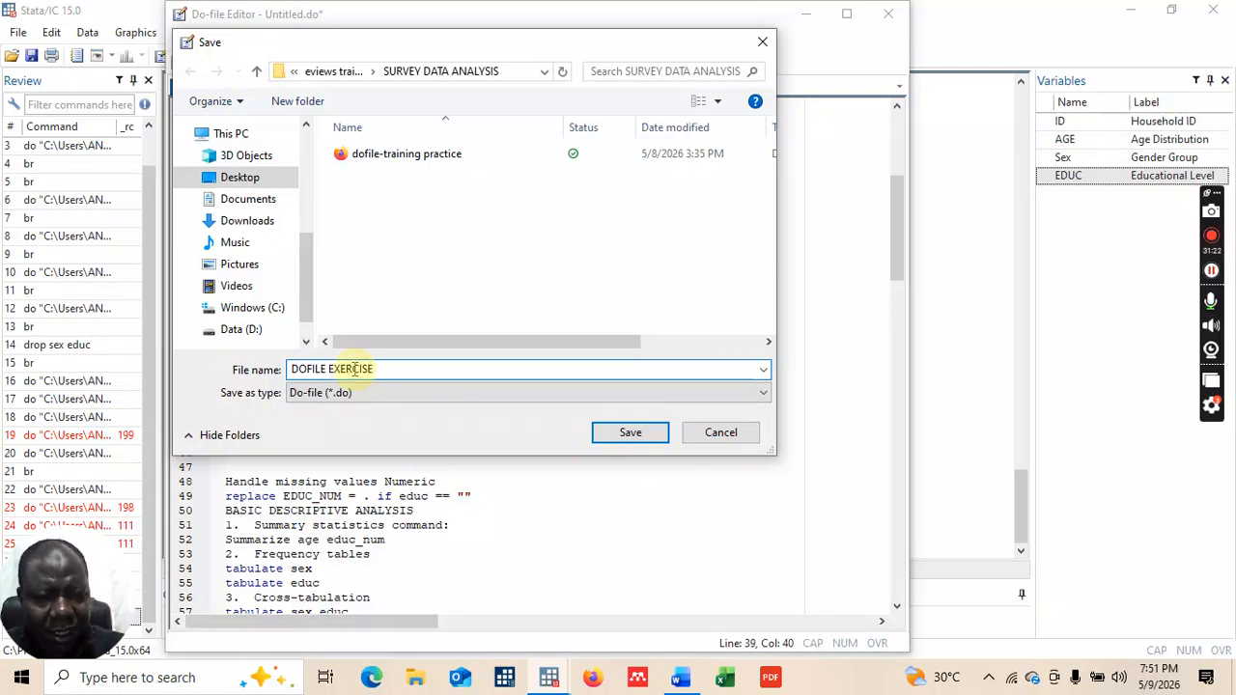
{"action": "type", "text": "-"}
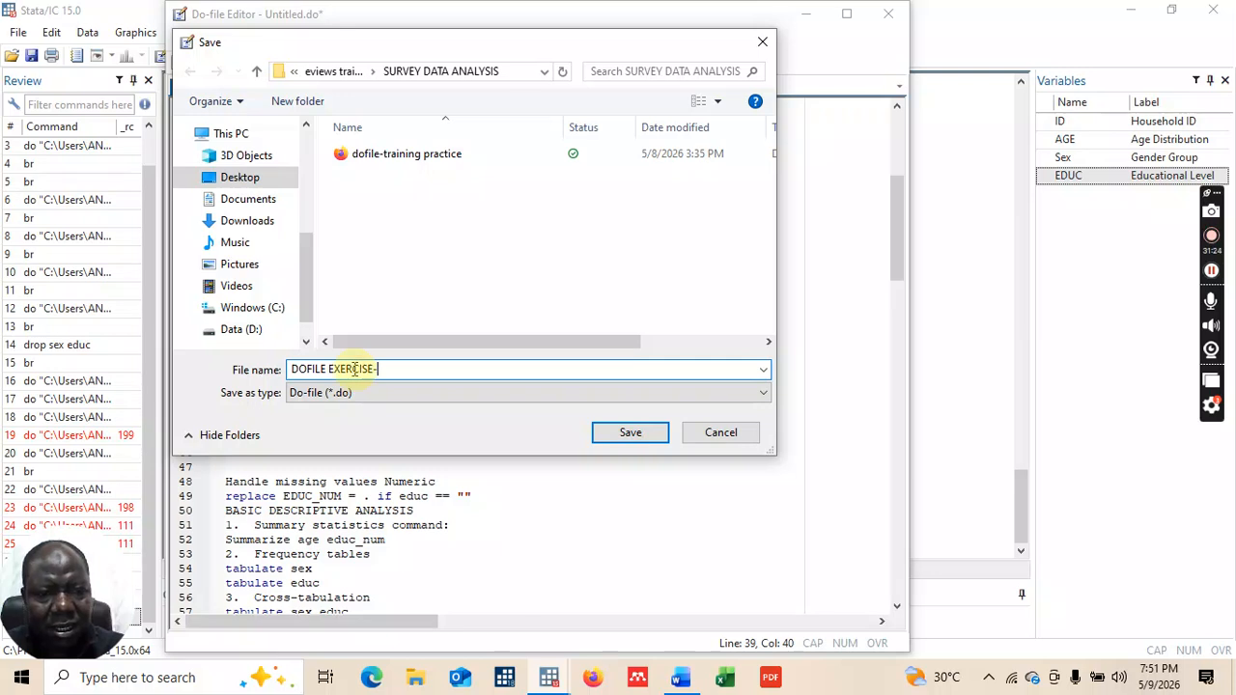
{"action": "key", "text": "BackSpace"}
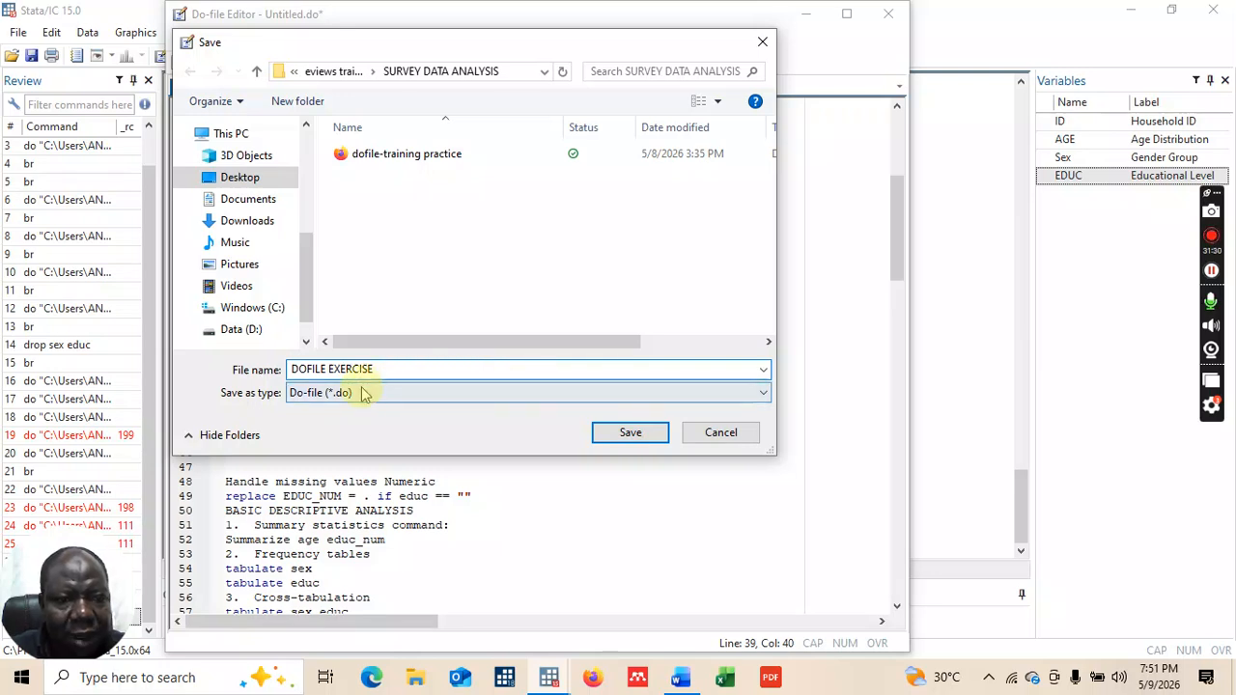
{"action": "left_click", "coordinate": [629, 438]}
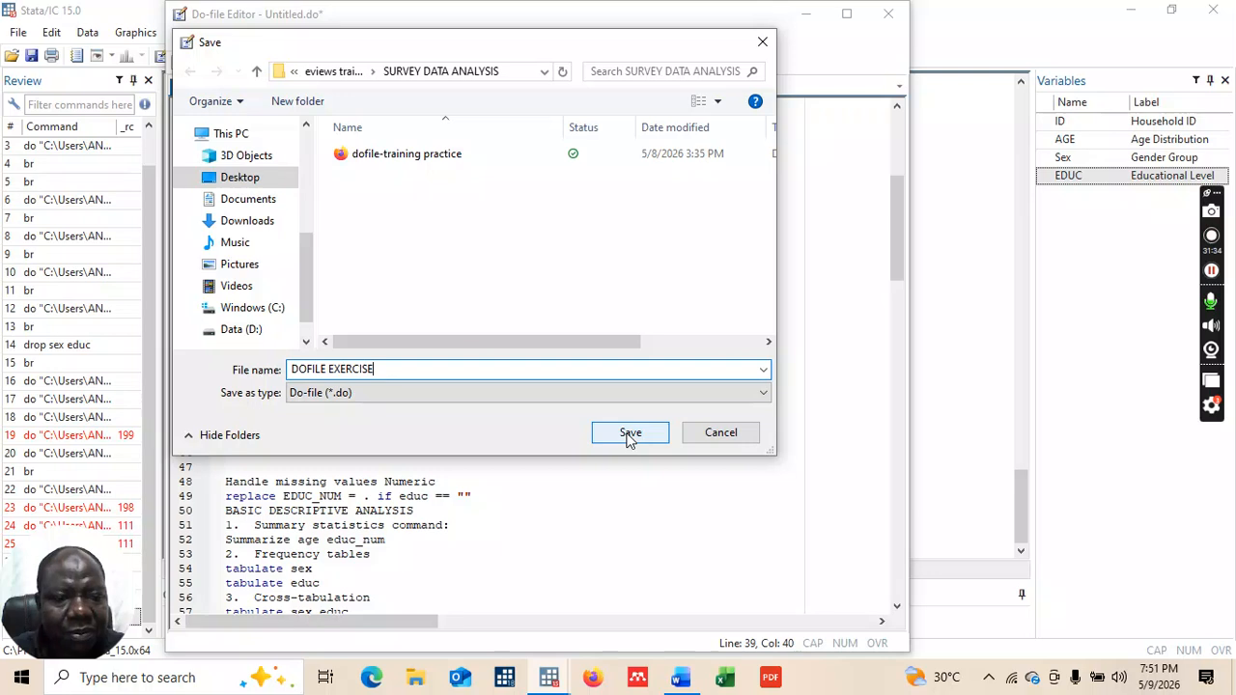
{"action": "left_click", "coordinate": [628, 434]}
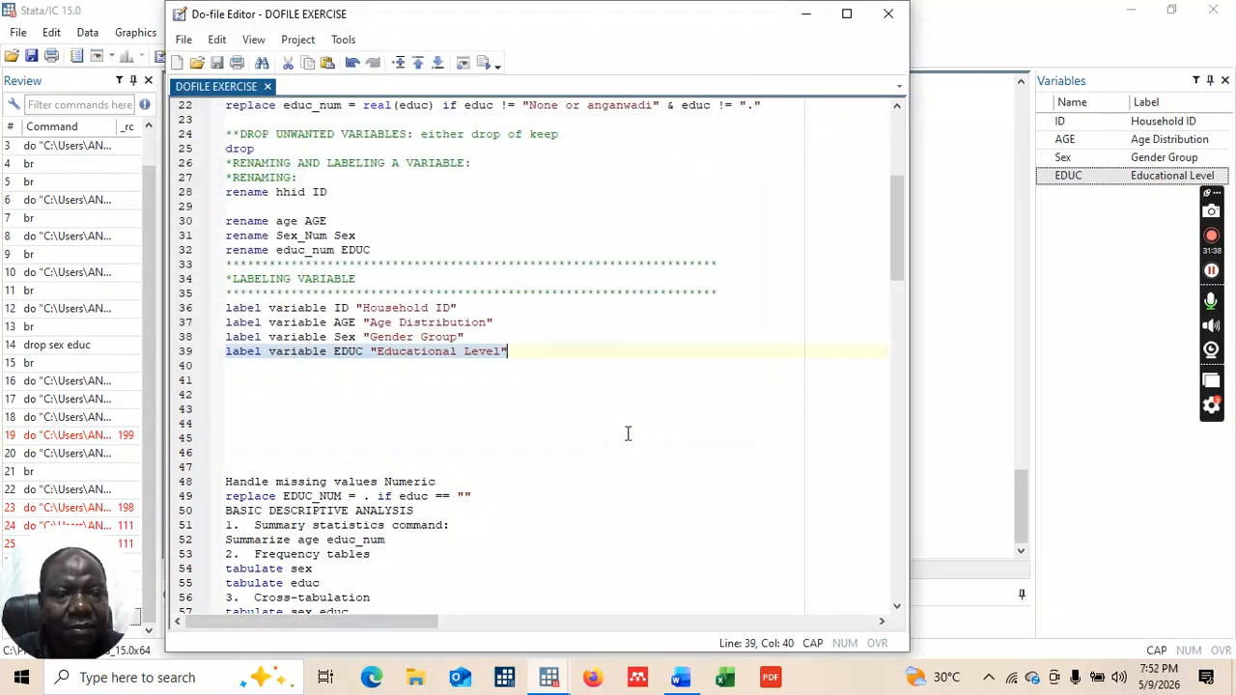